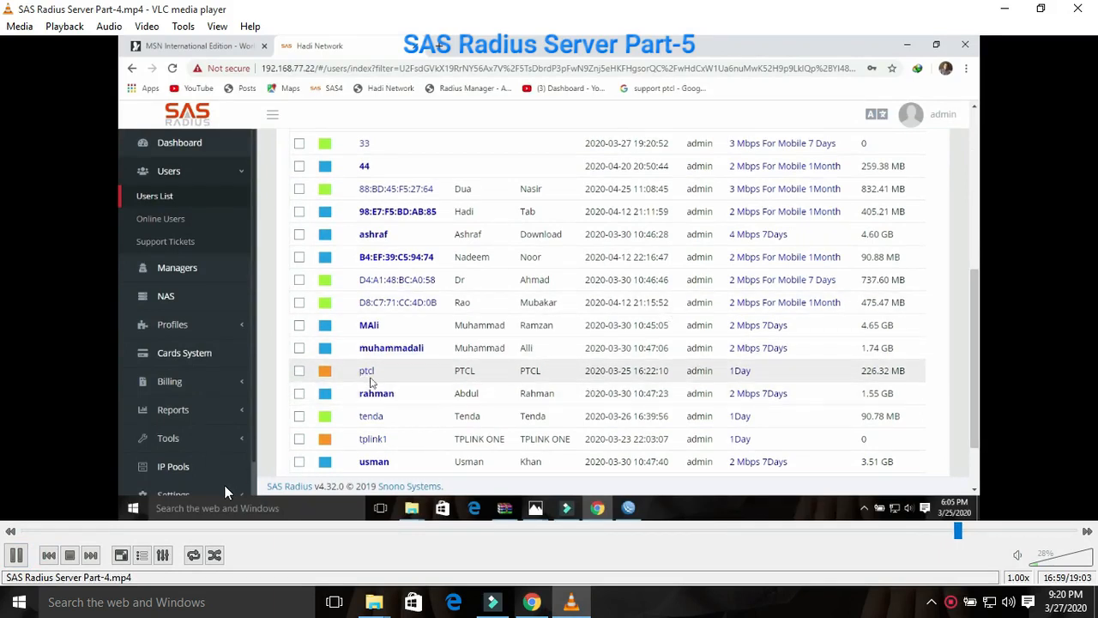
Step: Pause the SAS Radius Server Part-4 video and minimize VLC to show the desktop
click(15, 555)
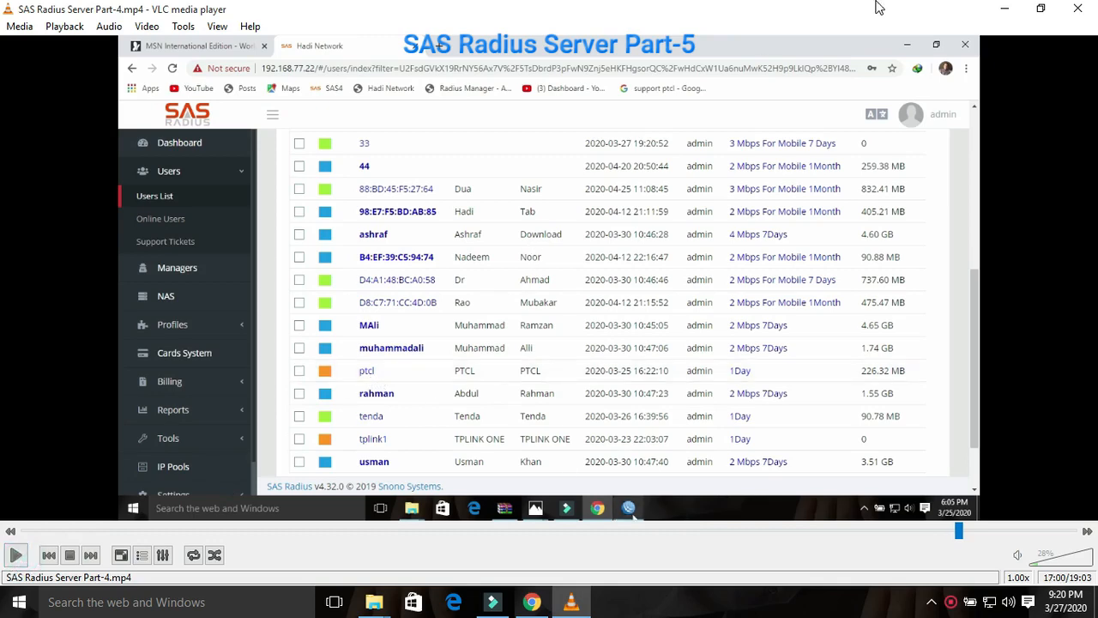
click(1002, 10)
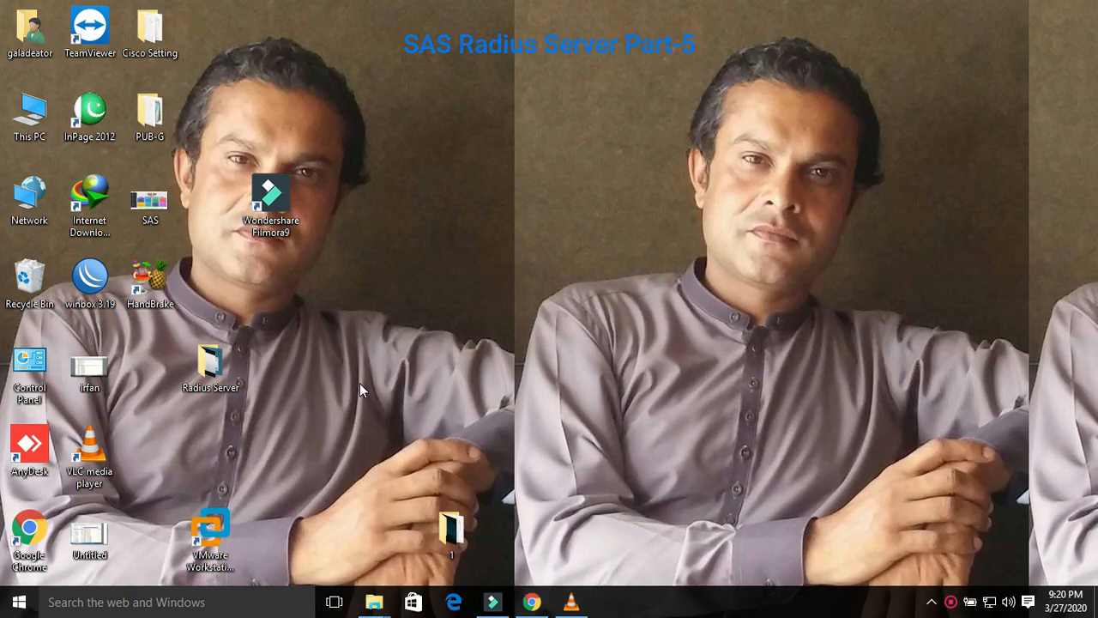
Step: Connect WinBox to the discovered hEX router, view its 8 active PPPoE connections, then minimize it
double_click(89, 279)
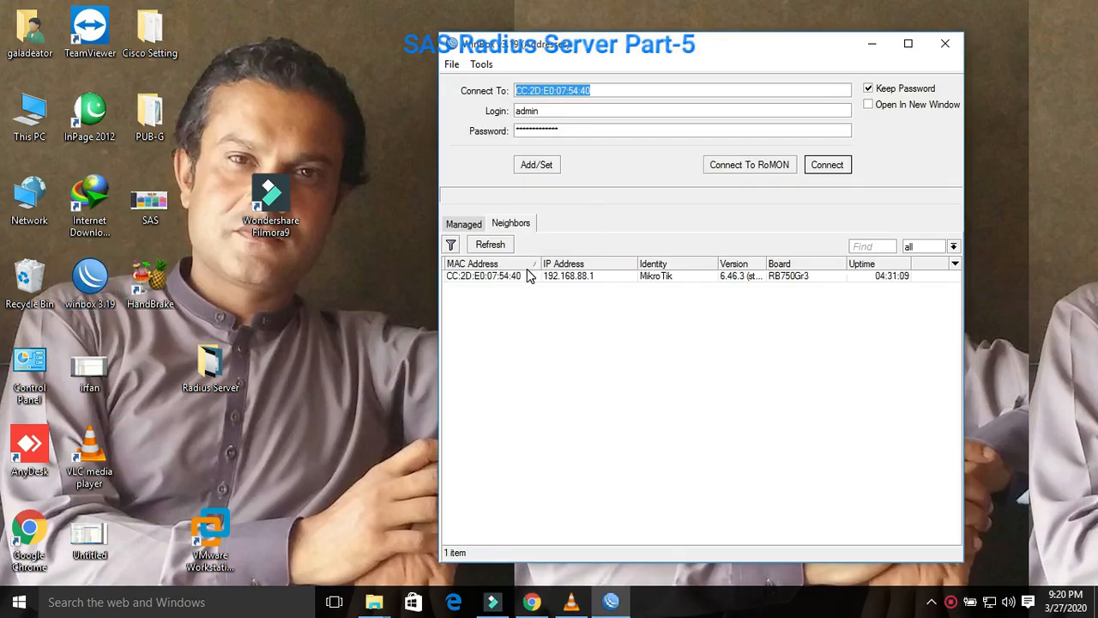
click(526, 279)
click(828, 165)
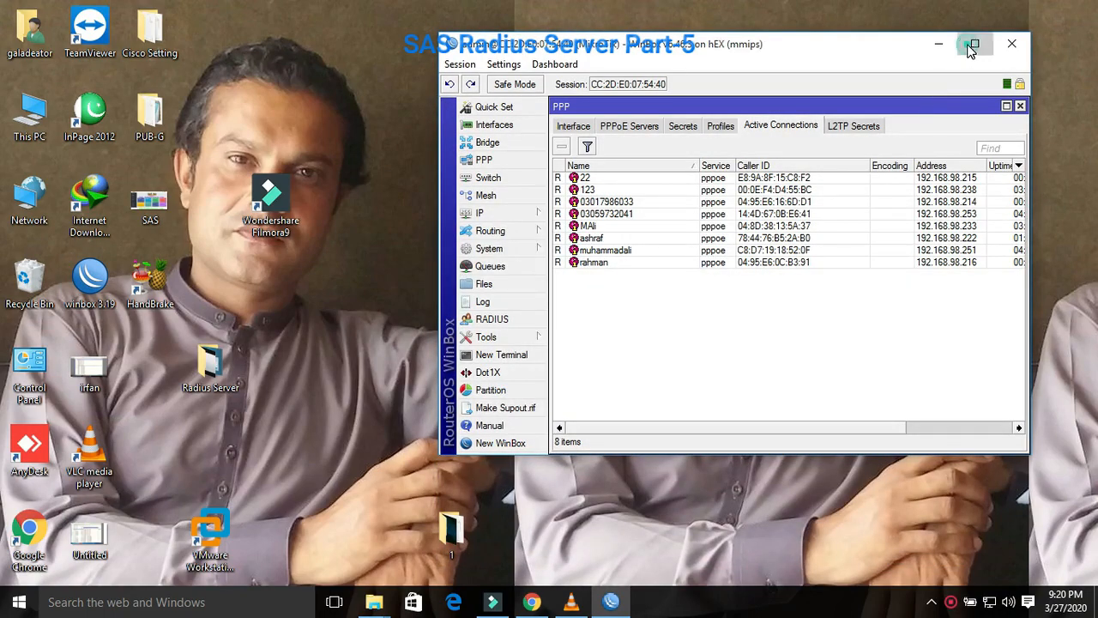
click(974, 42)
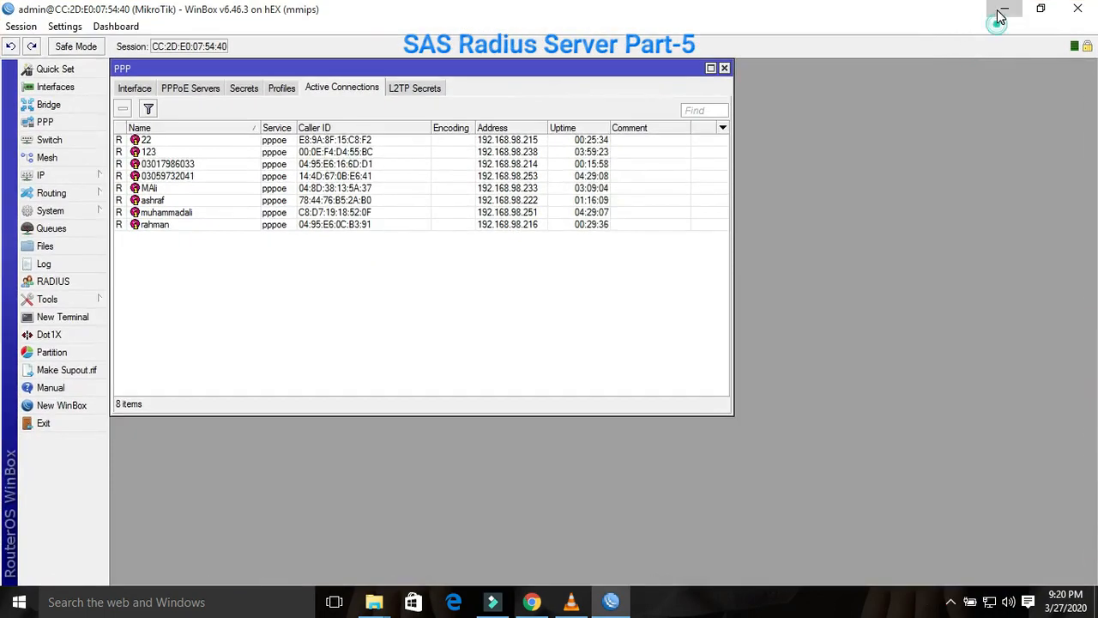
click(998, 10)
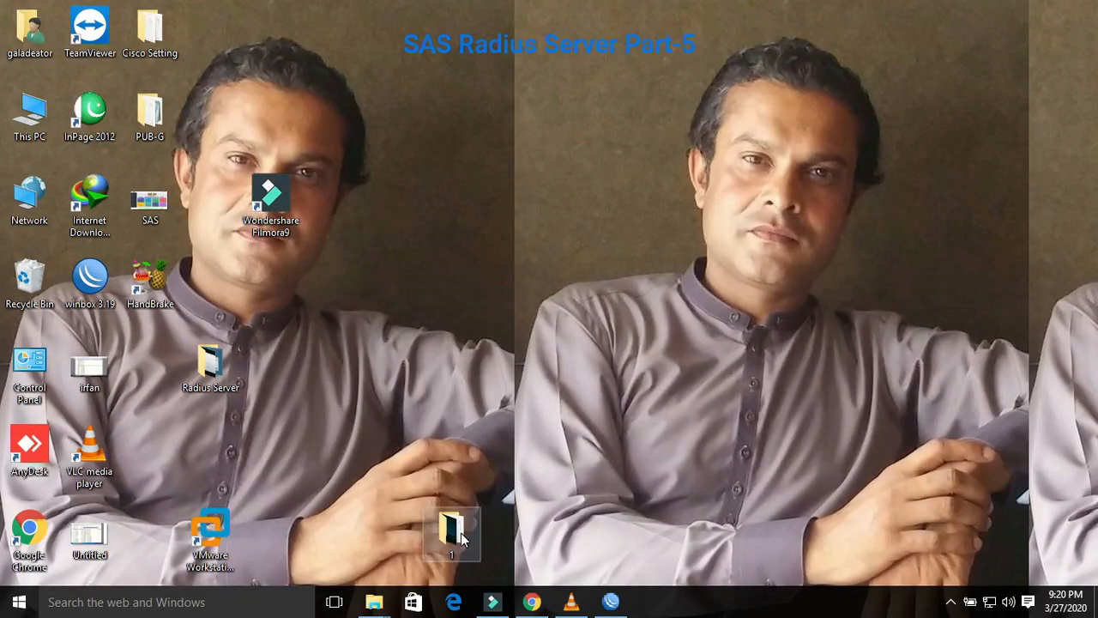
Step: View the 1 Nano Station picture from Radius Server > Part No 5 full screen, then the next one
double_click(209, 378)
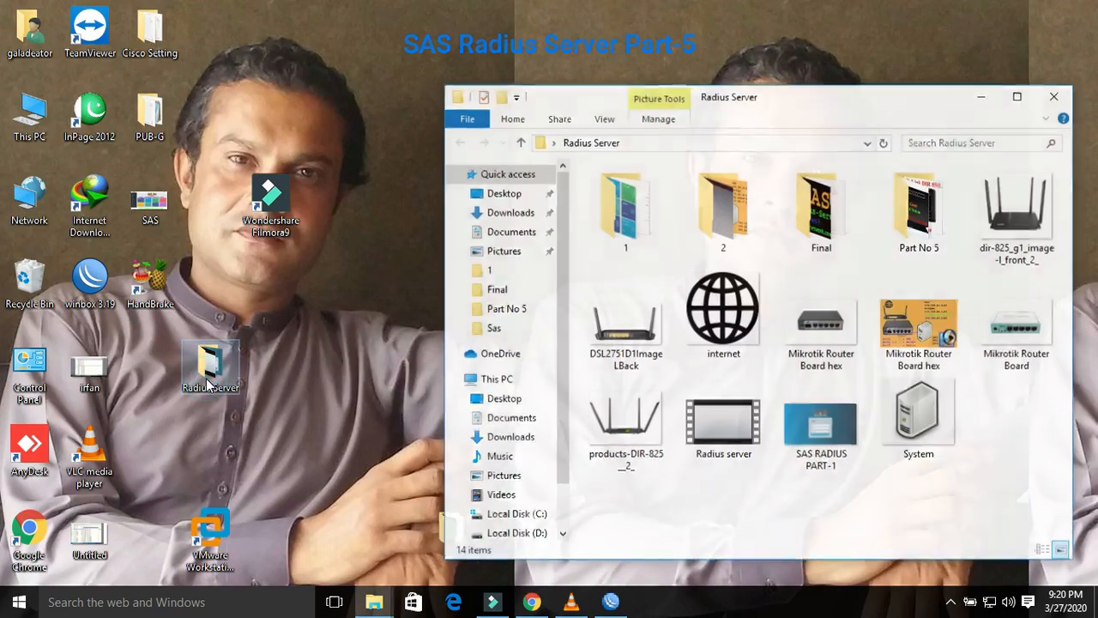
double_click(922, 222)
double_click(621, 219)
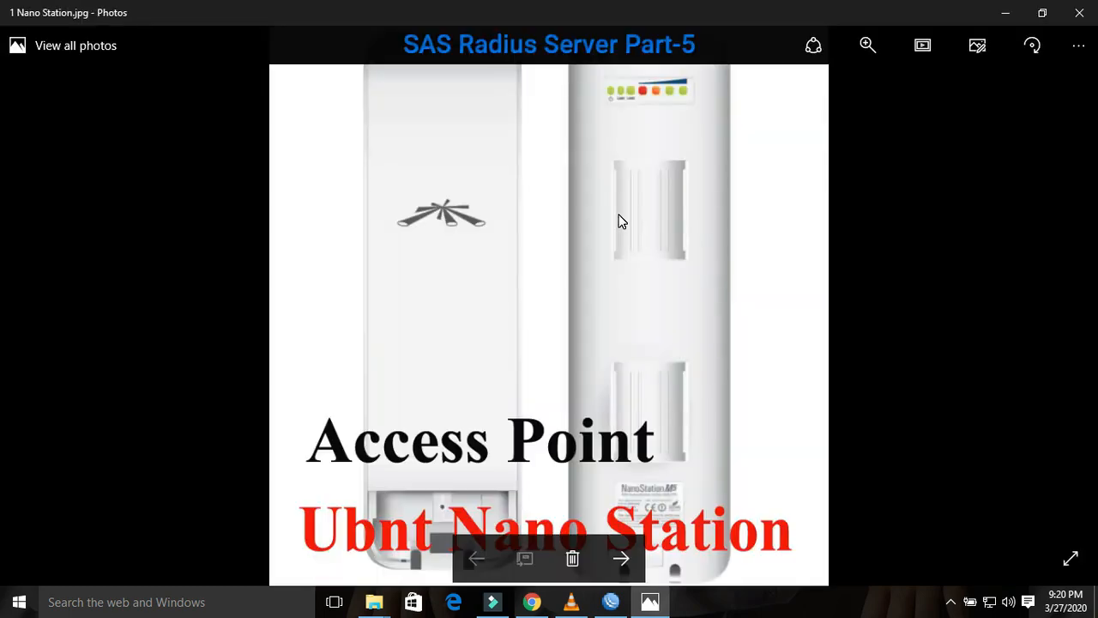
click(1071, 558)
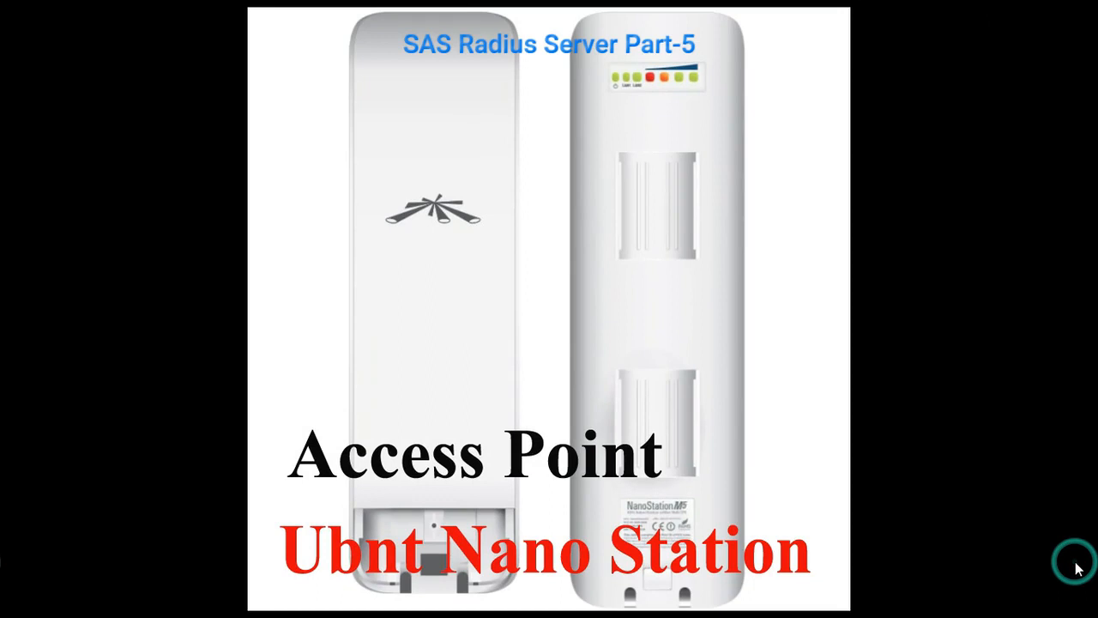
click(1076, 563)
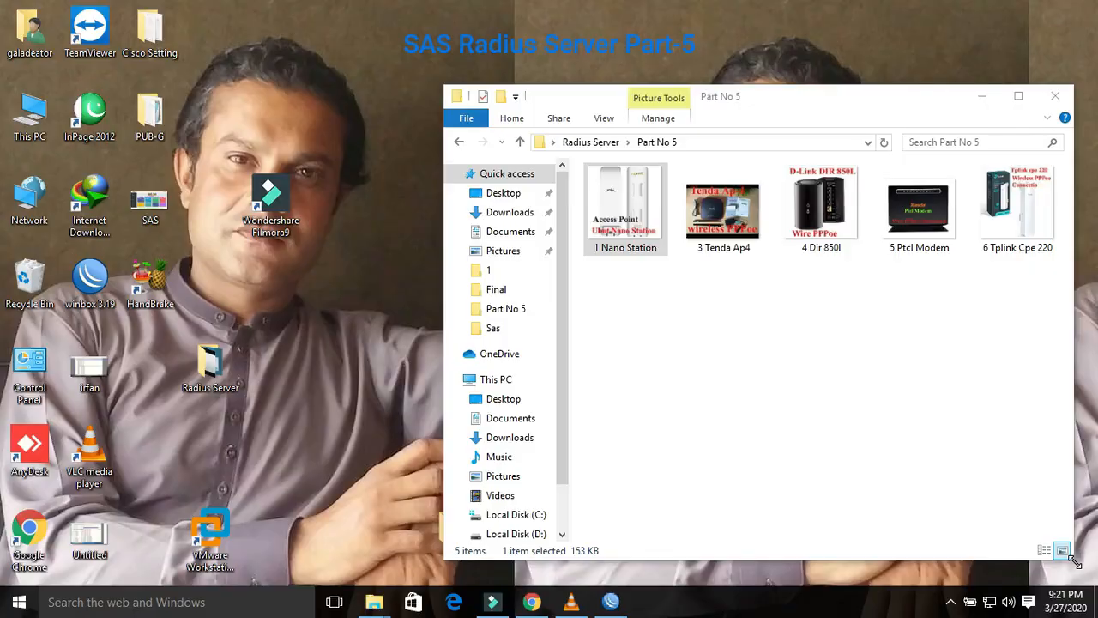
Step: Scroll the SAS Radius users, check the single-reseller Managers list, then reopen the full Users List
click(531, 601)
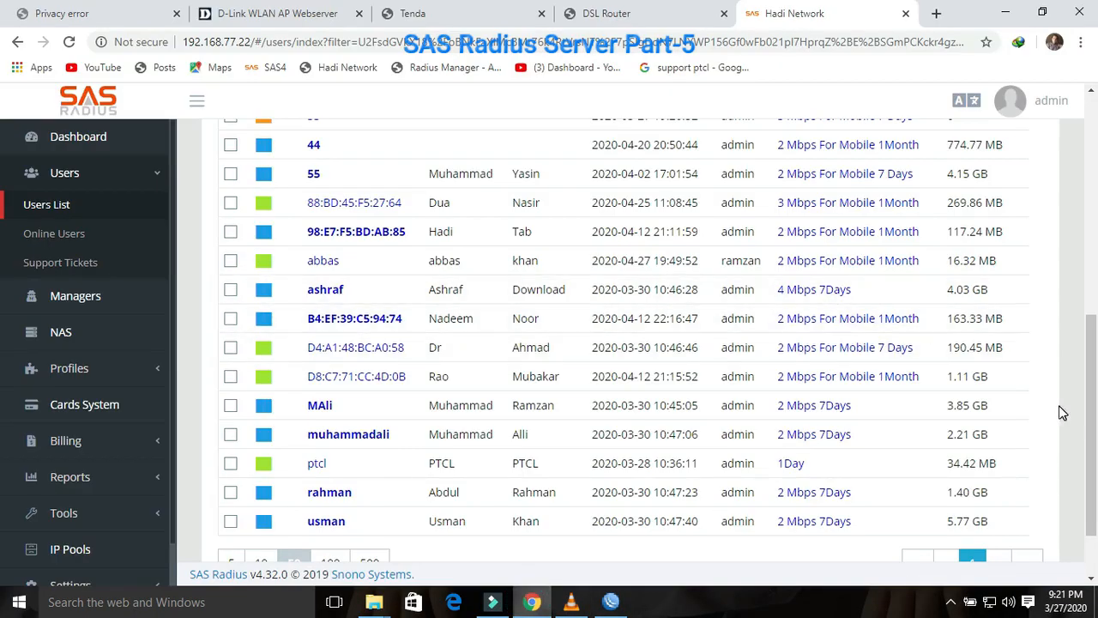
drag(1091, 419, 1094, 404)
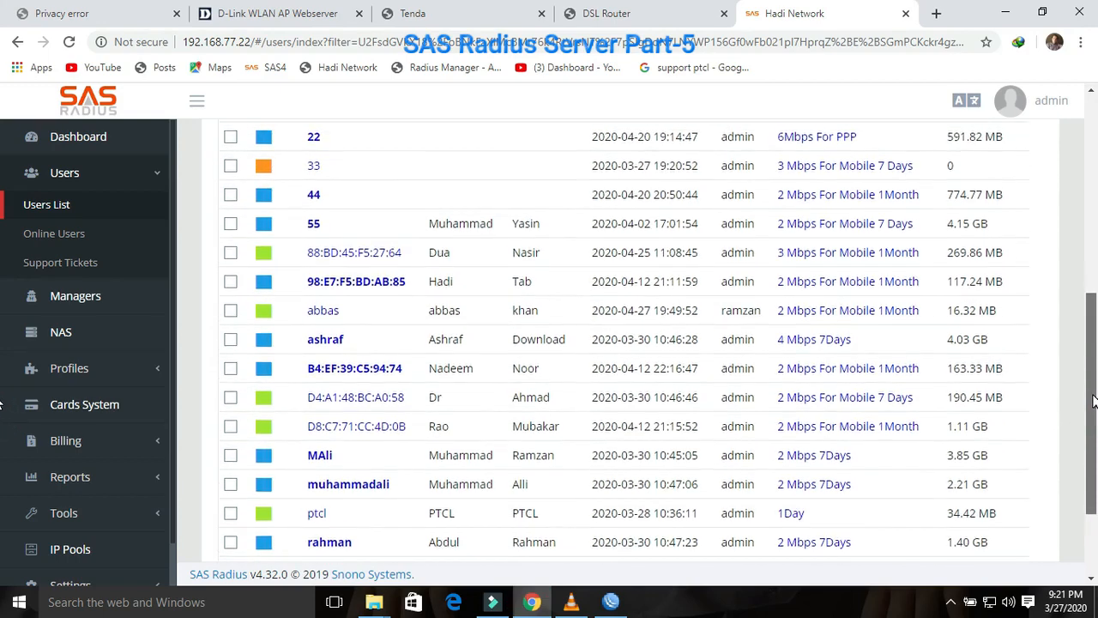
scroll(515, 484, down, 1)
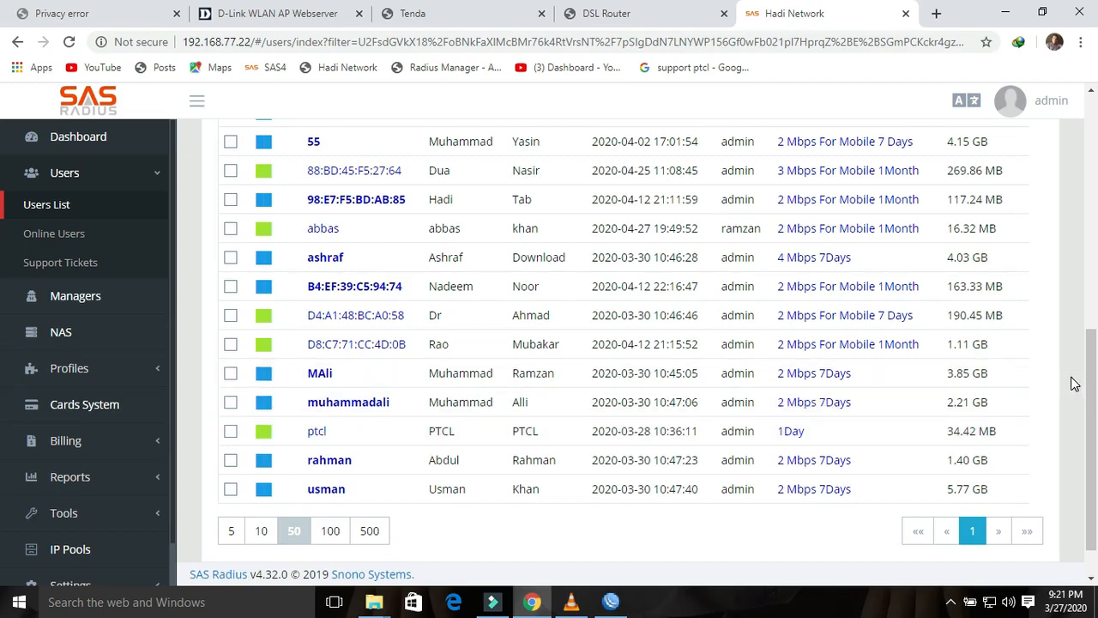
drag(1087, 399, 1092, 216)
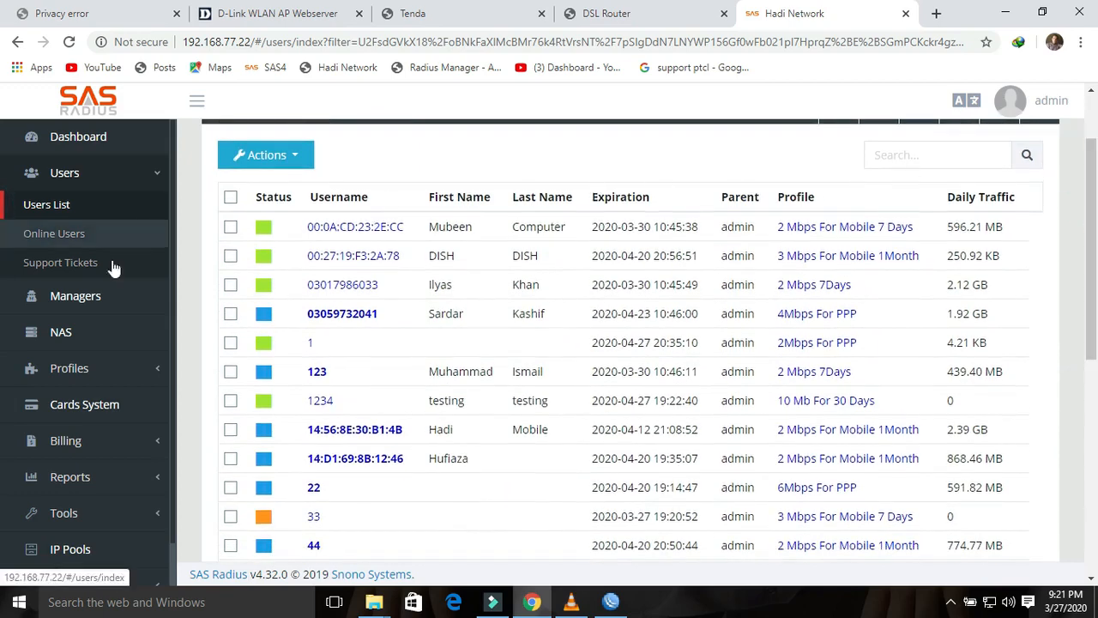
click(86, 295)
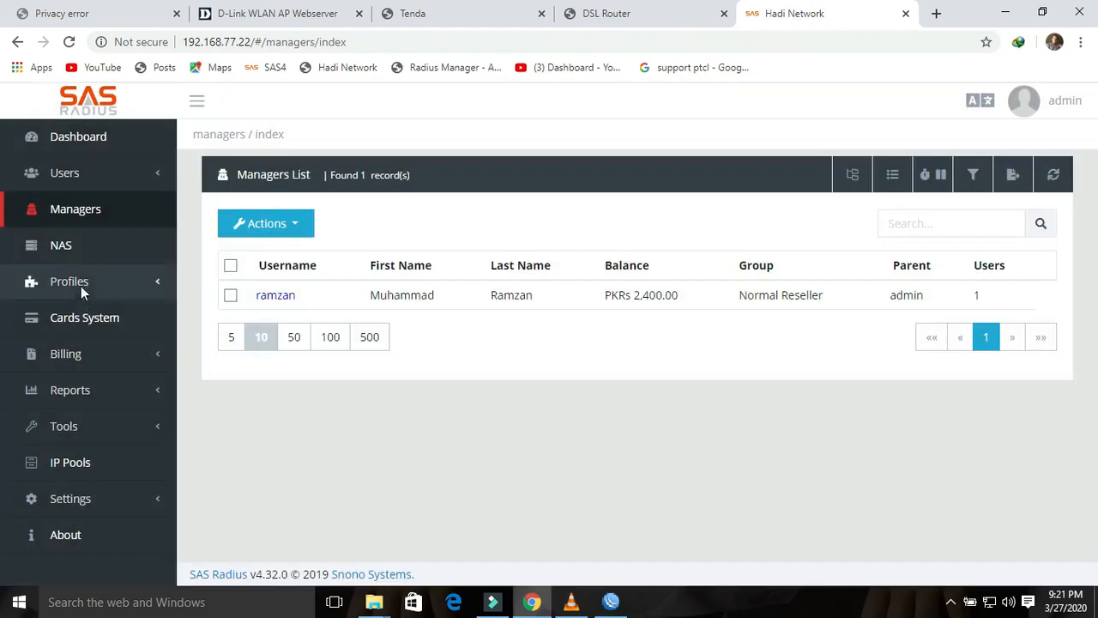
click(80, 175)
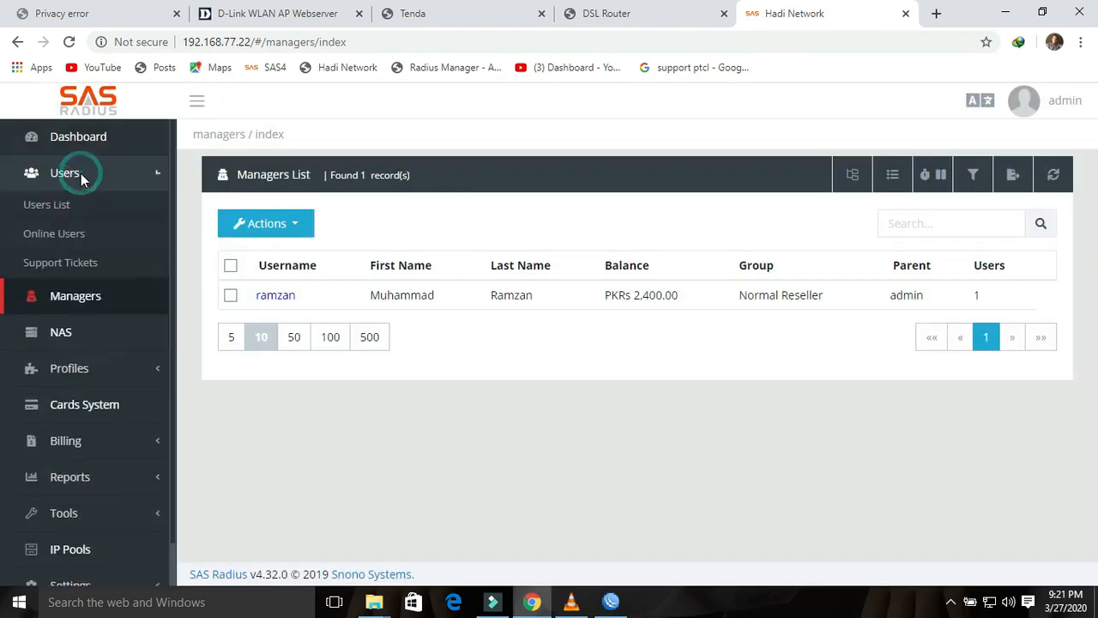
click(56, 211)
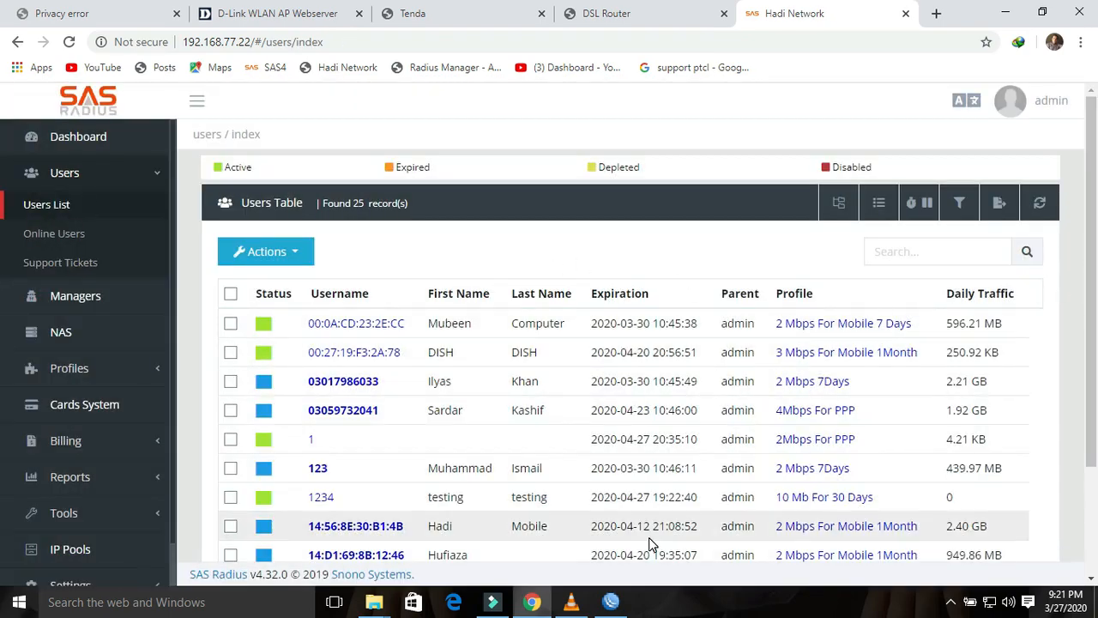
Step: Cycle twice through the 192.168.1.20, D-Link, Tenda and PTCL router tabs, then minimize Chrome
click(119, 15)
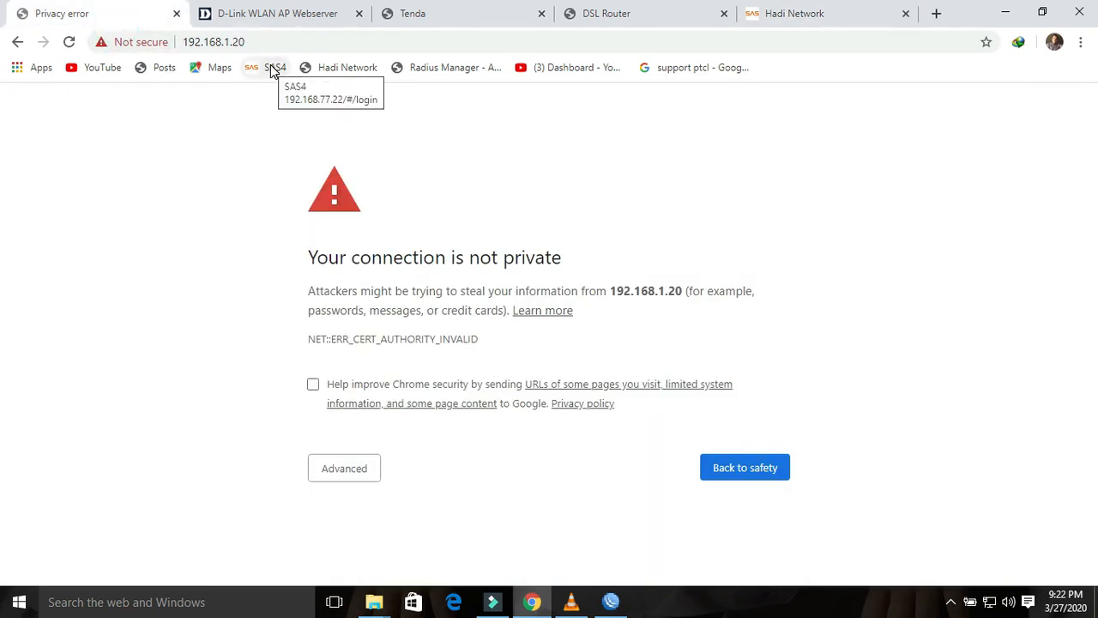
click(246, 11)
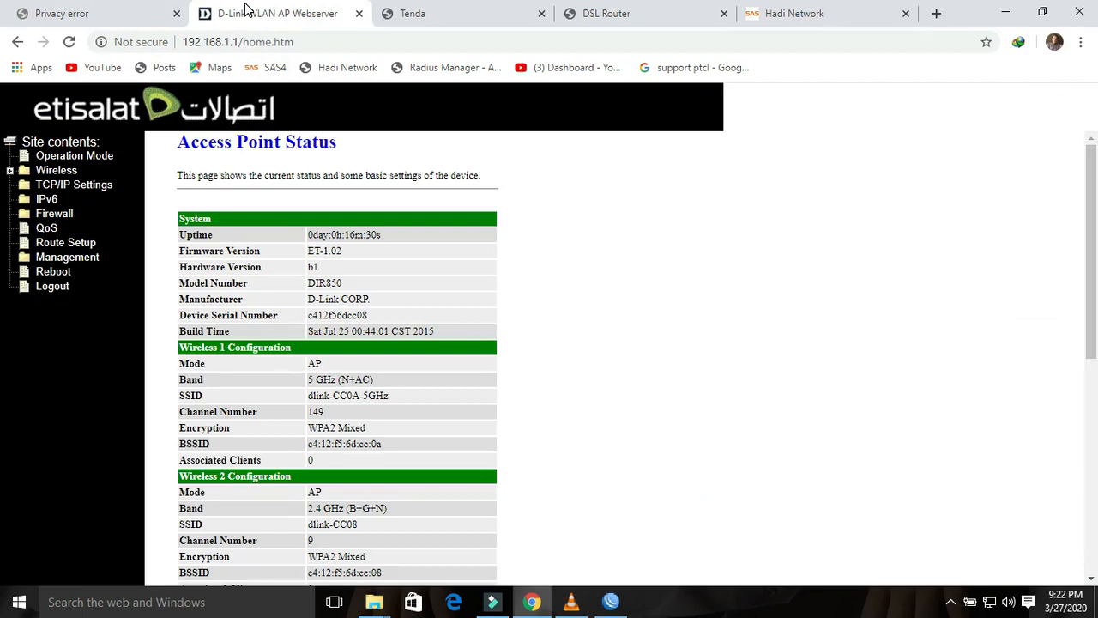
click(412, 13)
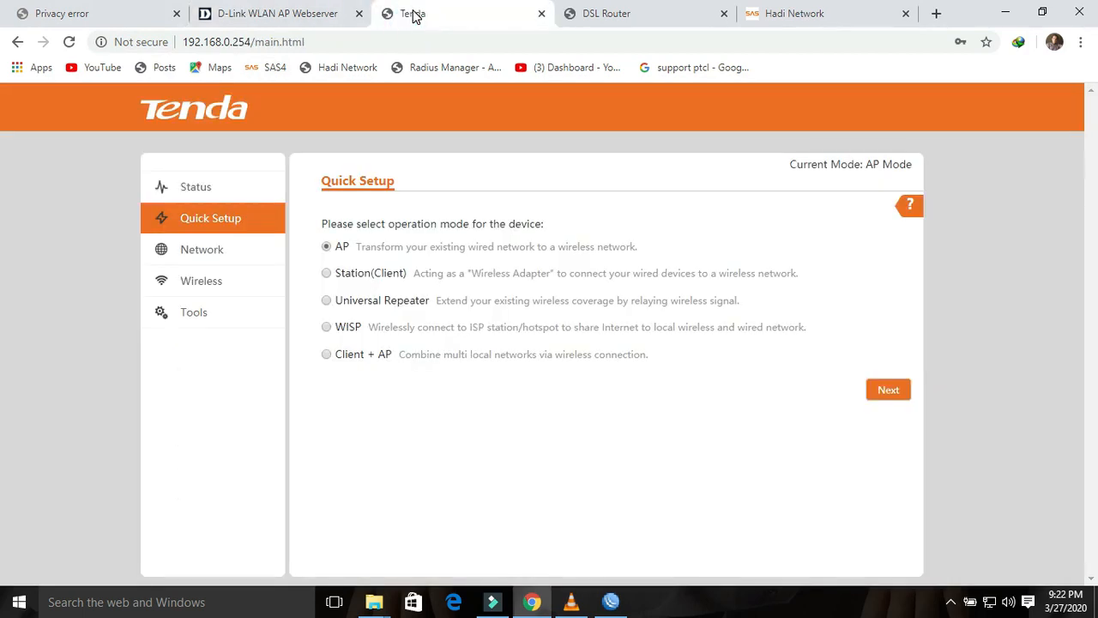
click(611, 25)
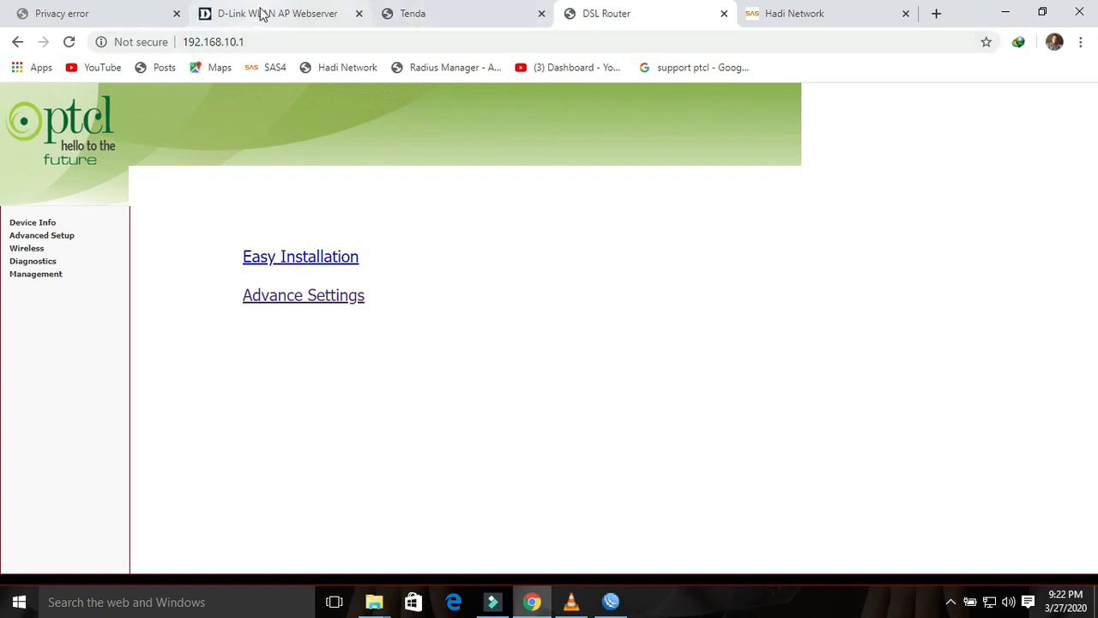
click(146, 18)
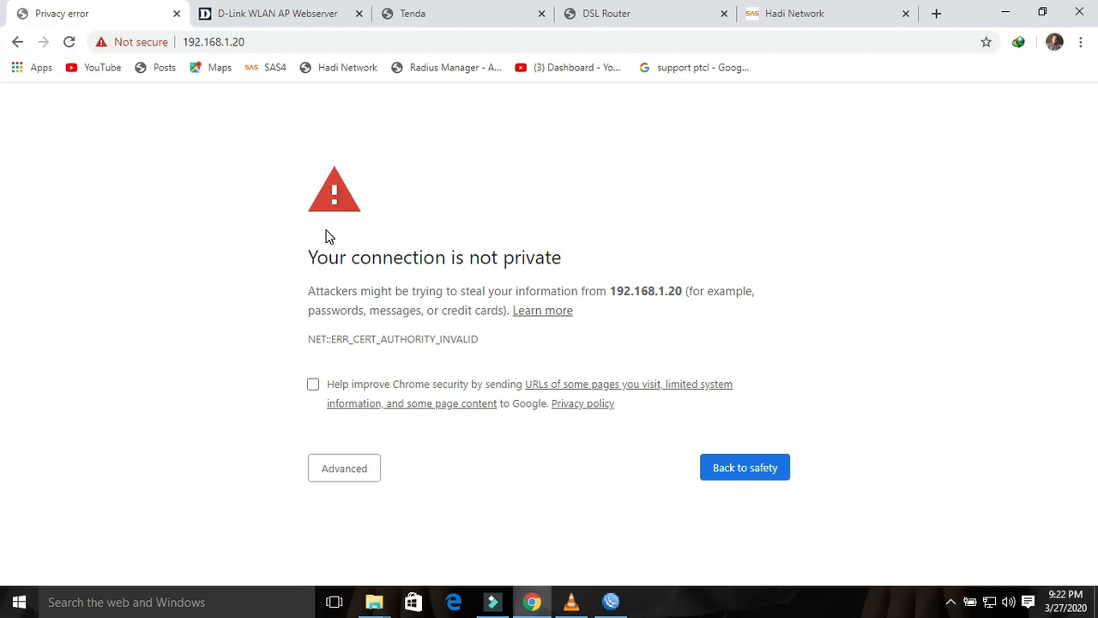
click(286, 16)
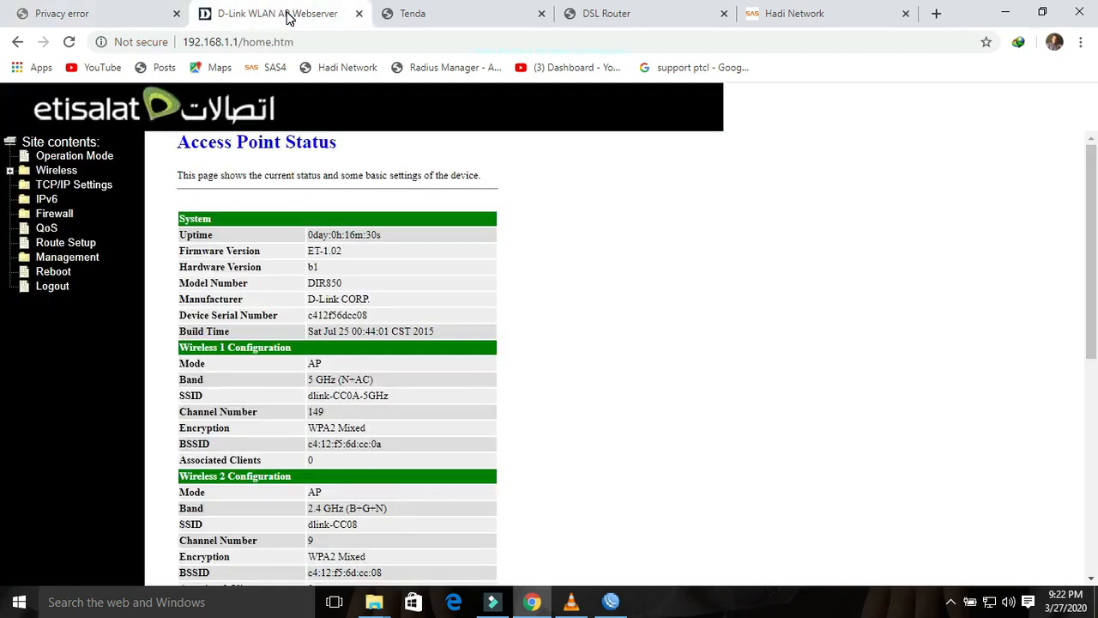
click(446, 21)
click(590, 19)
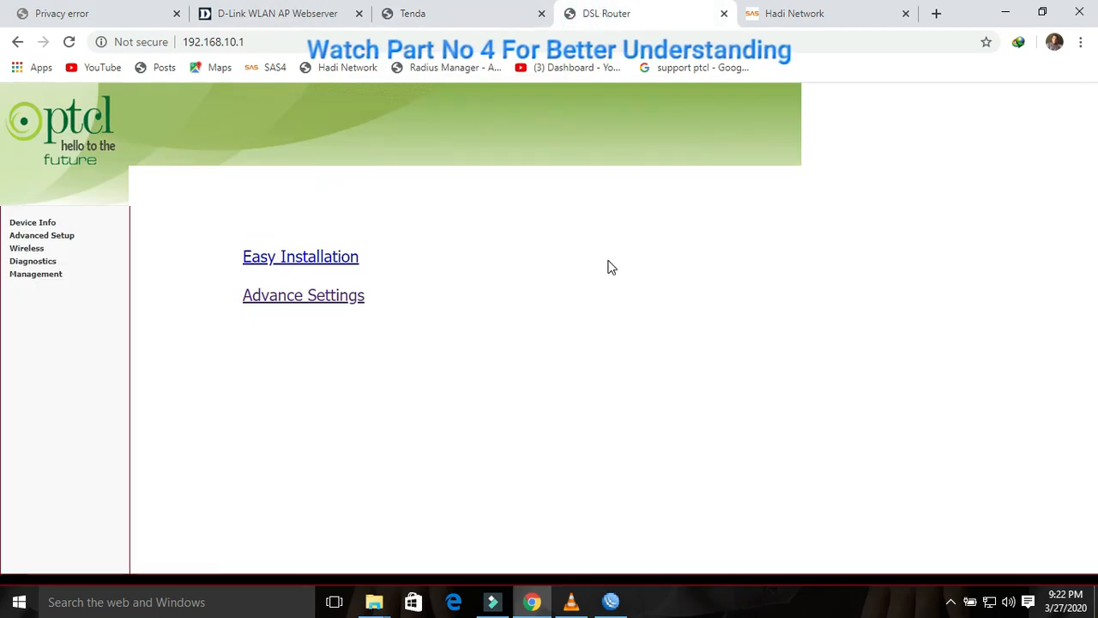
click(1006, 18)
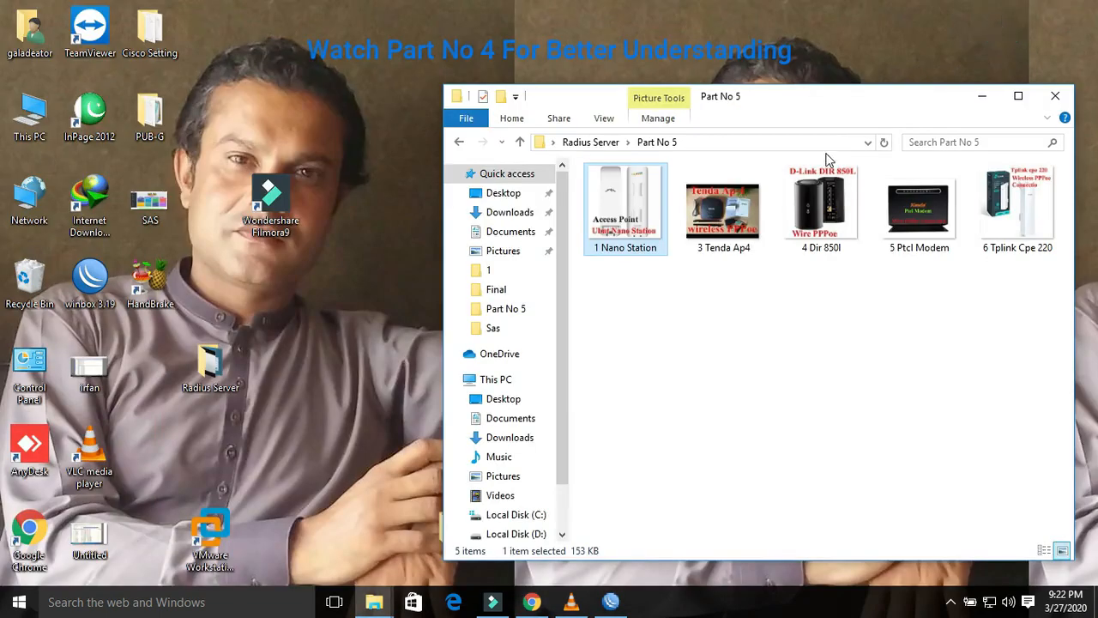
Step: View the 6 Tplink Cpe 220 picture in Photos, minimize it, and bring Chrome back
click(1034, 215)
double_click(1034, 215)
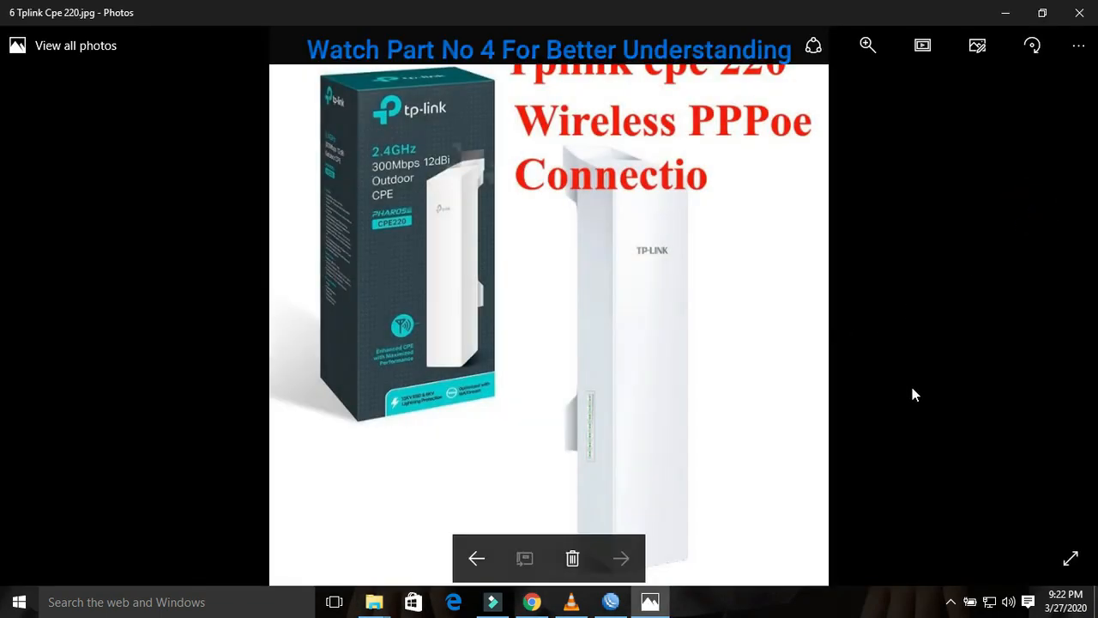
click(1005, 12)
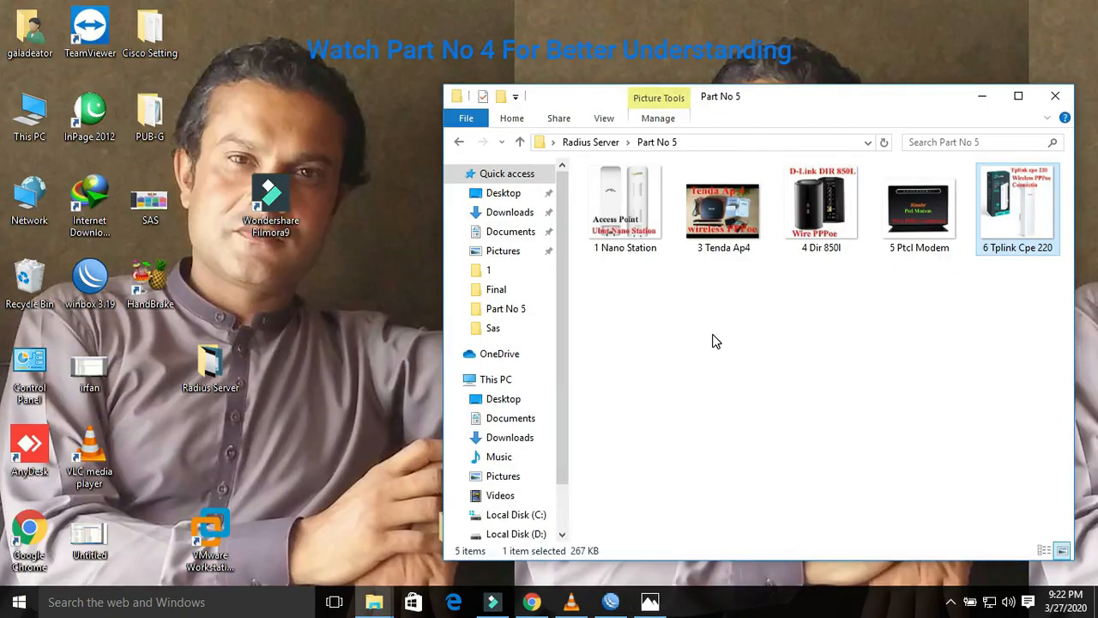
mouse_move(586, 594)
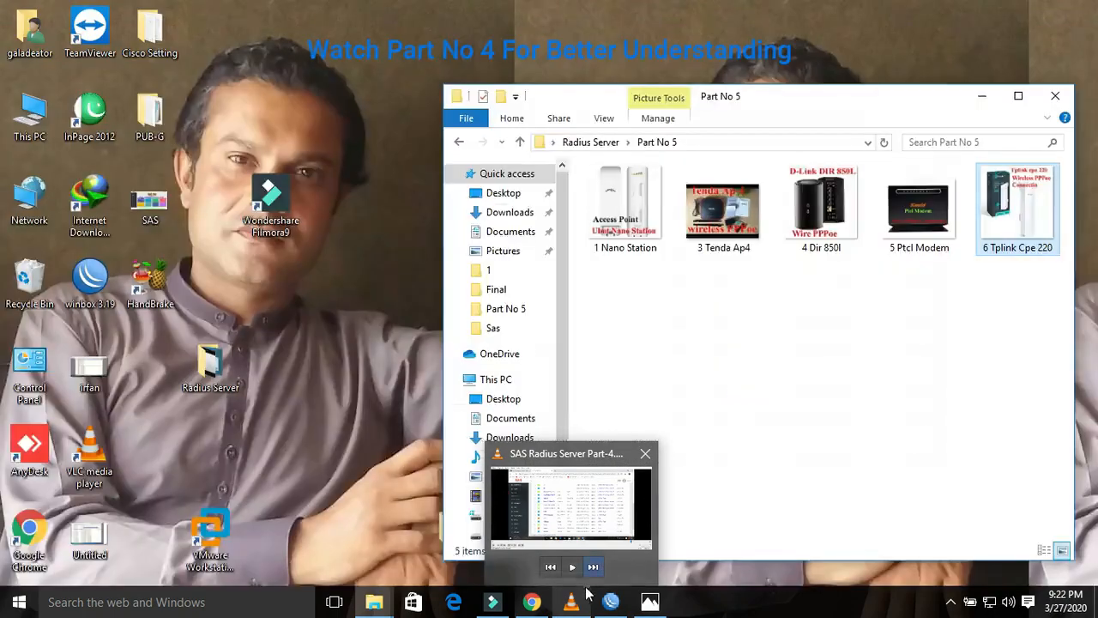
click(533, 603)
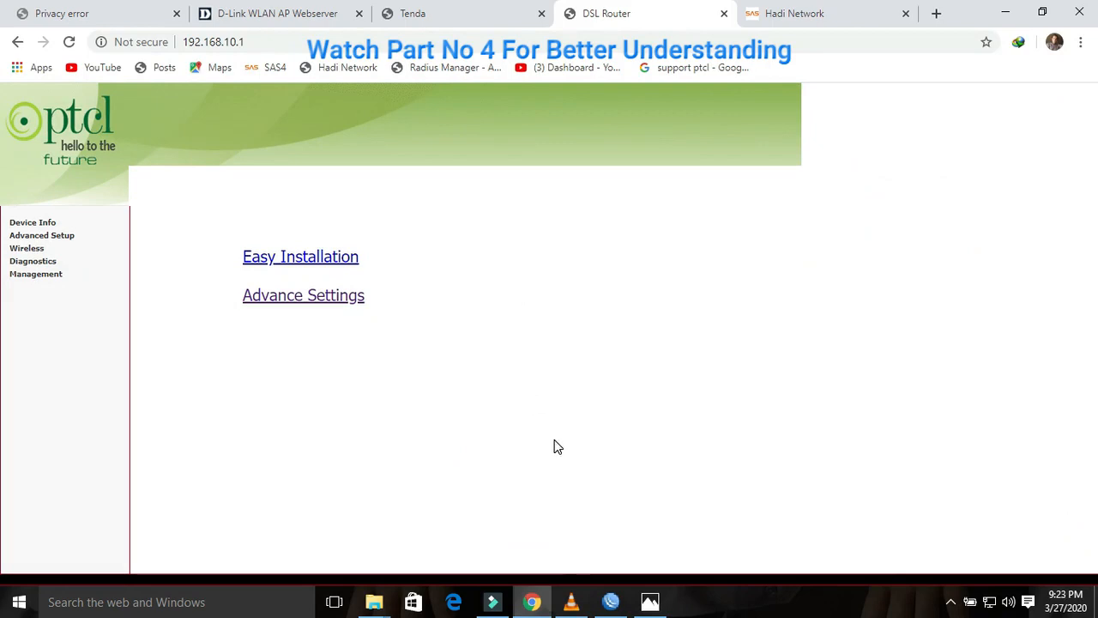
Step: Switch between the SAS Radius and PTCL DSL Router tabs, ending on the SAS Radius Users List
mouse_move(597, 595)
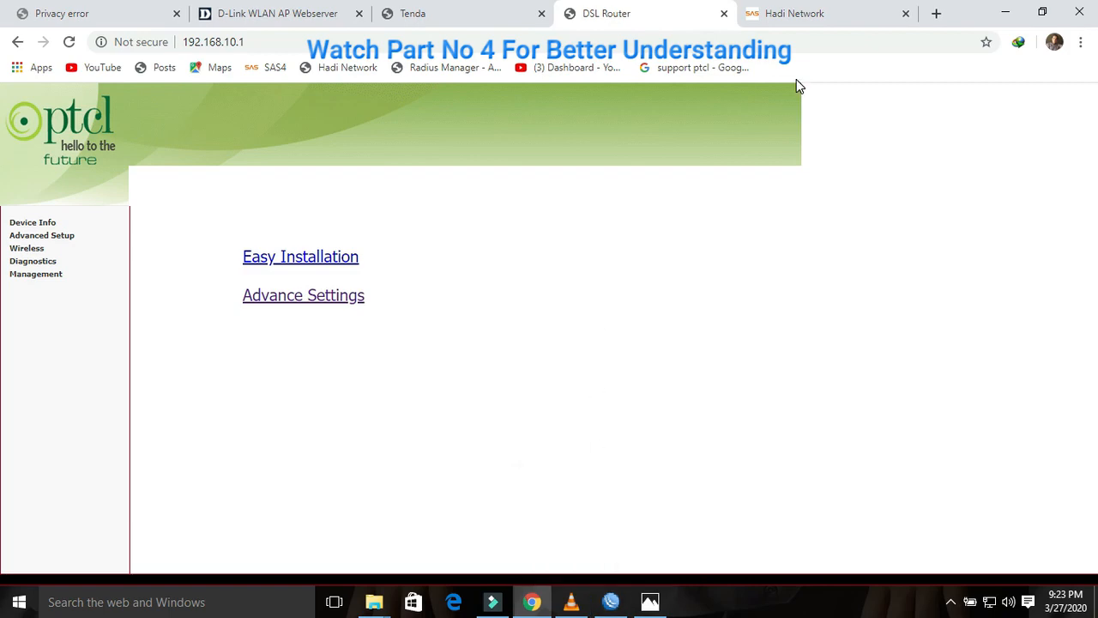
click(796, 19)
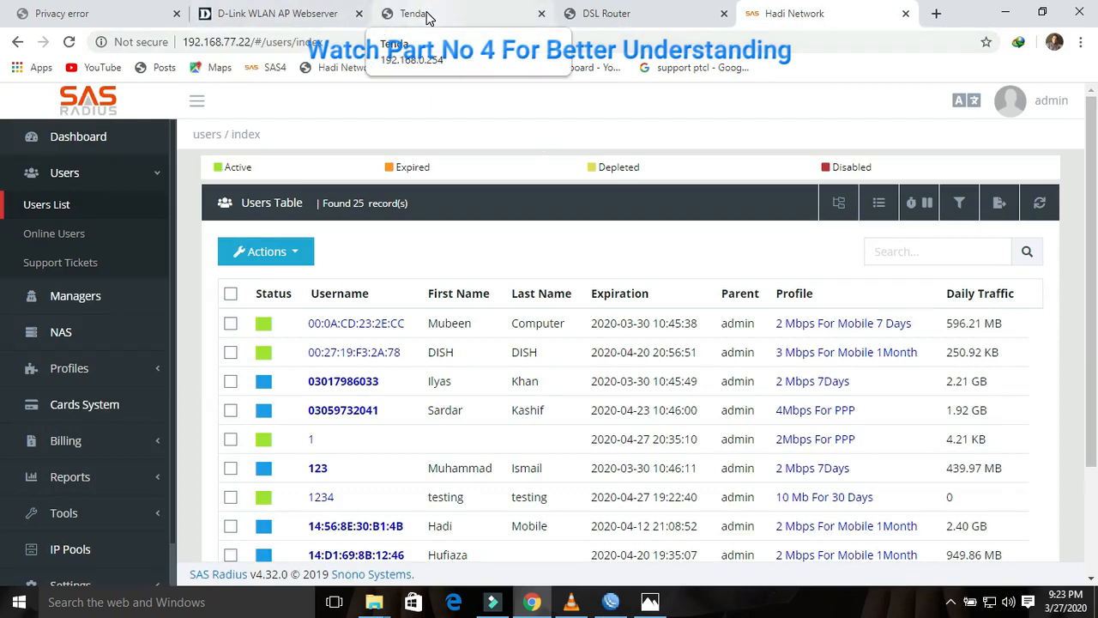
click(590, 17)
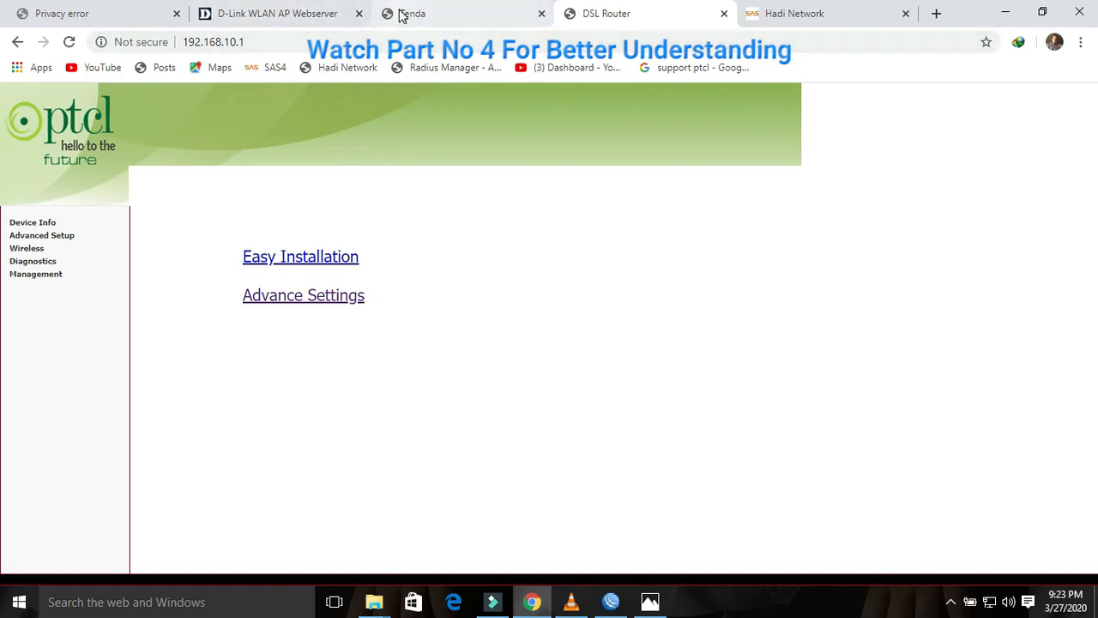
click(809, 16)
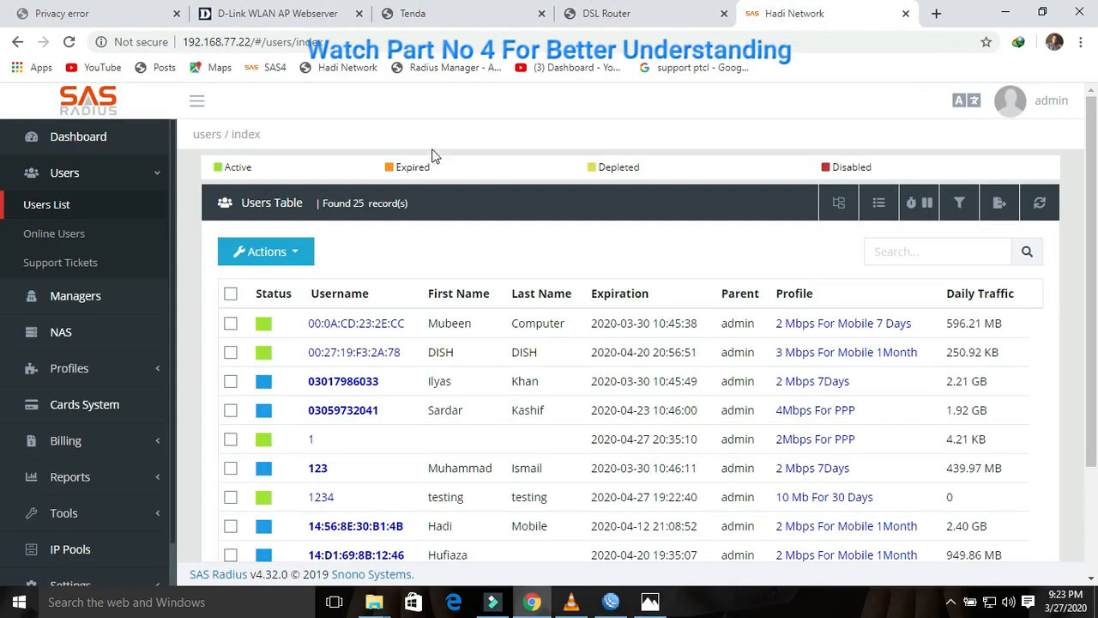
click(296, 252)
Step: Start a new SAS Radius user for the D-Link router, entering its username and password twice
click(276, 288)
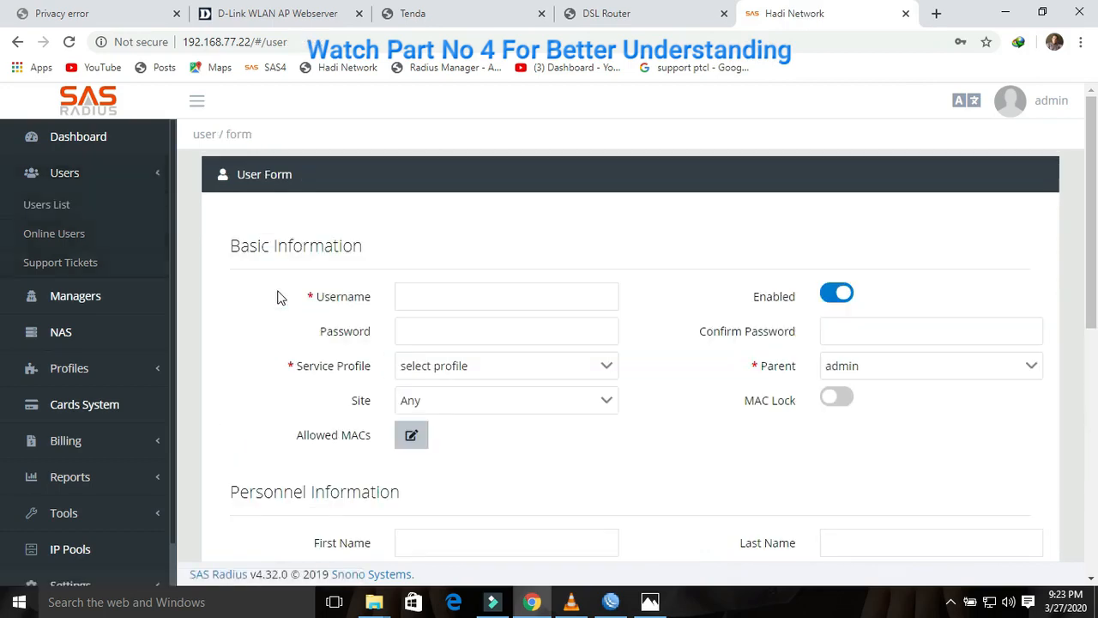
click(403, 307)
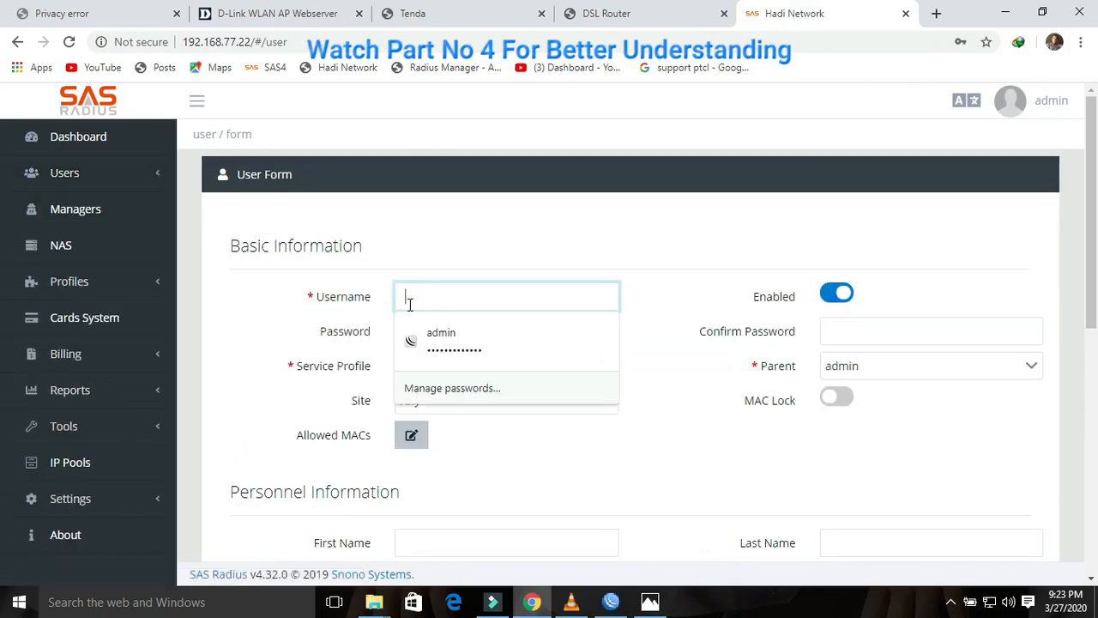
text(dlink)
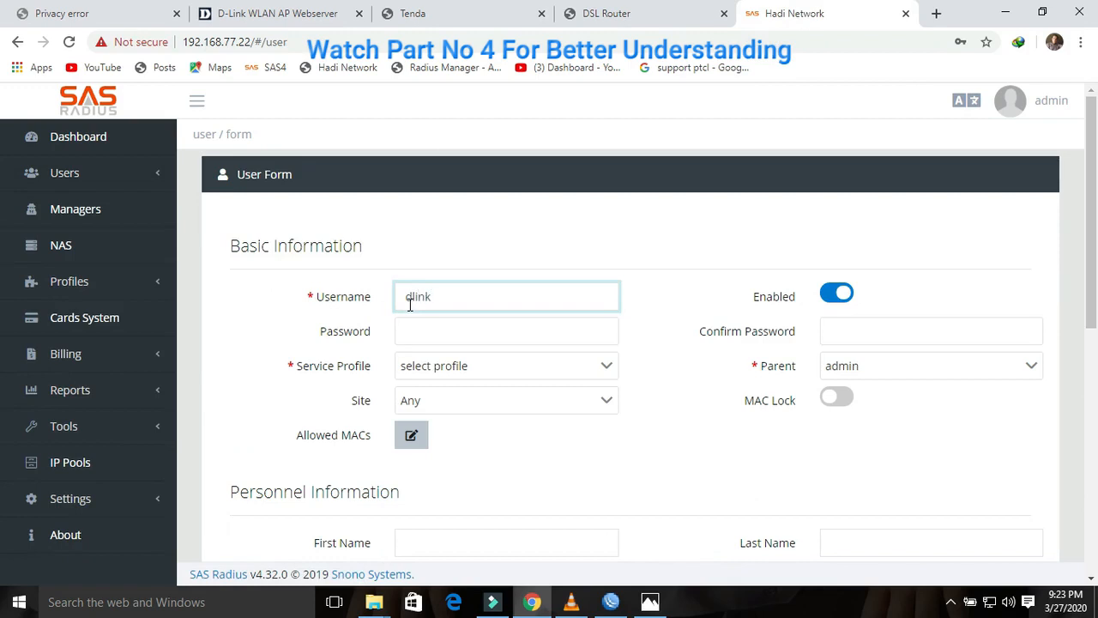
key(Tab)
click(412, 328)
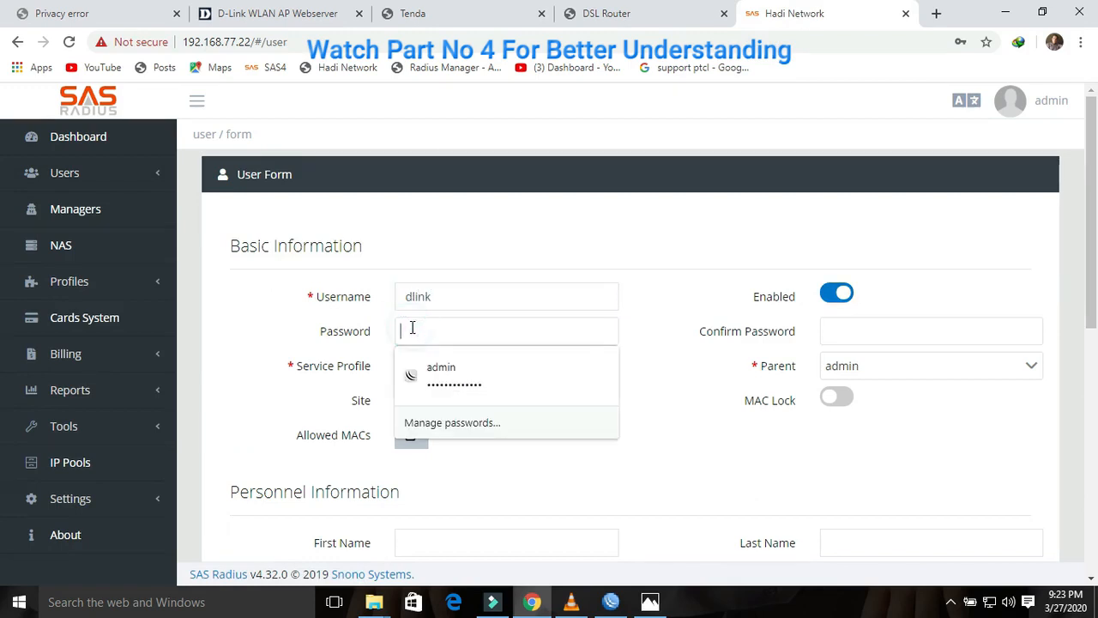
text(123)
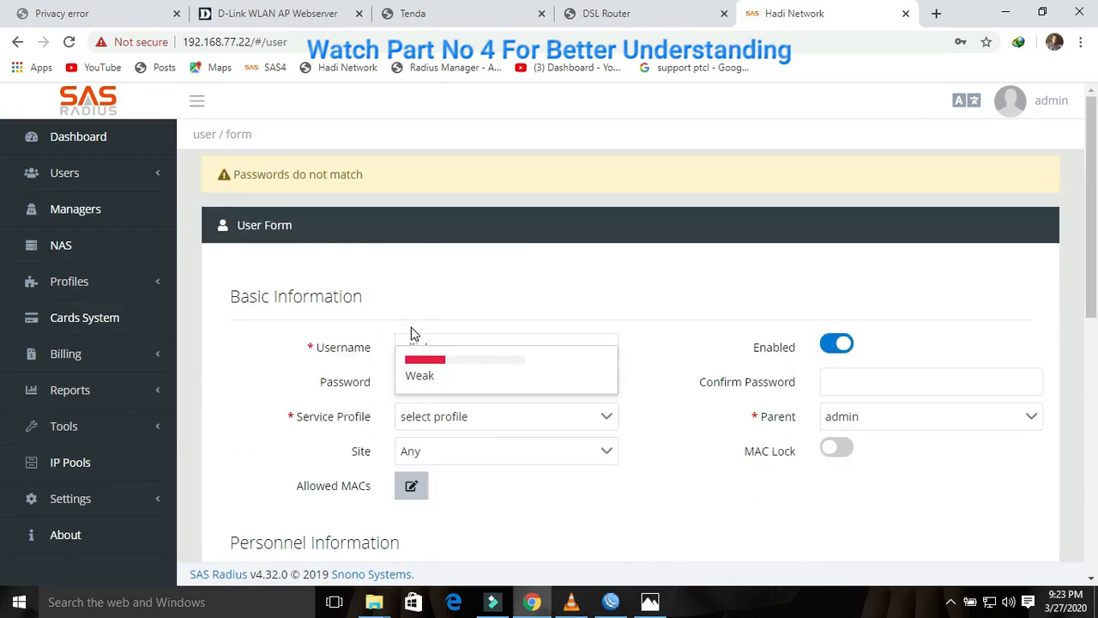
key(Tab)
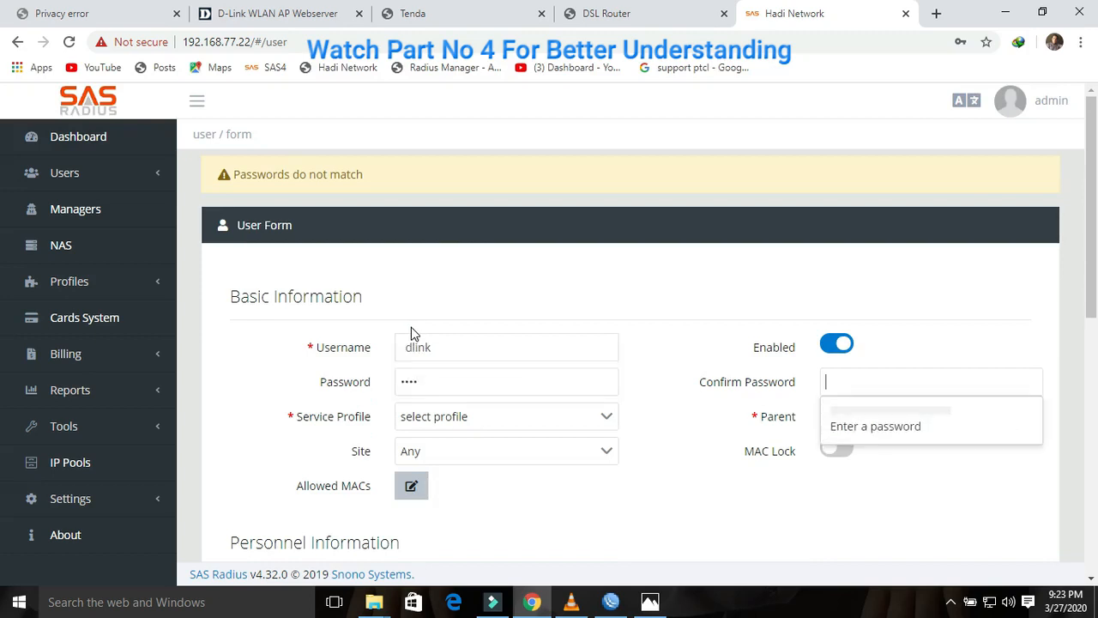
text(1234)
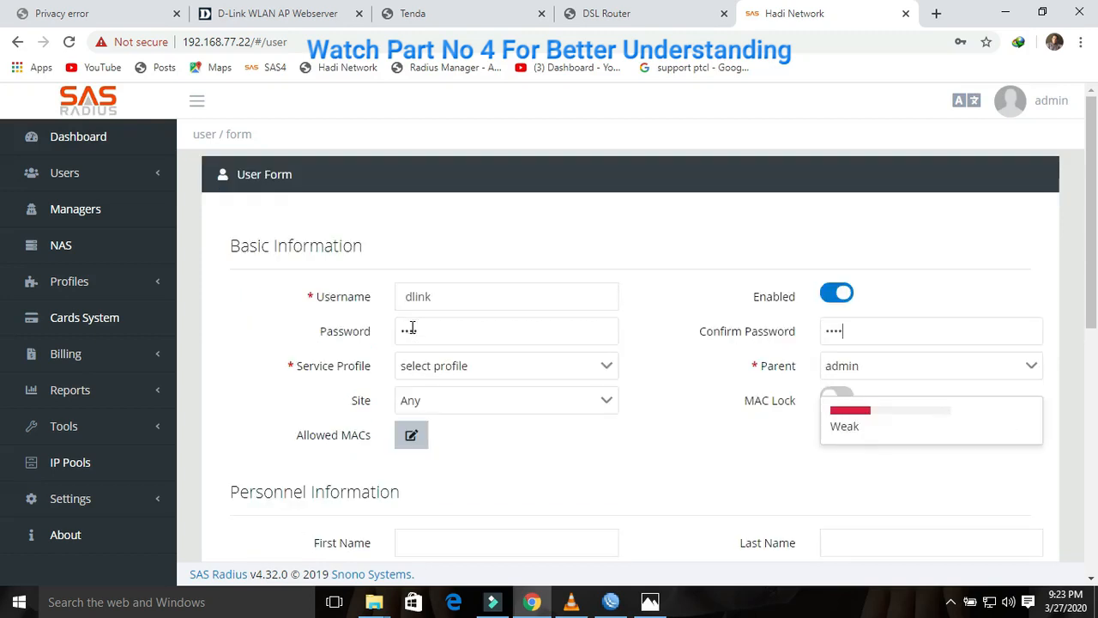
Step: Assign the 10 Mb For 30 Days service profile and submit the new user
click(608, 371)
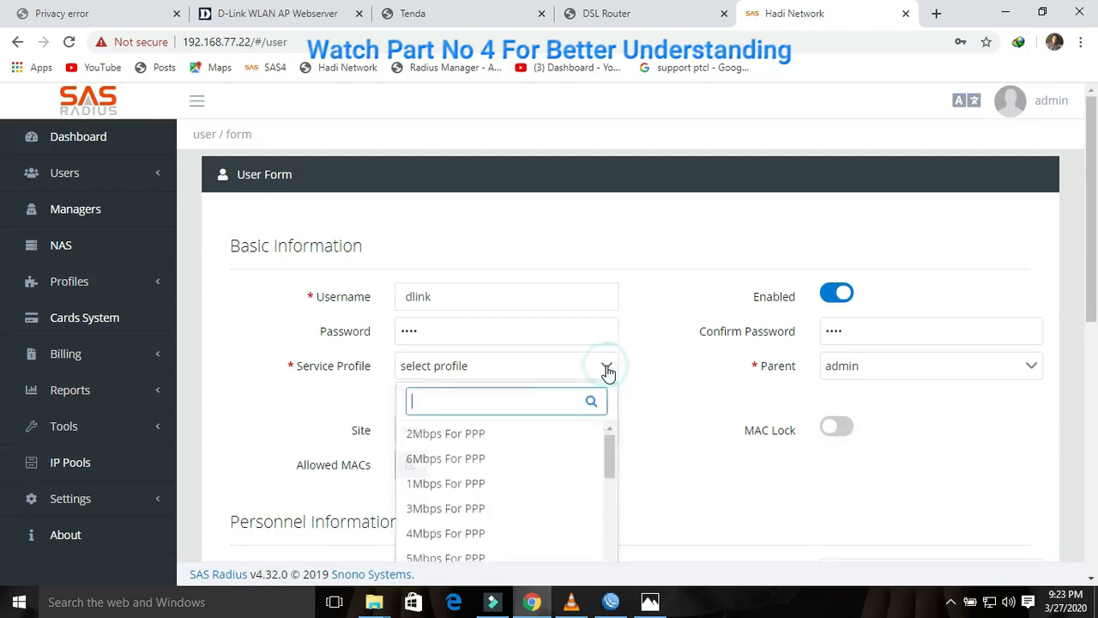
text(10)
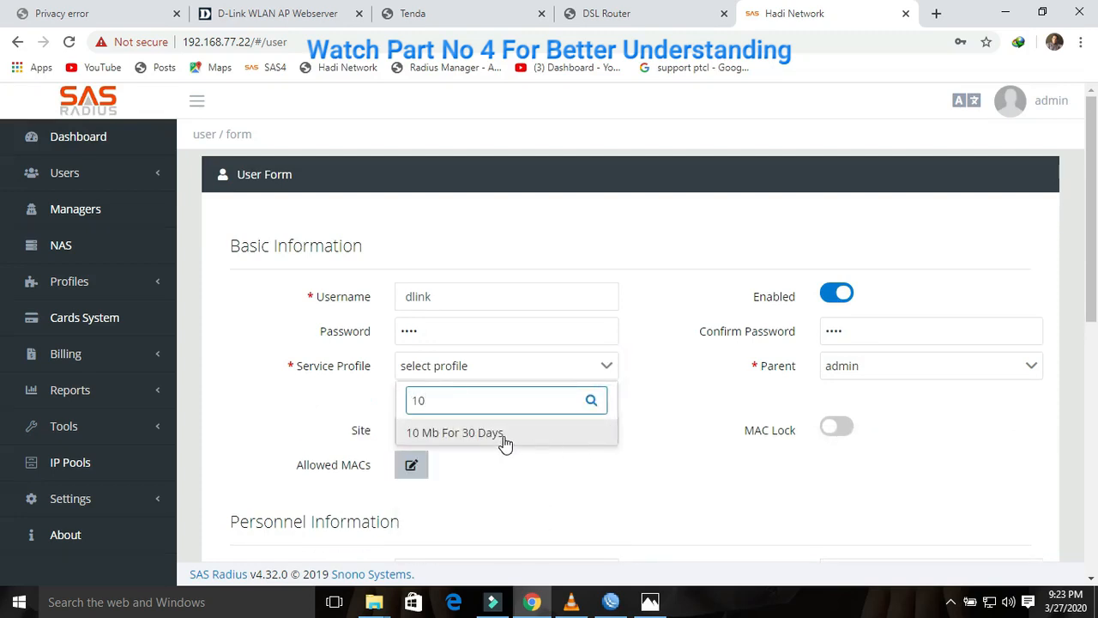
click(505, 434)
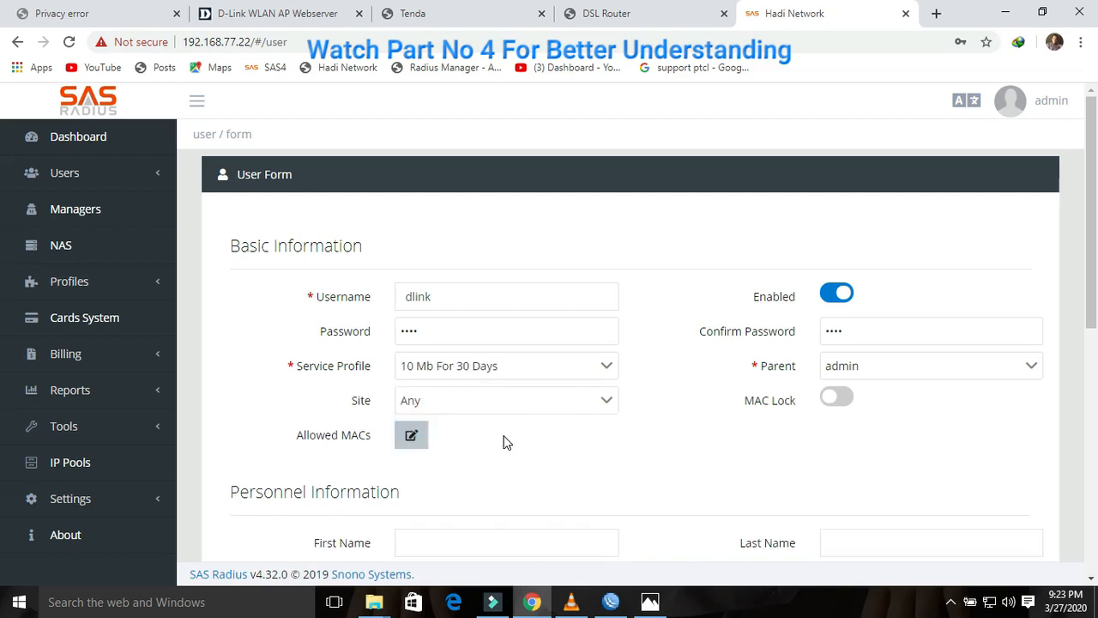
click(610, 375)
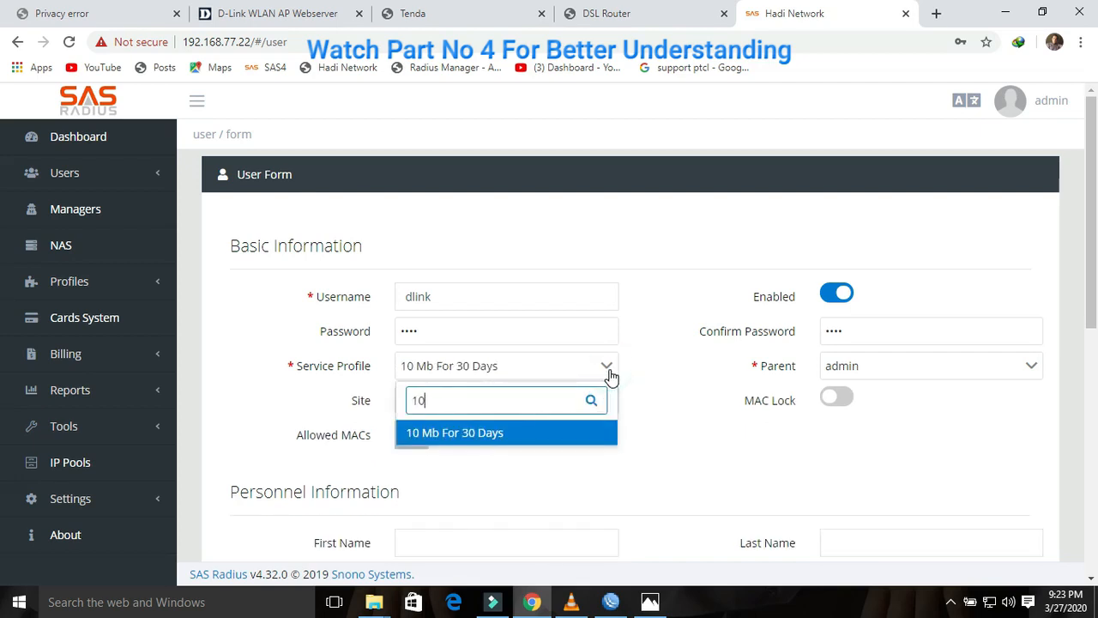
key(BackSpace)
key(BackSpace)
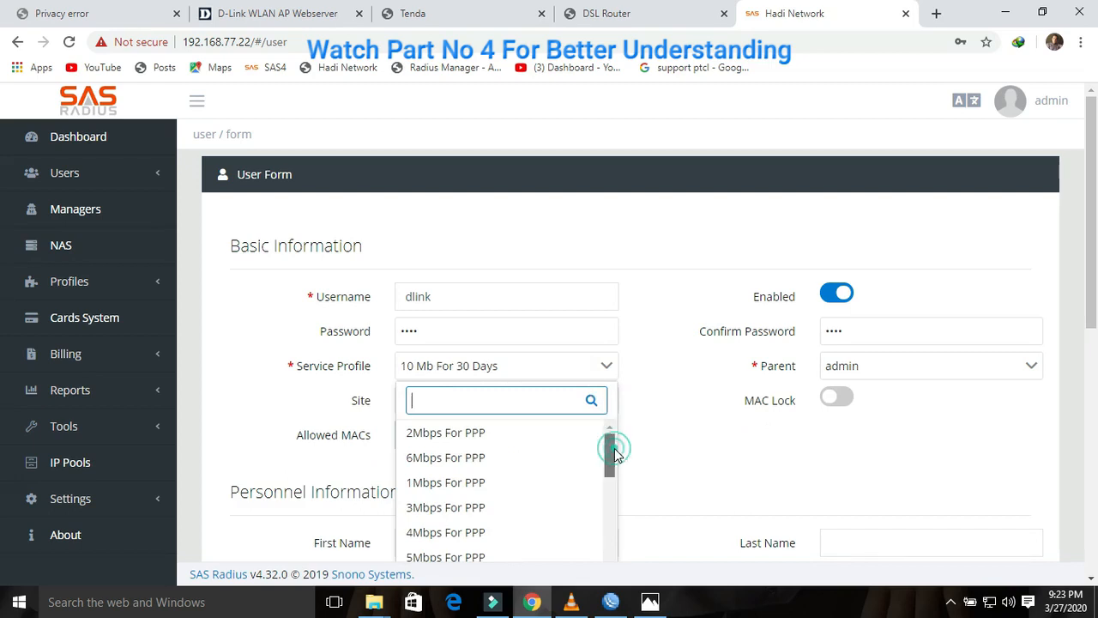
drag(614, 448, 610, 520)
text(10)
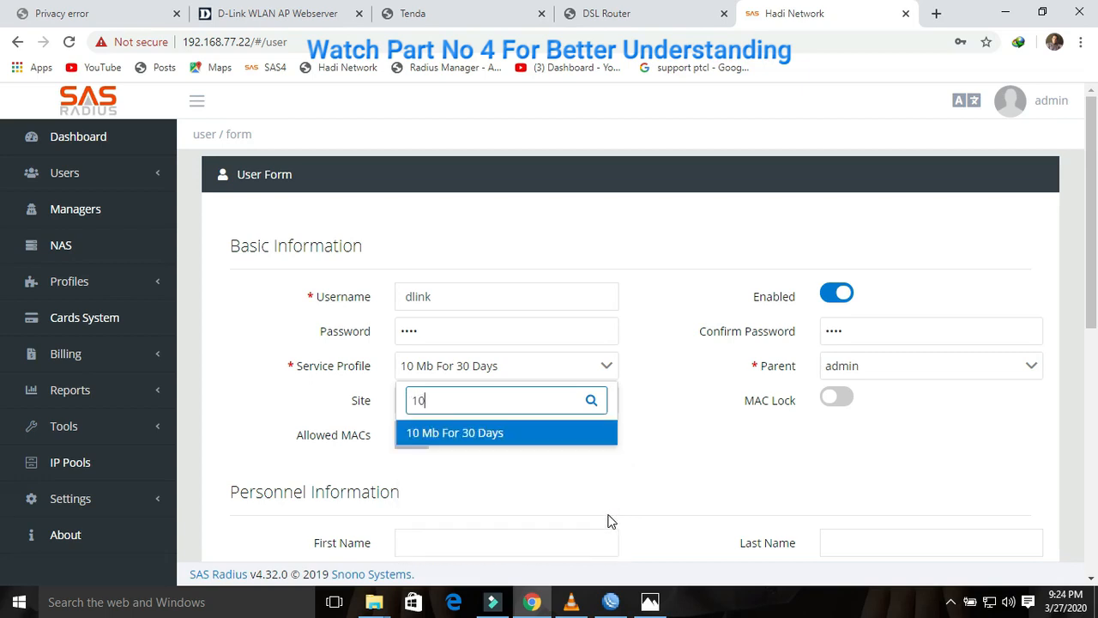
click(498, 436)
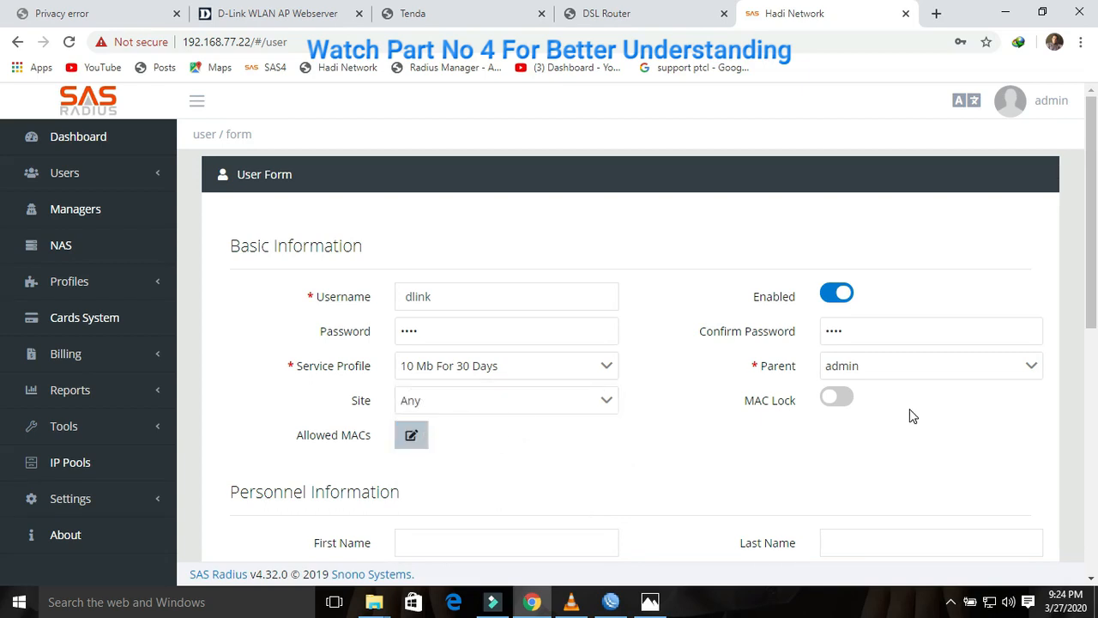
drag(1087, 289, 1088, 530)
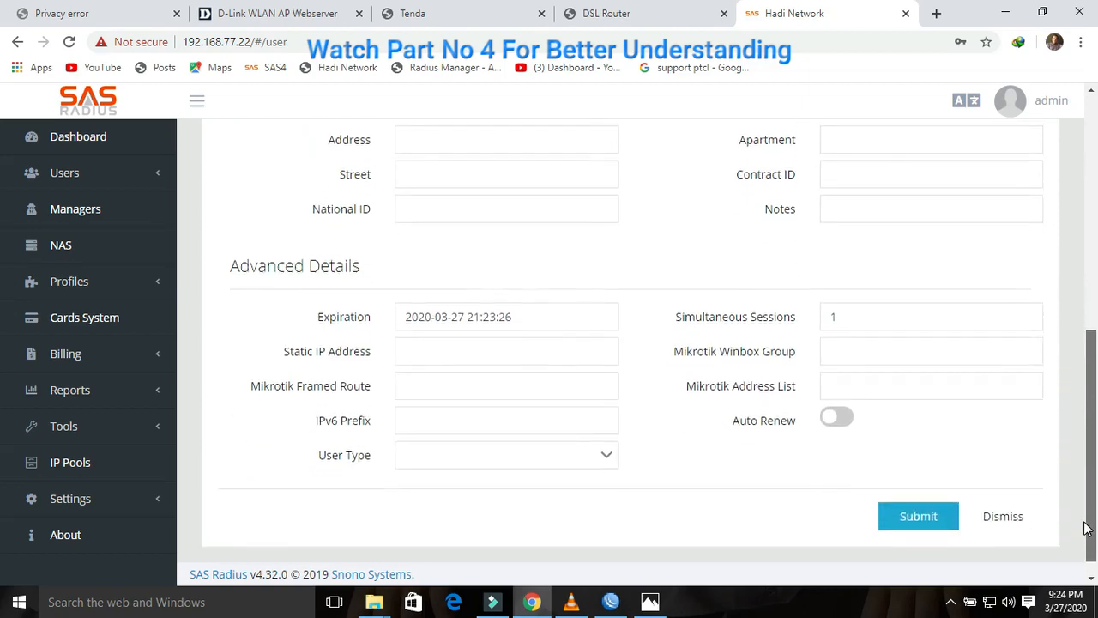
click(922, 527)
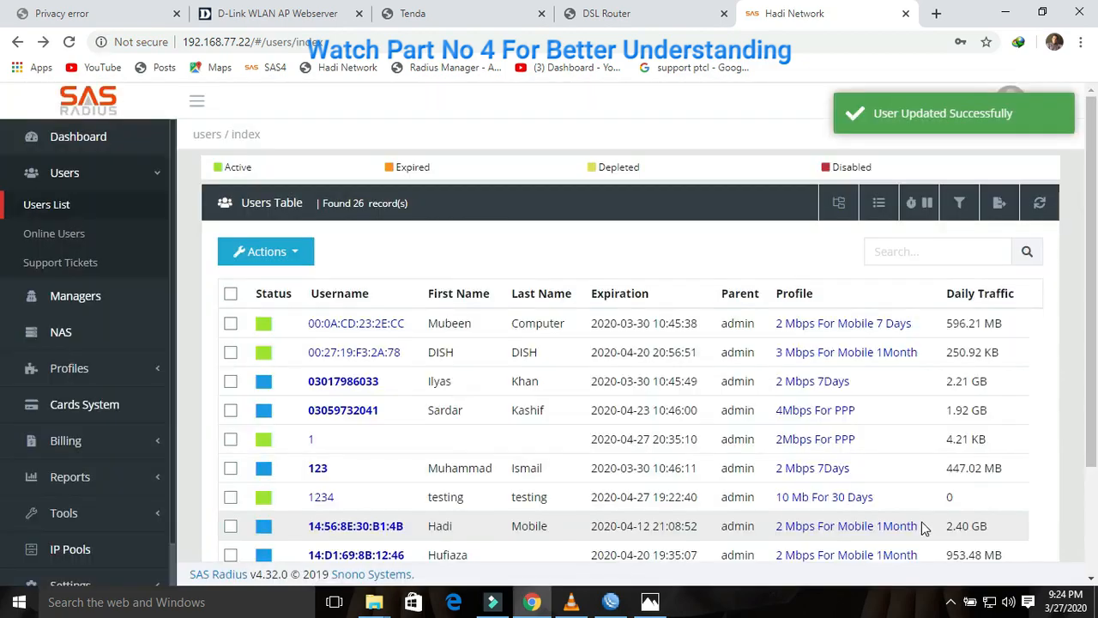
Step: Show 50 users per page, open the dlink user and activate it, expiring Apr 27, 2020
scroll(766, 430, down, 2)
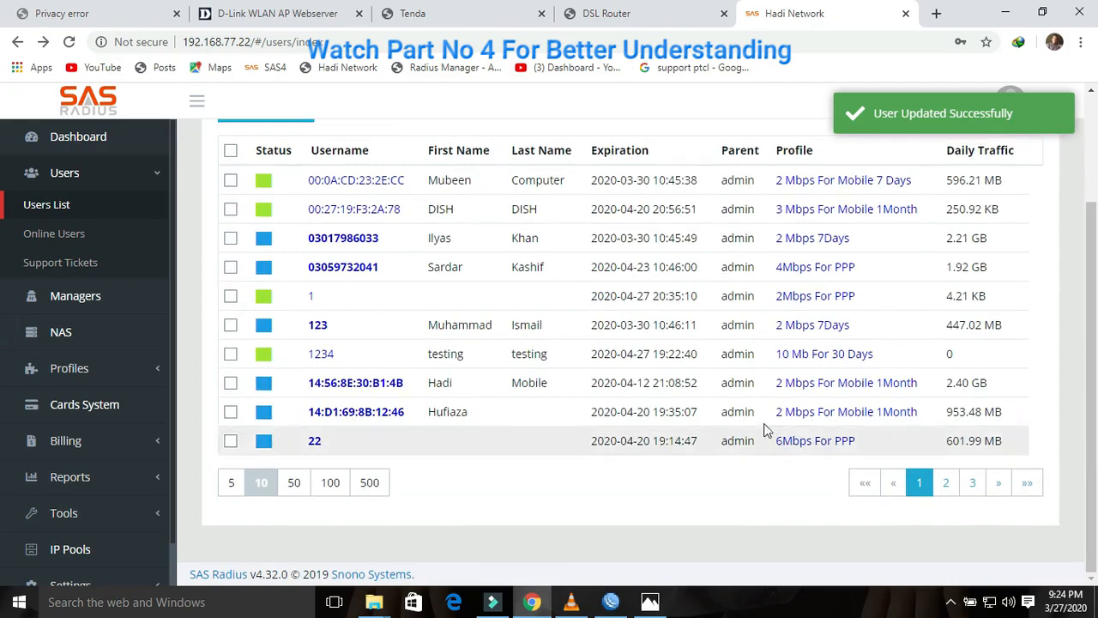
click(297, 484)
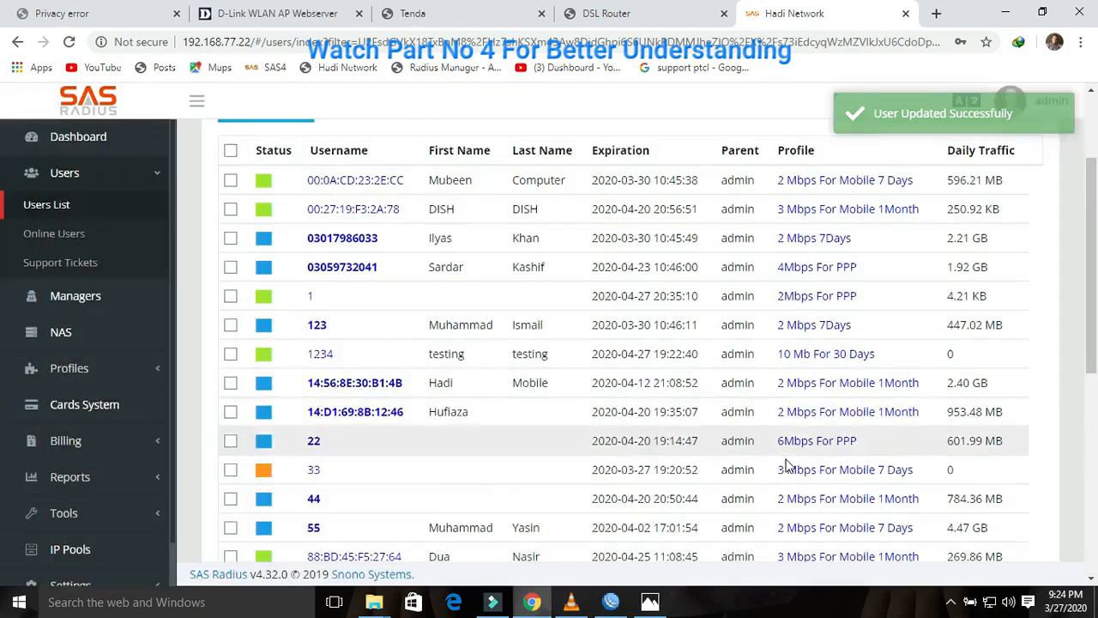
drag(1094, 361, 1092, 508)
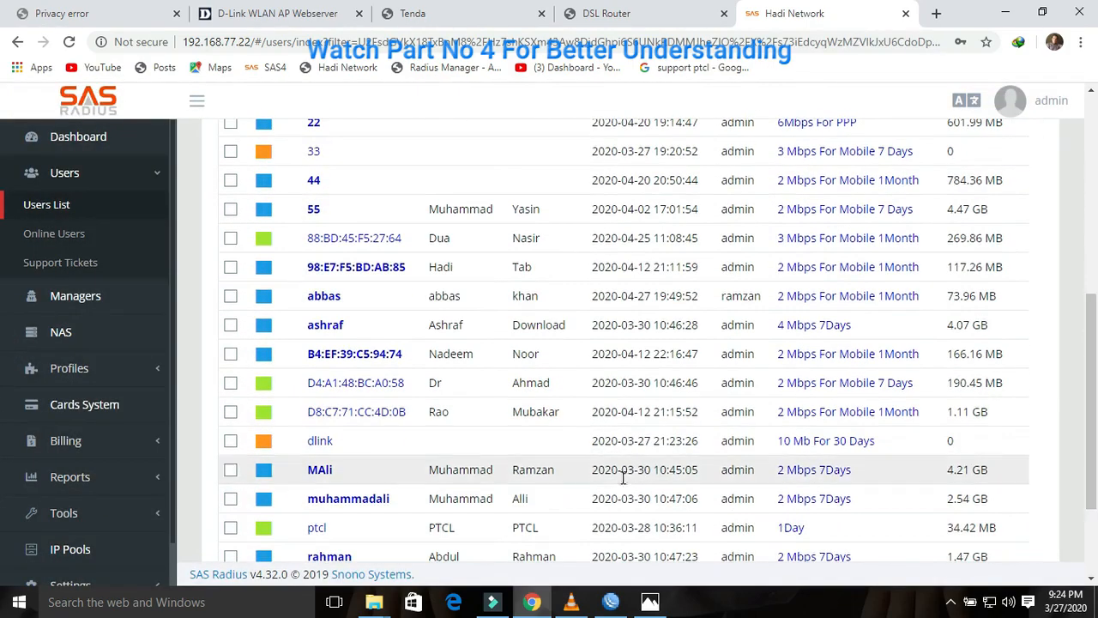
click(323, 443)
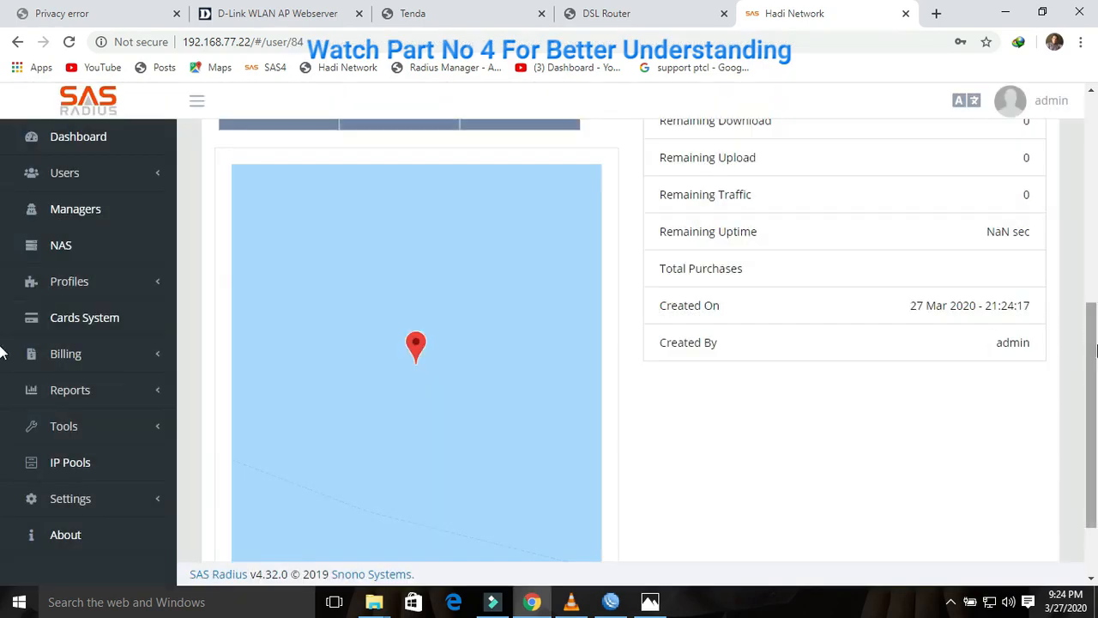
drag(1094, 351, 997, 294)
scroll(1056, 279, up, 1)
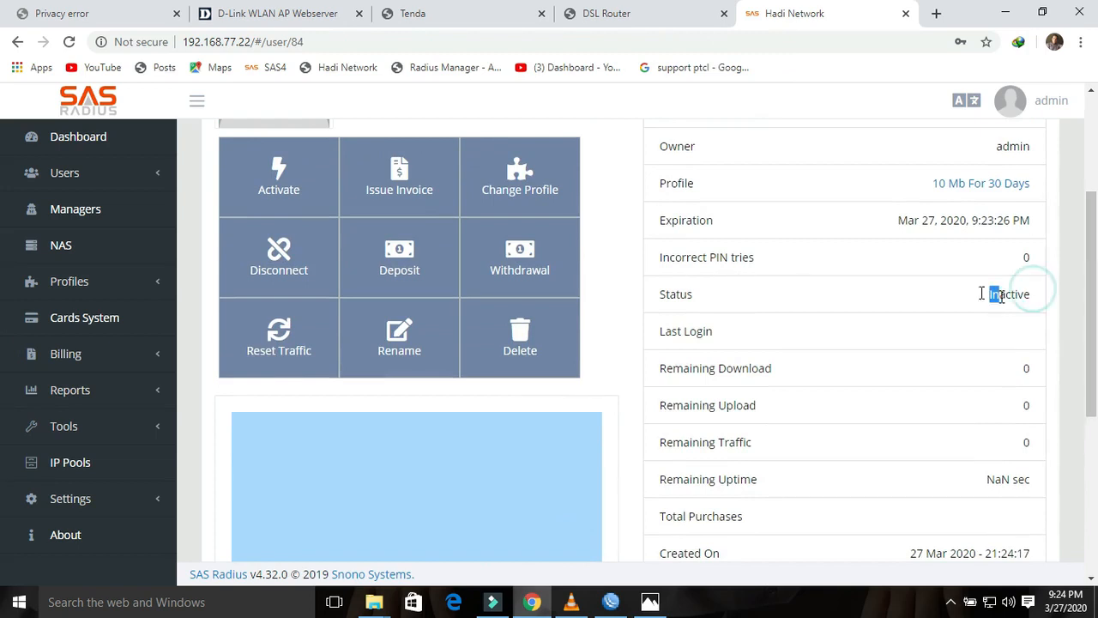
click(305, 199)
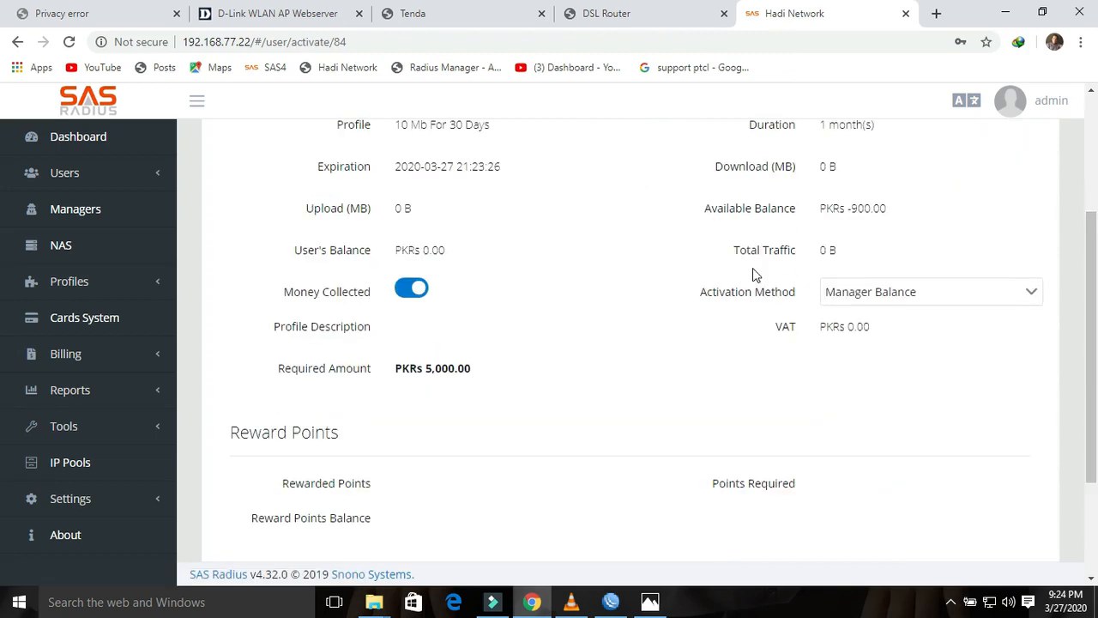
scroll(1091, 320, down, 3)
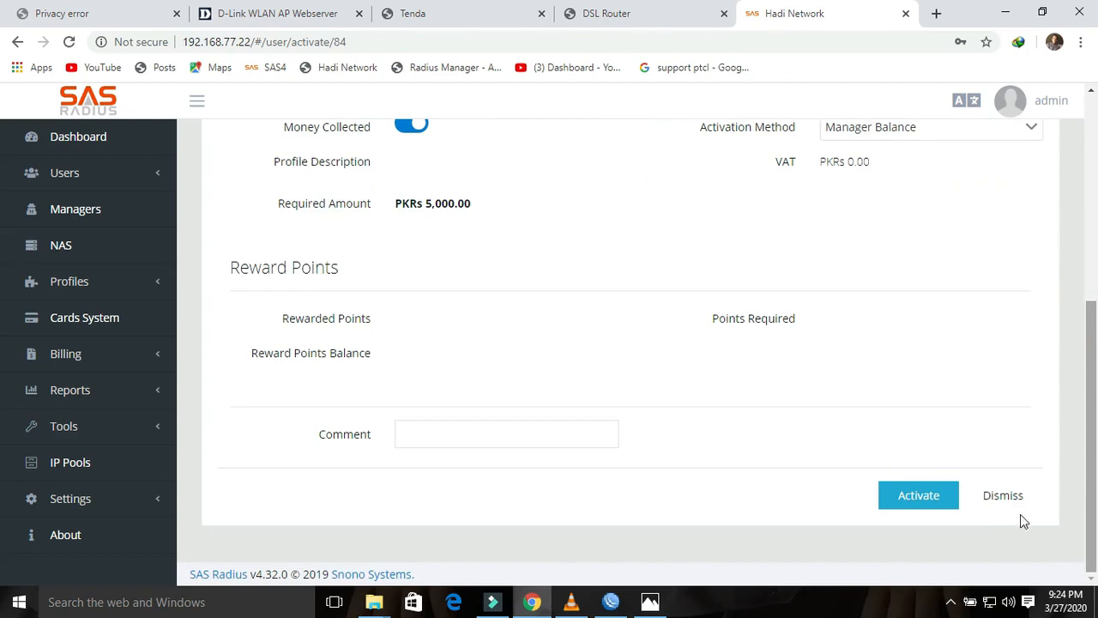
click(914, 502)
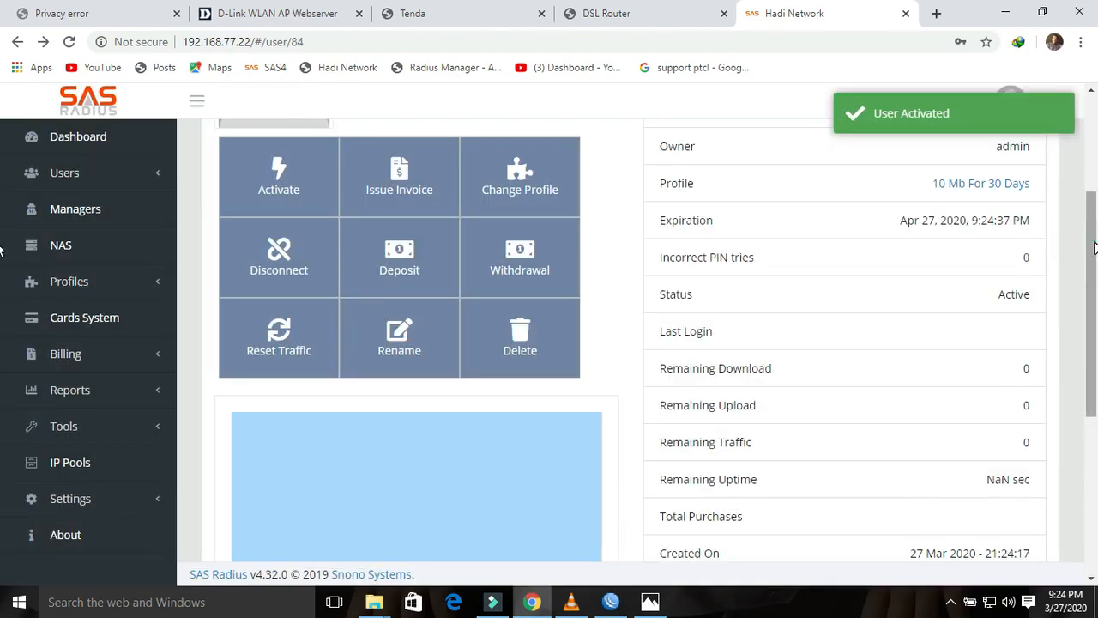
drag(1093, 248, 1092, 126)
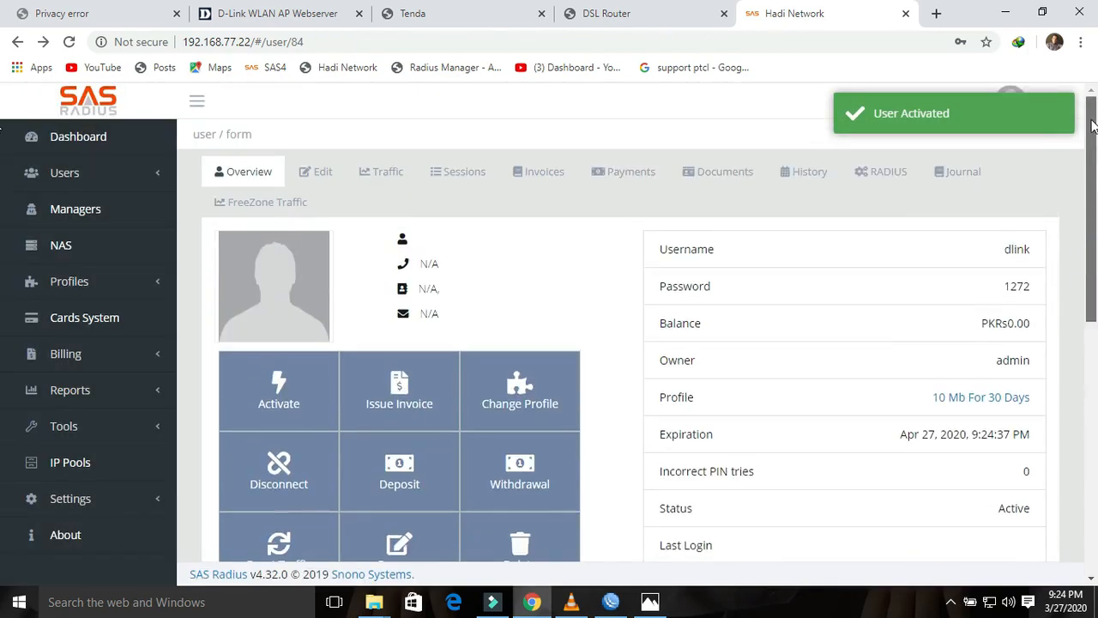
click(105, 174)
Step: Return to the full users list after checking the Tenda setup page, and start a new user
click(83, 204)
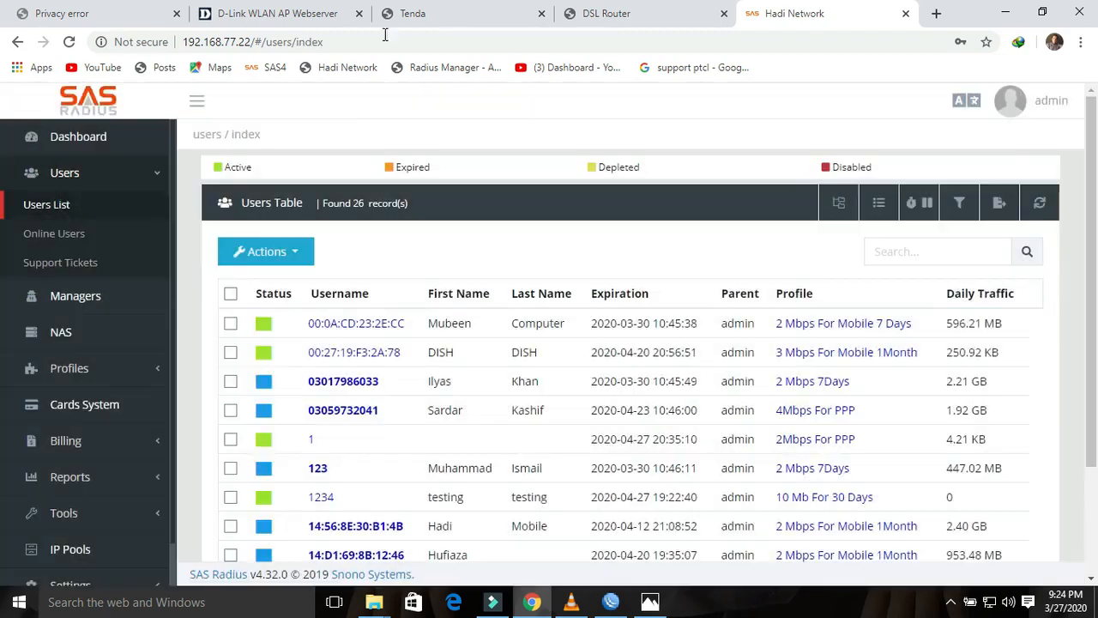
click(436, 14)
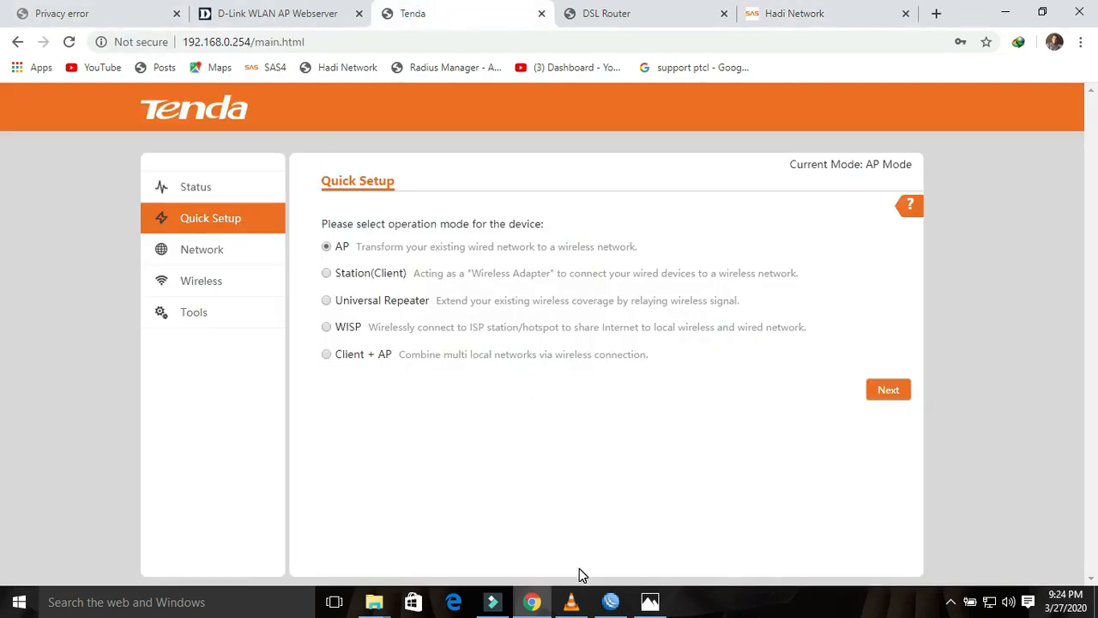
click(802, 15)
click(292, 263)
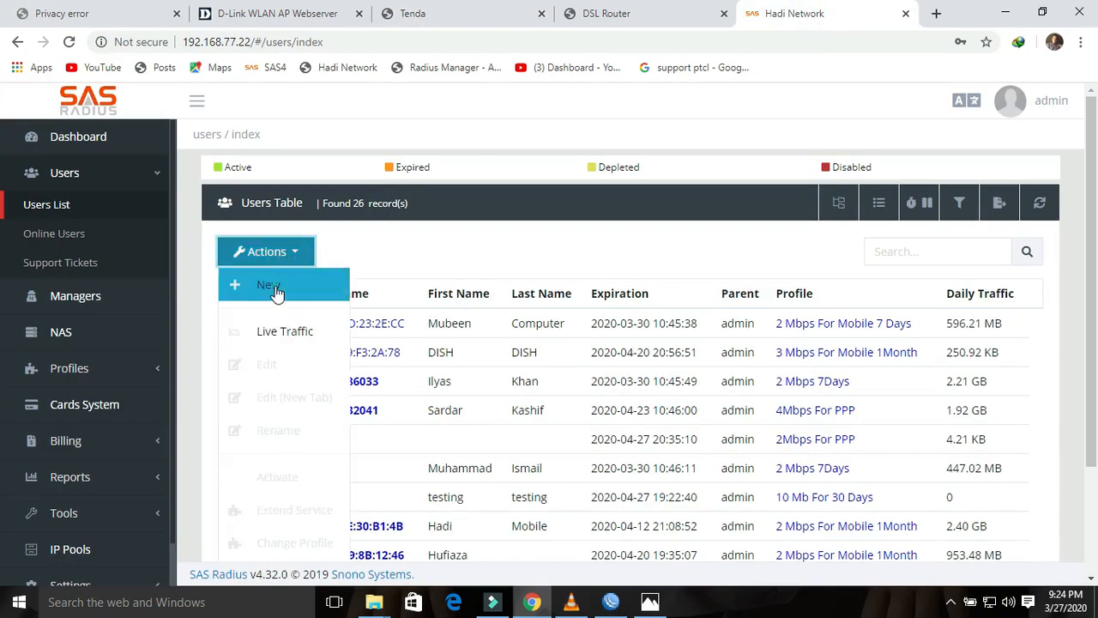
click(237, 285)
Step: Enter username tenda and the password in both password fields
click(460, 292)
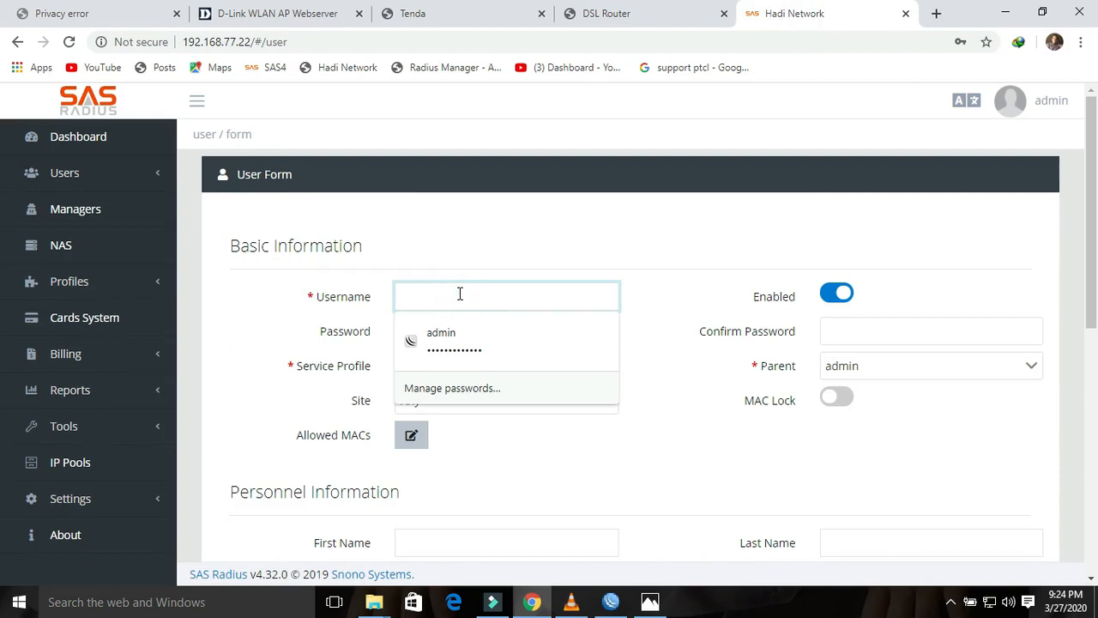
text(tenda)
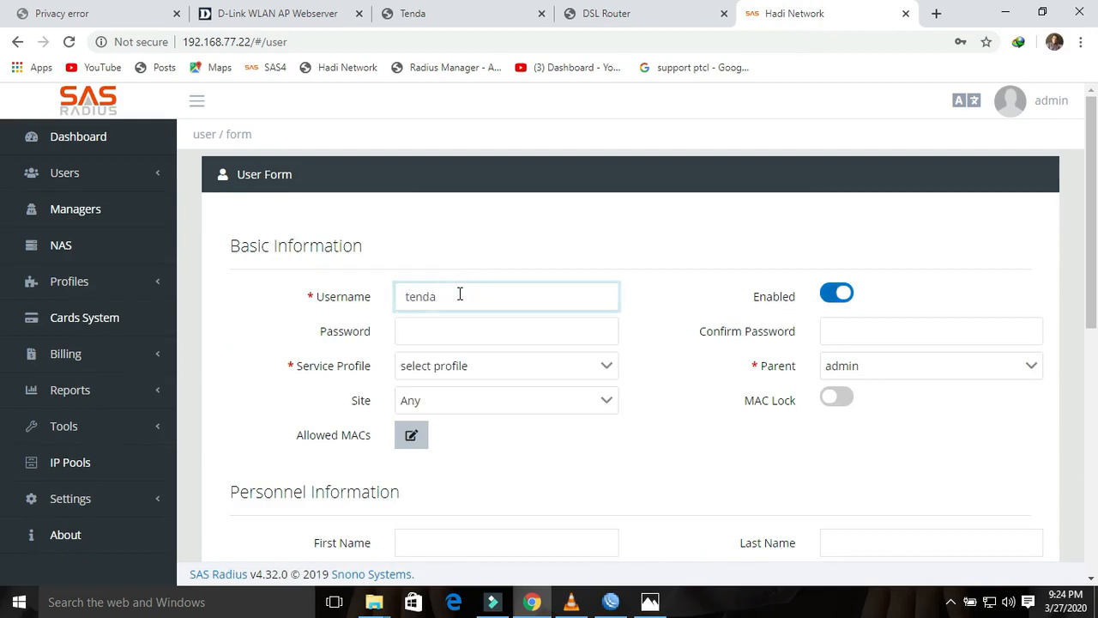
click(449, 329)
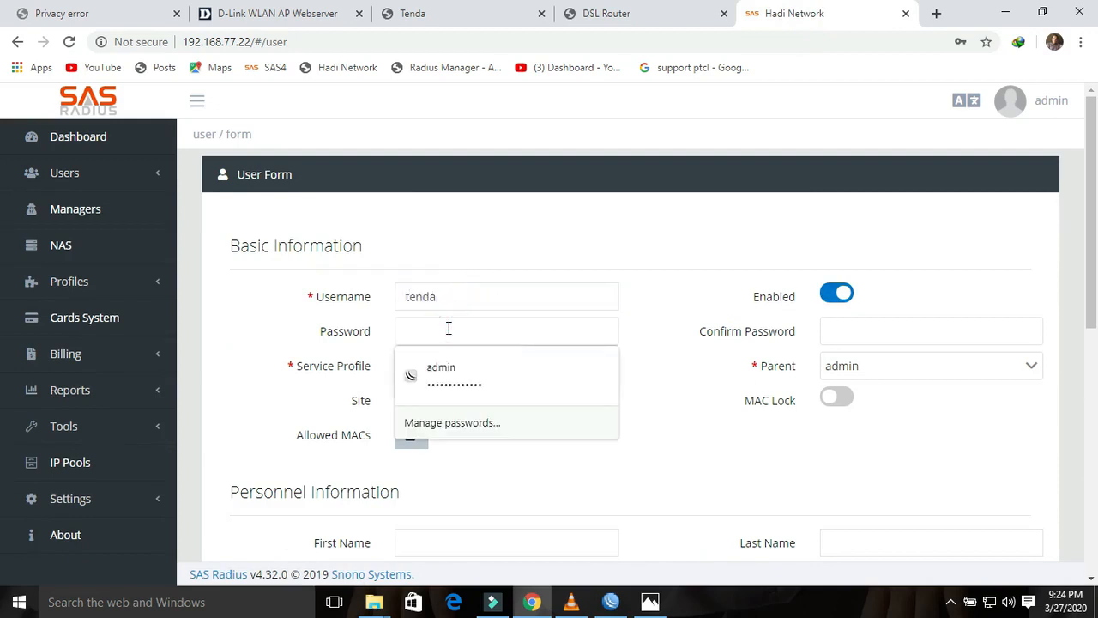
text(1)
key(Tab)
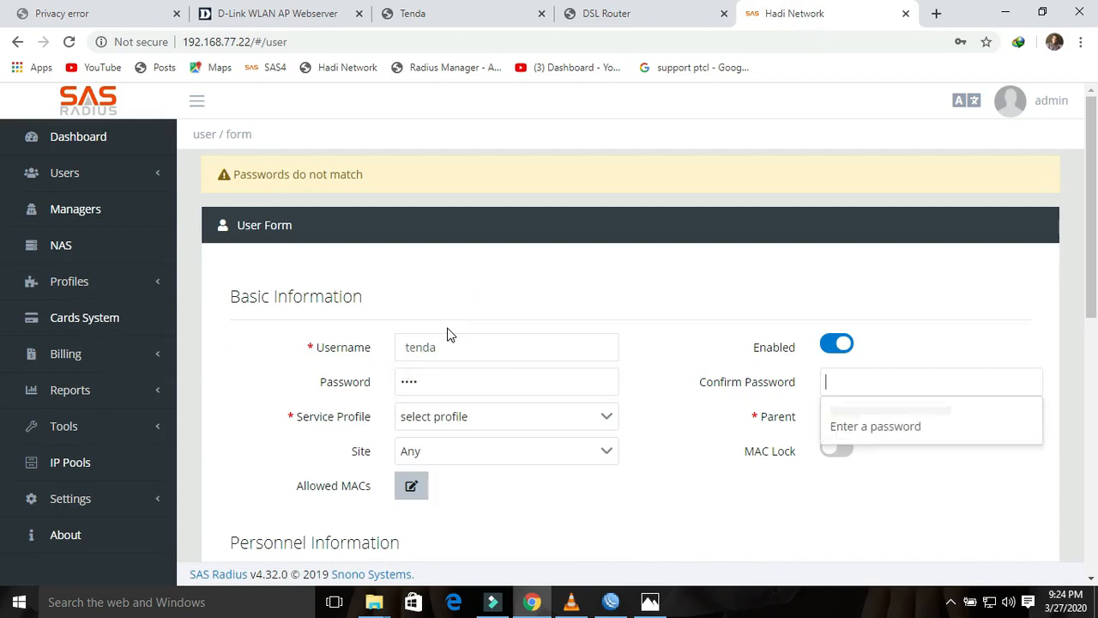
text(1234)
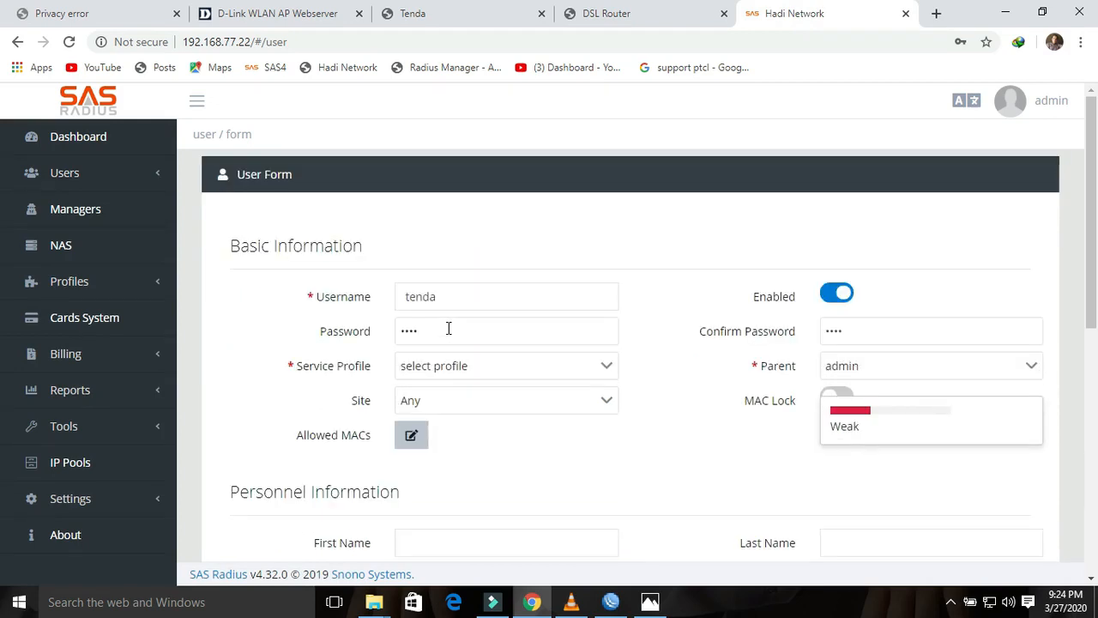
Step: Assign the 2Mbps For PPP service profile and submit the tenda user
click(494, 371)
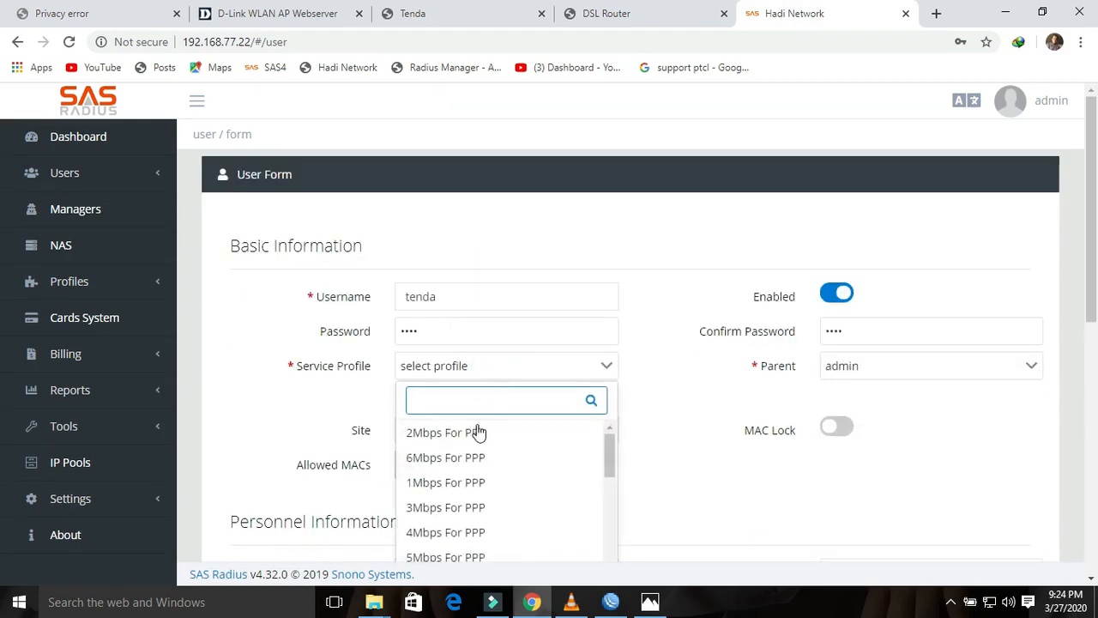
click(473, 434)
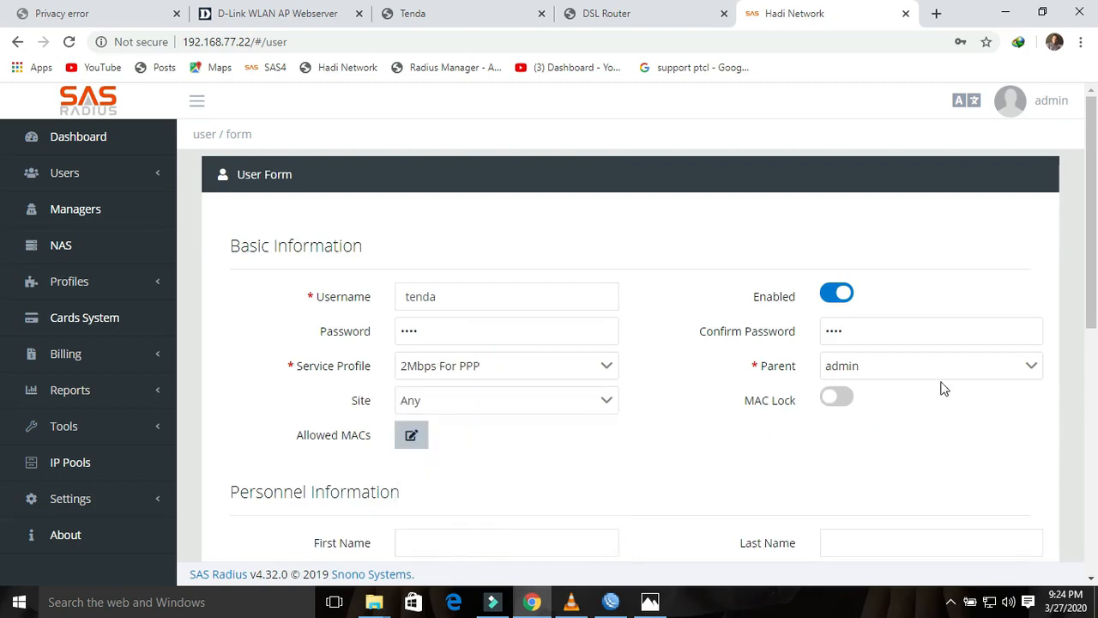
drag(1090, 283, 1087, 514)
click(920, 496)
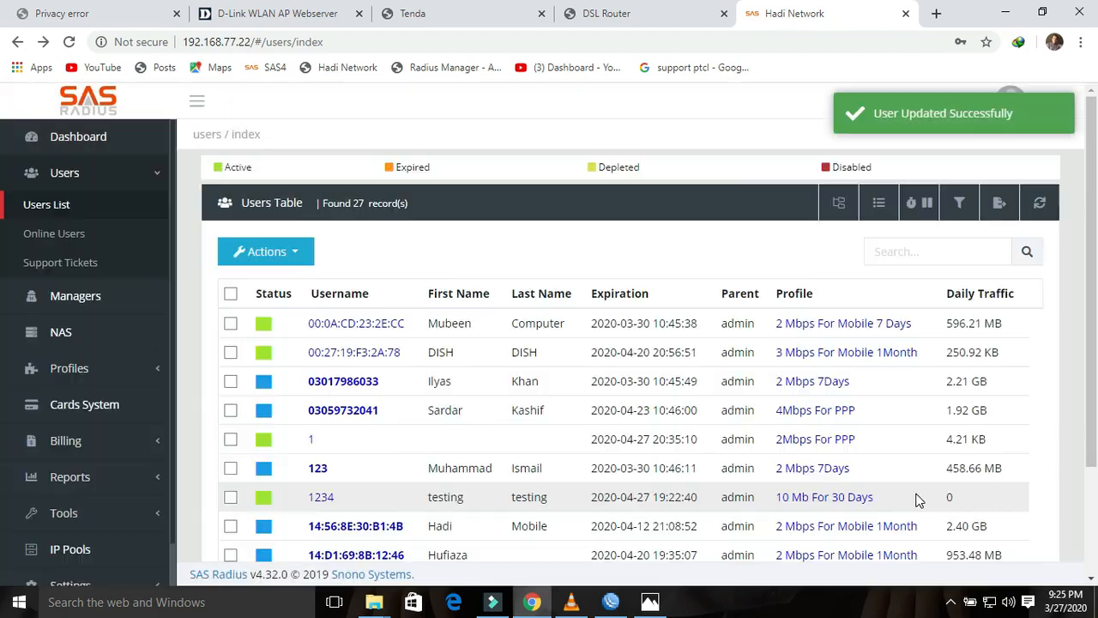
Step: Show 50 users per page and activate the tenda user through Apr 27, 2020
scroll(451, 478, down, 2)
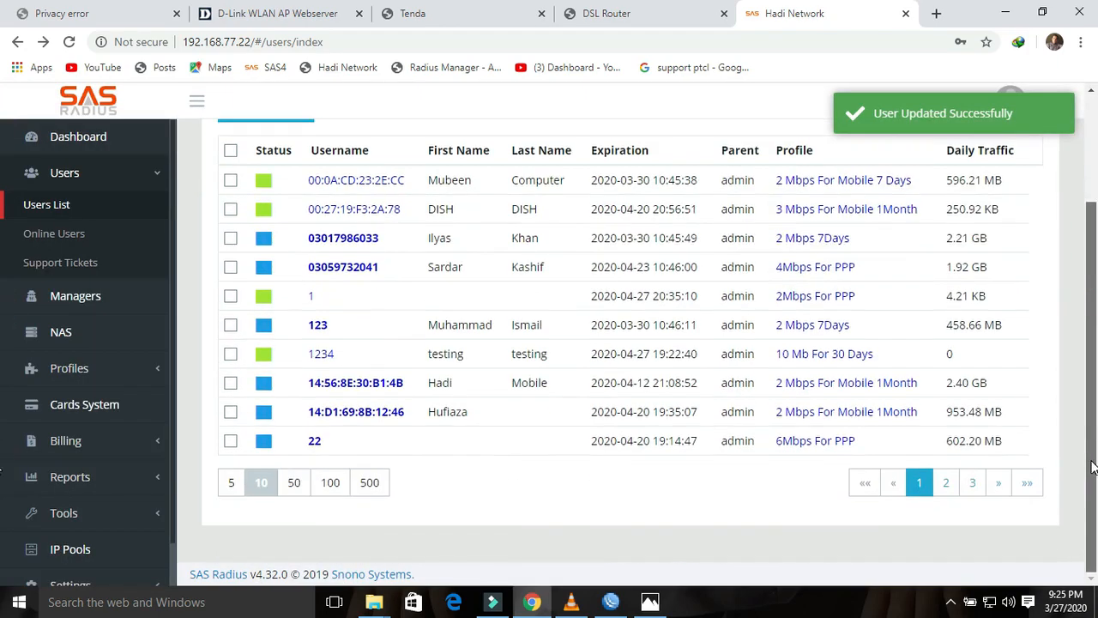
click(294, 482)
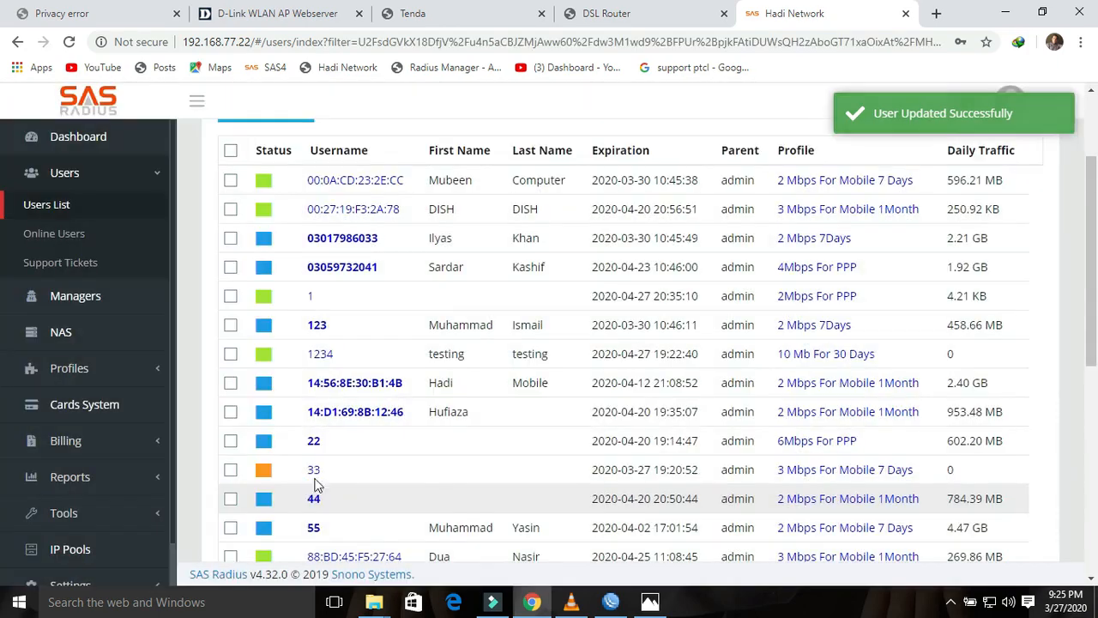
drag(1092, 325, 1092, 522)
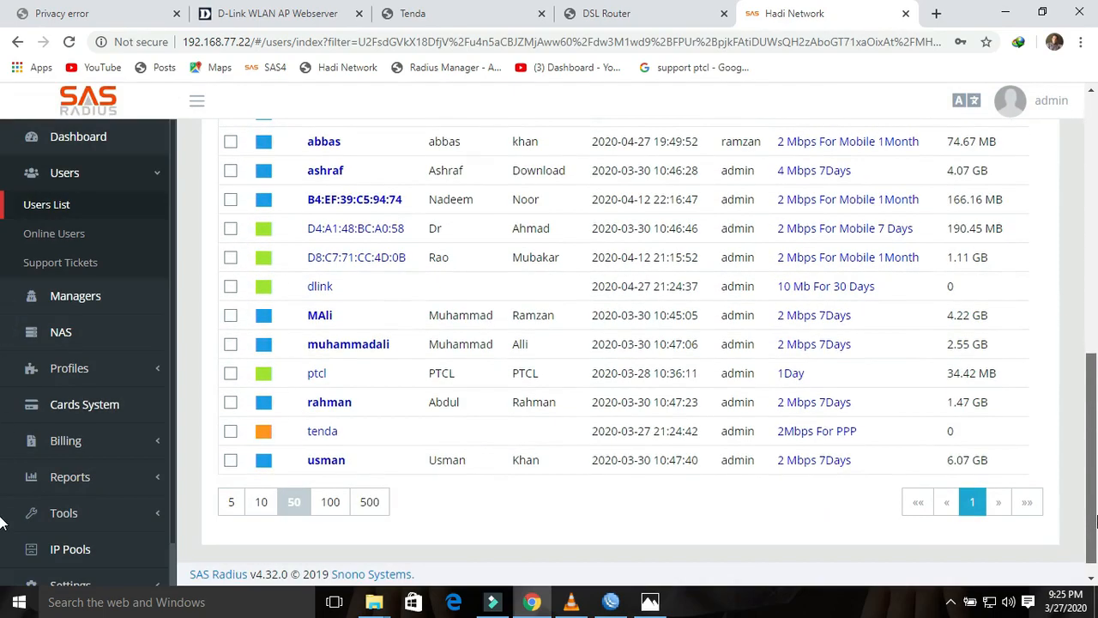
click(326, 431)
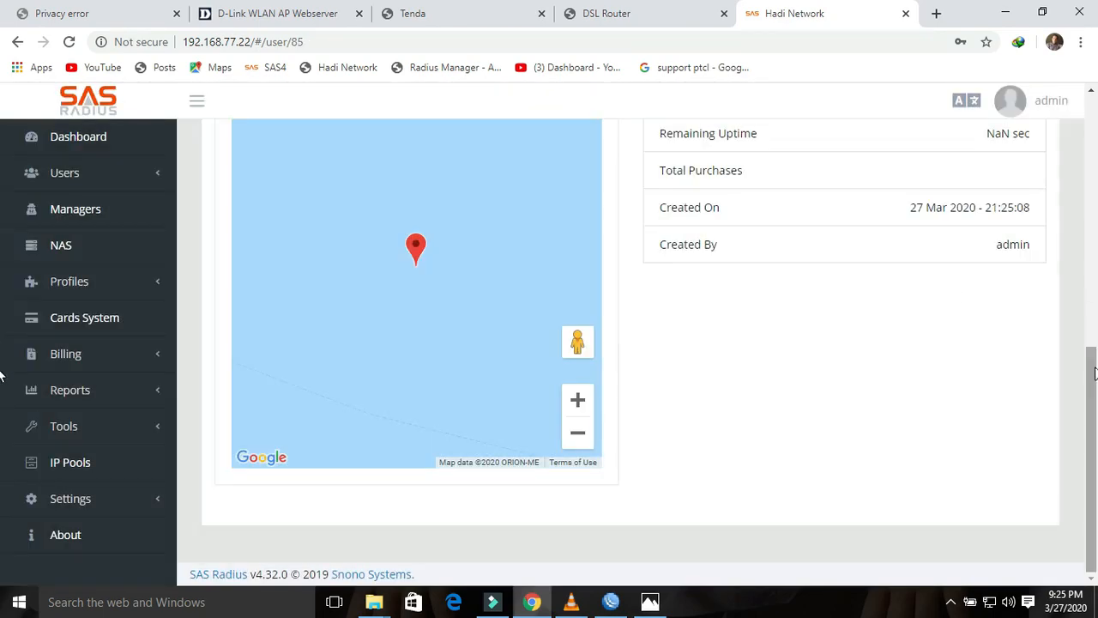
drag(1093, 371, 1093, 155)
click(293, 301)
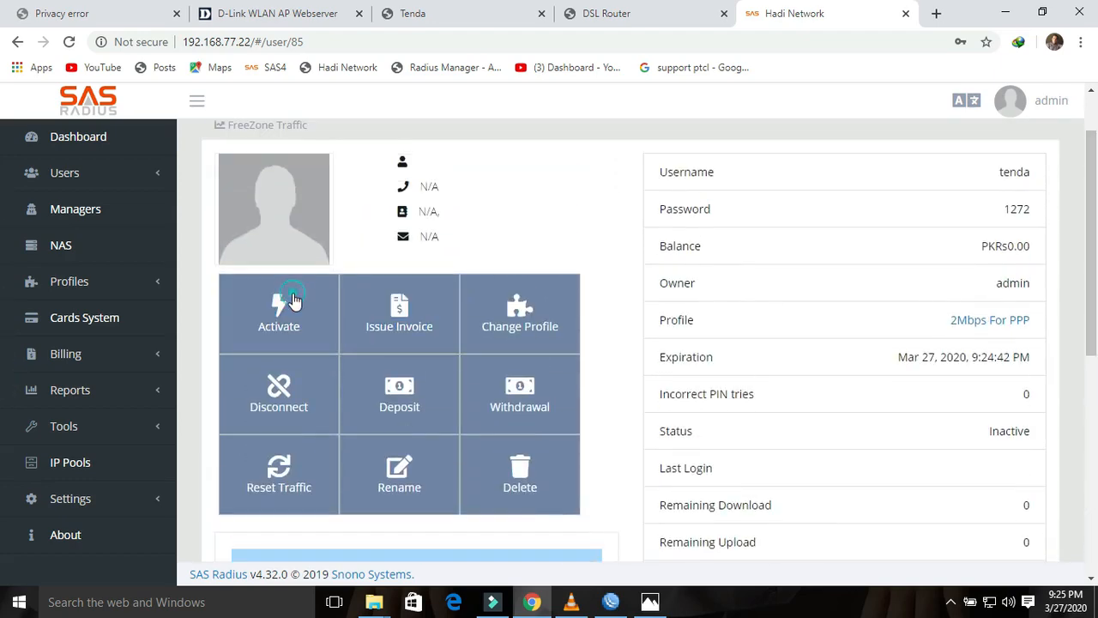
scroll(961, 360, down, 4)
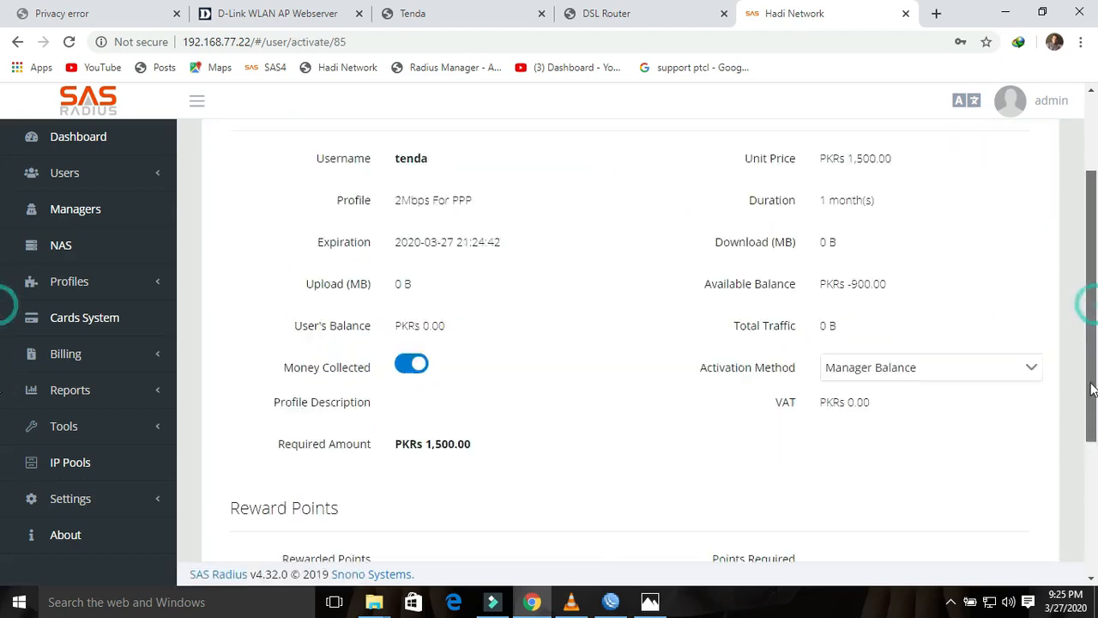
click(916, 496)
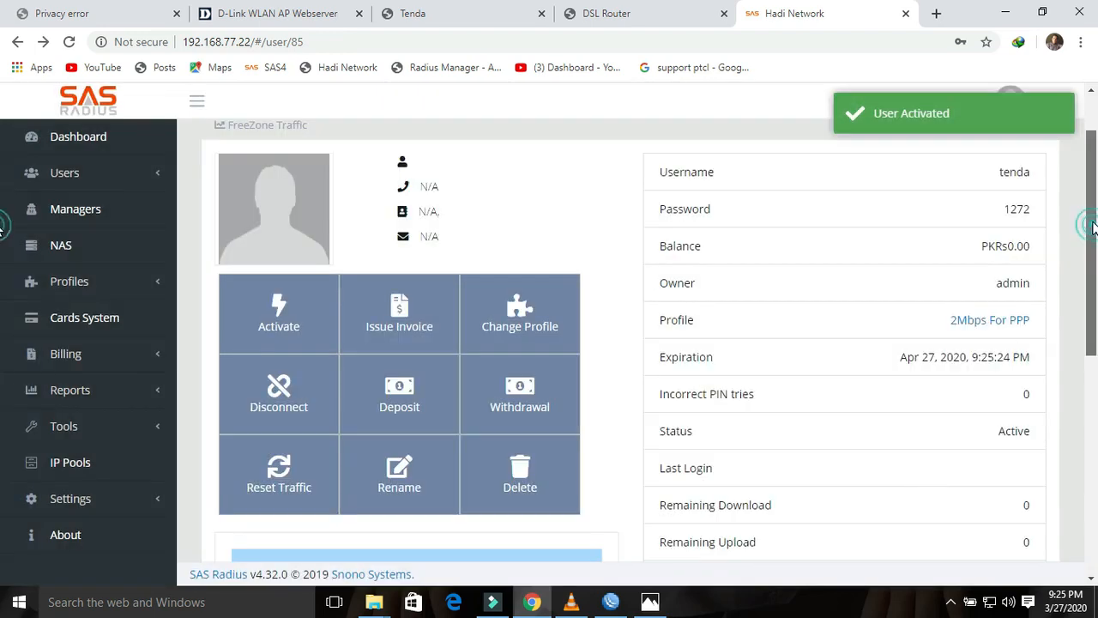
Step: Return to the full Users List
drag(1093, 226, 1089, 146)
click(90, 175)
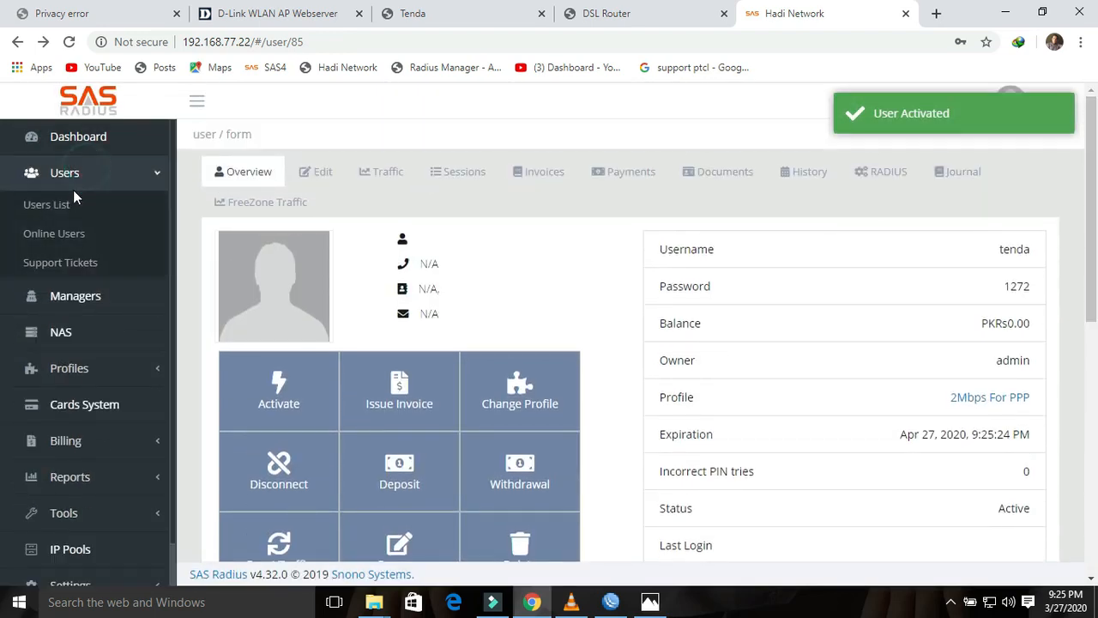
click(45, 204)
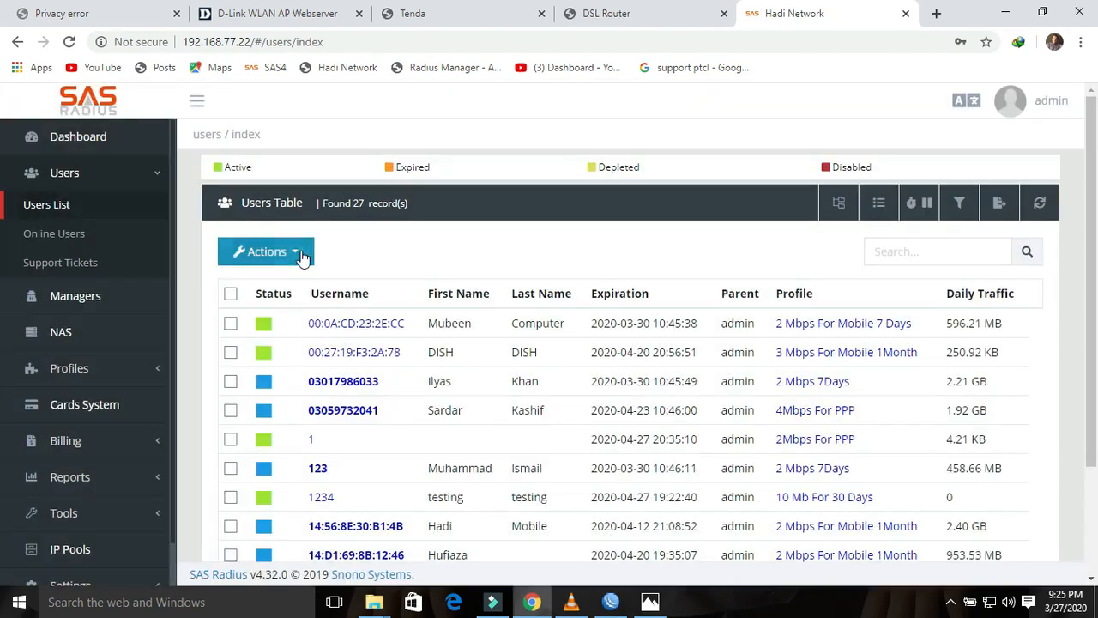
Step: Begin a new SAS Radius user named ptcl and enter its password
click(278, 251)
click(305, 282)
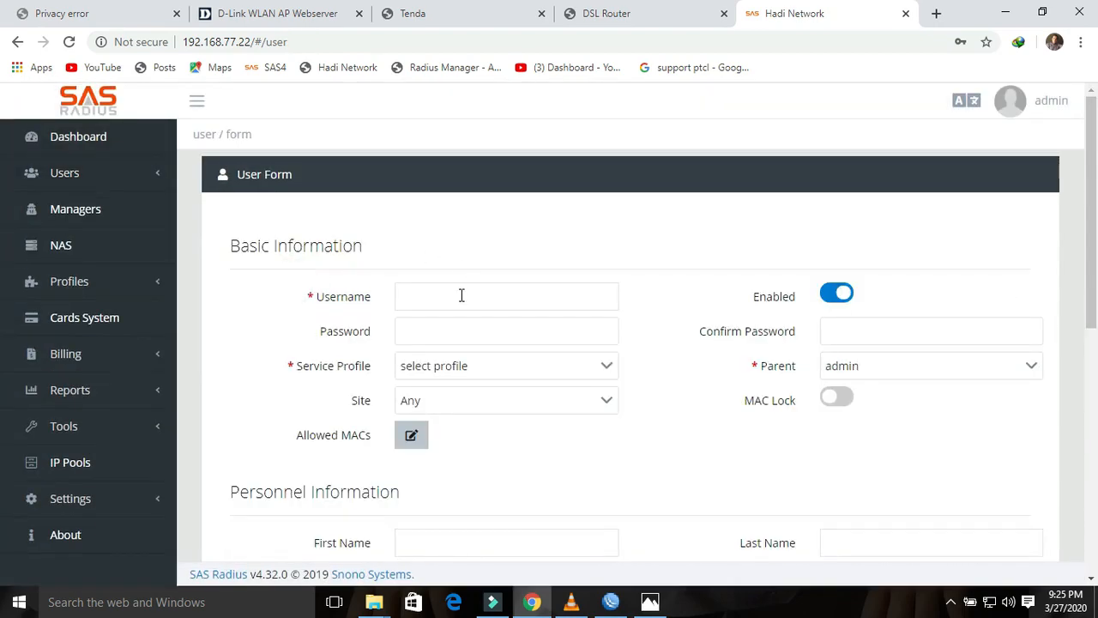
click(461, 295)
click(613, 17)
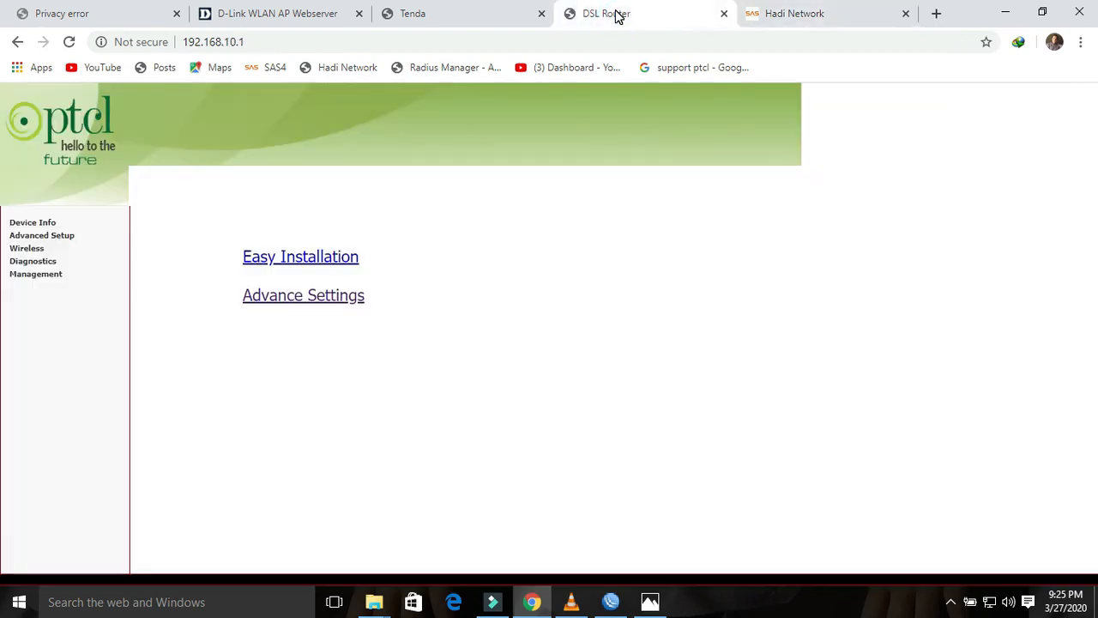
click(784, 13)
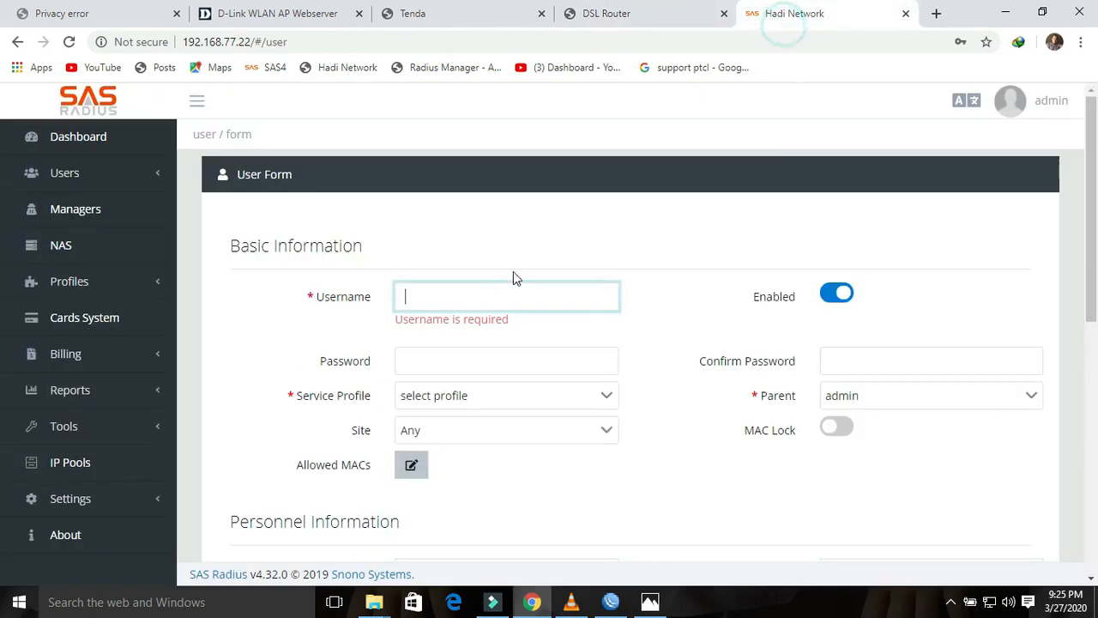
text(pt)
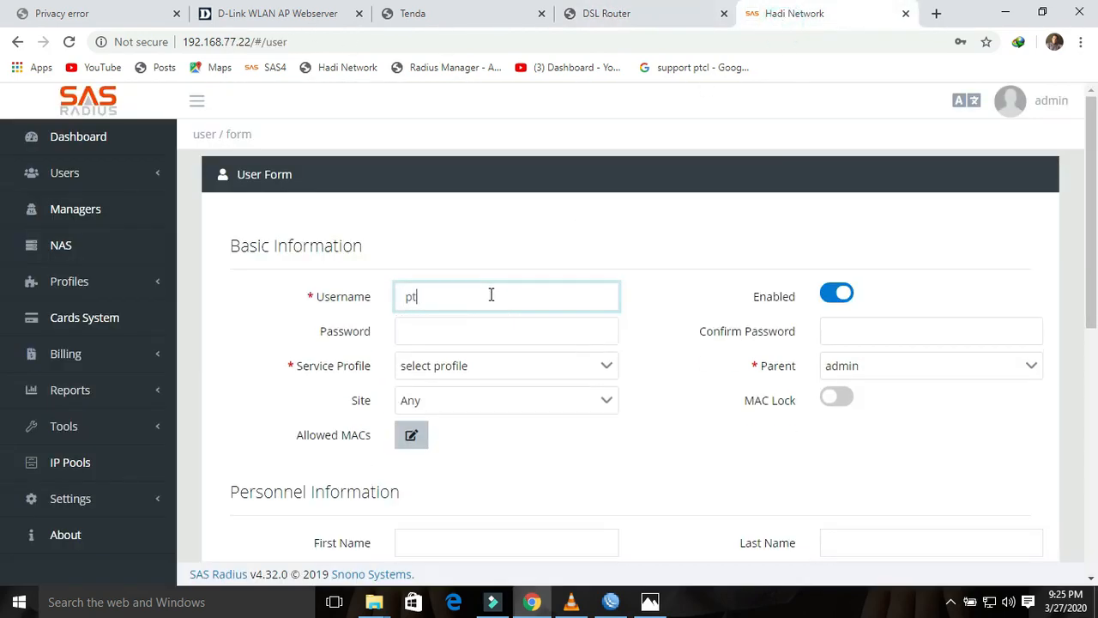
text(cl)
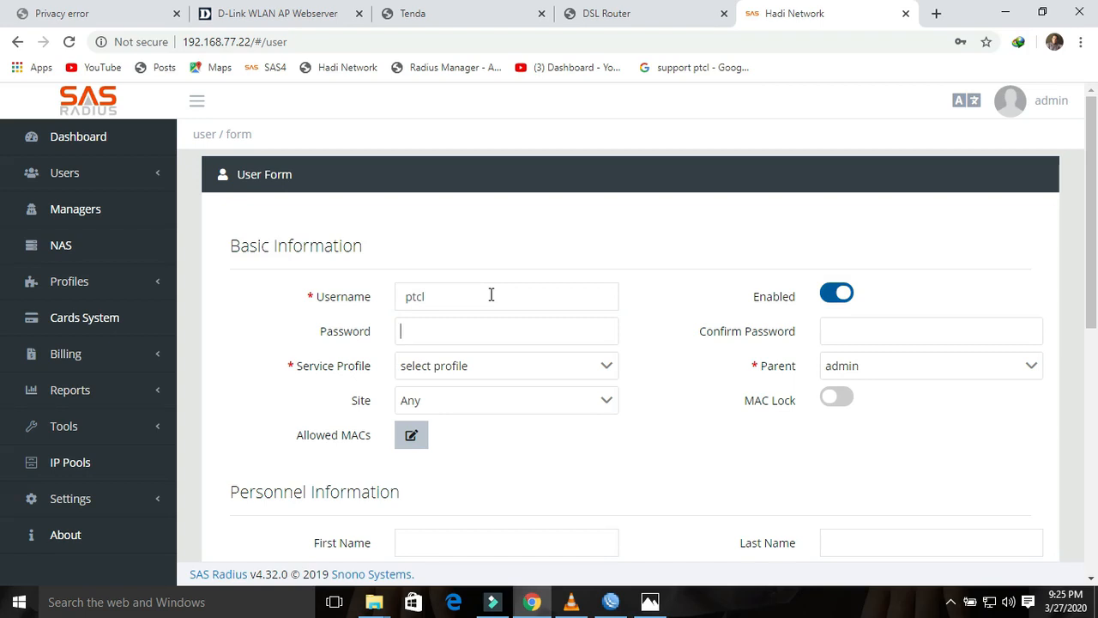
text(ptcl)
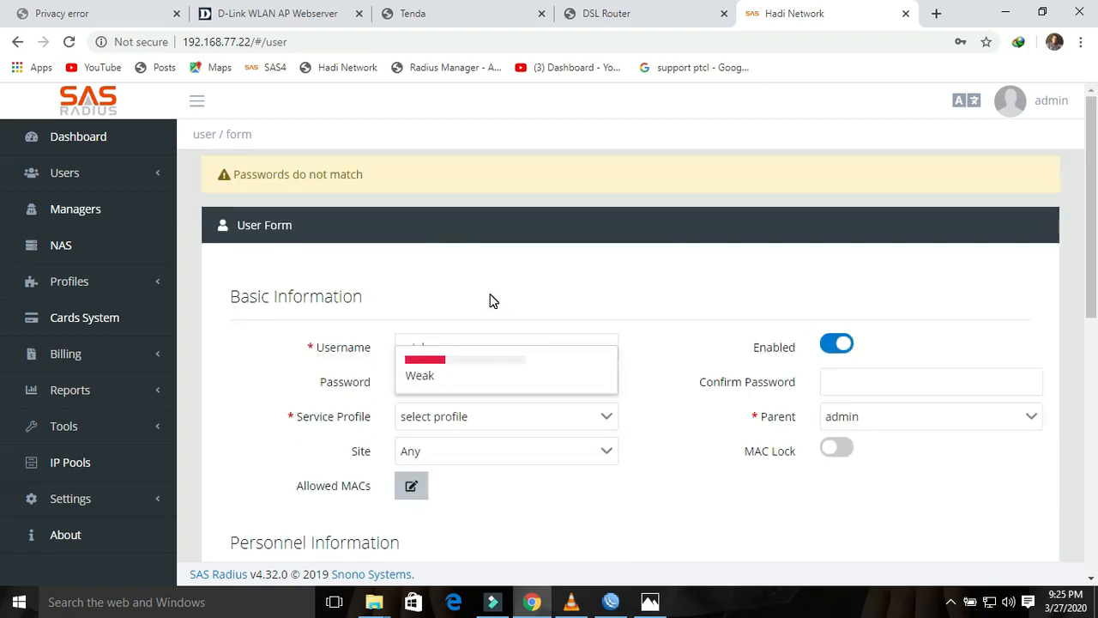
key(Tab)
text(ptcl)
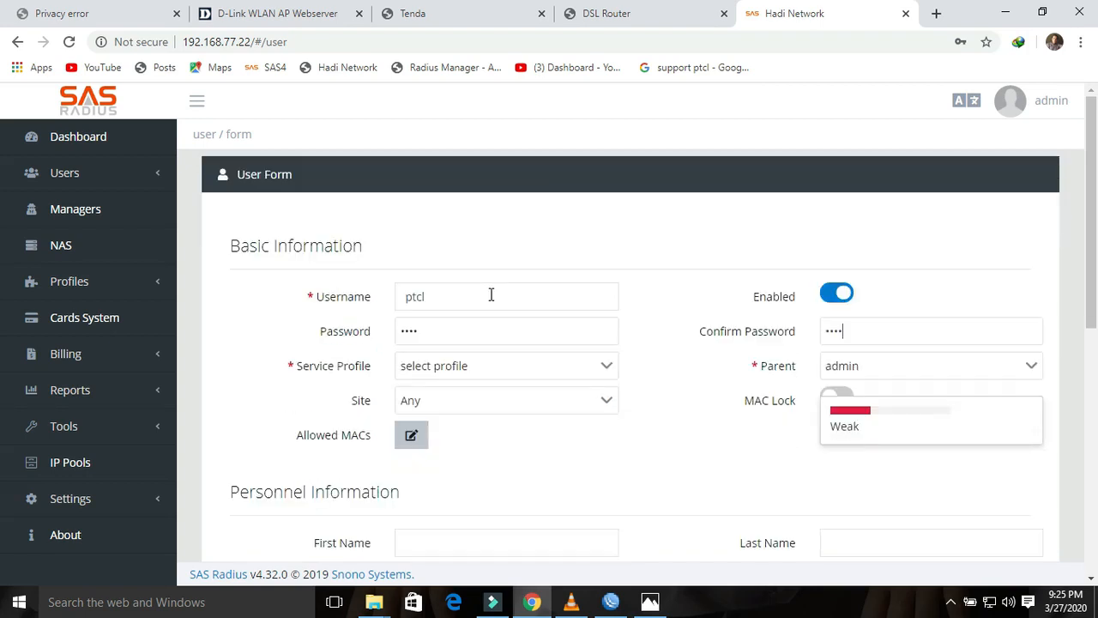
Step: Assign the 6Mbps For PPP profile, submit, and dismiss the user-already-exists warning
click(606, 363)
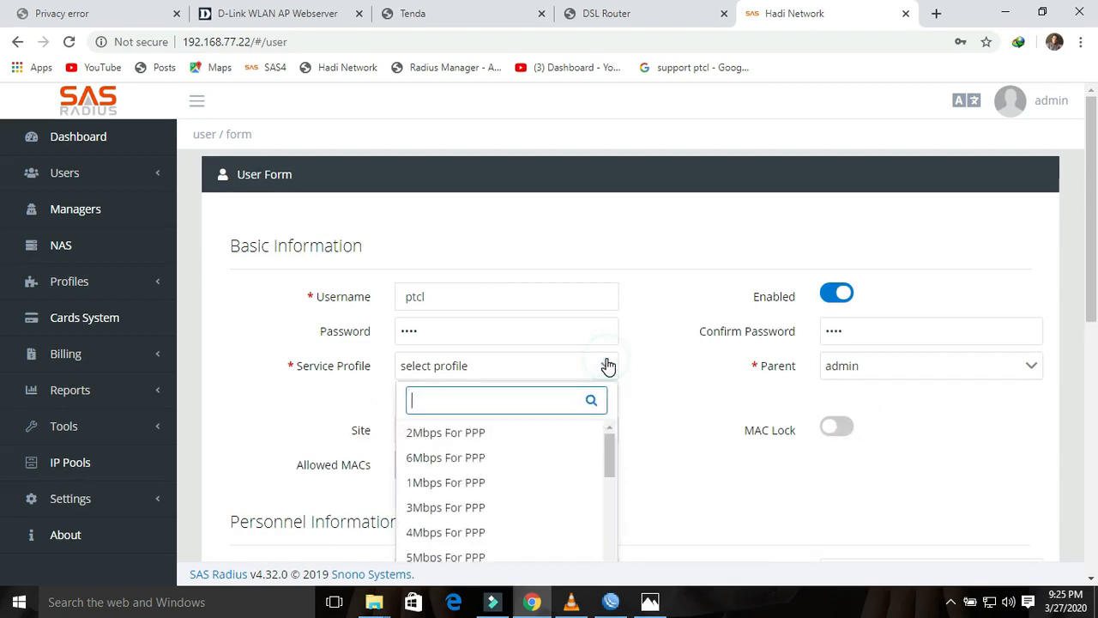
click(460, 458)
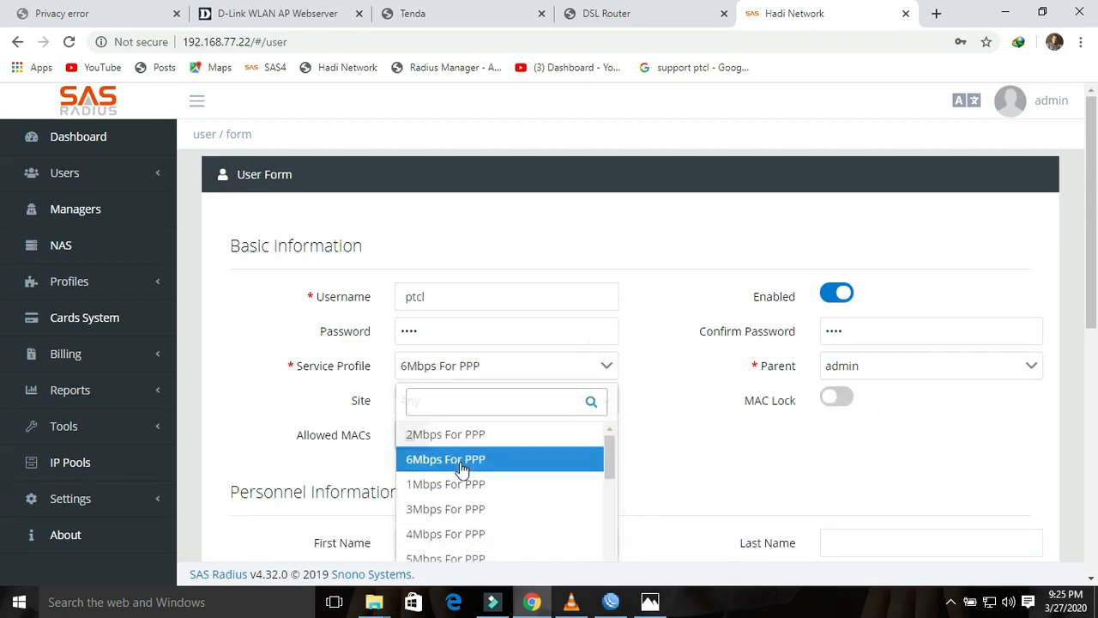
drag(1090, 322, 1090, 558)
click(917, 509)
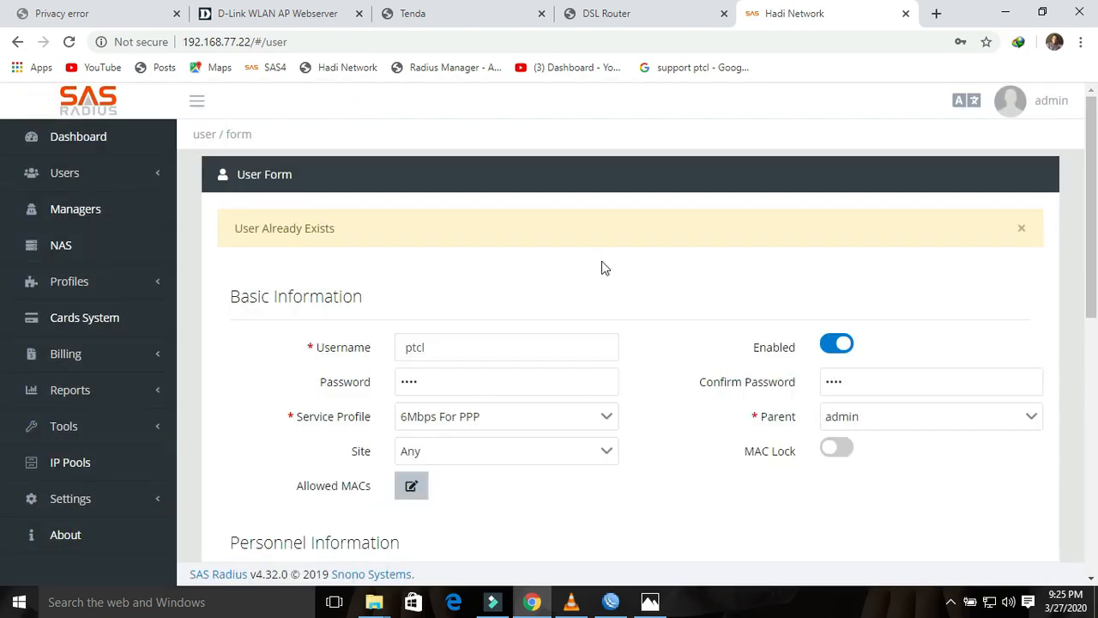
click(1020, 230)
Step: Rename the user to ptcl1, save it, and list 50 users per page
click(438, 306)
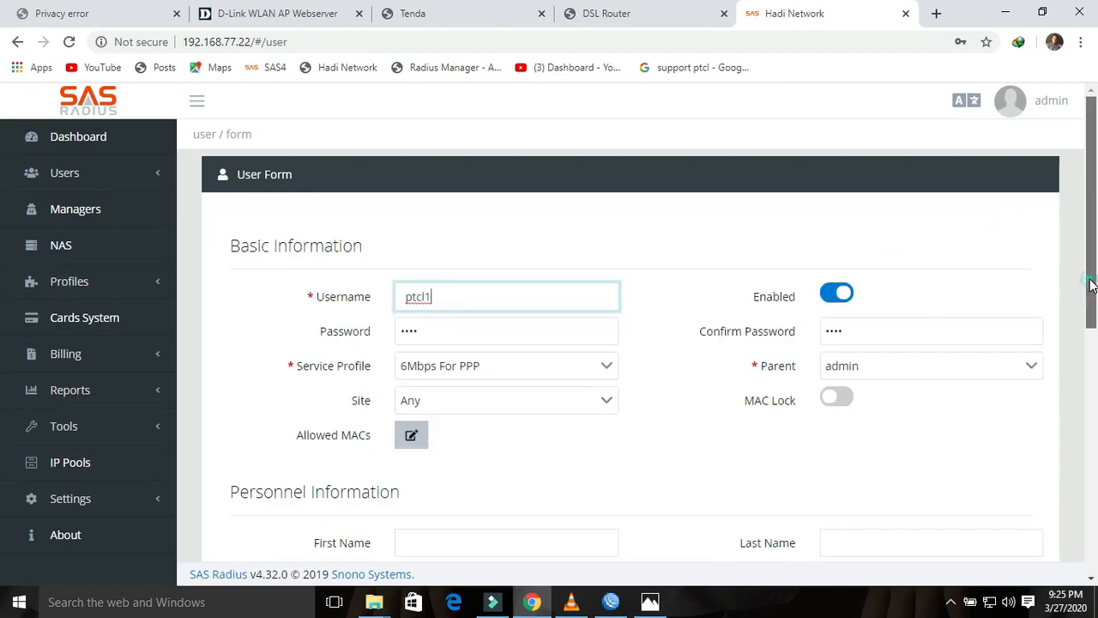
scroll(1083, 284, down, 8)
click(920, 535)
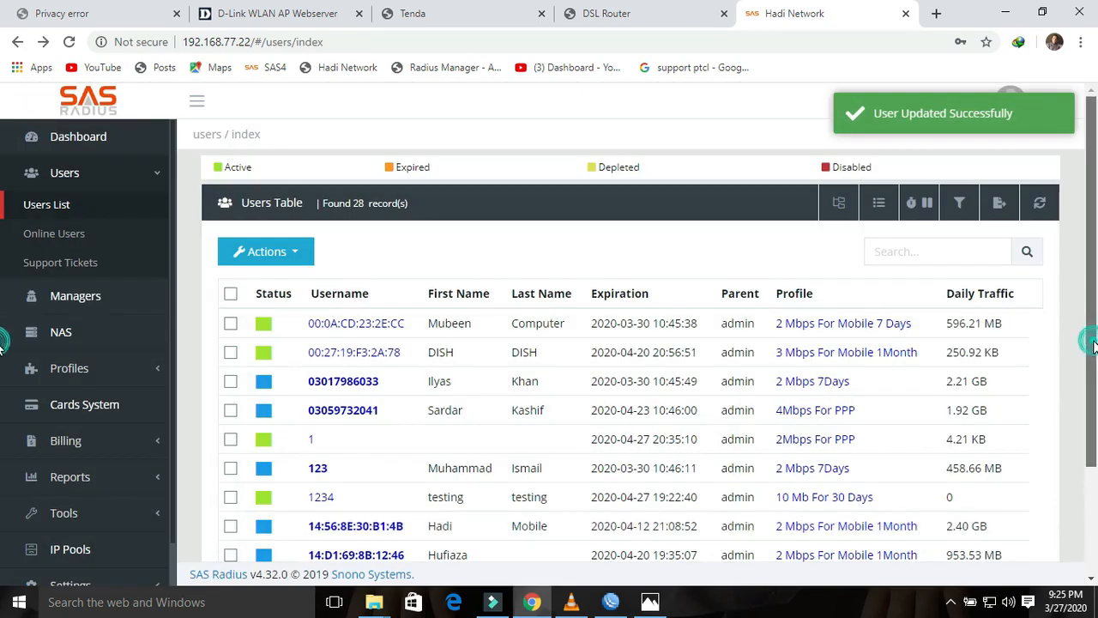
drag(1092, 343, 1092, 450)
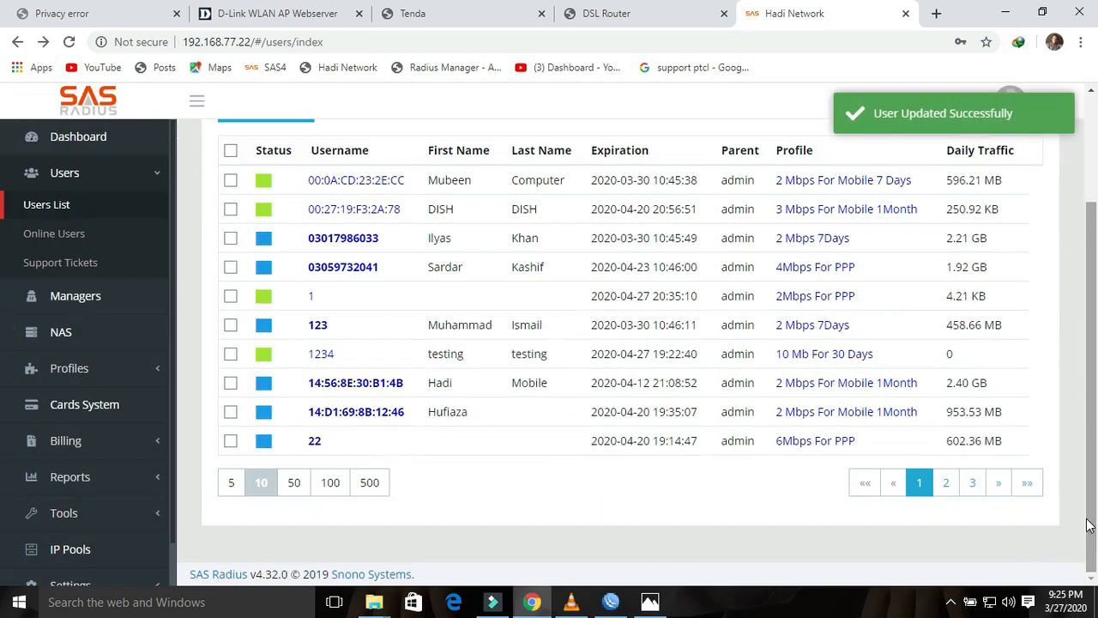
click(293, 482)
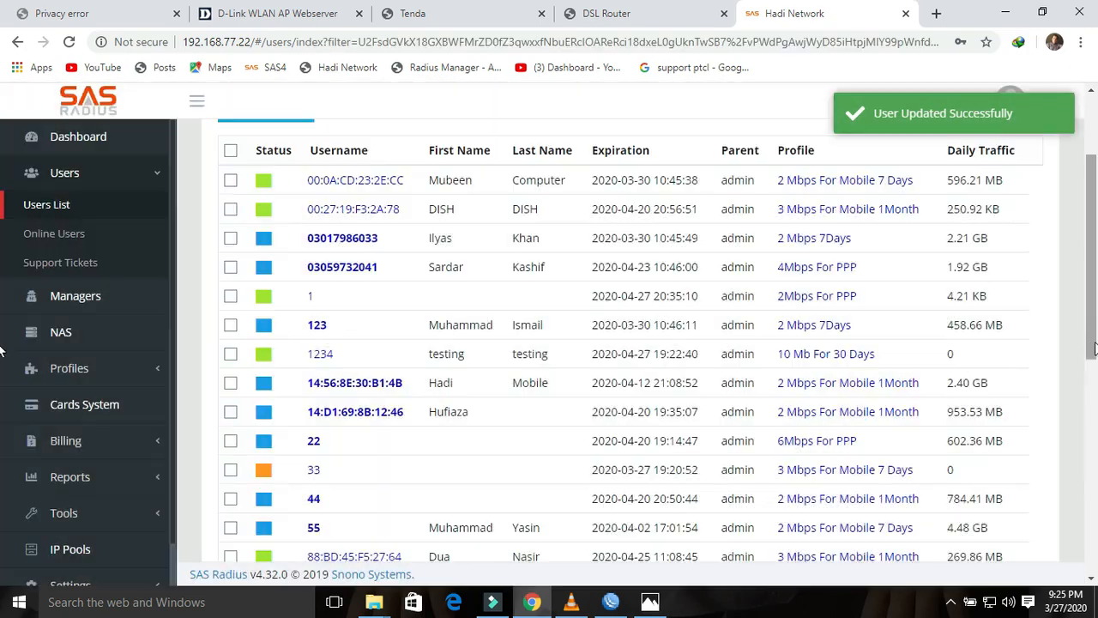
drag(1093, 343, 1094, 506)
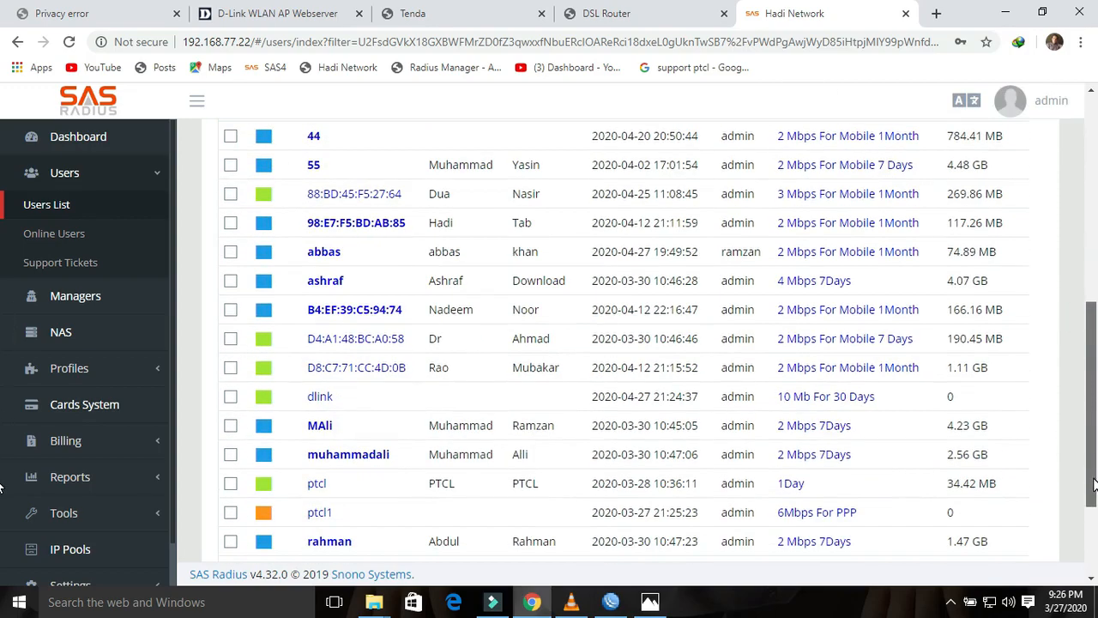
Step: Activate the ptcl1 account so it's Active until Apr 27, 2020
click(329, 518)
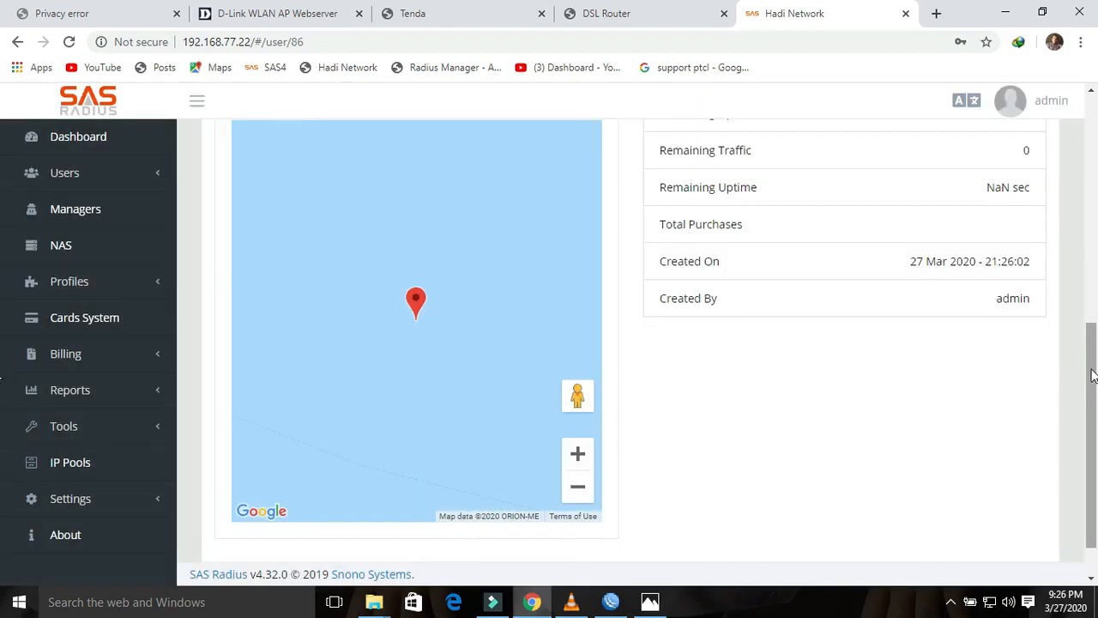
drag(1092, 375, 1093, 146)
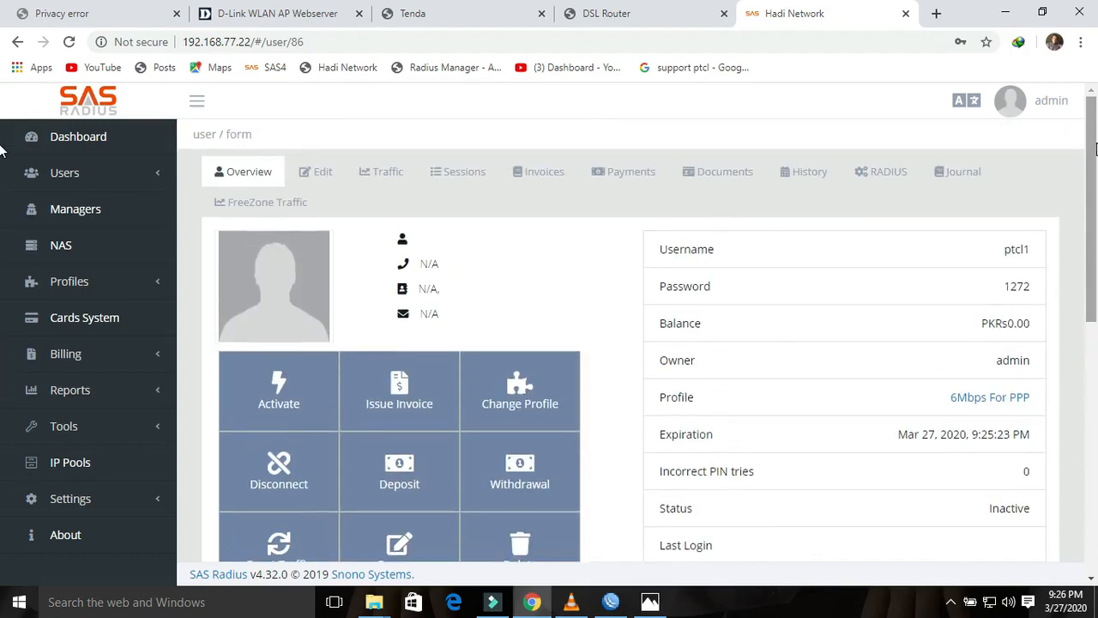
click(275, 399)
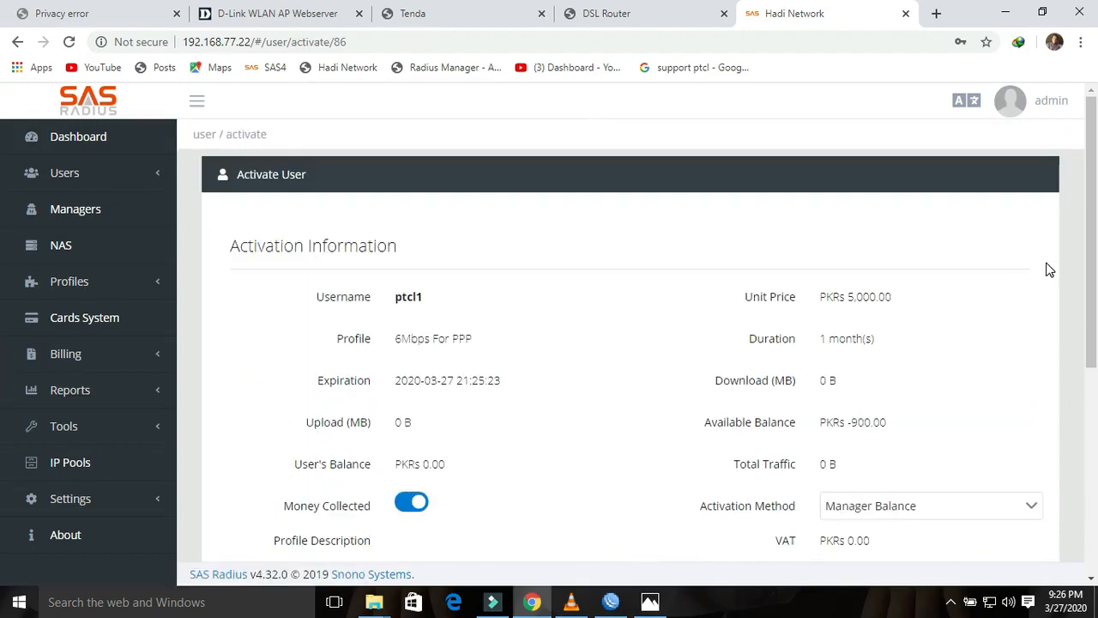
drag(1091, 275, 1091, 480)
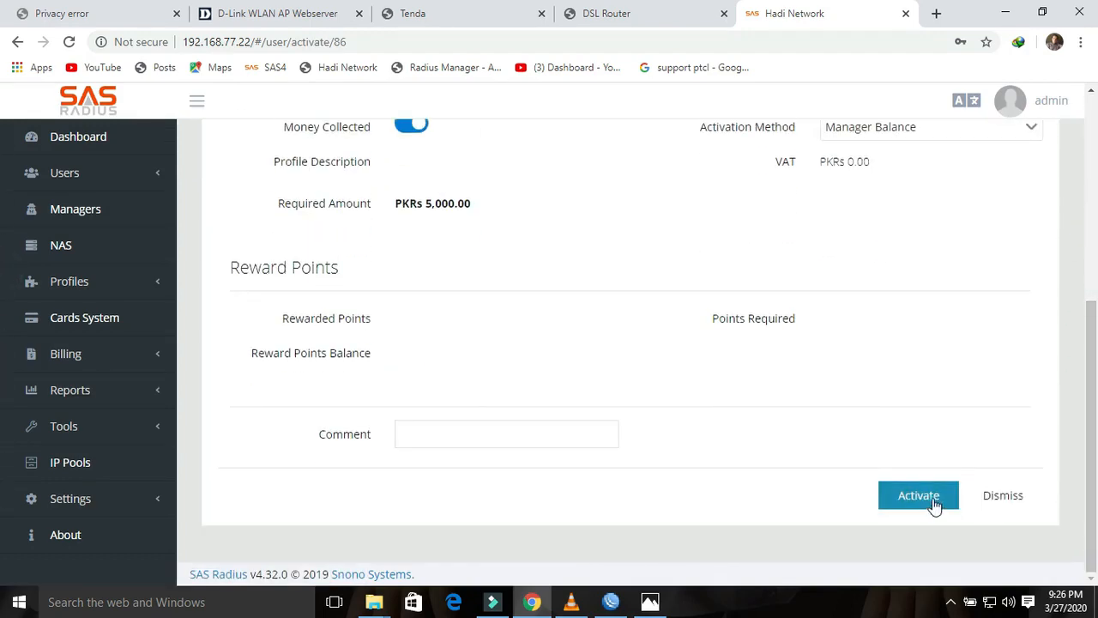
click(934, 503)
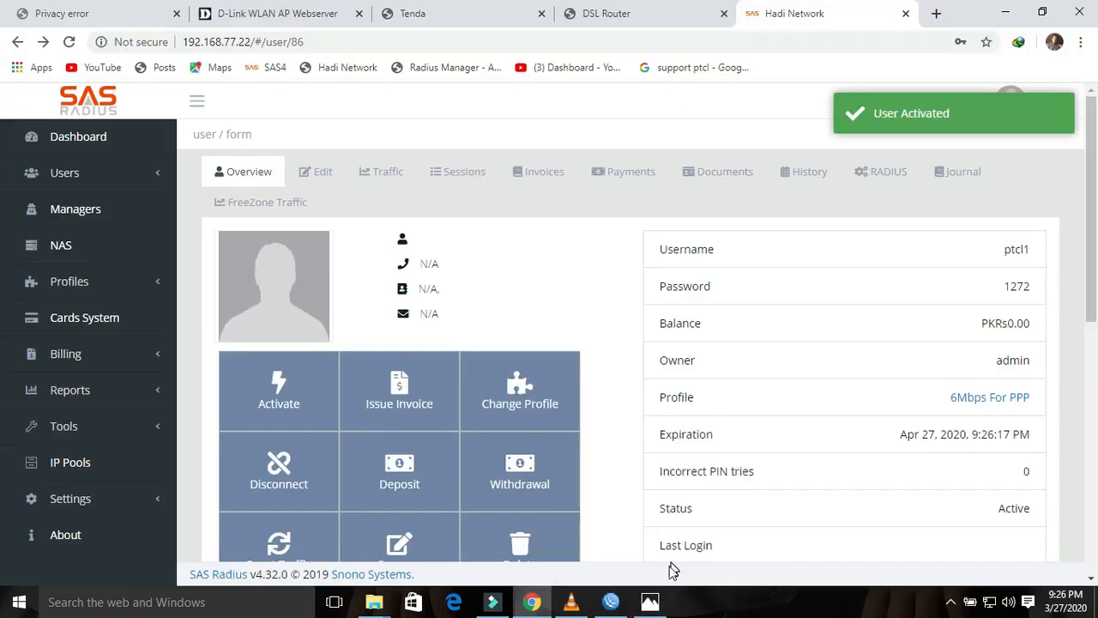
Step: Briefly view the TP-Link CPE220 product photo, then close it
click(650, 601)
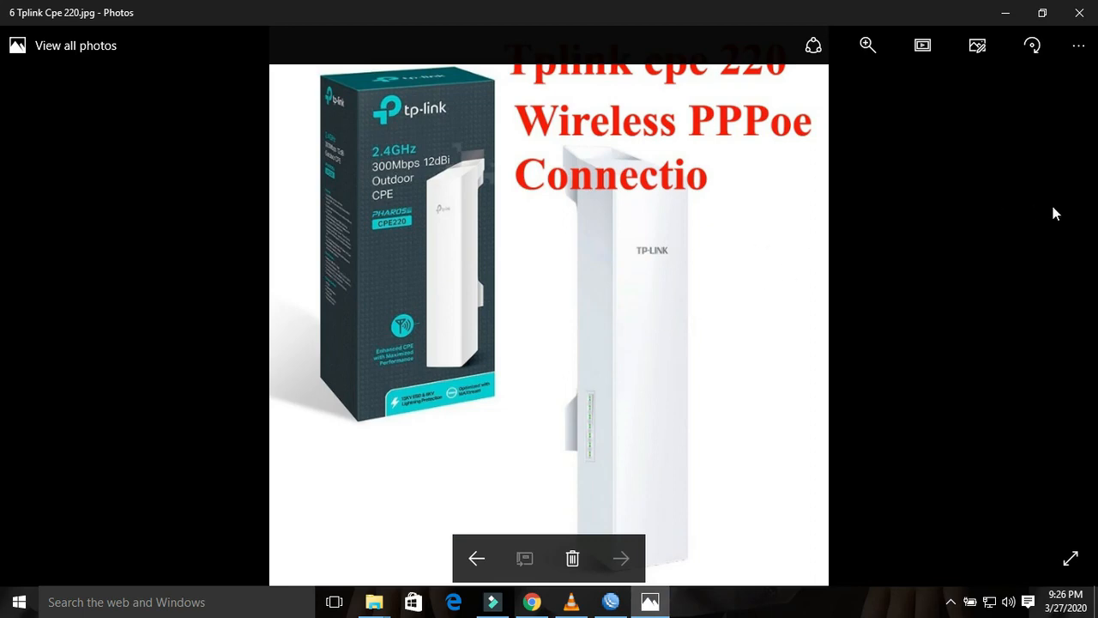
click(1081, 19)
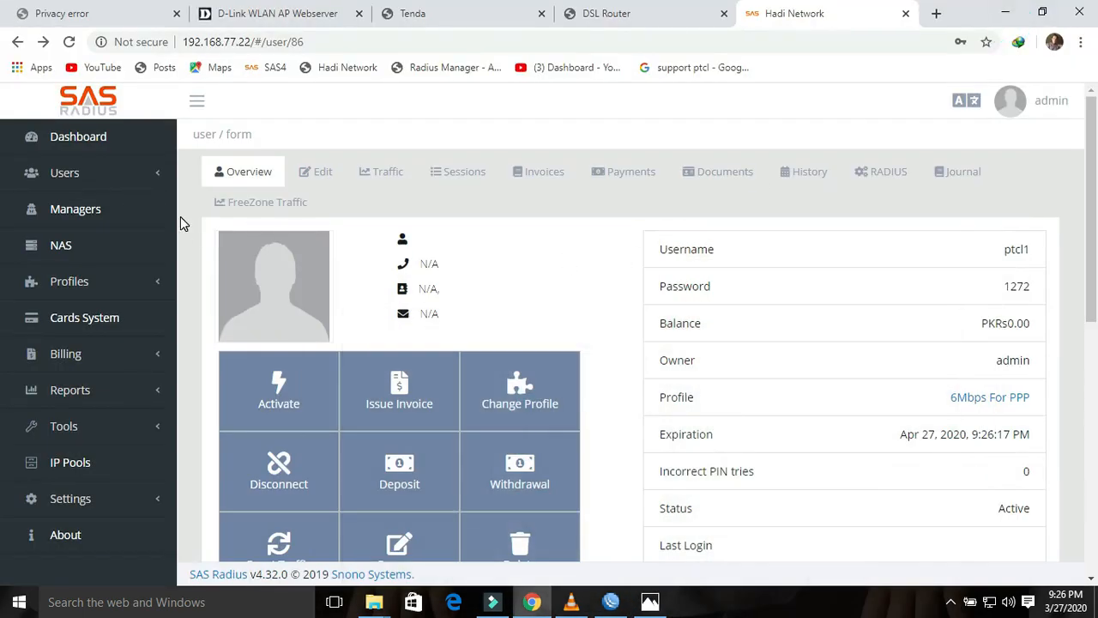
click(51, 175)
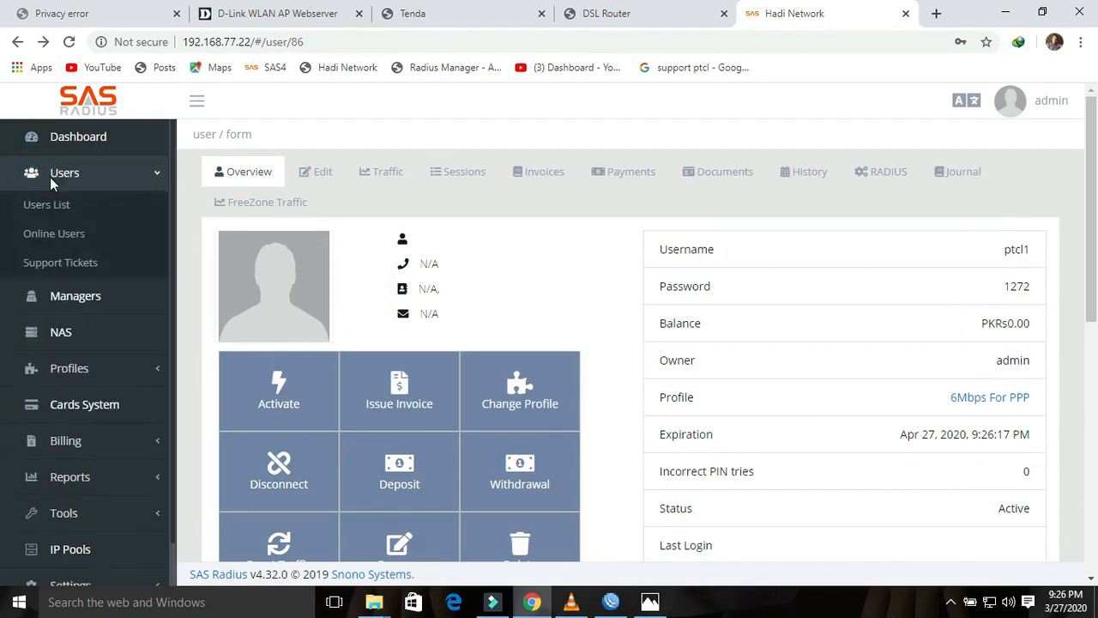
Step: Start a new user with username tplink3 and enter its password
click(60, 204)
click(296, 250)
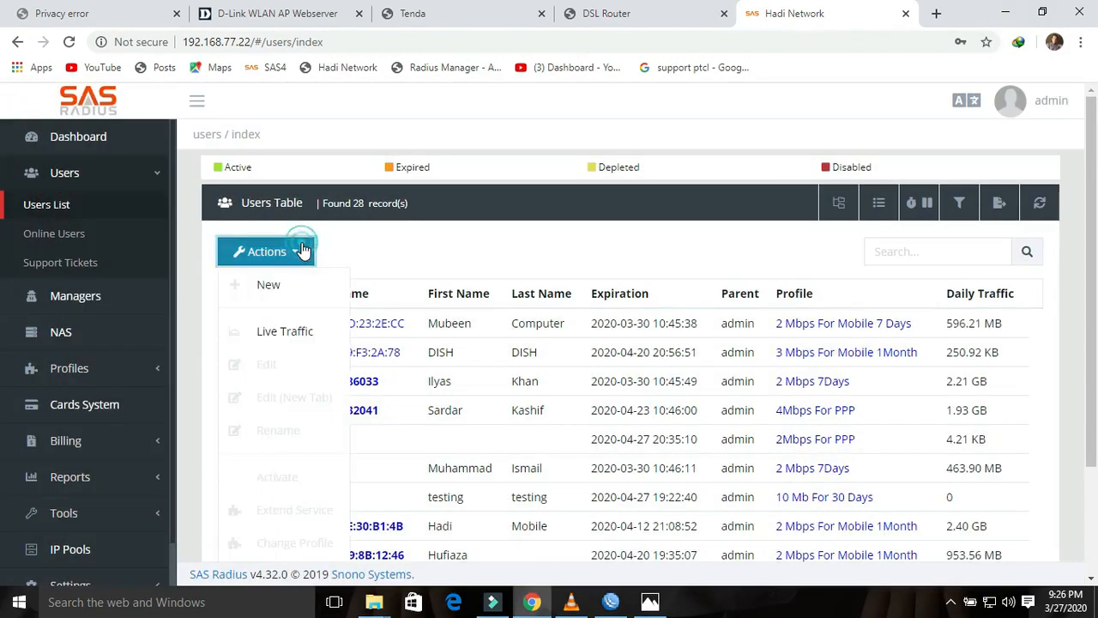
click(279, 290)
click(420, 294)
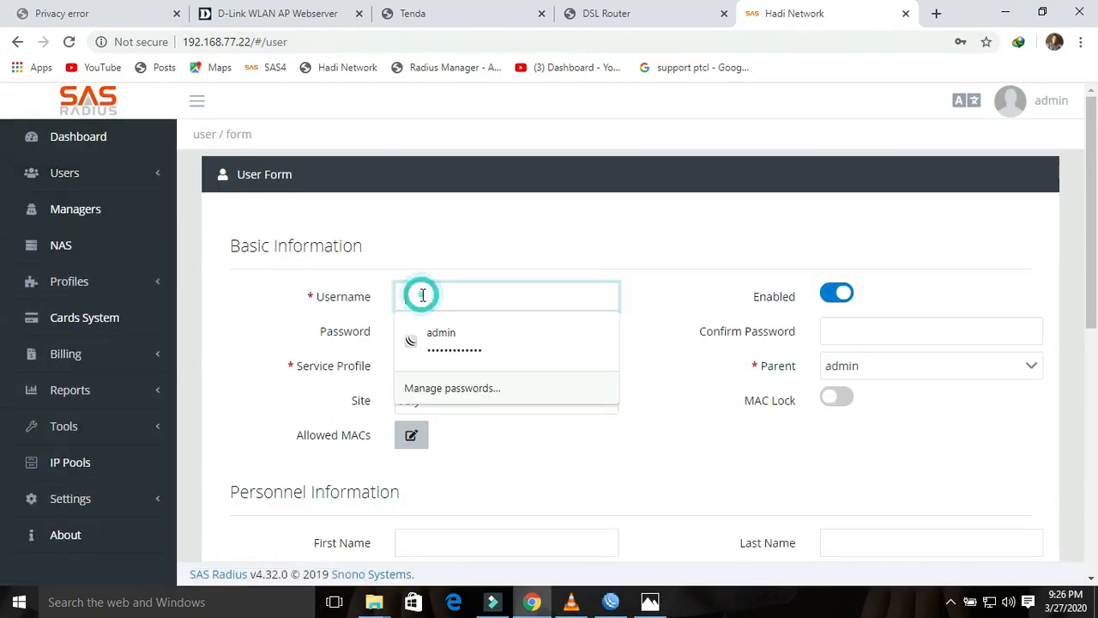
text(tplink3)
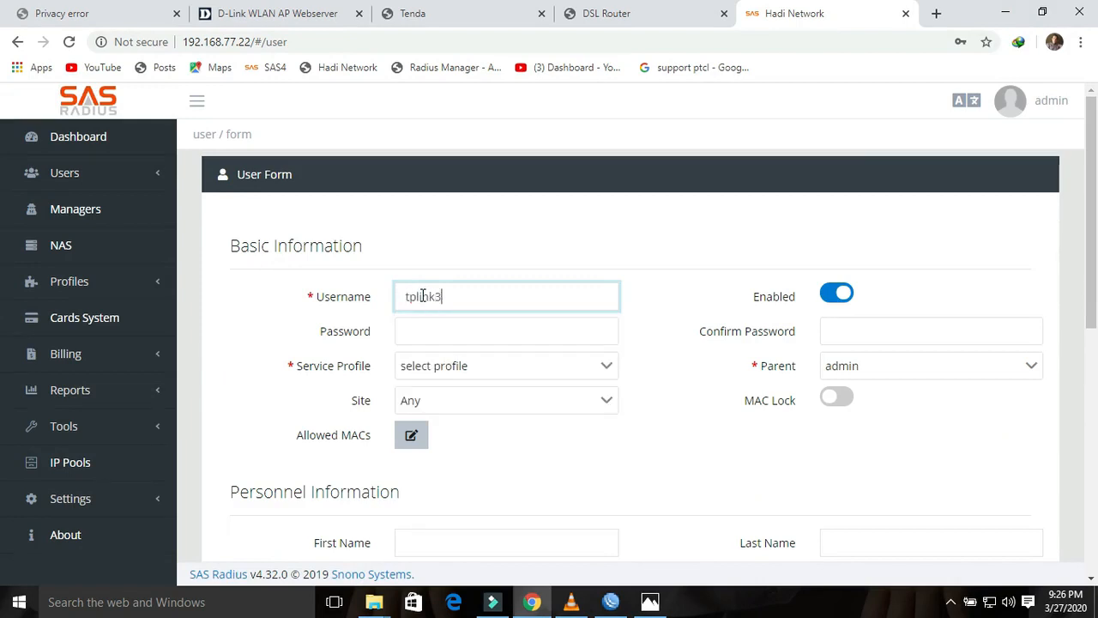
click(443, 332)
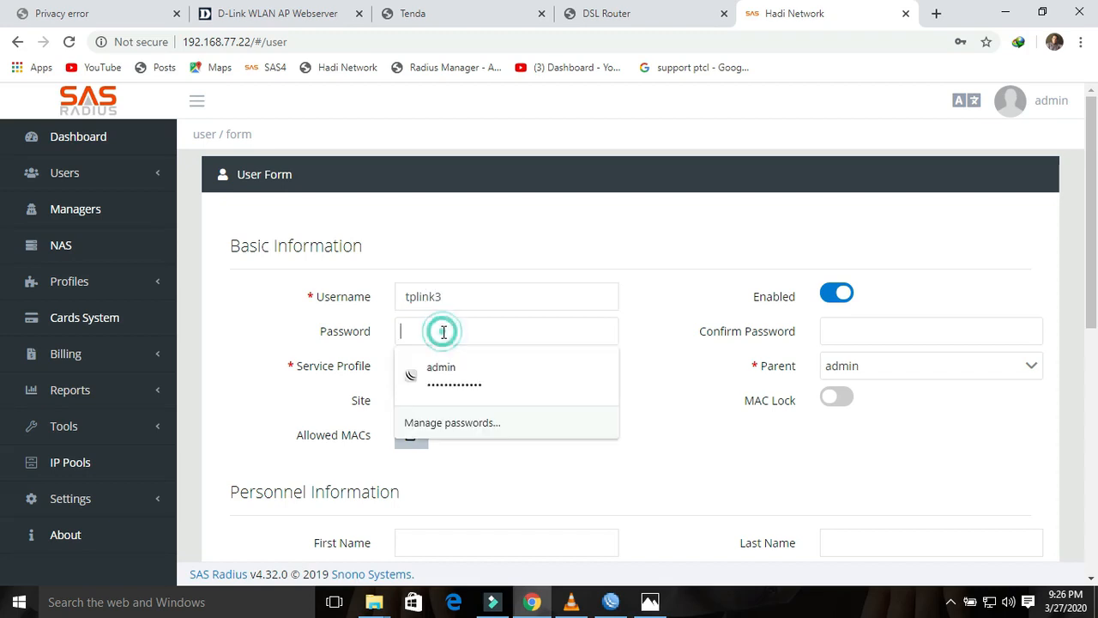
text(1)
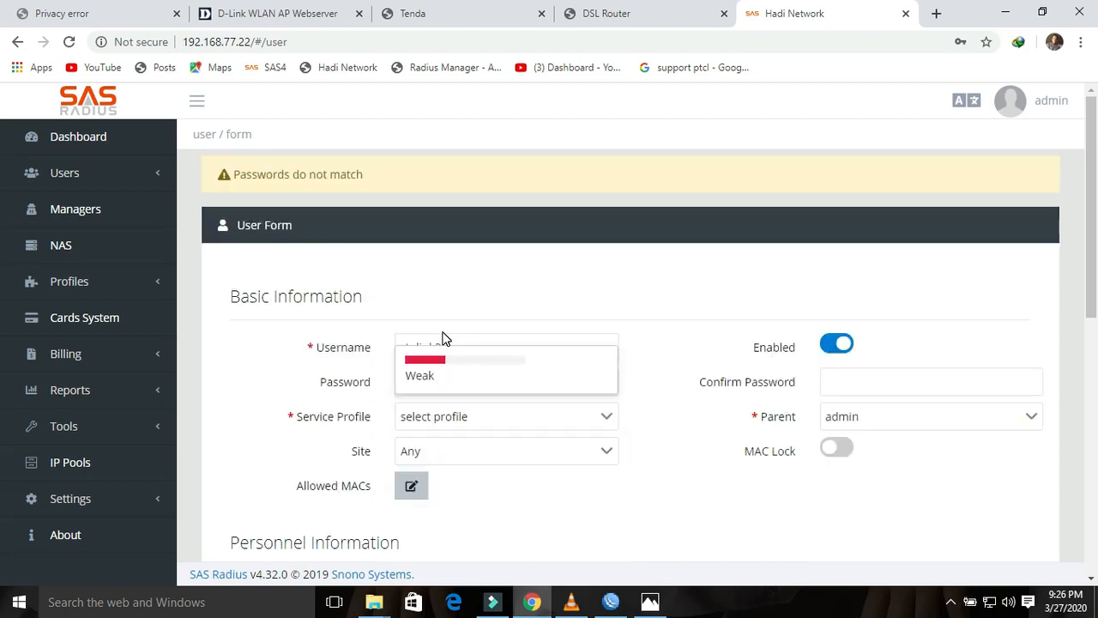
text(234)
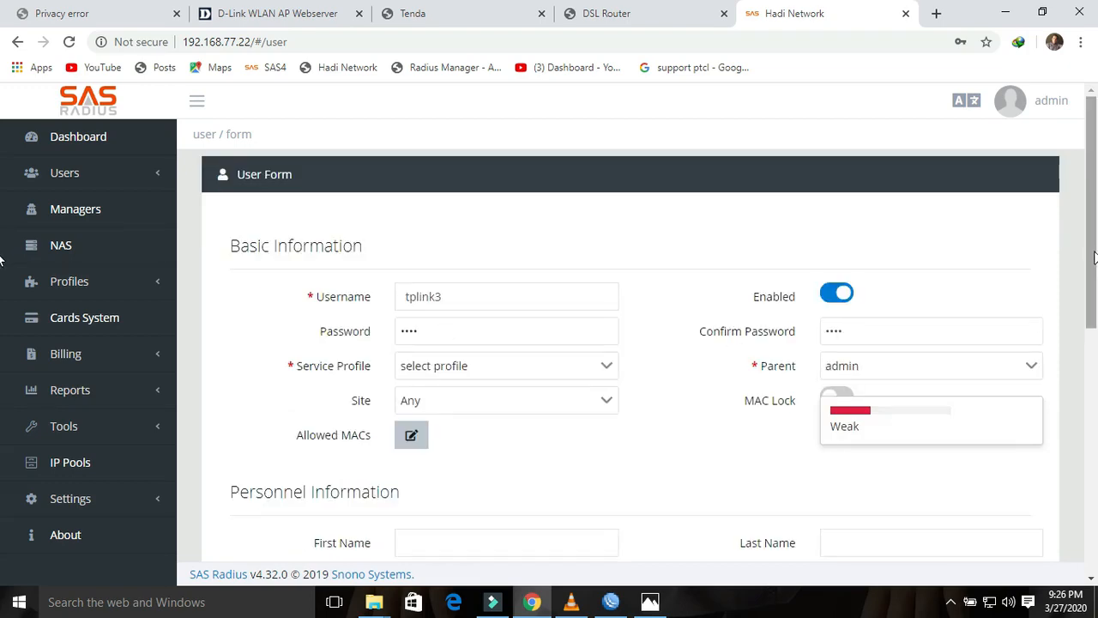
Step: Give tplink3 the 1Mbps For PPP service profile and save the user
drag(1085, 271, 1071, 515)
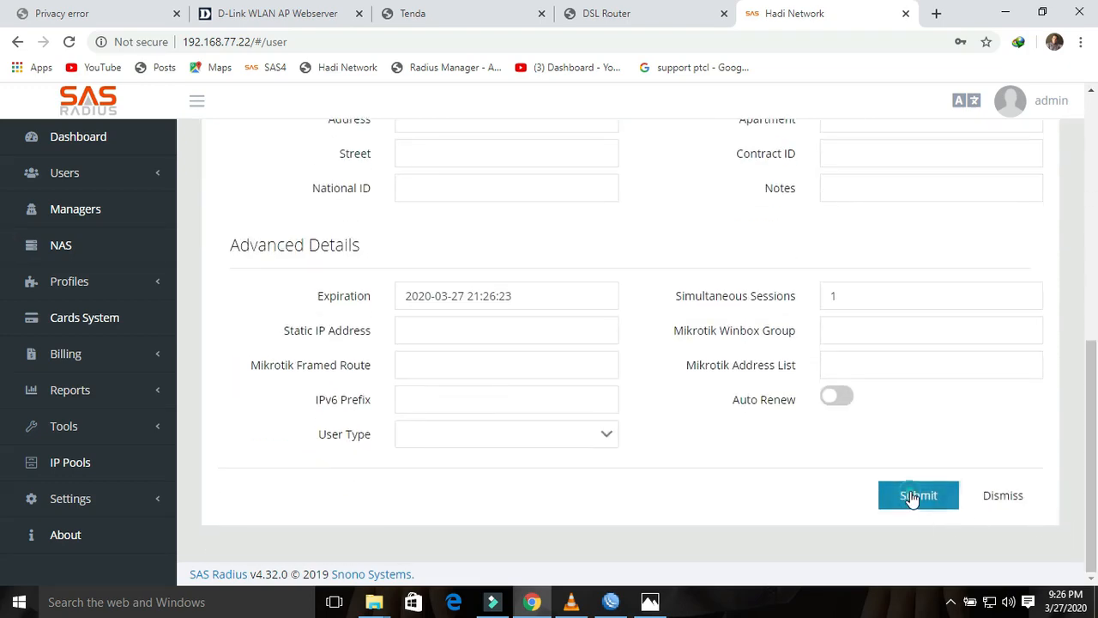
click(912, 492)
click(603, 366)
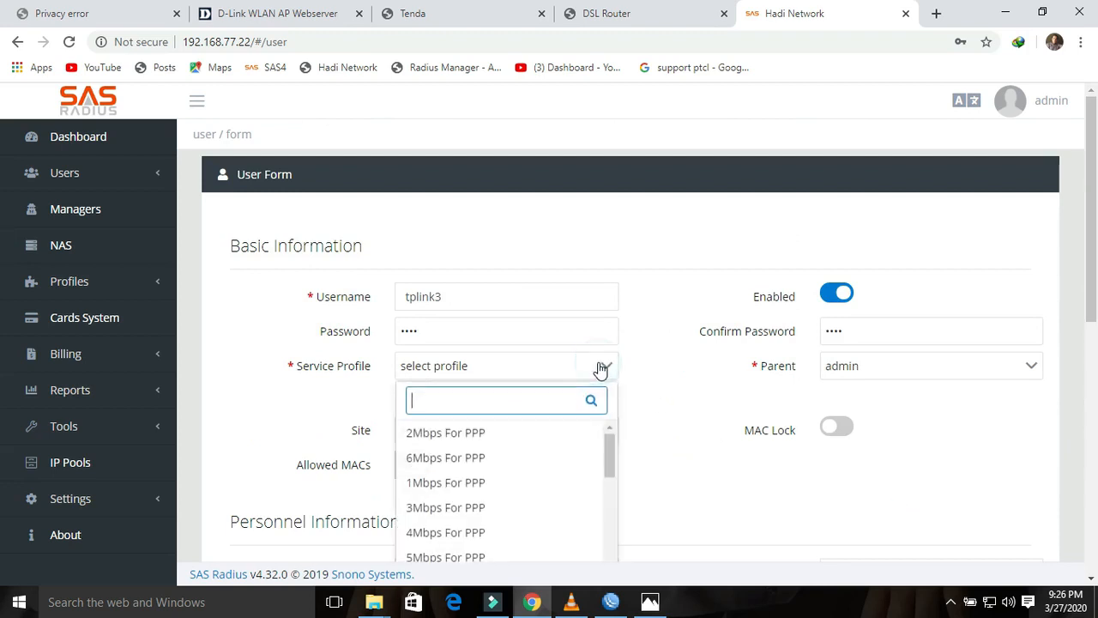
click(467, 485)
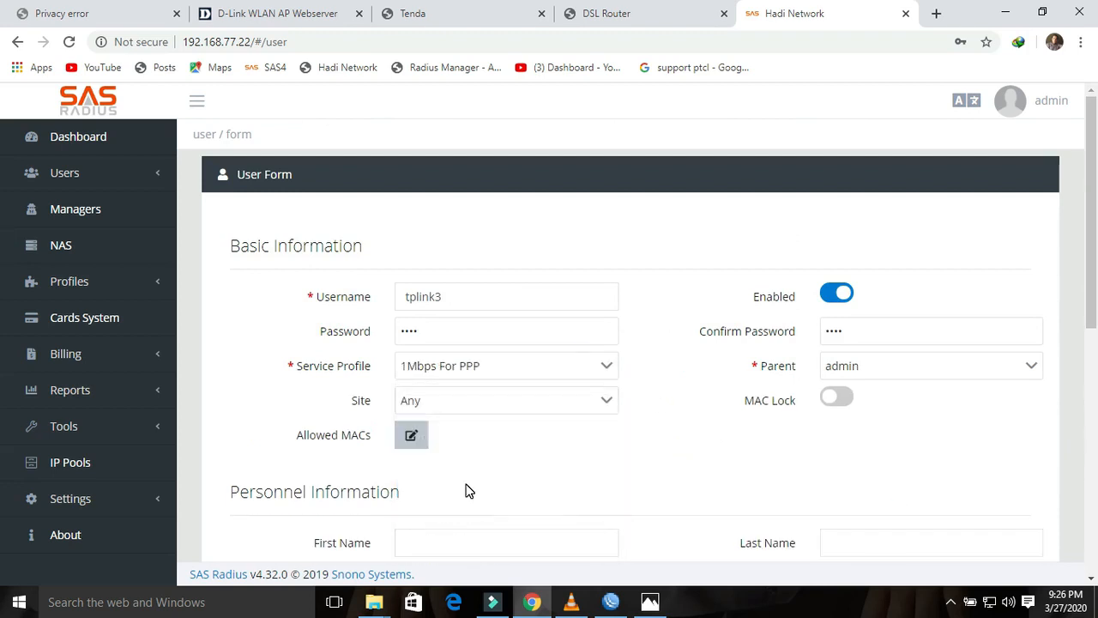
drag(1094, 300, 1094, 538)
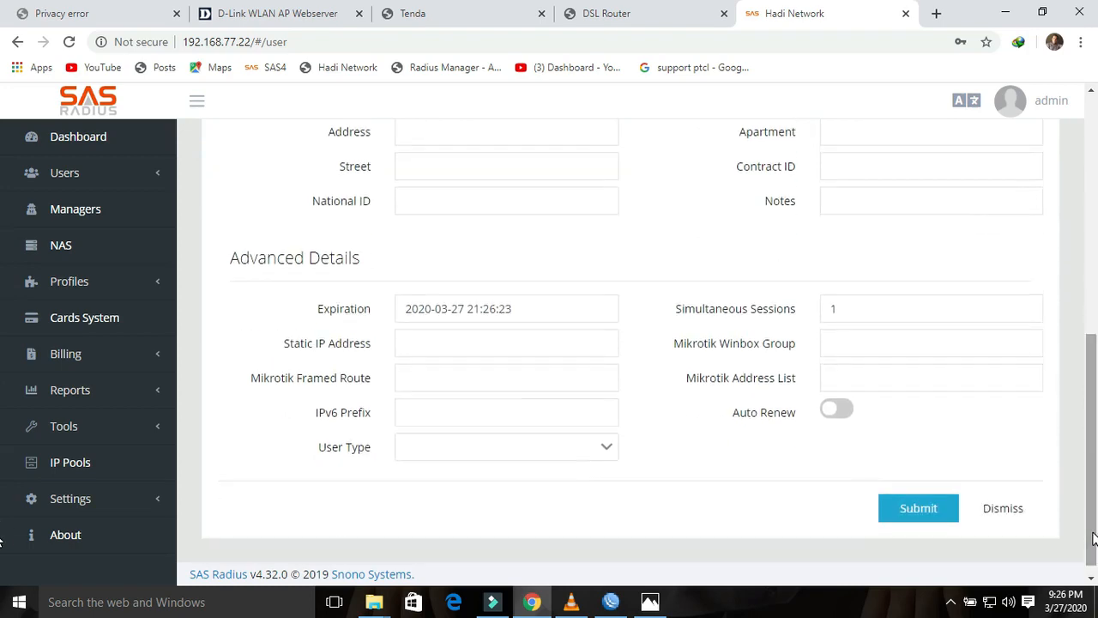
click(932, 513)
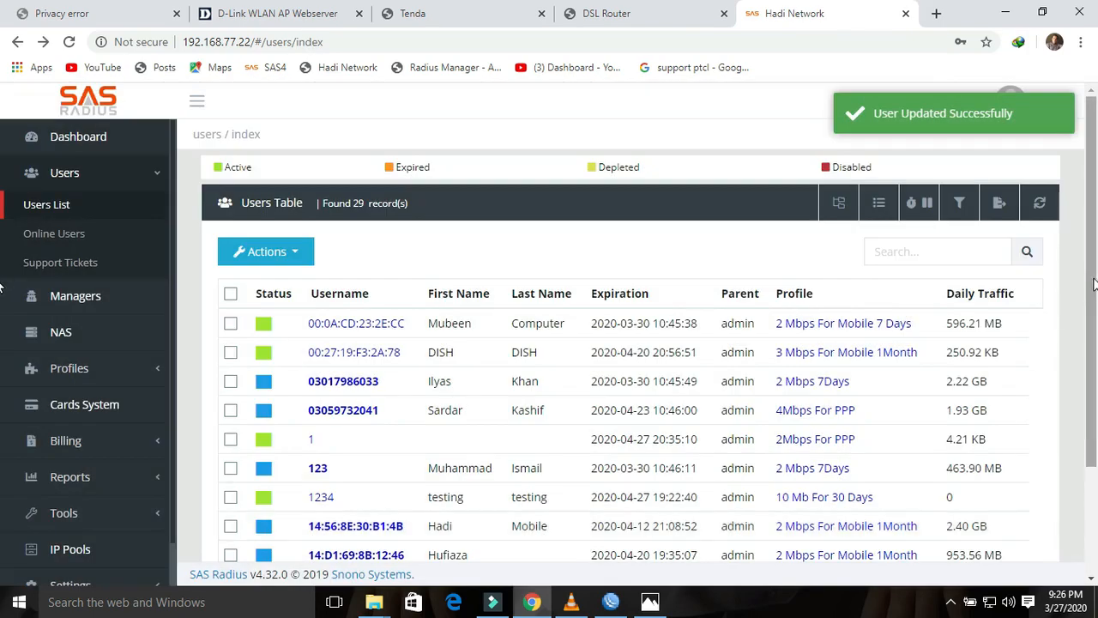
Step: Show 50 users per page and activate tplink3, Active until Apr 27, 2020
drag(1091, 278, 1089, 394)
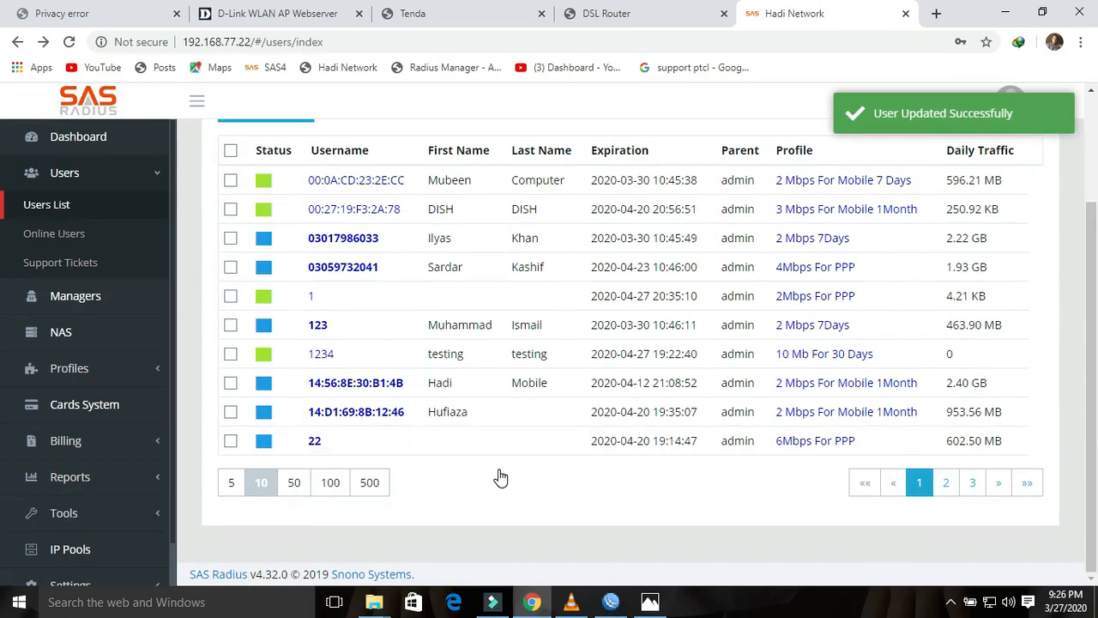
click(294, 482)
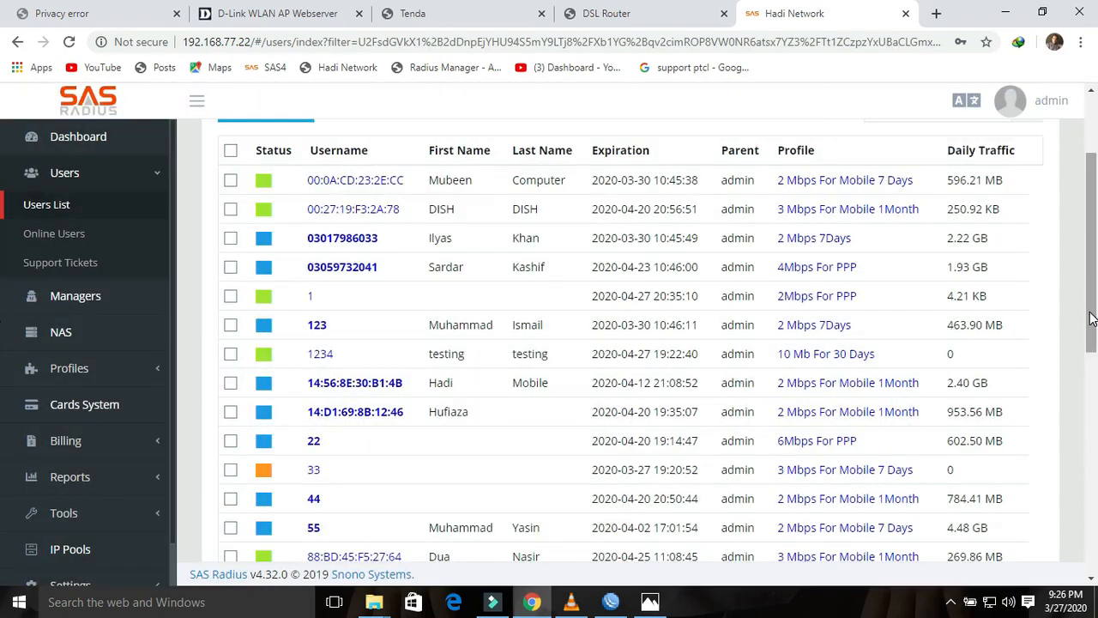
drag(1091, 319, 1091, 540)
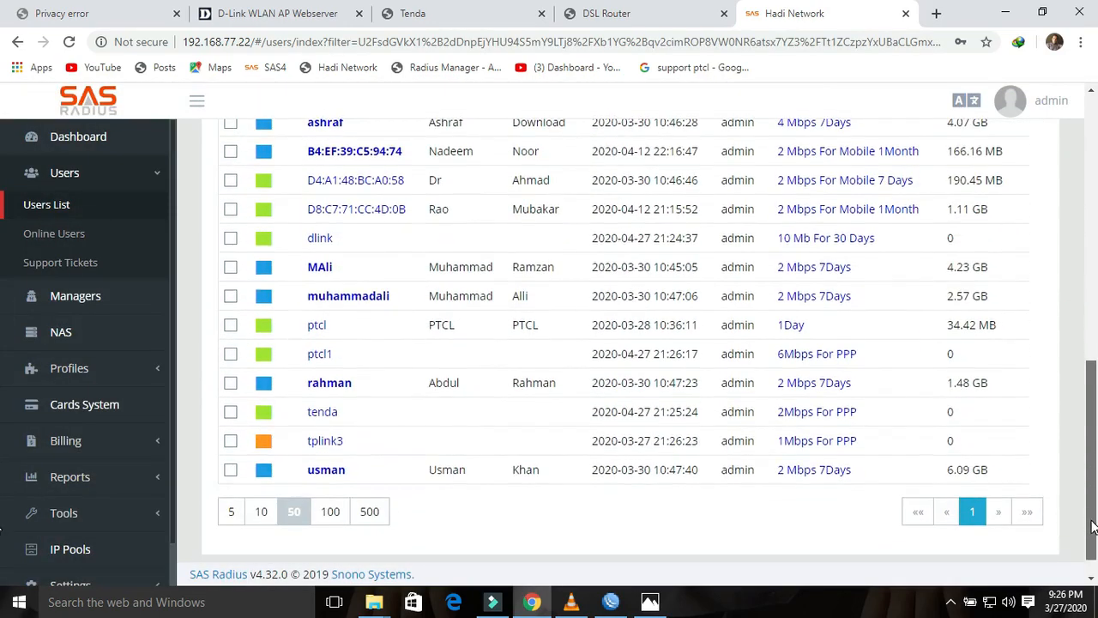
click(330, 442)
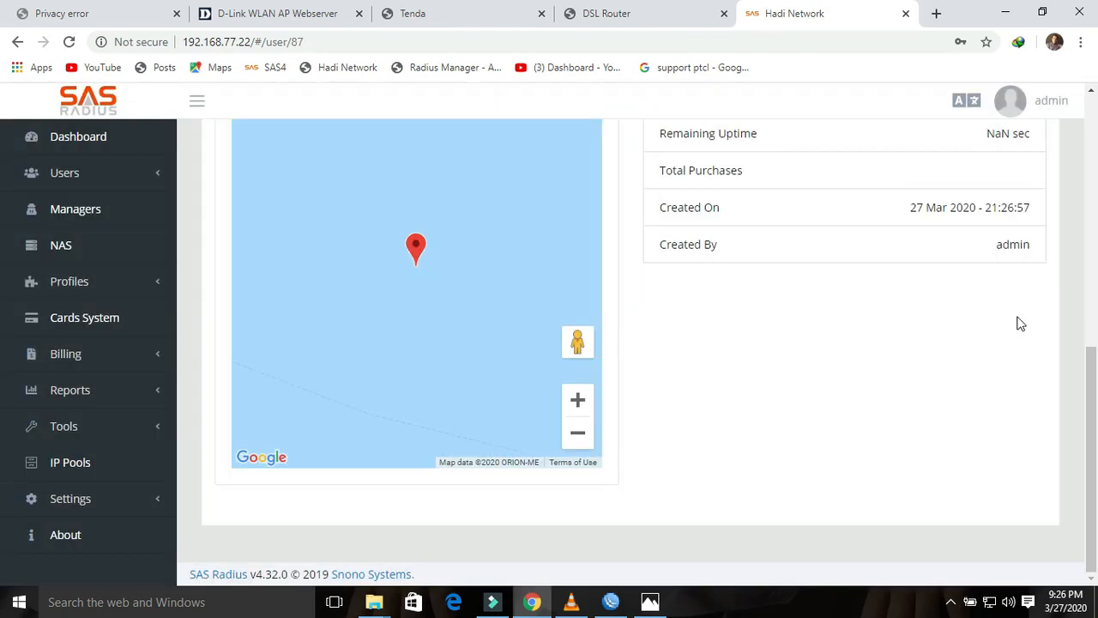
drag(1092, 373, 1096, 108)
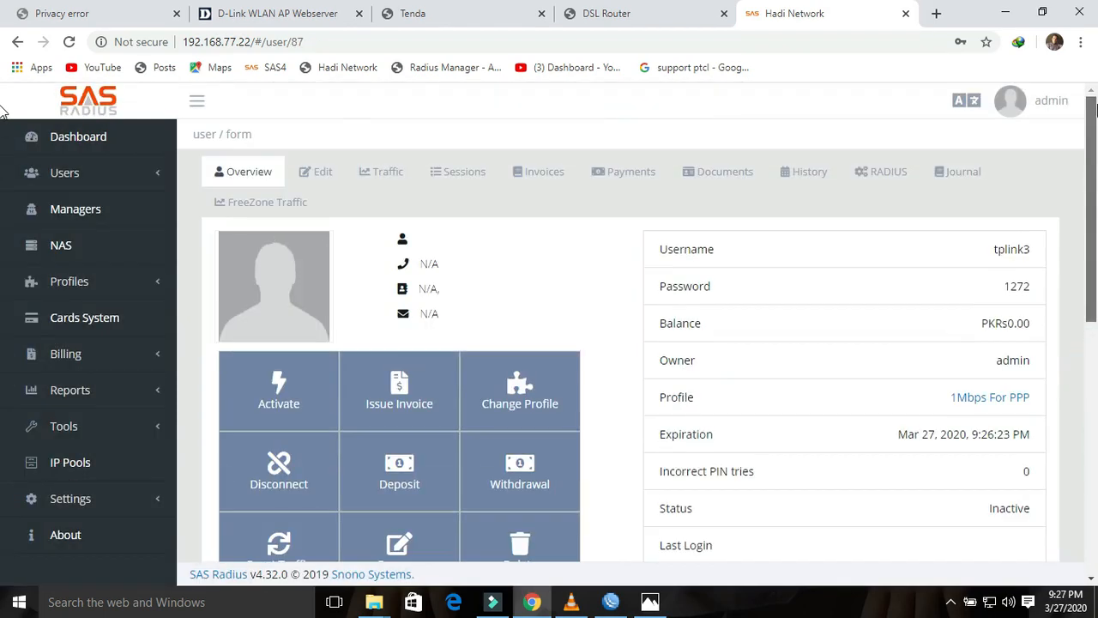
click(280, 395)
drag(1091, 245, 1072, 466)
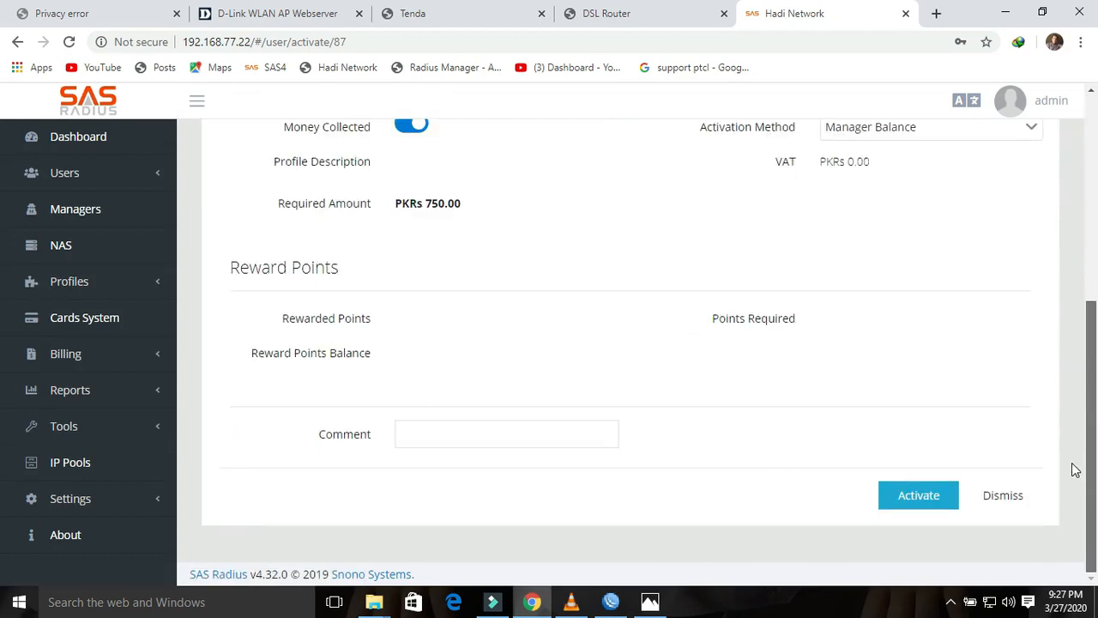
click(925, 495)
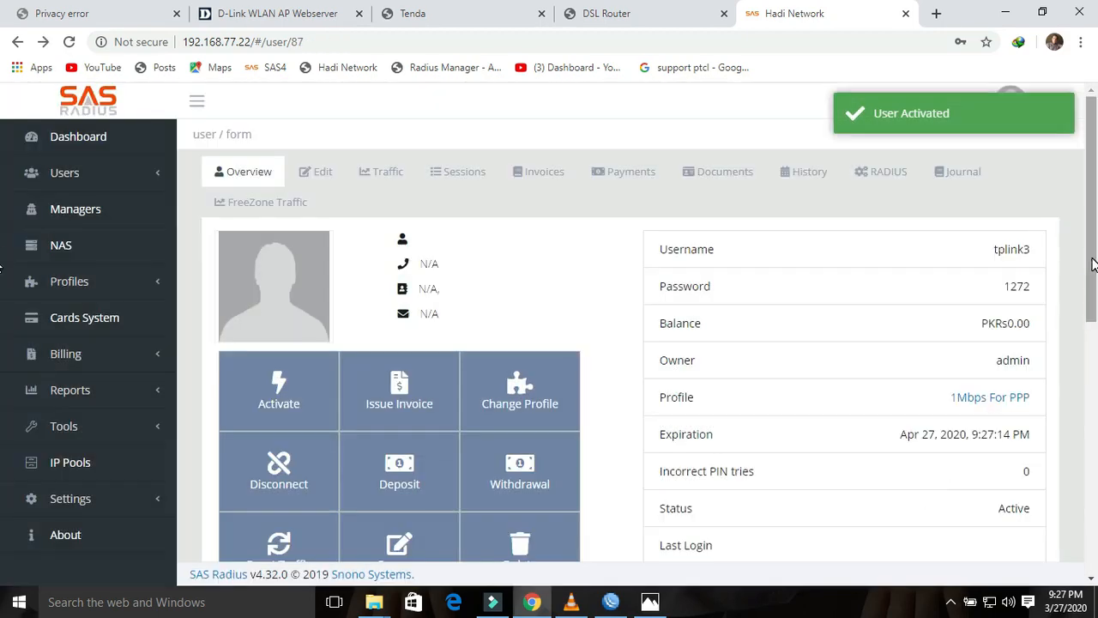
drag(1092, 259, 1093, 232)
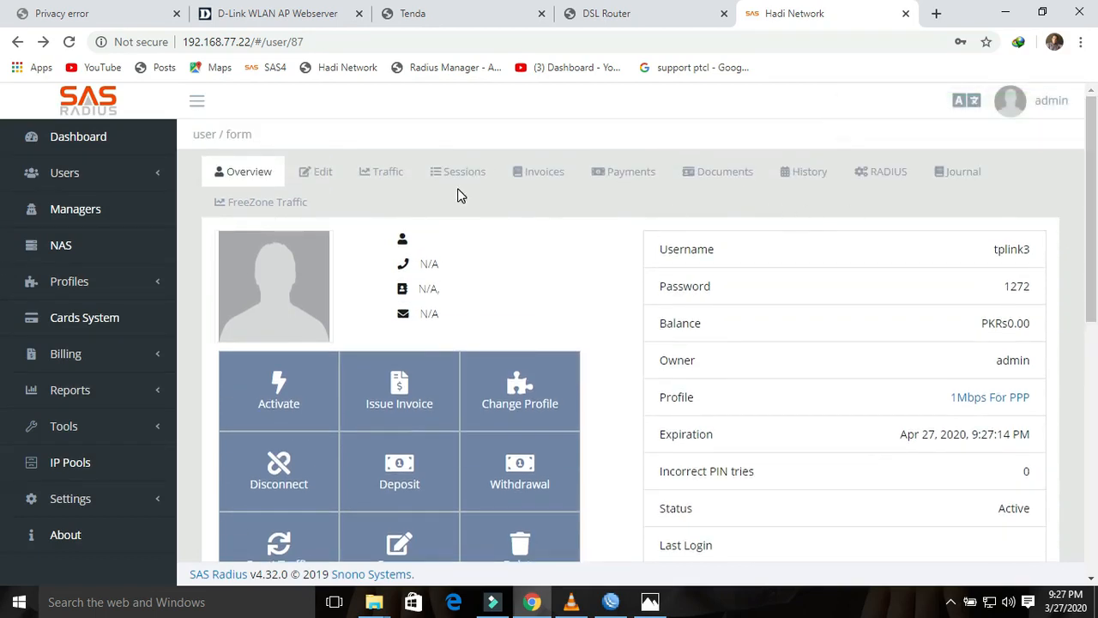
click(69, 174)
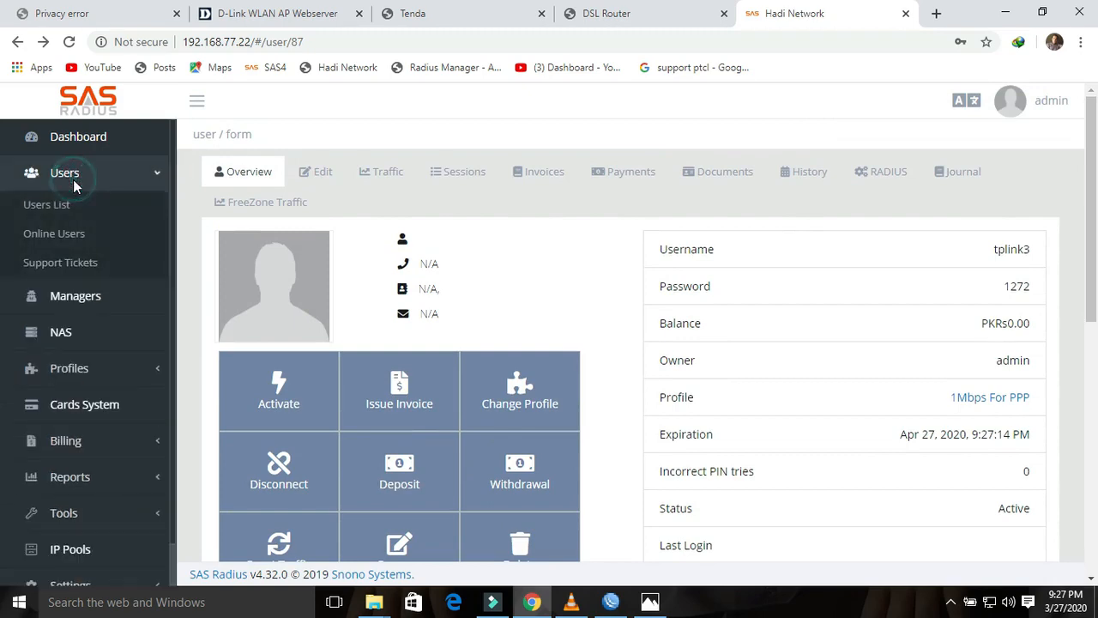
Step: List all users 50 per page to review dlink, tenda, ptcl1 and tplink3
click(52, 204)
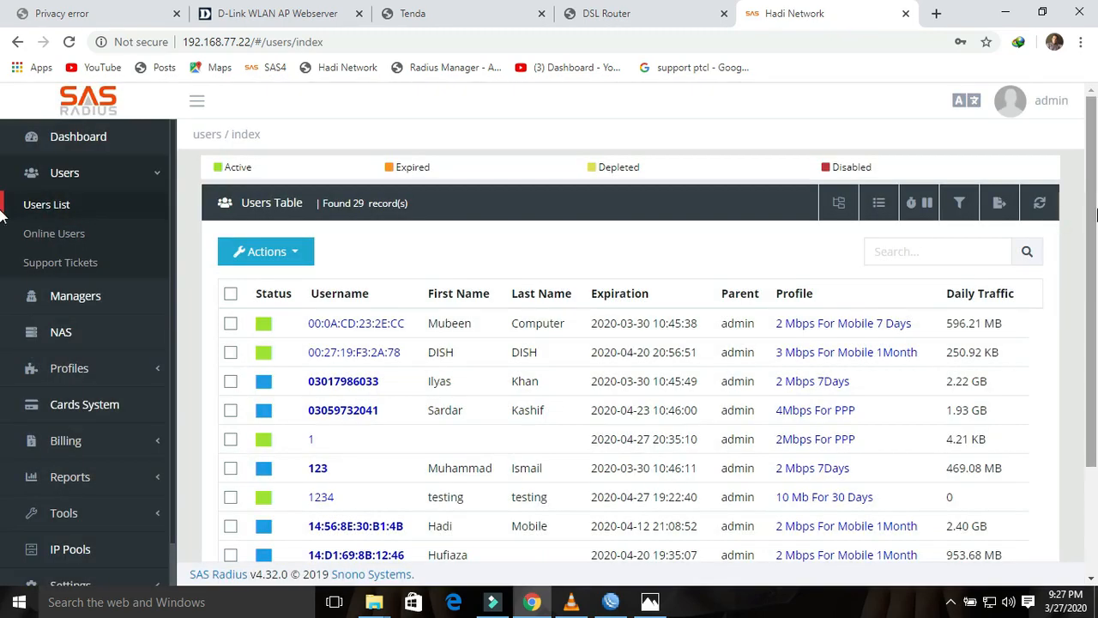
scroll(1092, 334, down, 2)
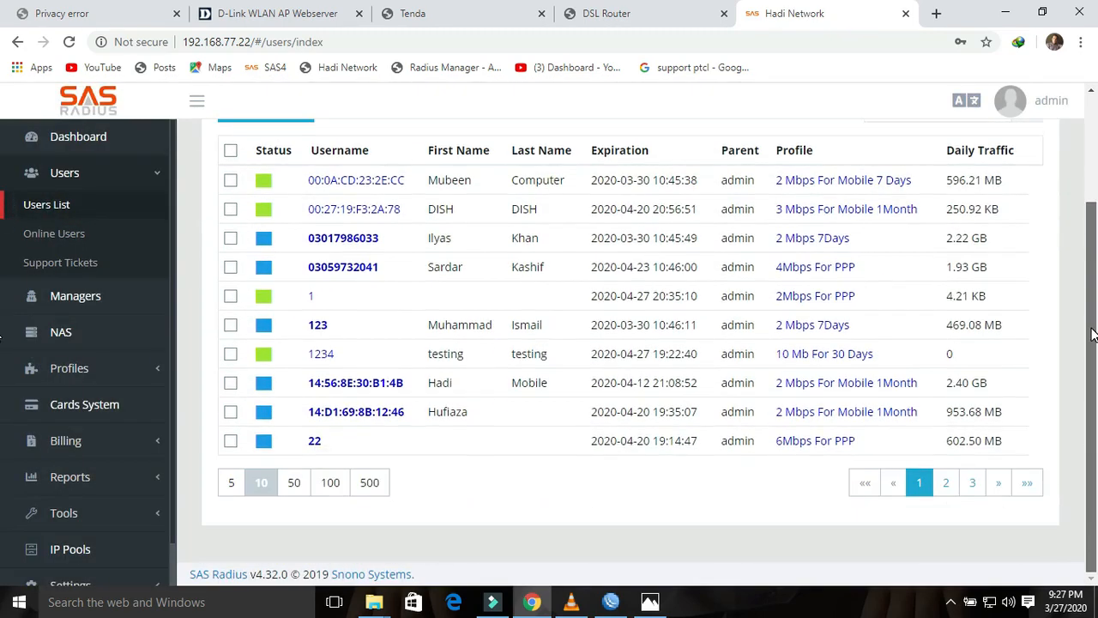
click(293, 482)
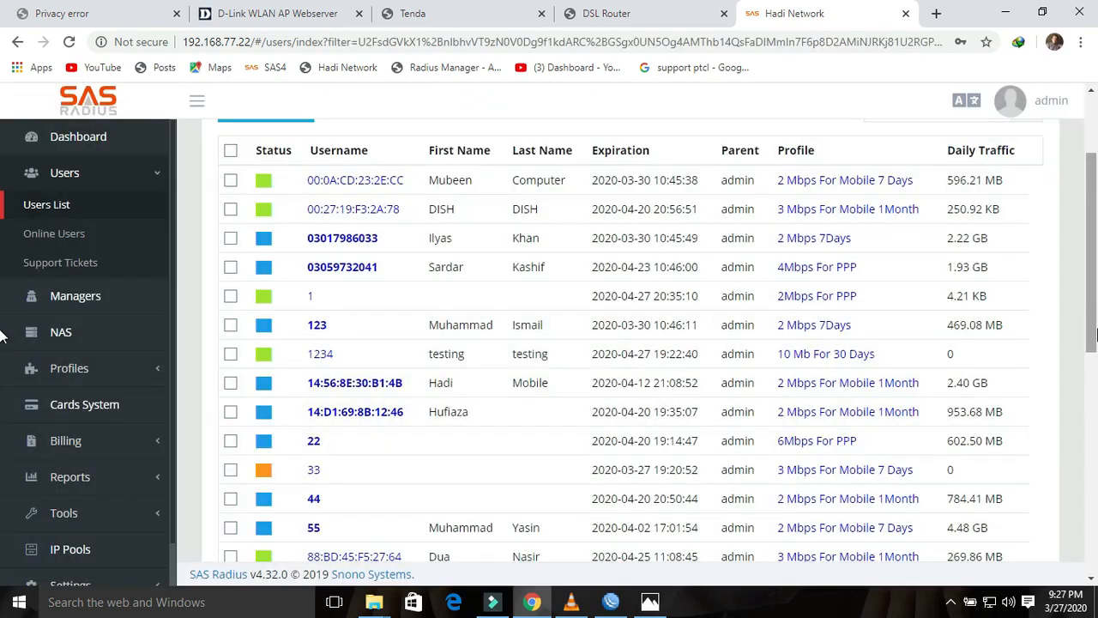
drag(1094, 312, 1093, 520)
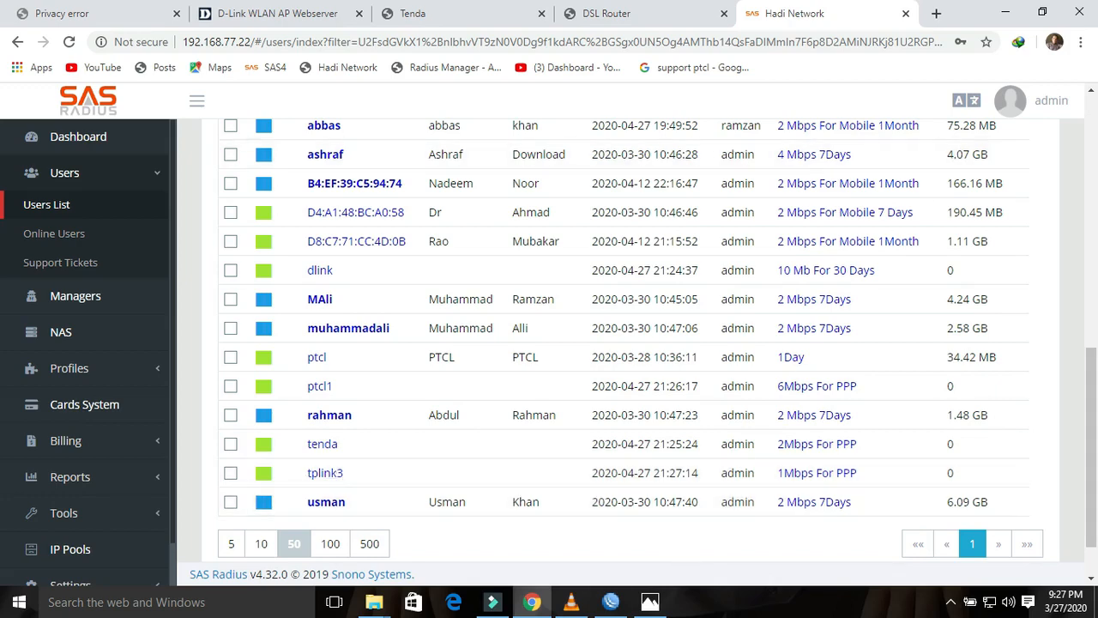
Step: Check WinBox's active PPP connections, then switch to the 192.168.1.20 device tab
click(604, 608)
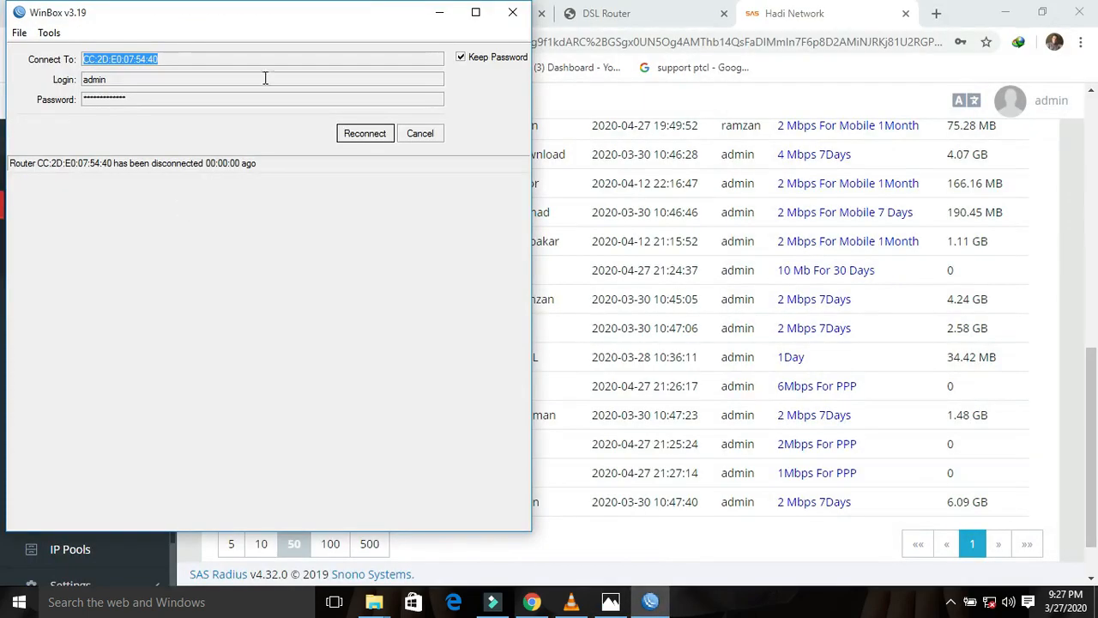
click(972, 10)
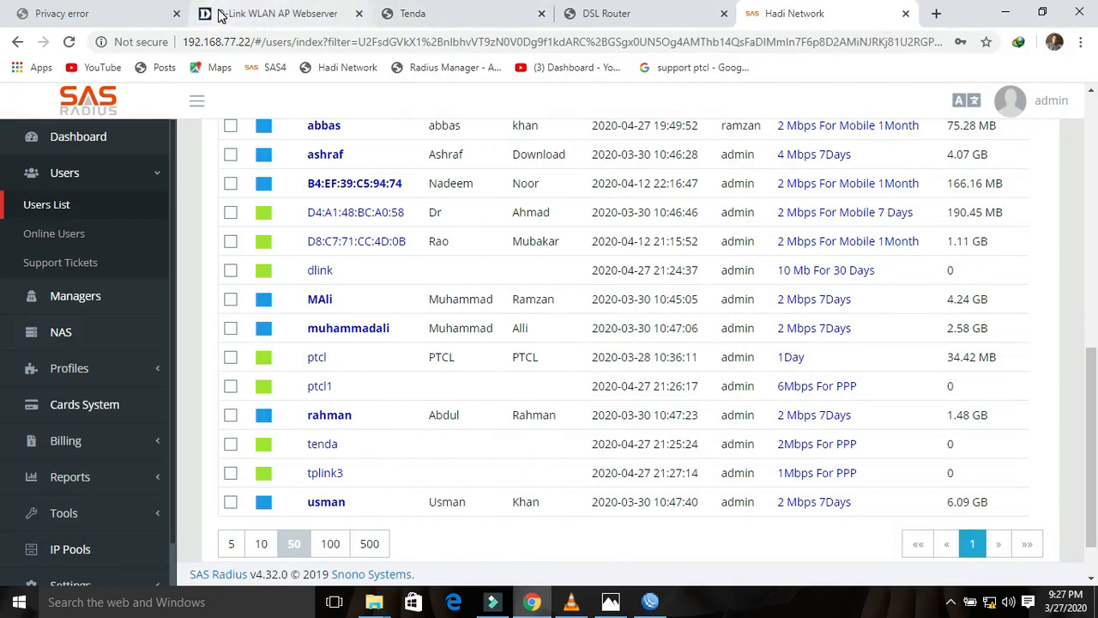
click(81, 13)
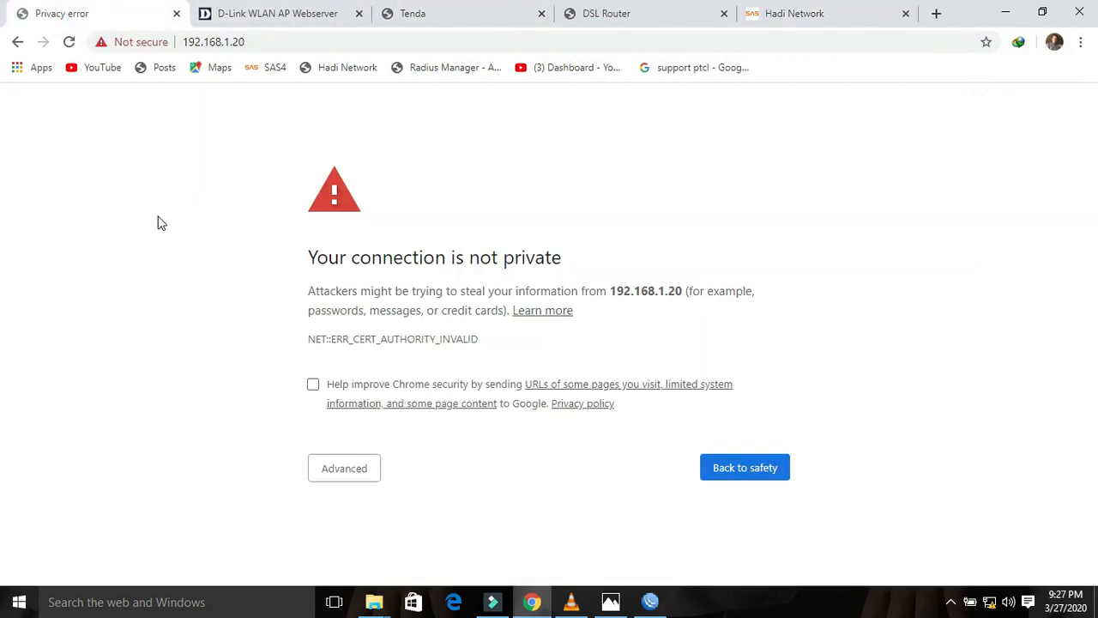
Step: Bypass the certificate warning and proceed to 192.168.1.20
click(344, 474)
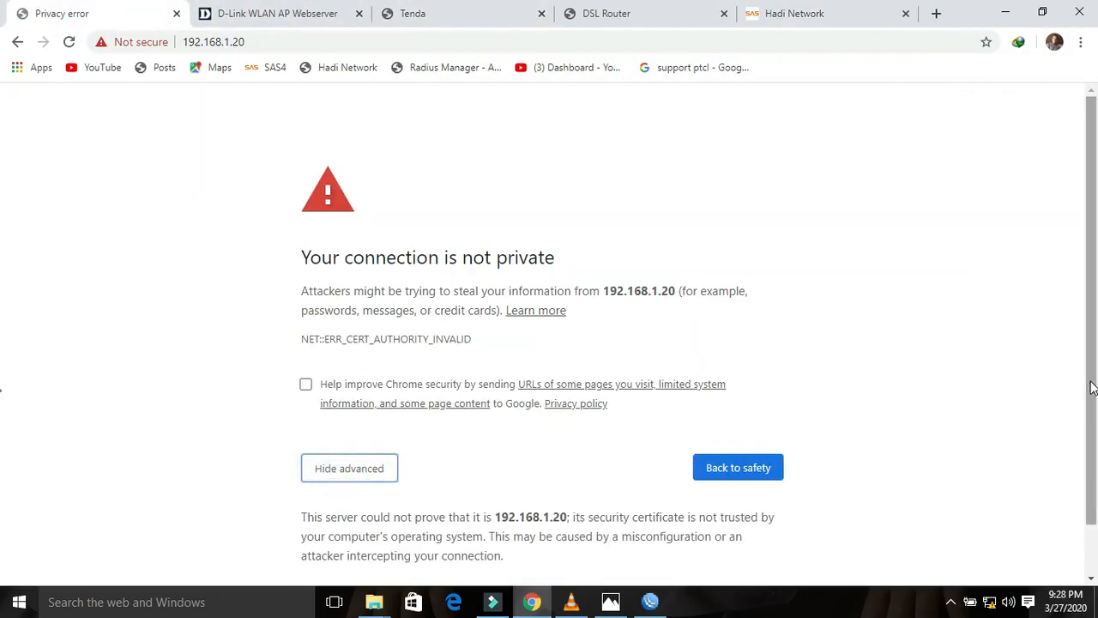
drag(1091, 388, 1091, 436)
click(384, 538)
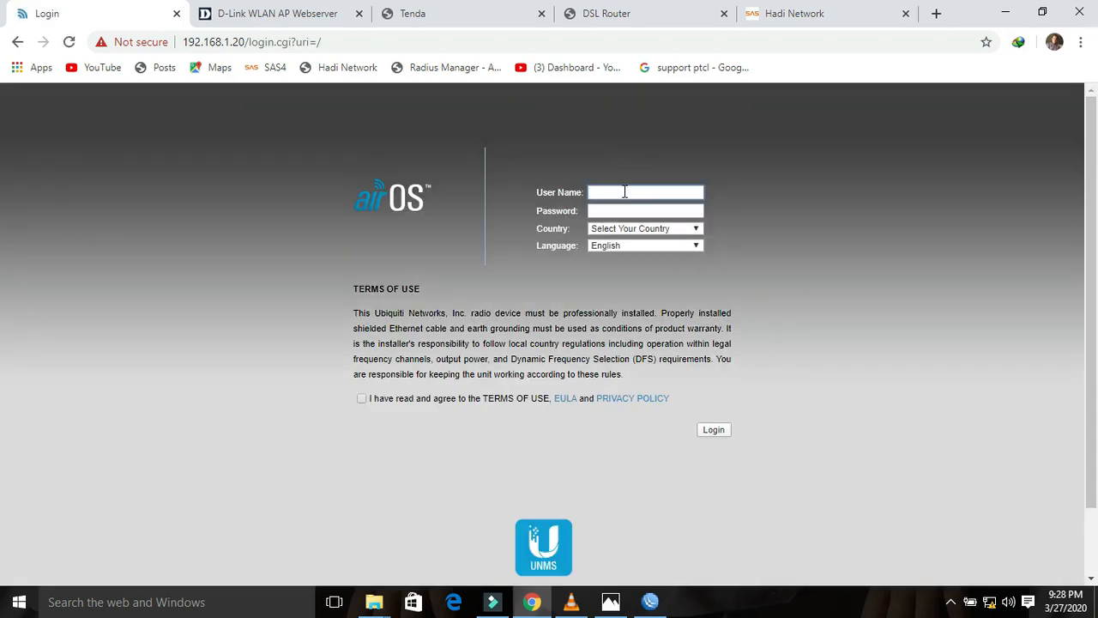
Step: Log in as ubnt with country Australia and the terms of use accepted
click(624, 192)
text(ubnt)
key(Tab)
click(653, 232)
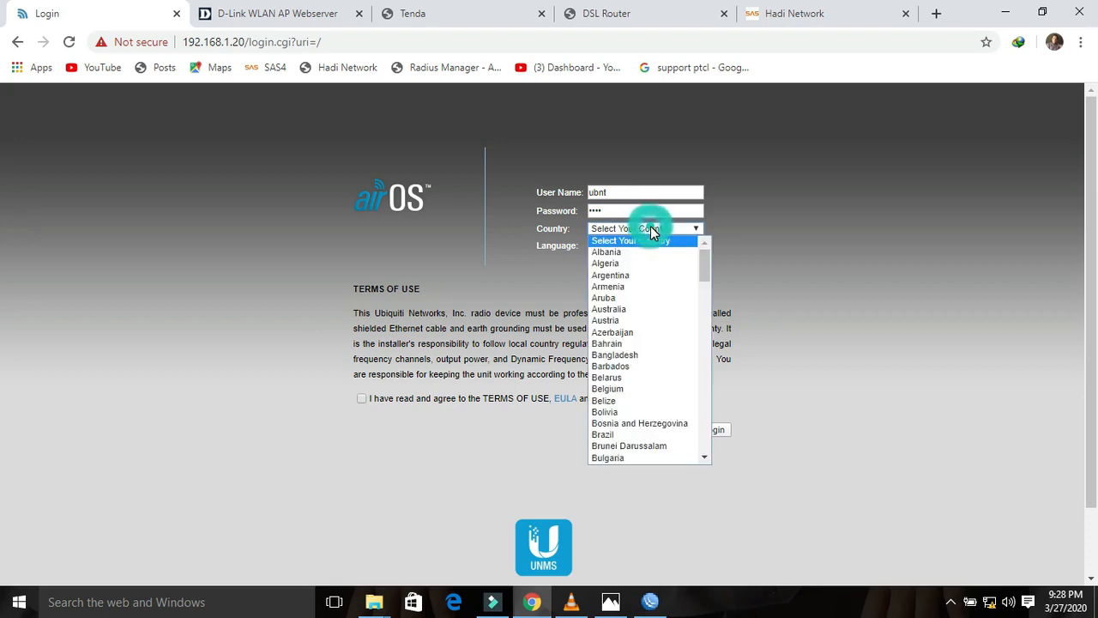
key(i)
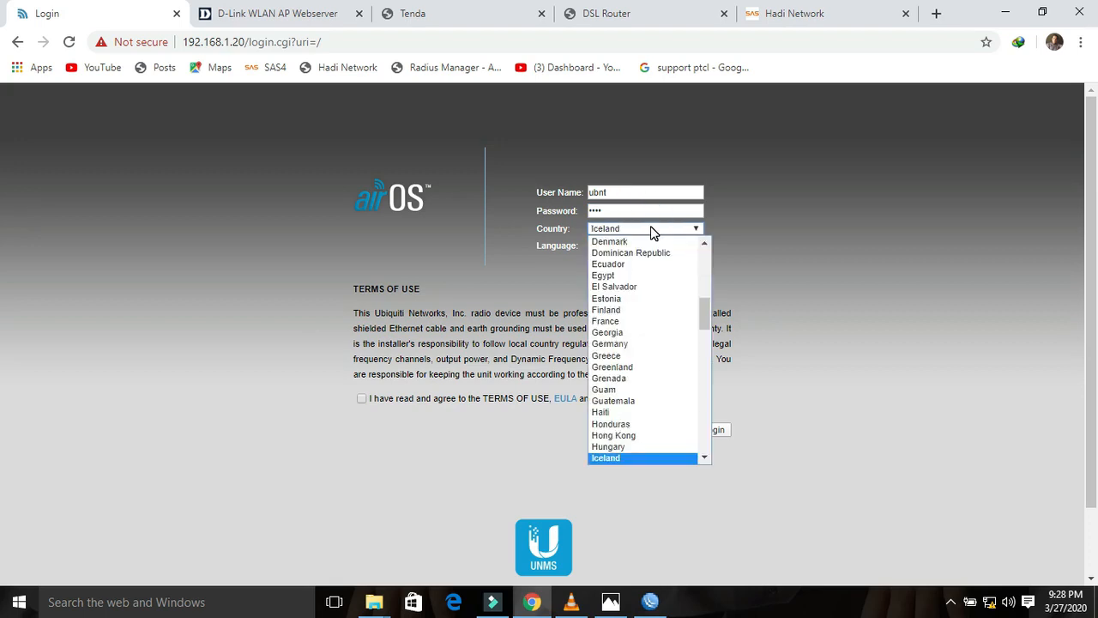
key(a)
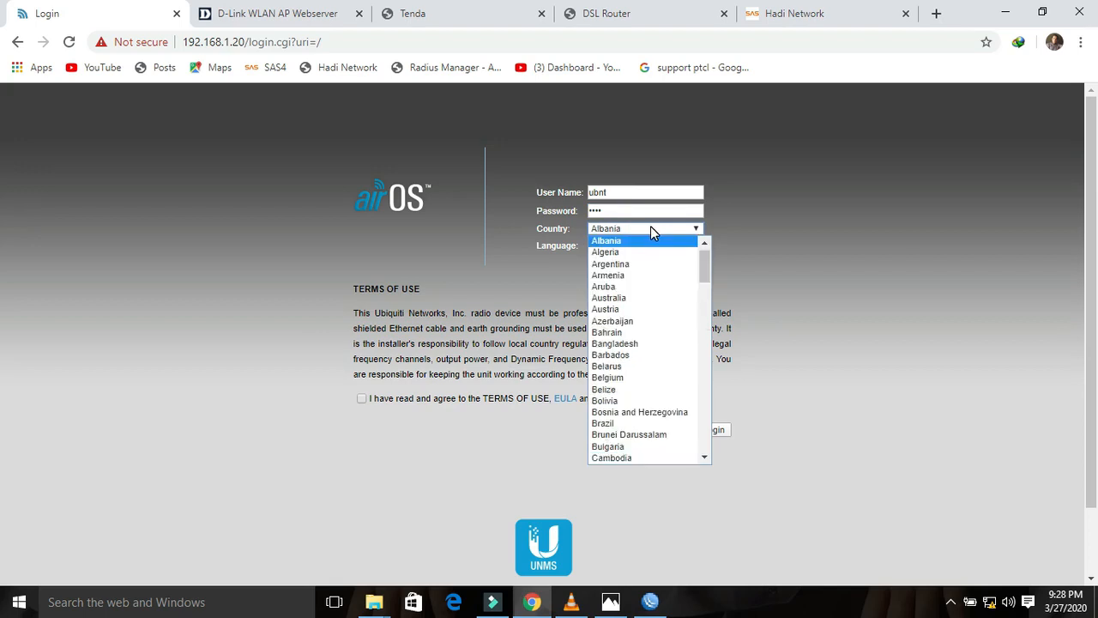
click(622, 296)
click(363, 403)
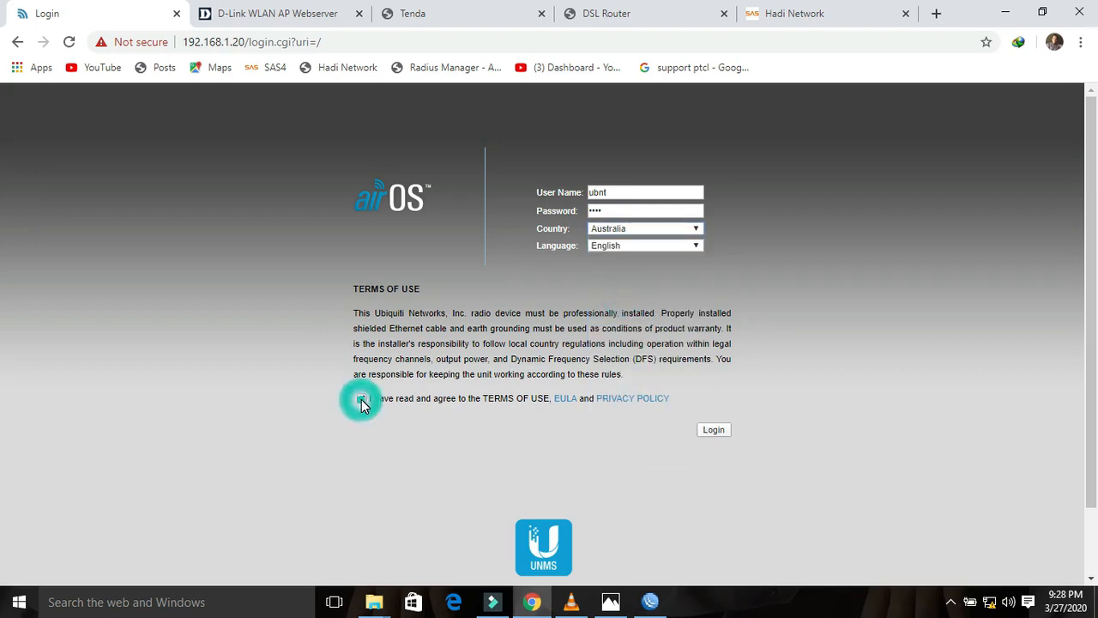
click(711, 431)
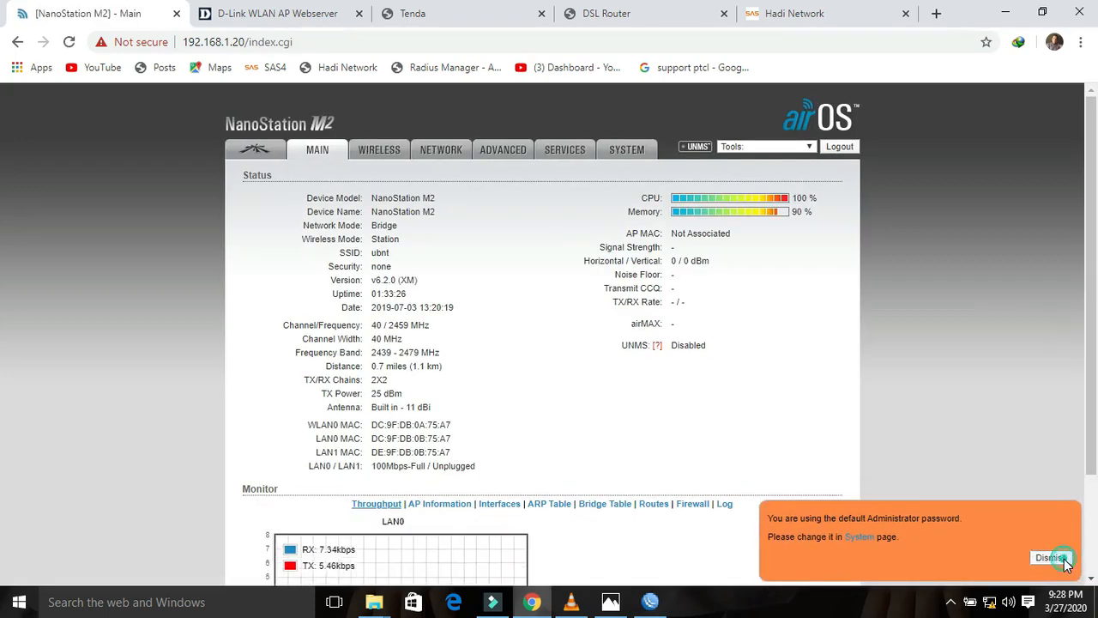
Step: Set the wireless mode to Access Point and the SSID to SAS Radius
click(1061, 557)
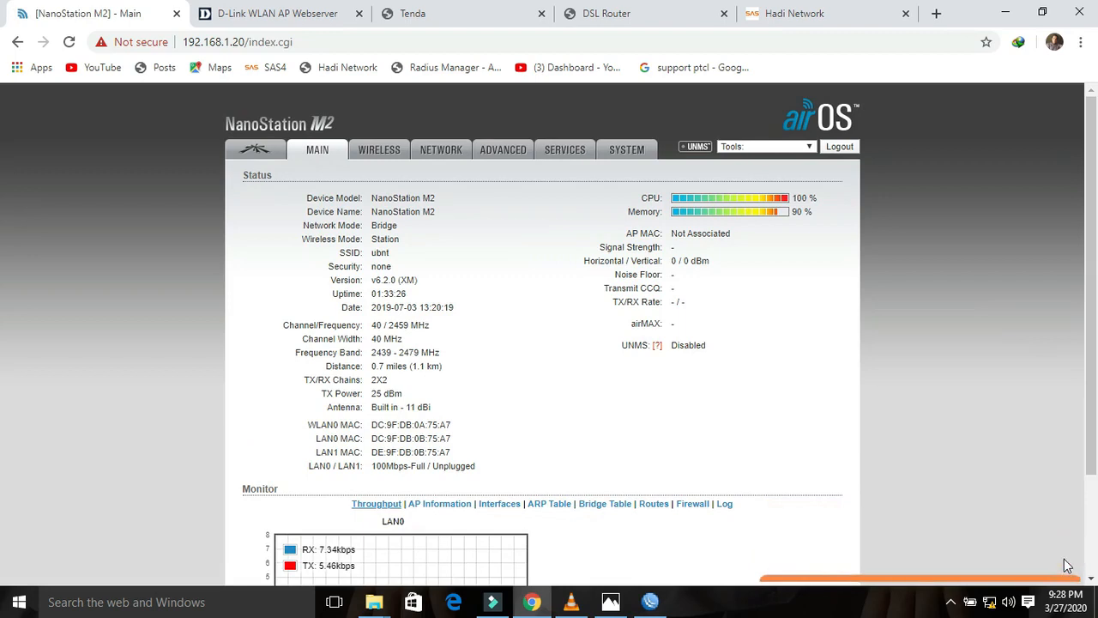
click(382, 150)
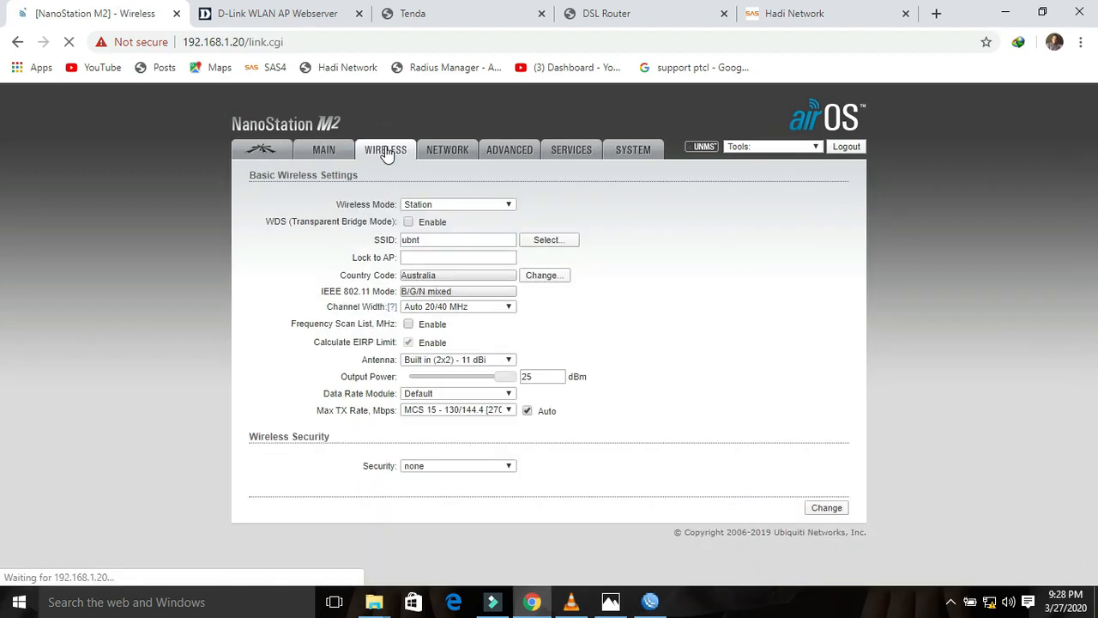
click(491, 203)
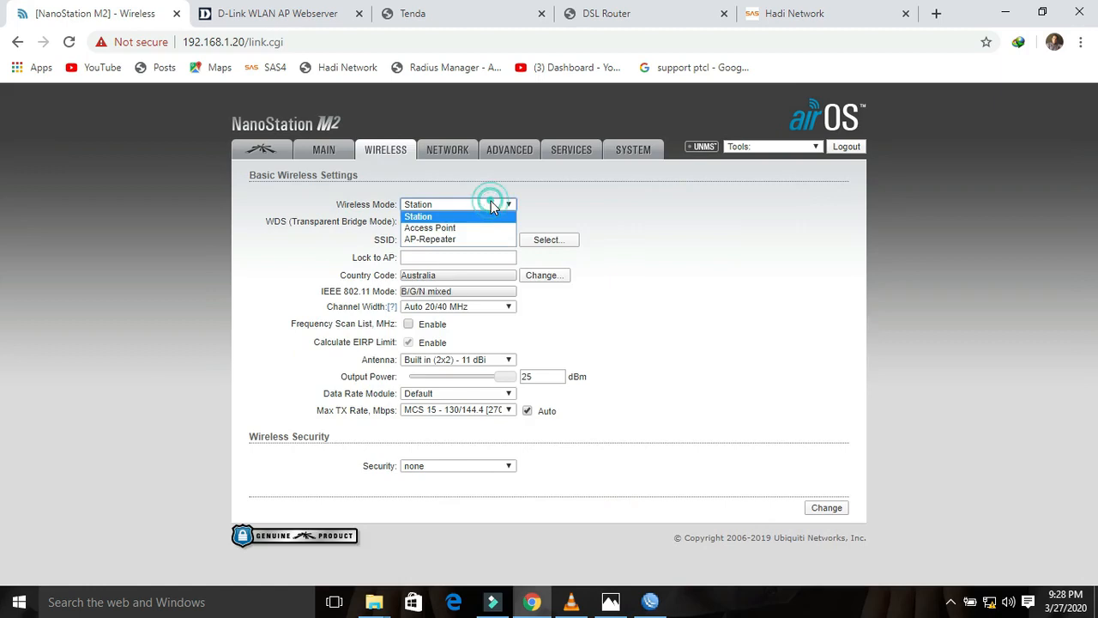
click(441, 226)
double_click(429, 239)
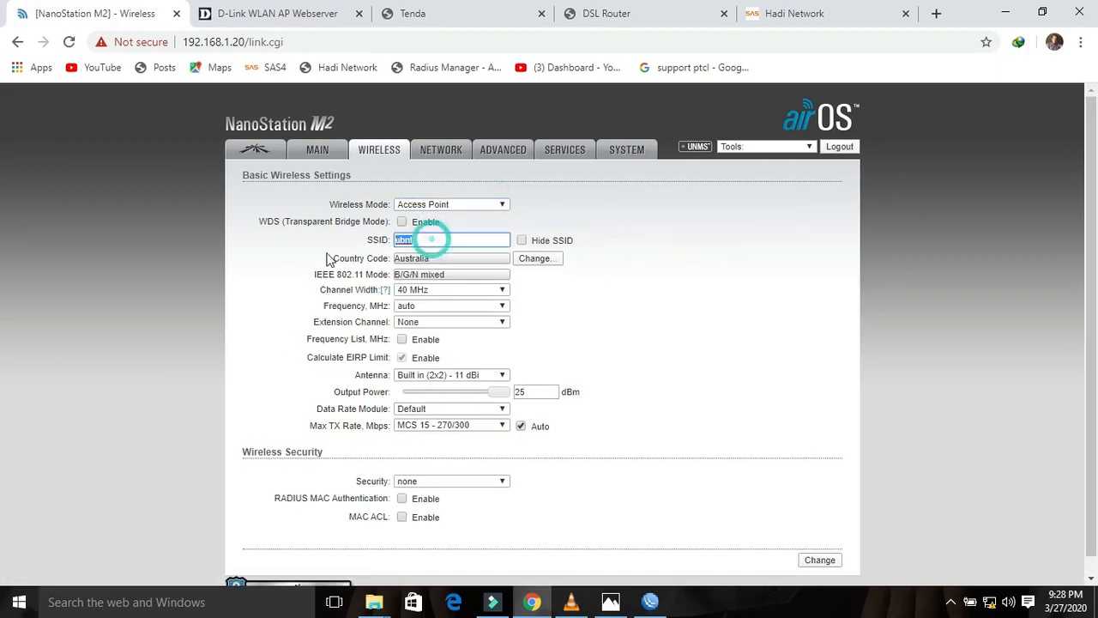
text(s)
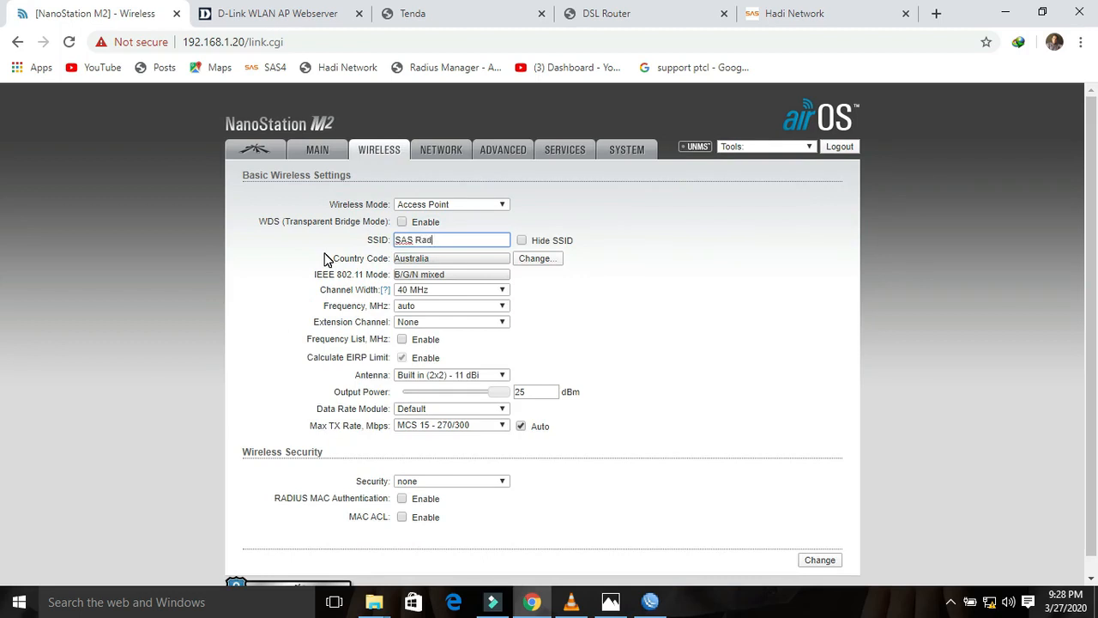
Step: Set the channel width to 20 MHz and submit the wireless settings
click(457, 290)
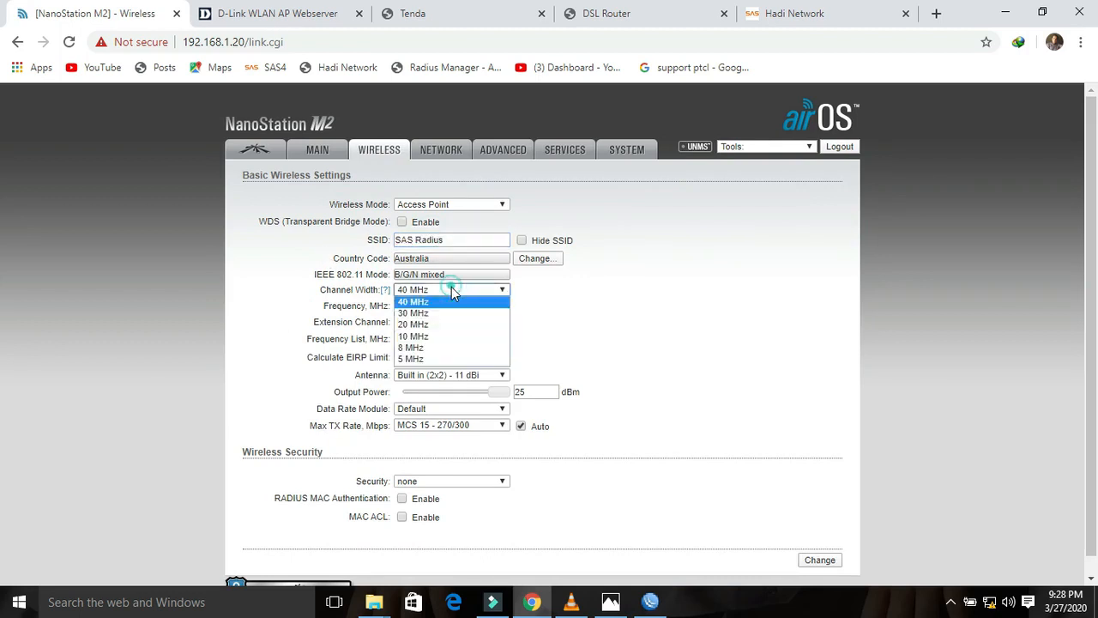
click(415, 325)
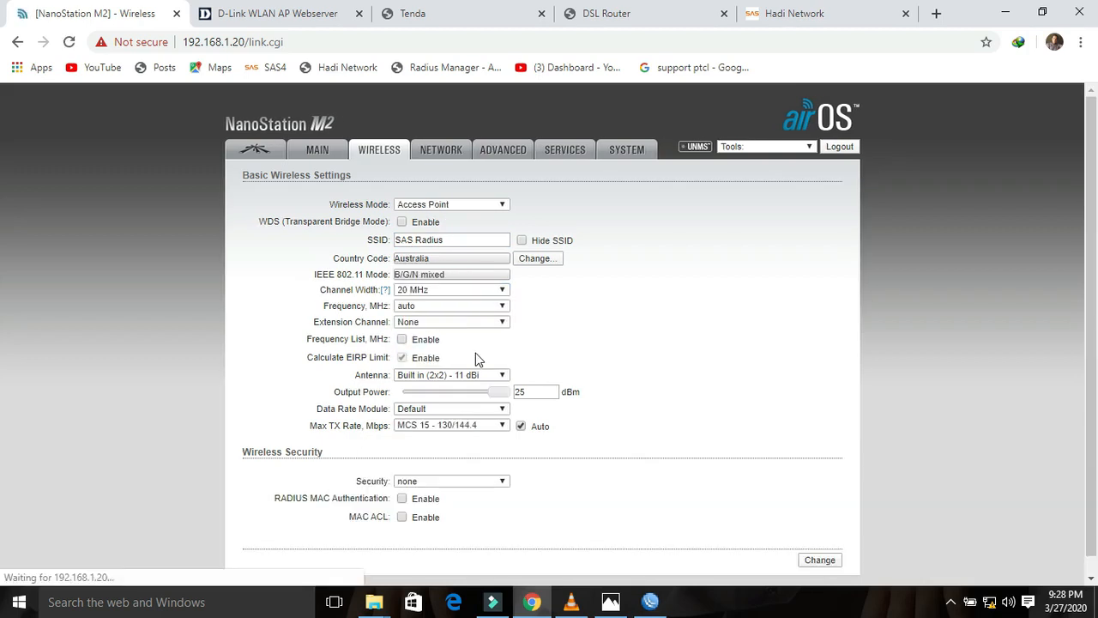
click(496, 393)
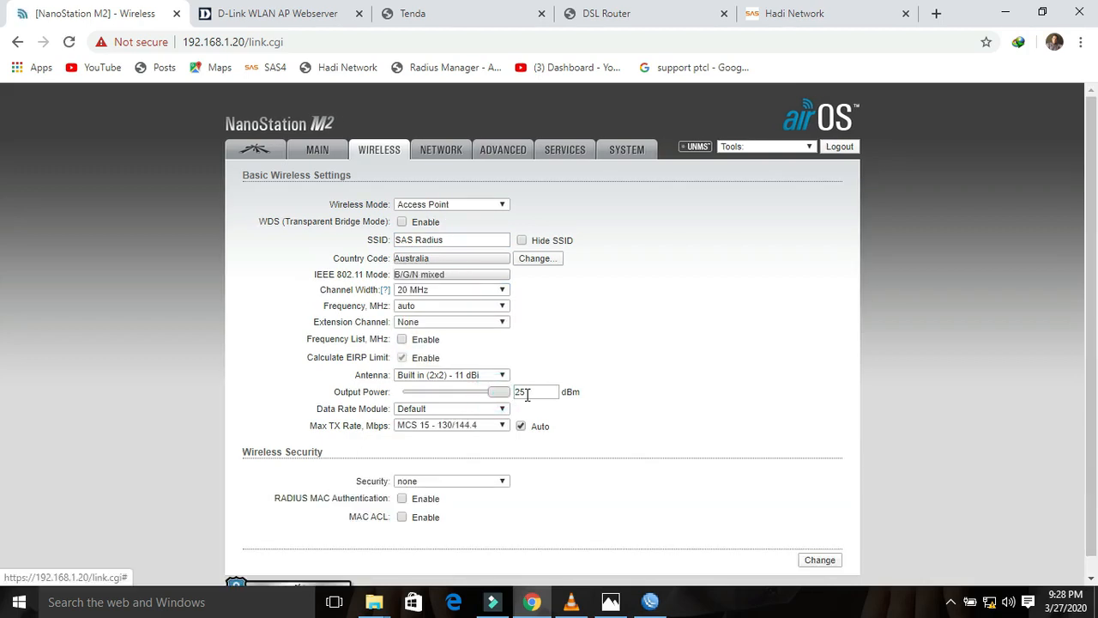
click(400, 361)
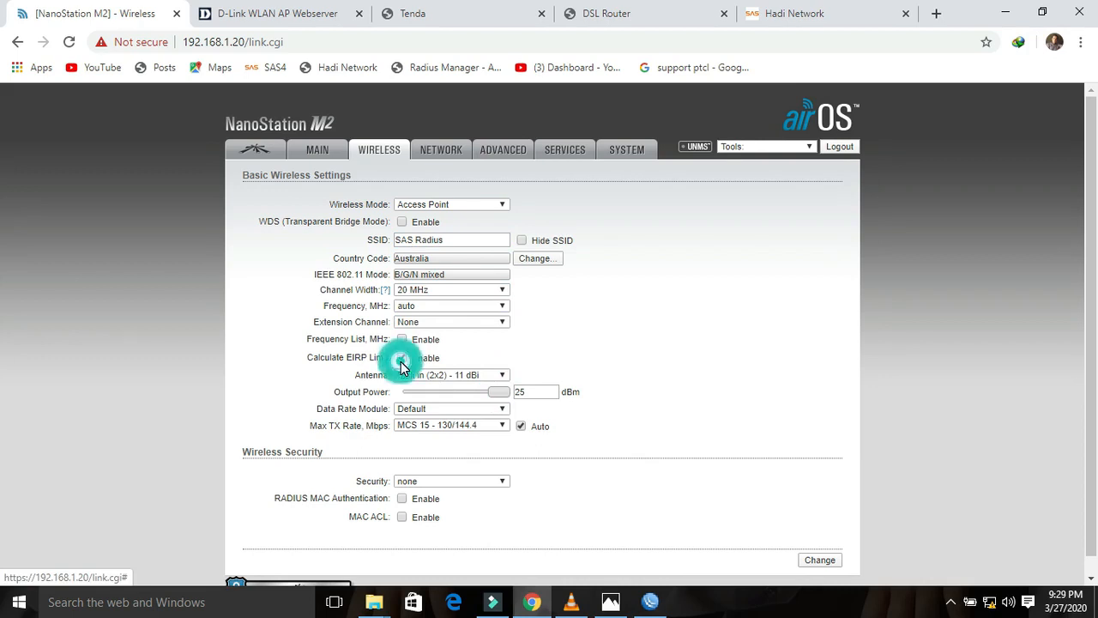
click(1093, 284)
drag(1092, 290, 1092, 307)
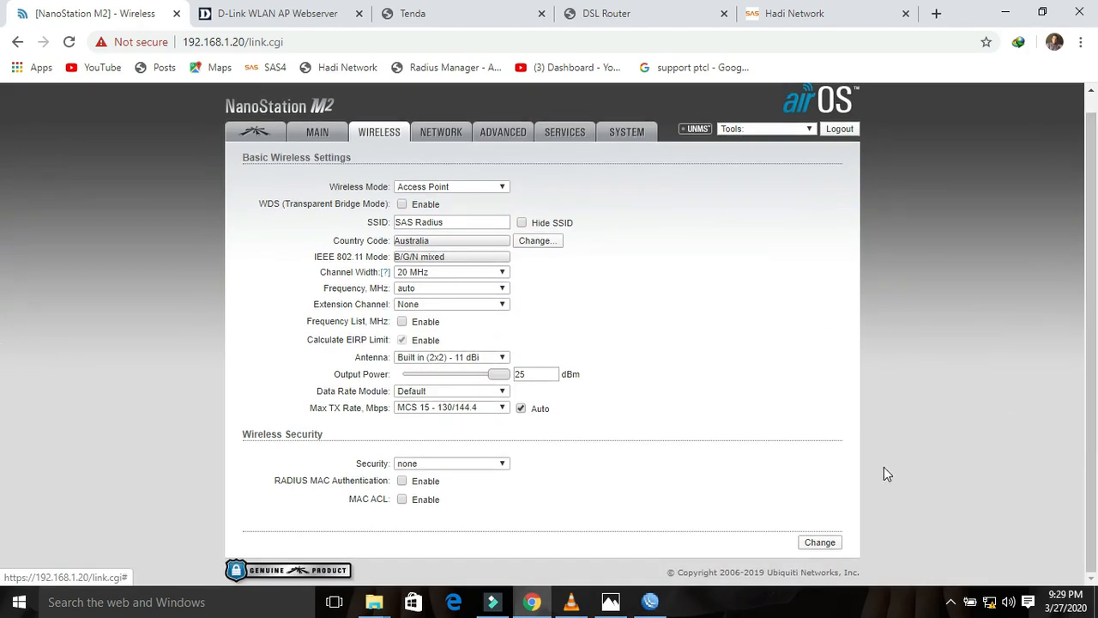
click(825, 541)
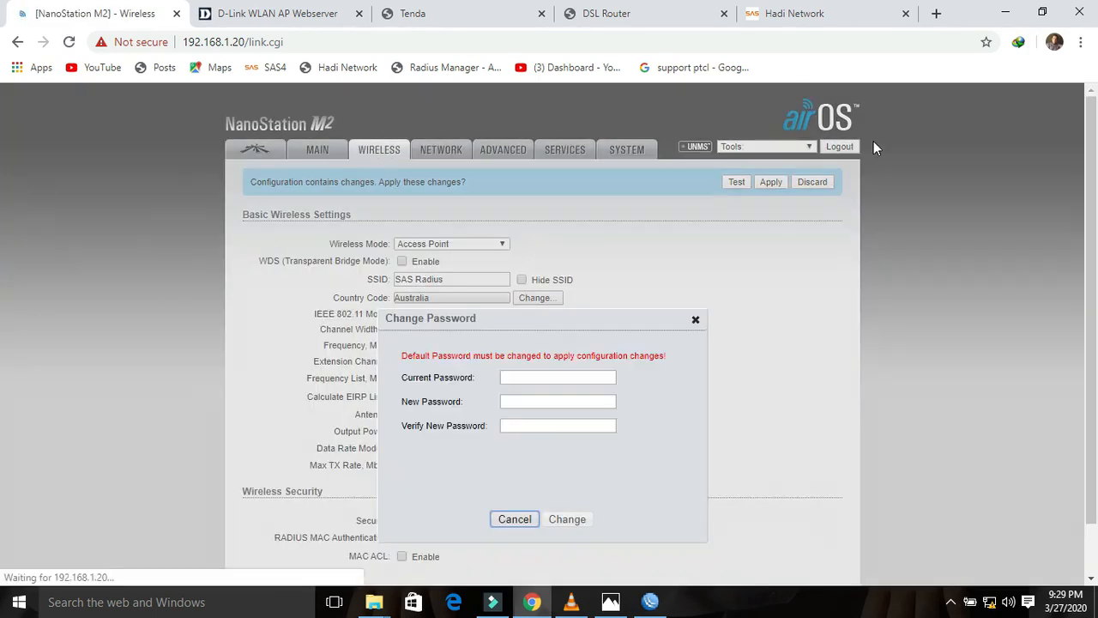
Step: Replace the default admin password with a new one
click(513, 384)
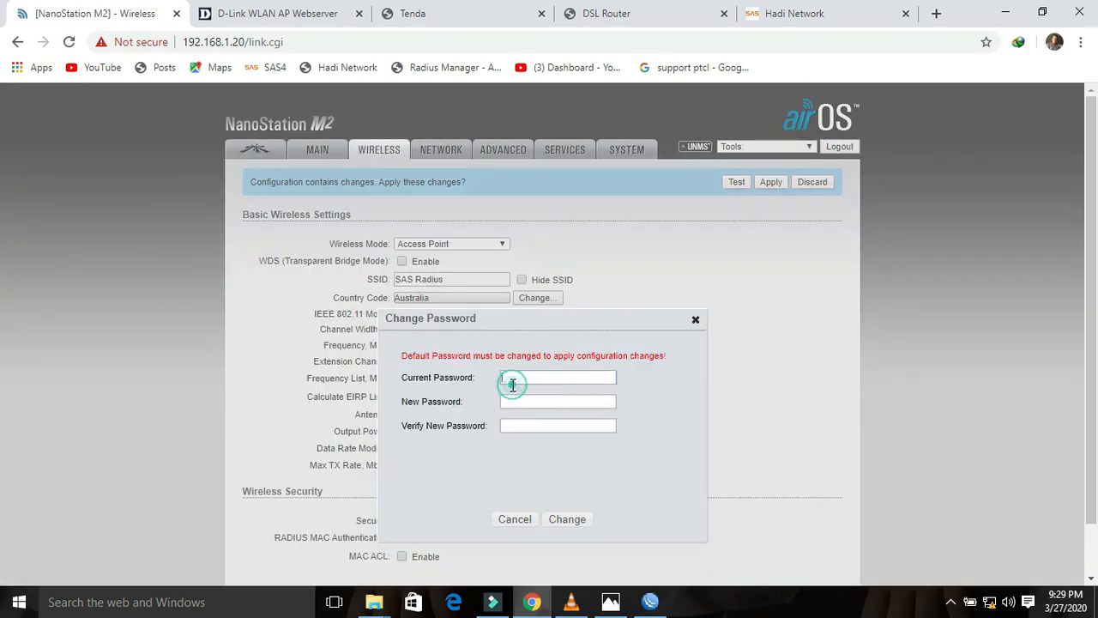
text(ubnt)
key(Tab)
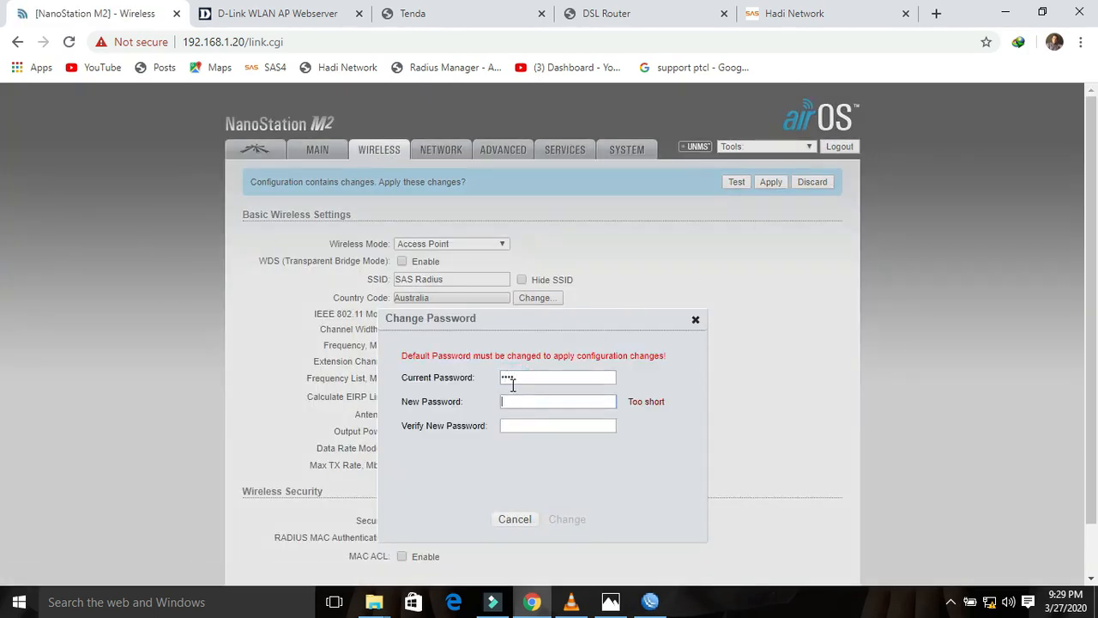
text(*****)
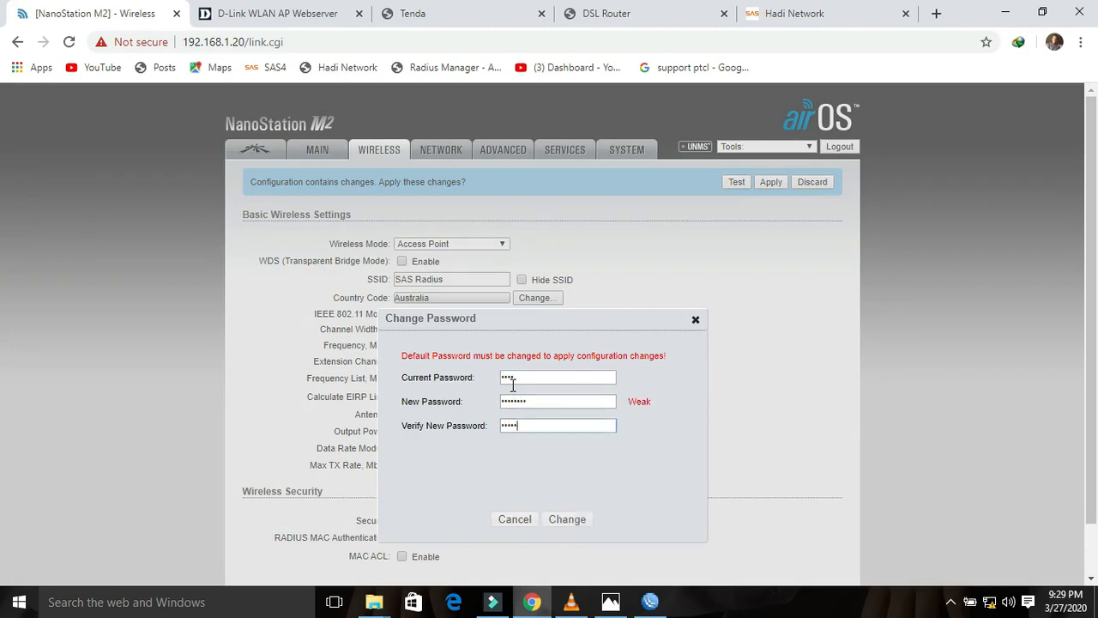
click(569, 520)
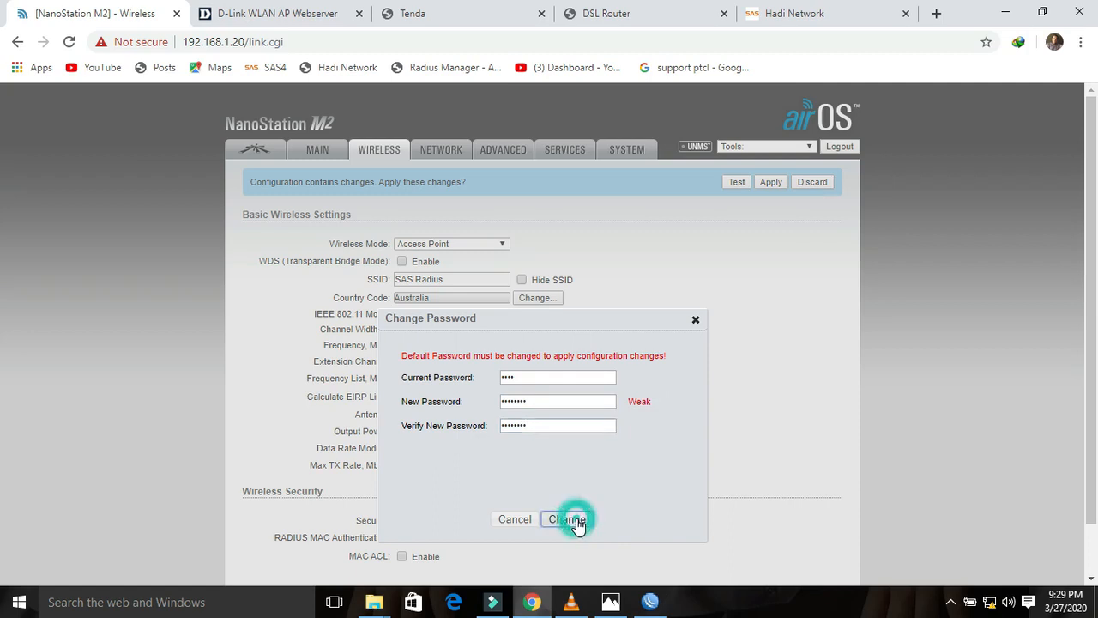
Step: Disable airMAX, save it, and apply all pending configuration changes
click(256, 149)
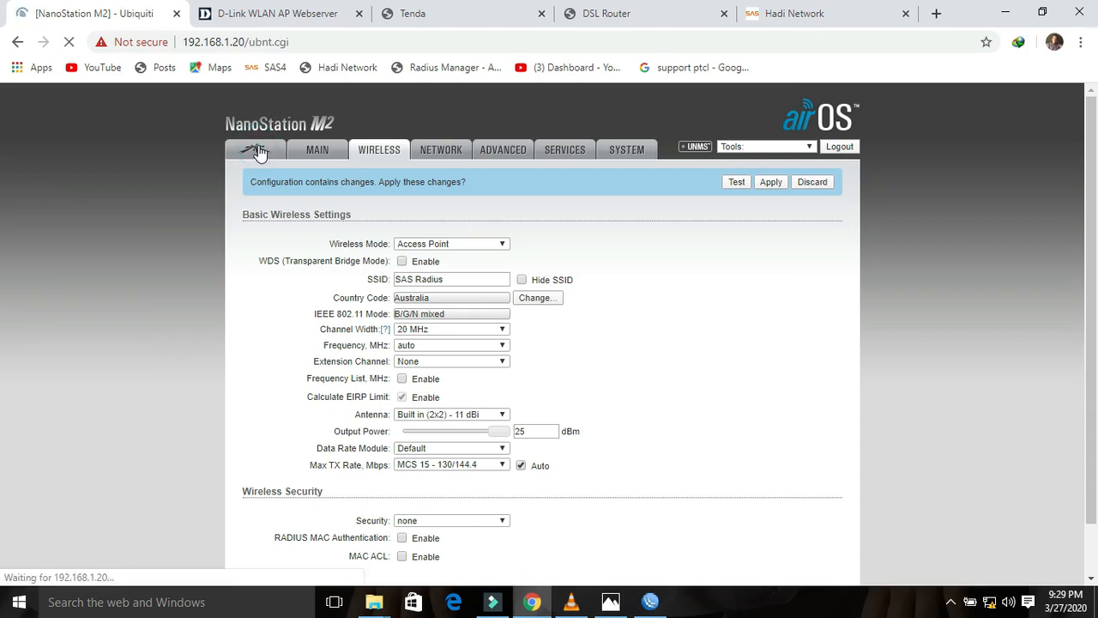
click(386, 240)
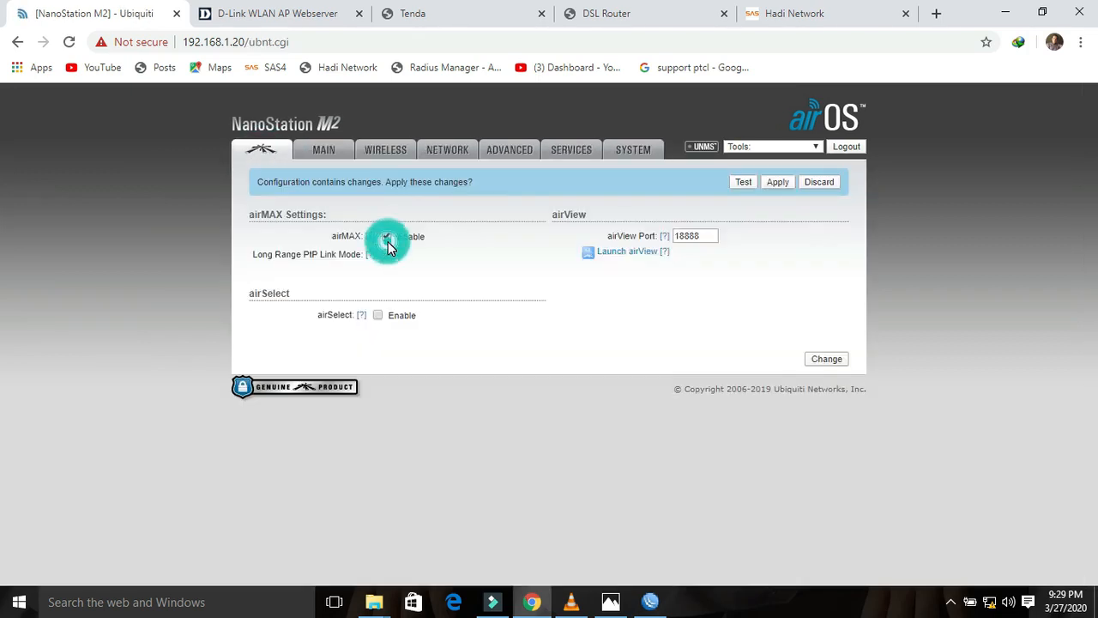
click(387, 243)
click(828, 366)
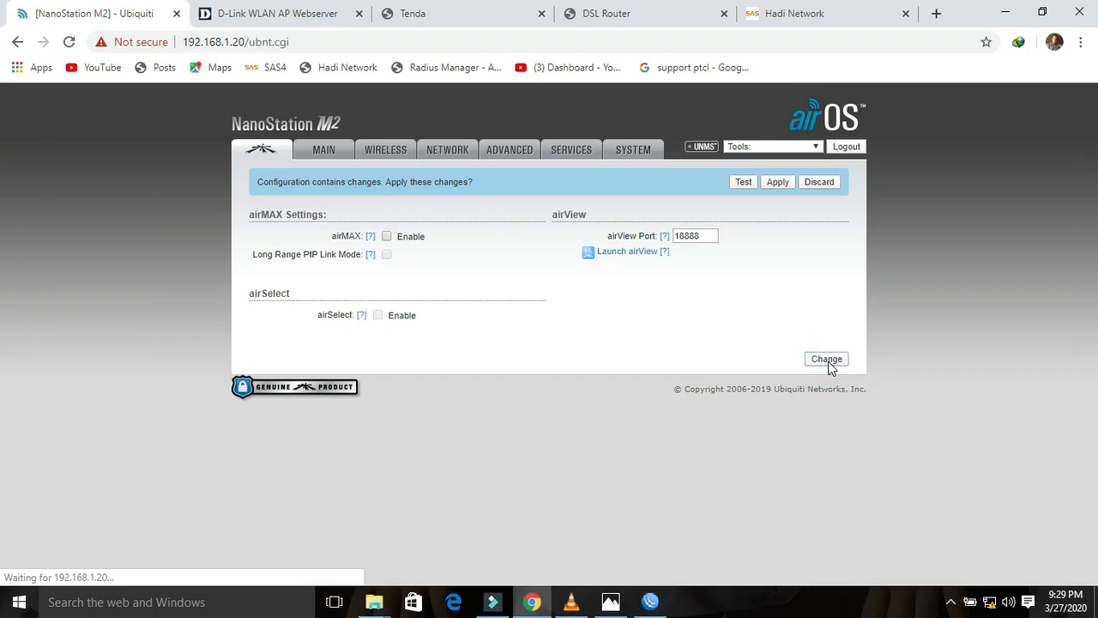
click(779, 185)
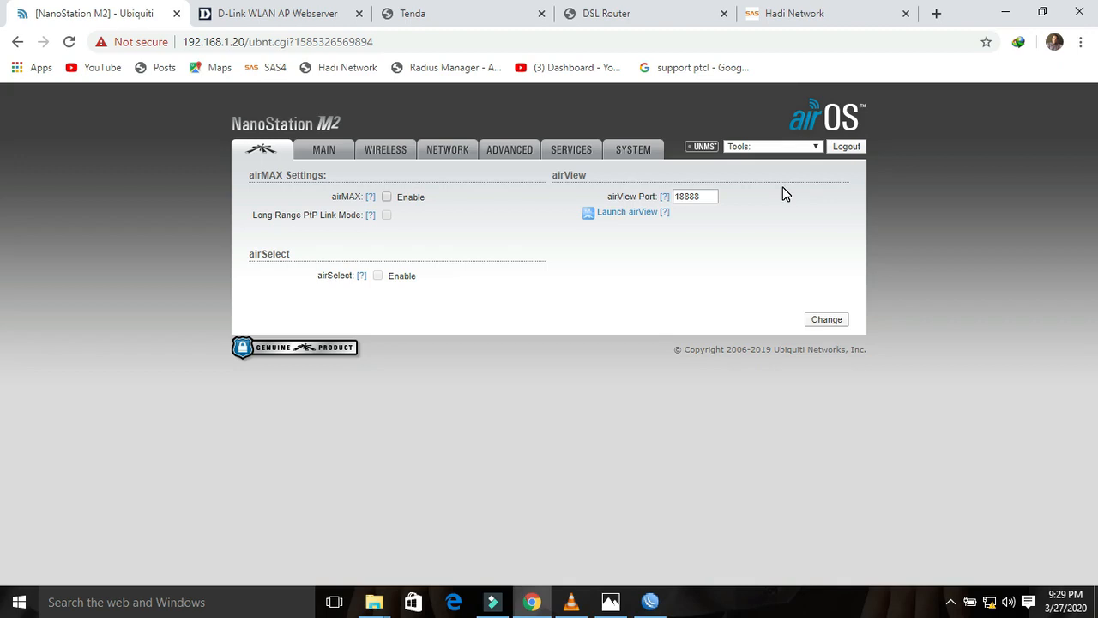
Step: Reconnect to the NanoStation and open its network settings (Bridge mode, 192.168.1.20)
click(333, 151)
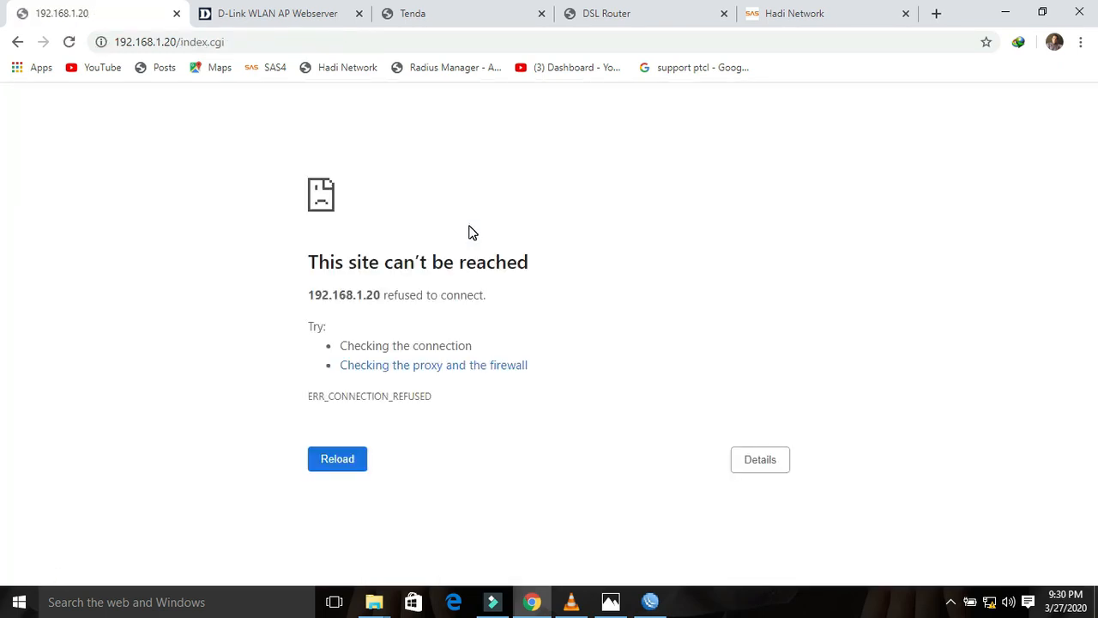
key(F5)
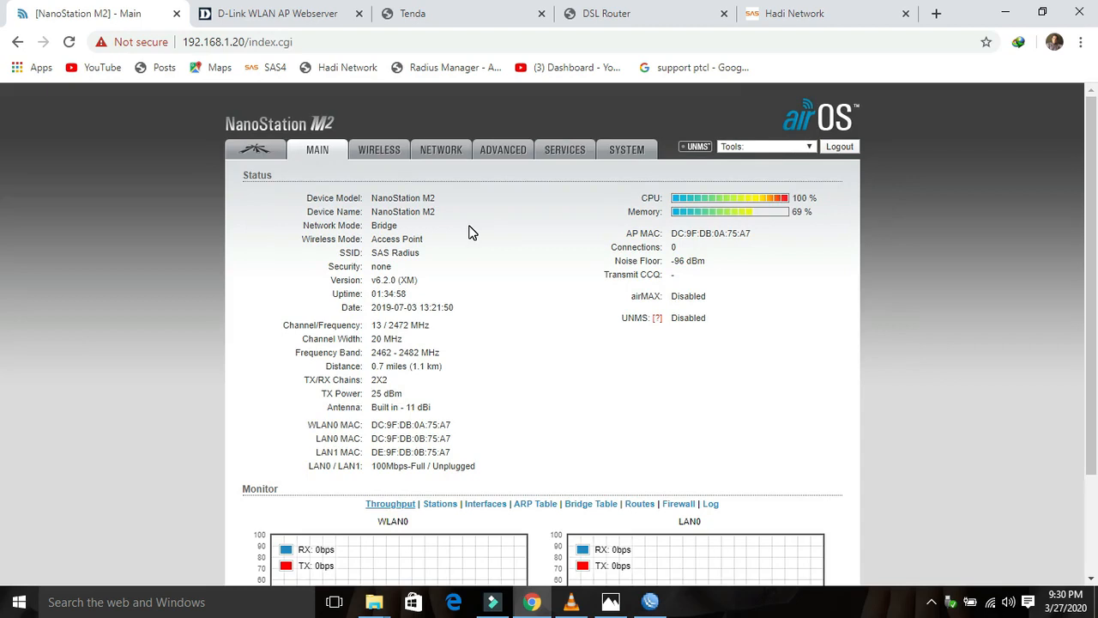
click(991, 605)
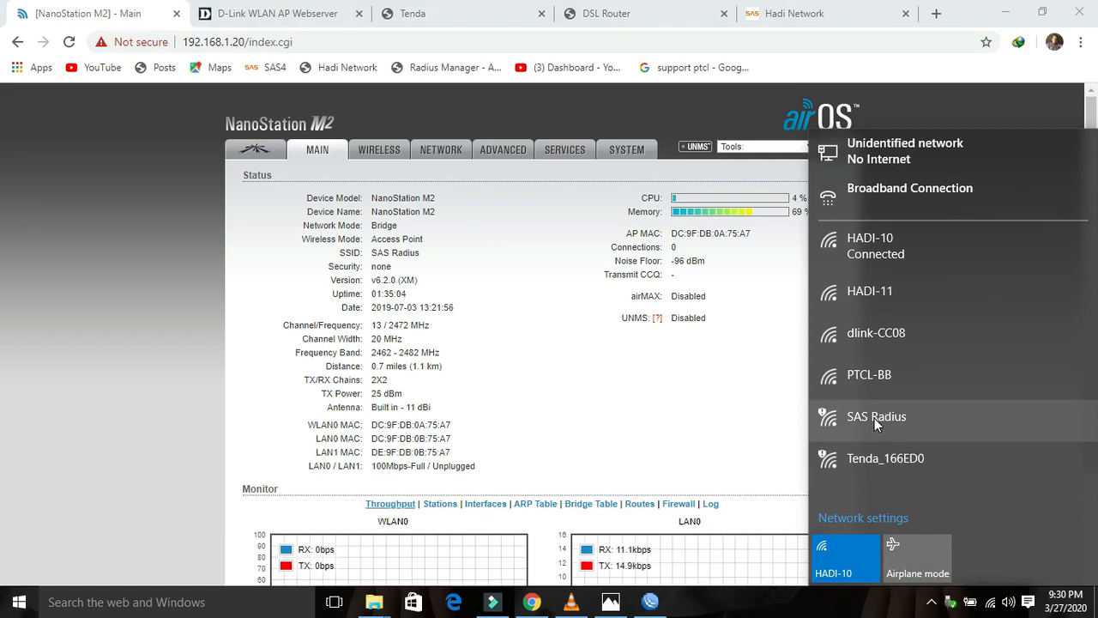
click(579, 342)
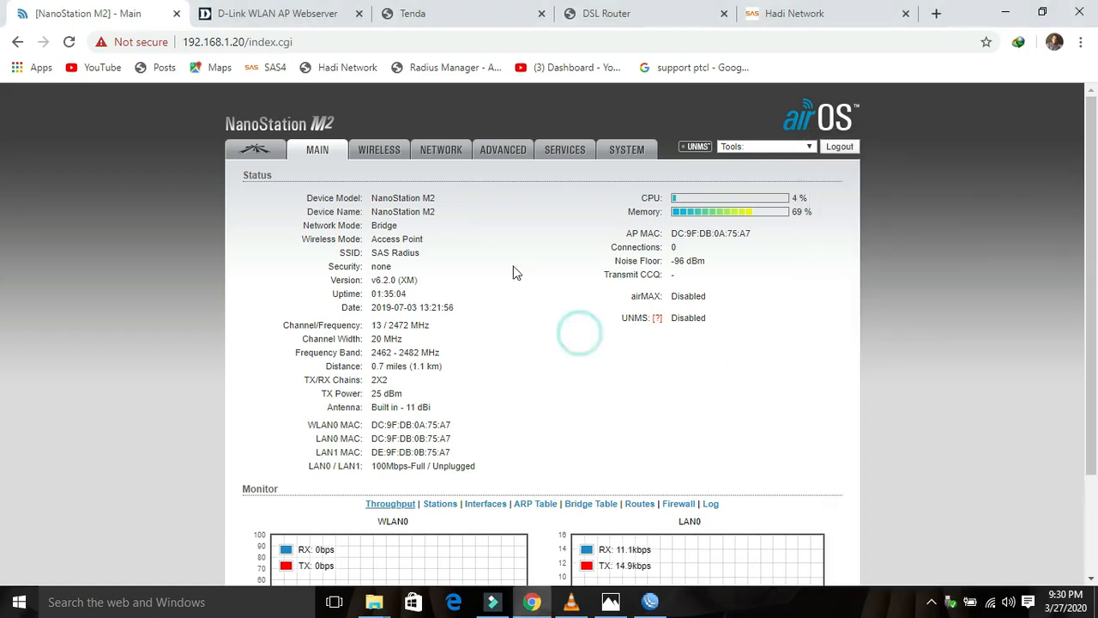
click(440, 147)
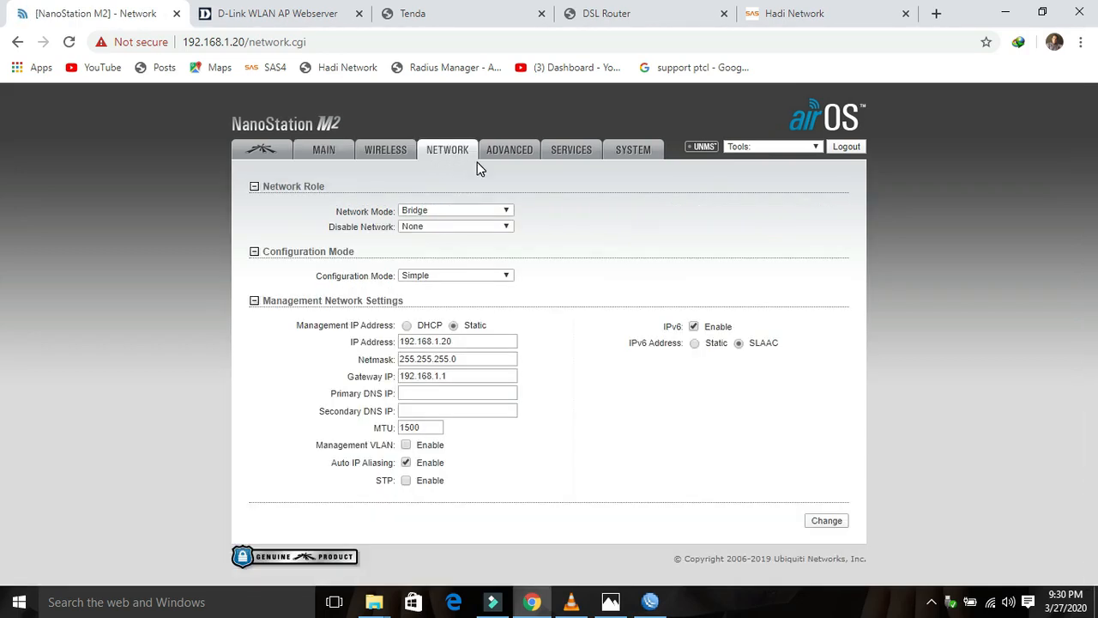
Step: Switch to the D-Link DIR-850L status page and consult its router photo
click(309, 15)
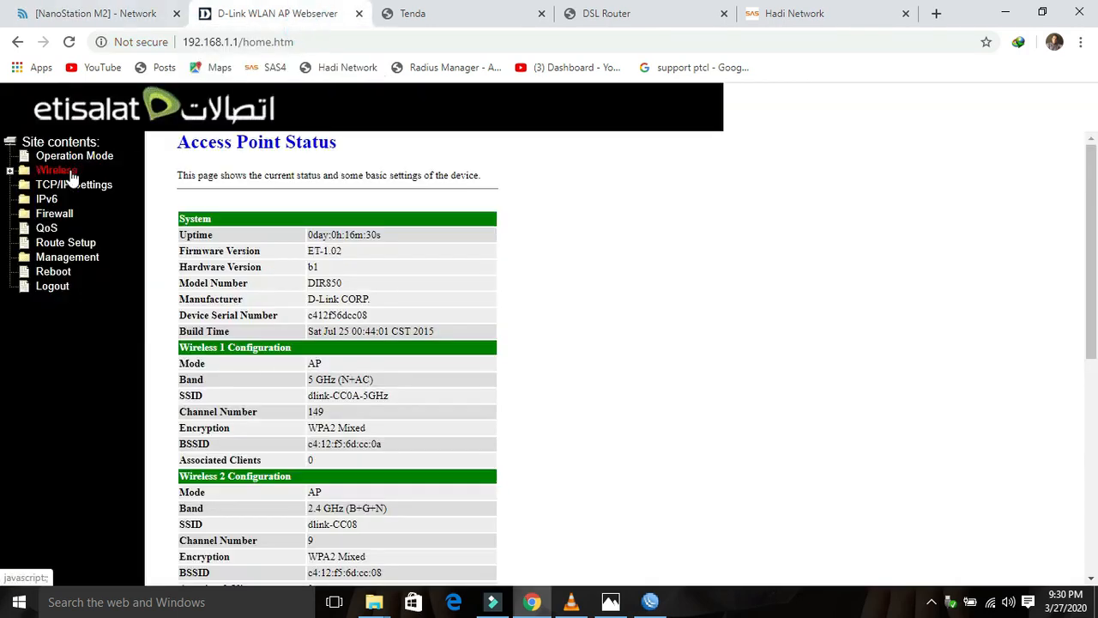
click(611, 601)
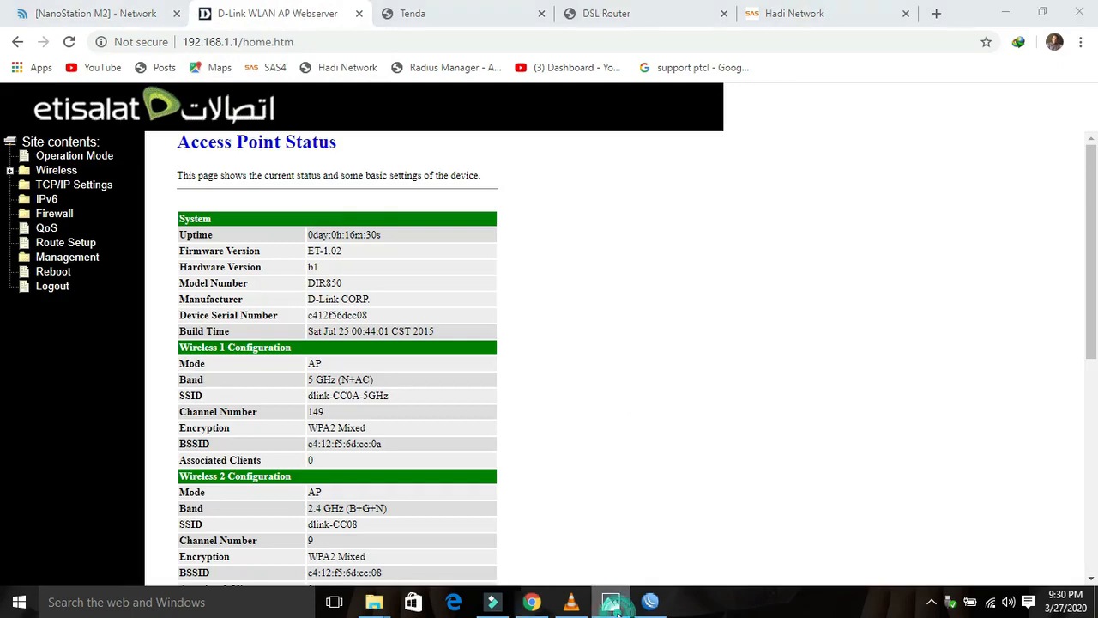
click(478, 558)
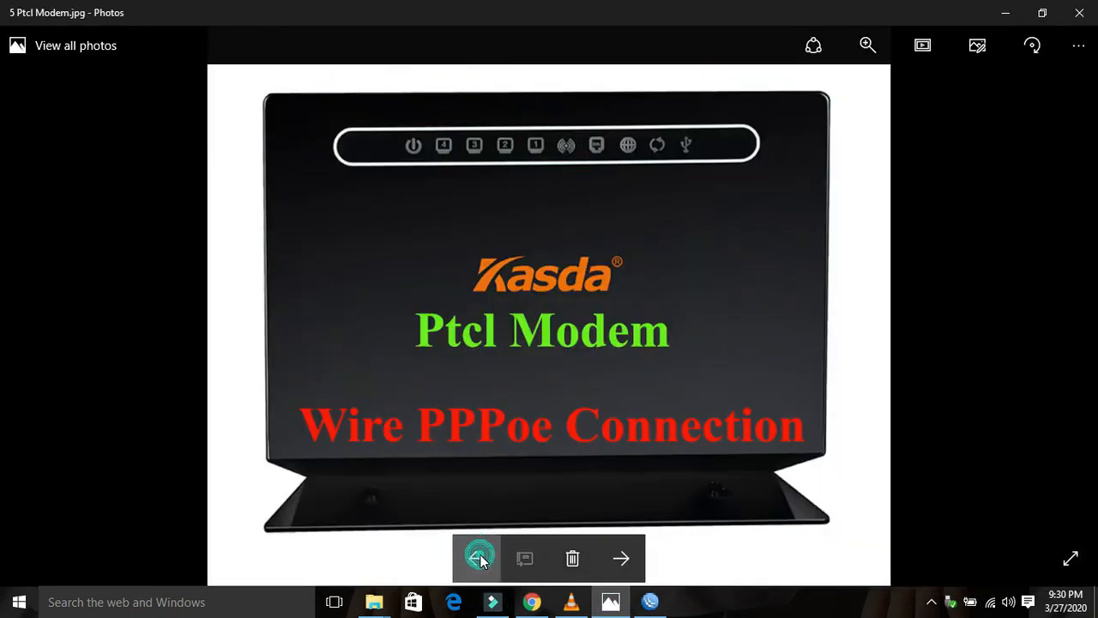
click(479, 559)
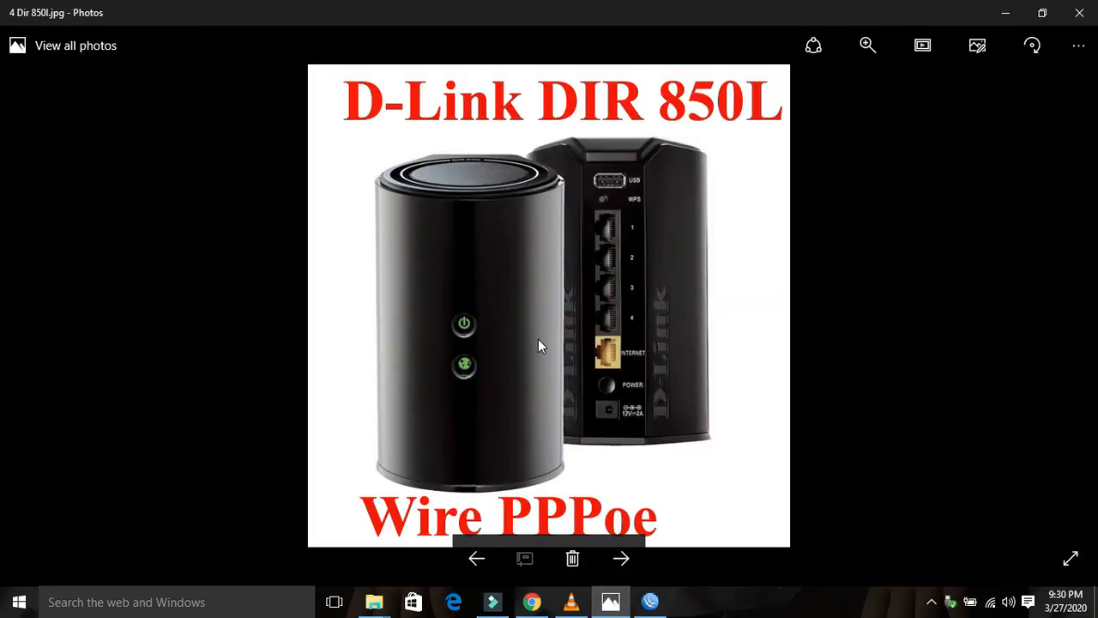
click(1008, 14)
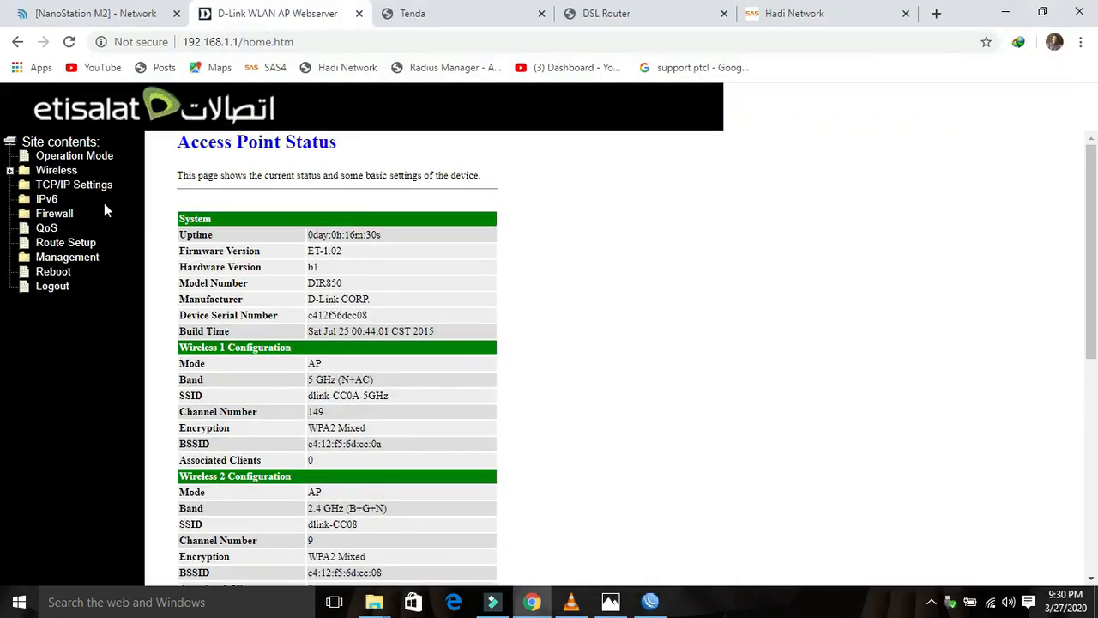
Step: On the D-Link WAN Interface page, keep PPPoE and enter the RADIUS account user name and password
click(81, 185)
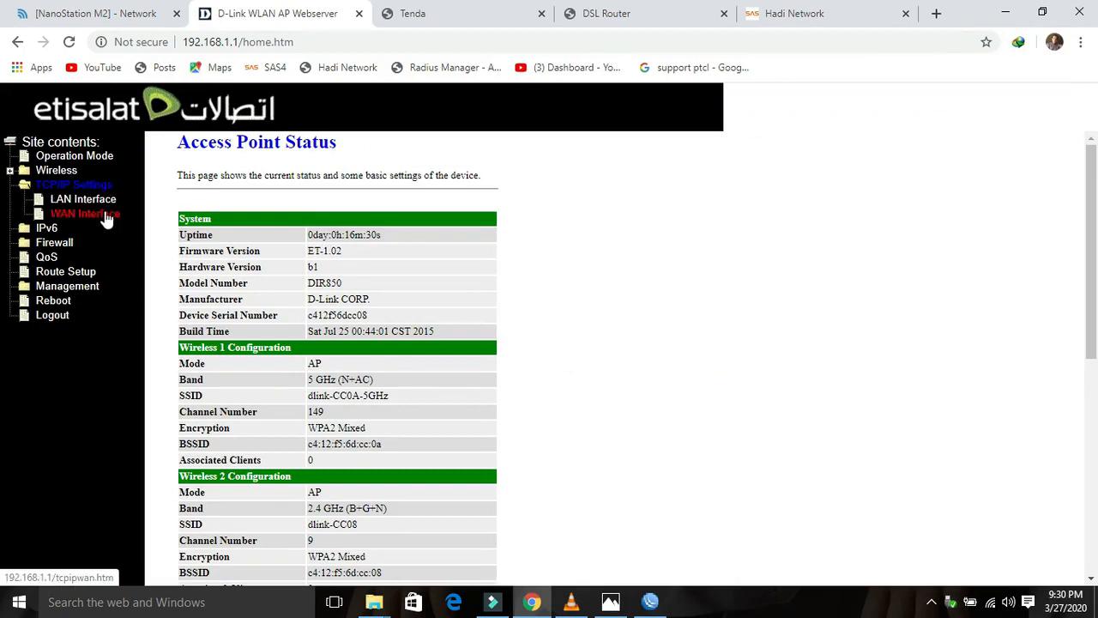
click(105, 218)
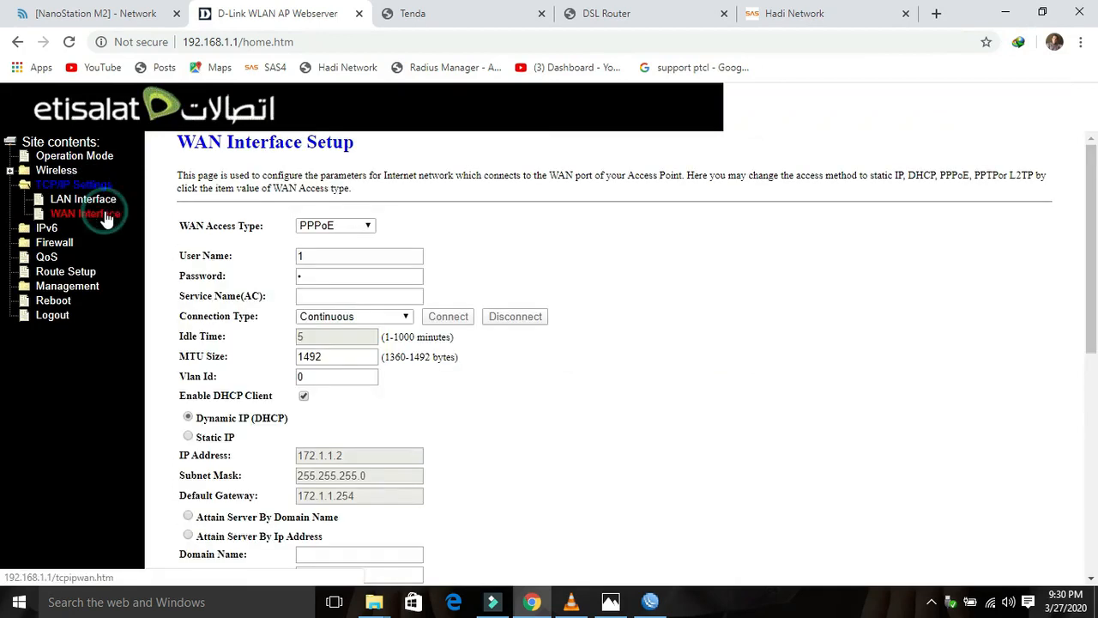
click(359, 228)
click(335, 266)
double_click(334, 255)
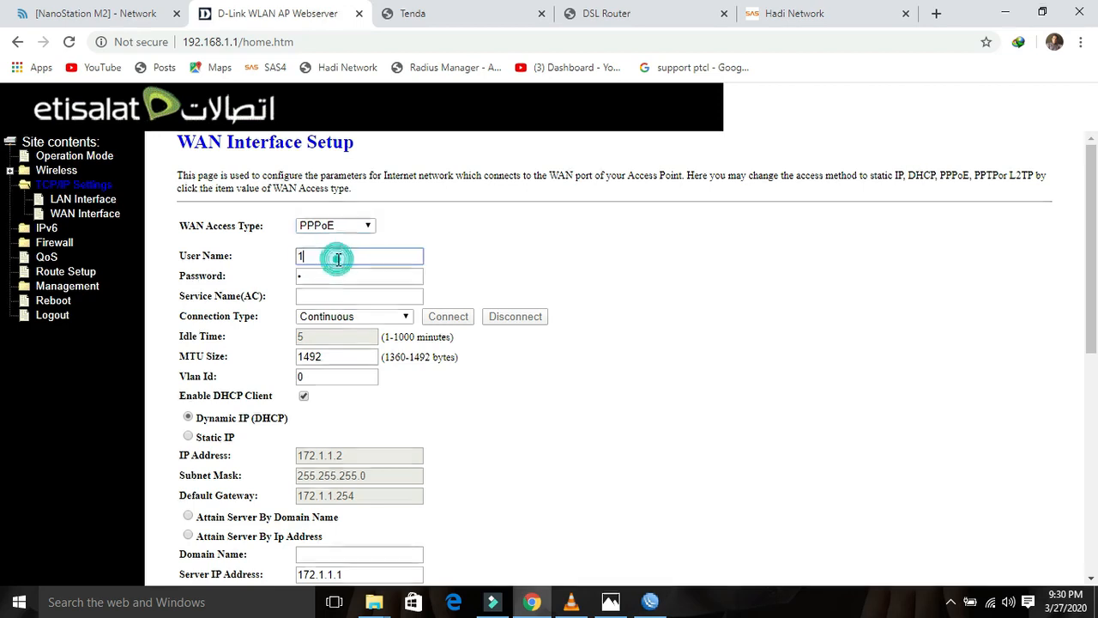
text(dlink)
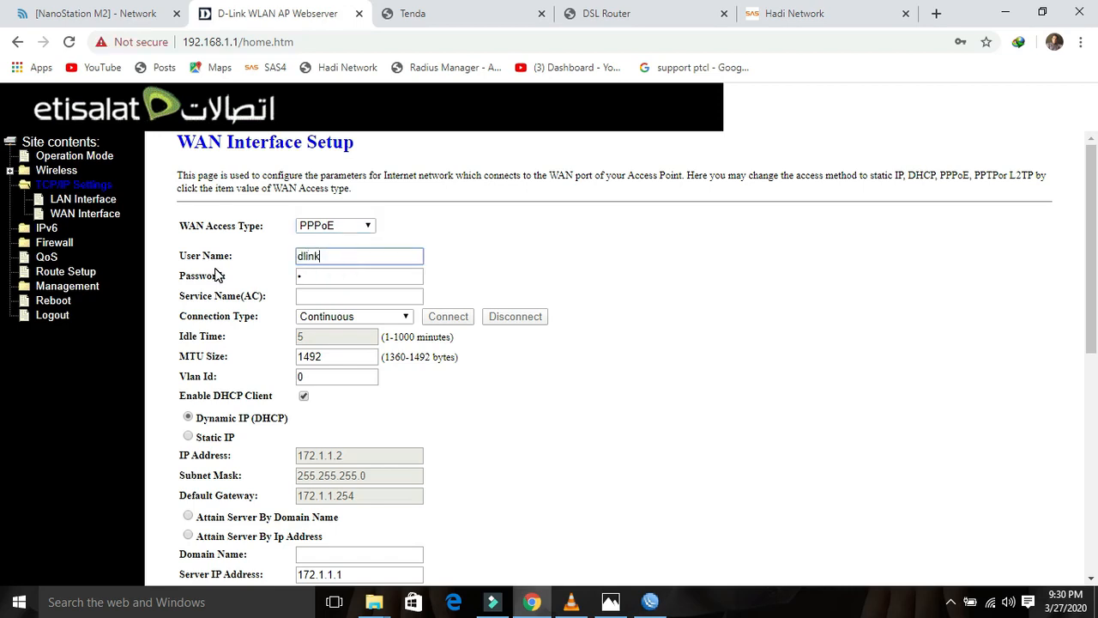
key(Tab)
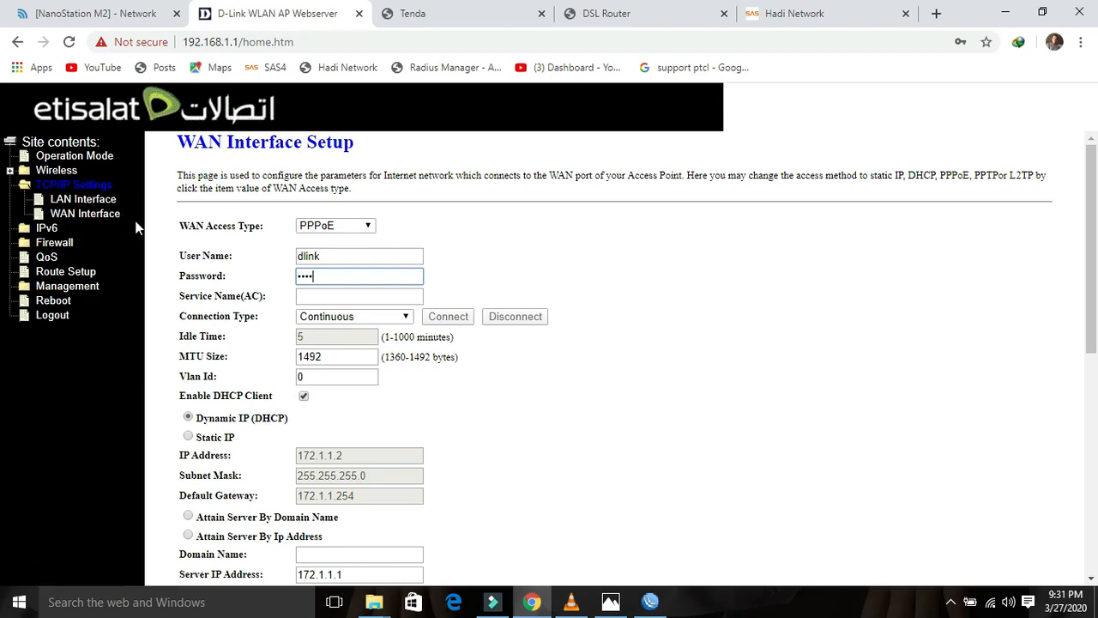
Step: Enable web server access on WAN and apply the D-Link WAN changes
drag(1090, 271, 1091, 494)
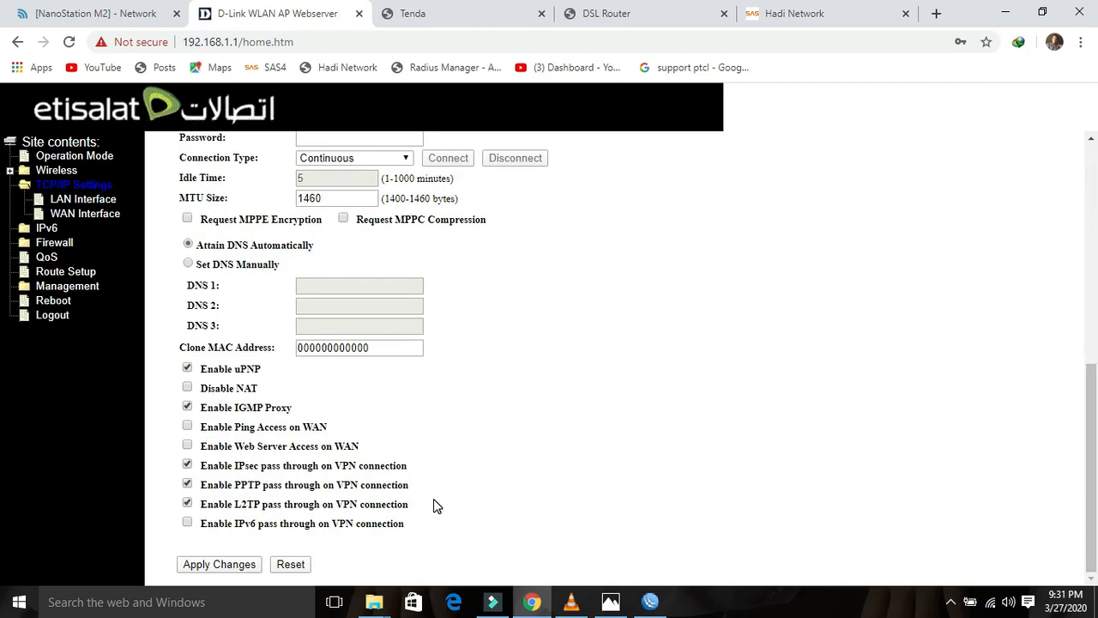
click(187, 445)
click(244, 568)
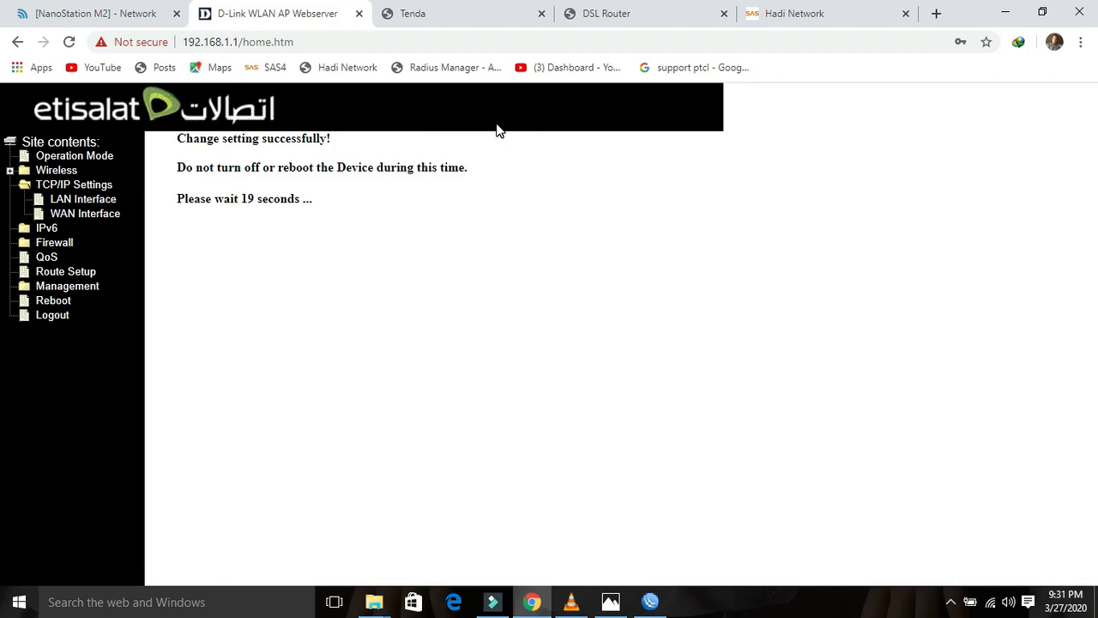
click(436, 14)
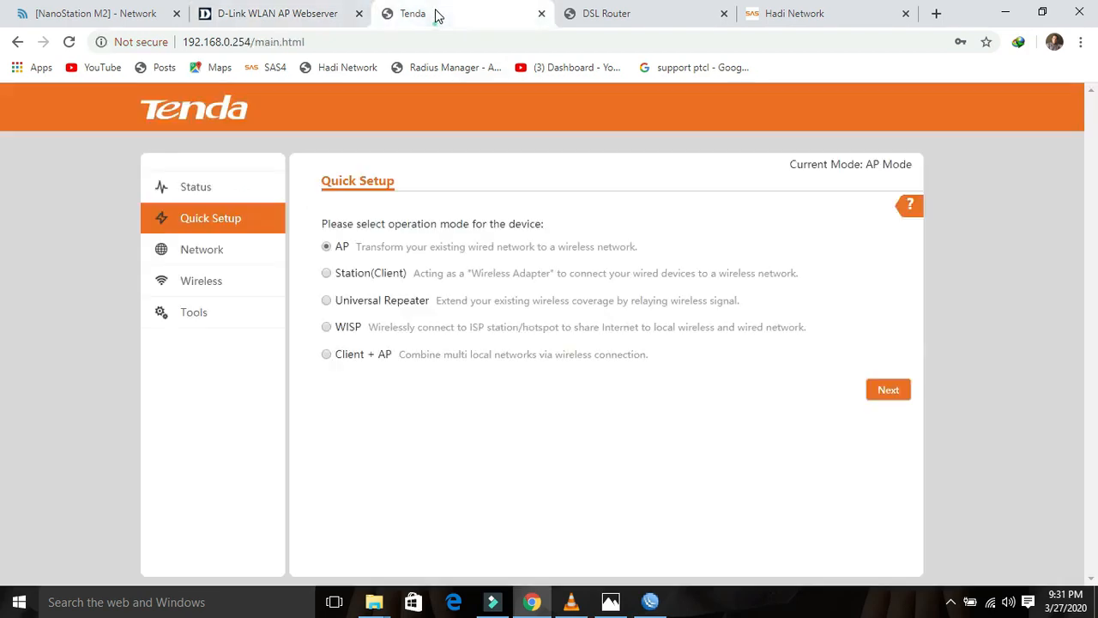
Step: Reload the Tenda admin page and log in as admin with the router password
click(69, 41)
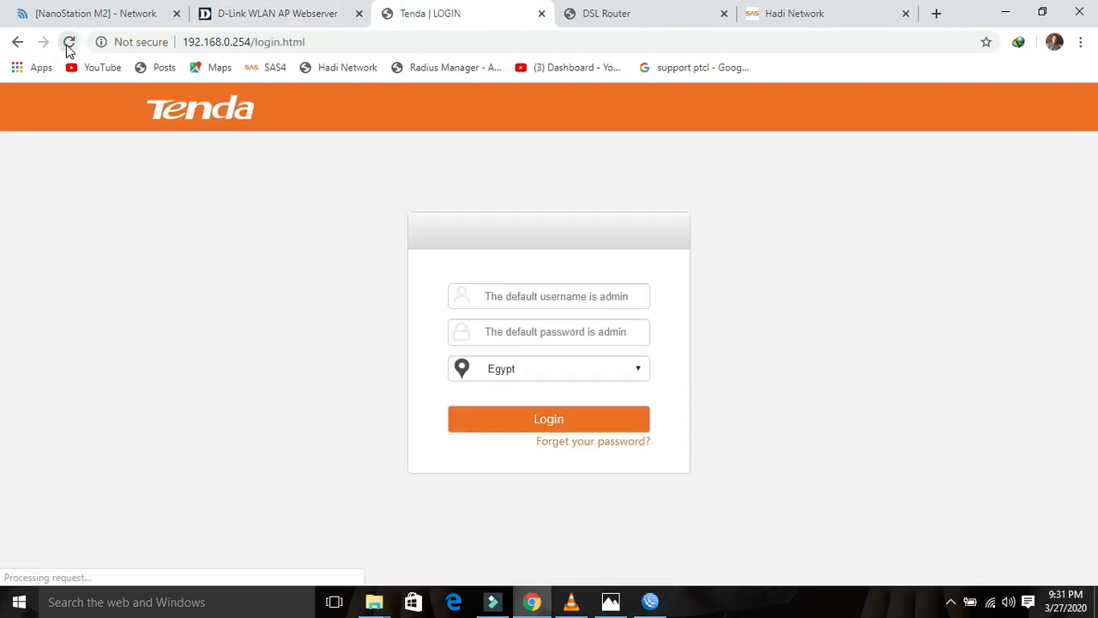
click(514, 297)
text(admin)
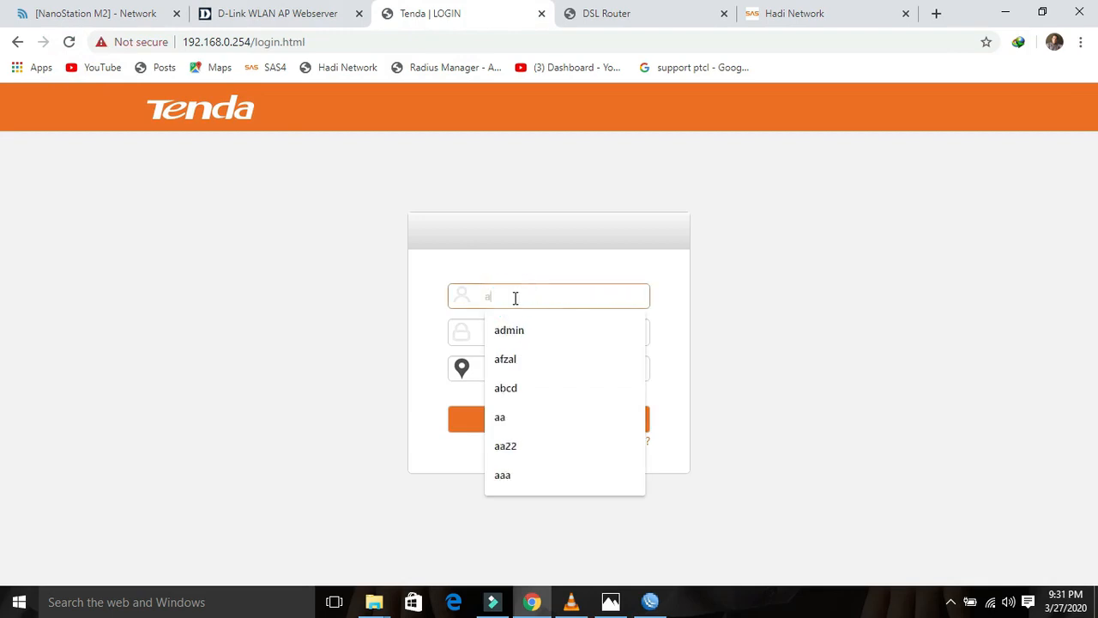
key(Tab)
text(ad)
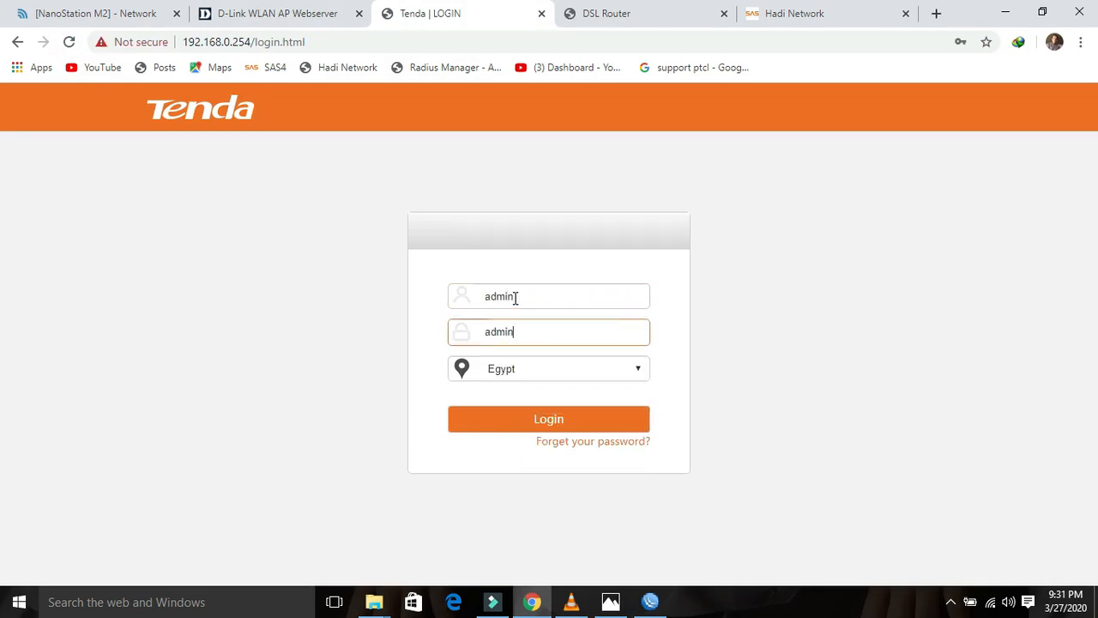
click(548, 418)
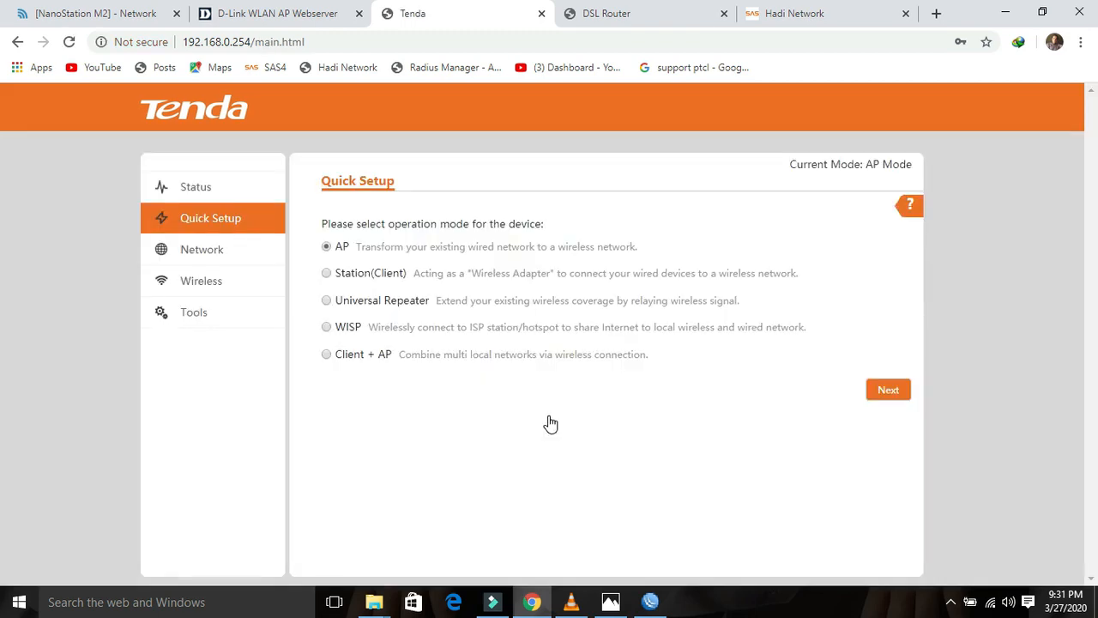
Step: Choose WISP mode with SAS Radius as the remote AP, keeping its channel and security
click(327, 329)
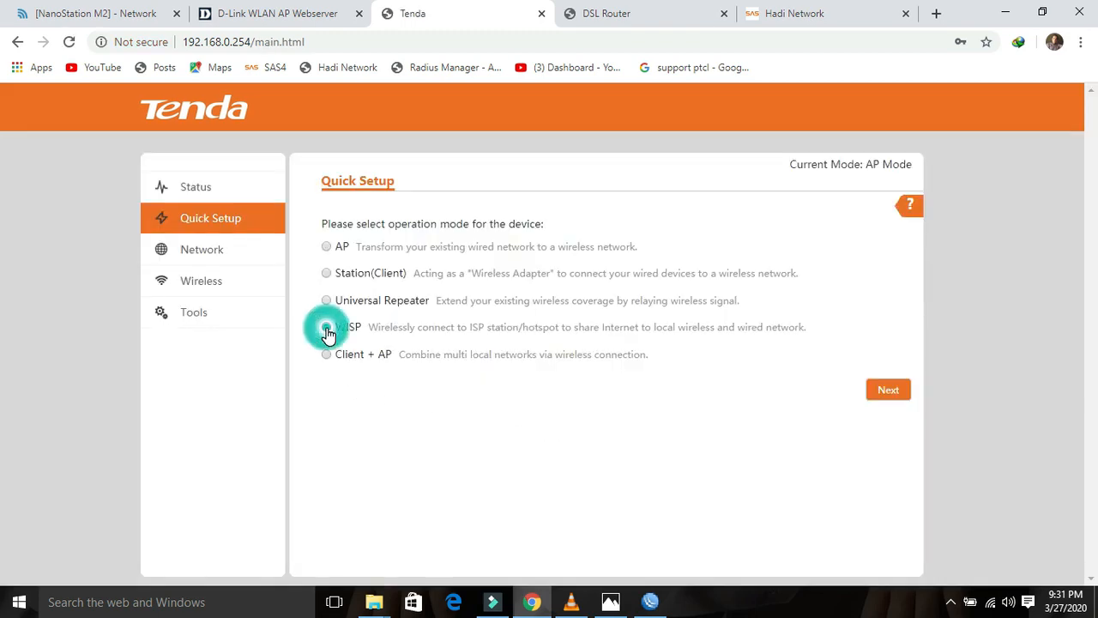
click(888, 391)
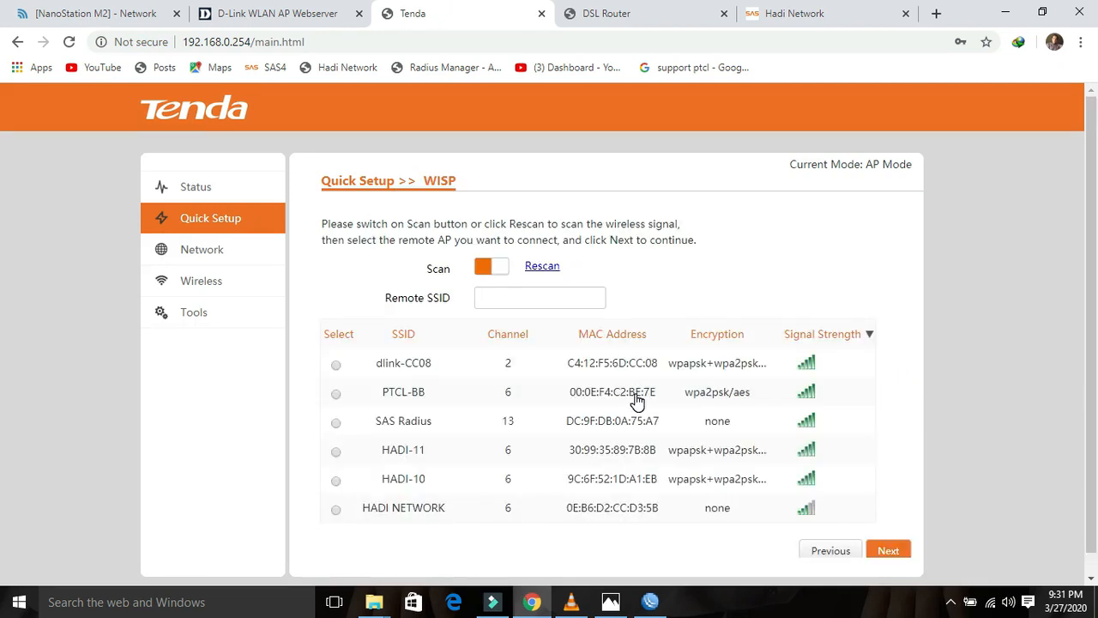
click(336, 422)
click(888, 550)
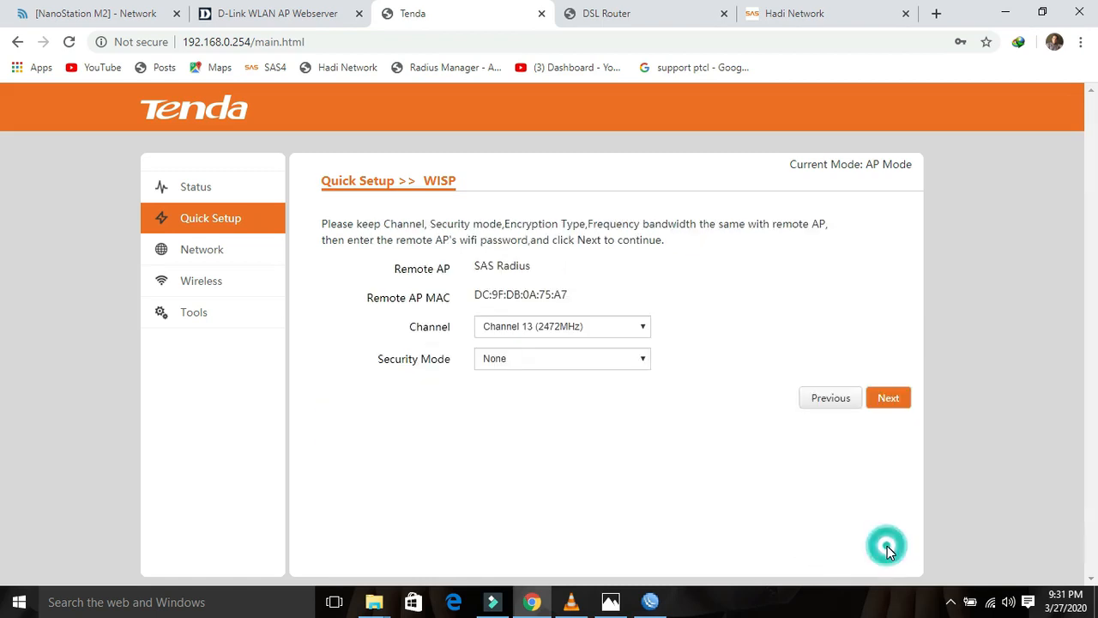
click(887, 399)
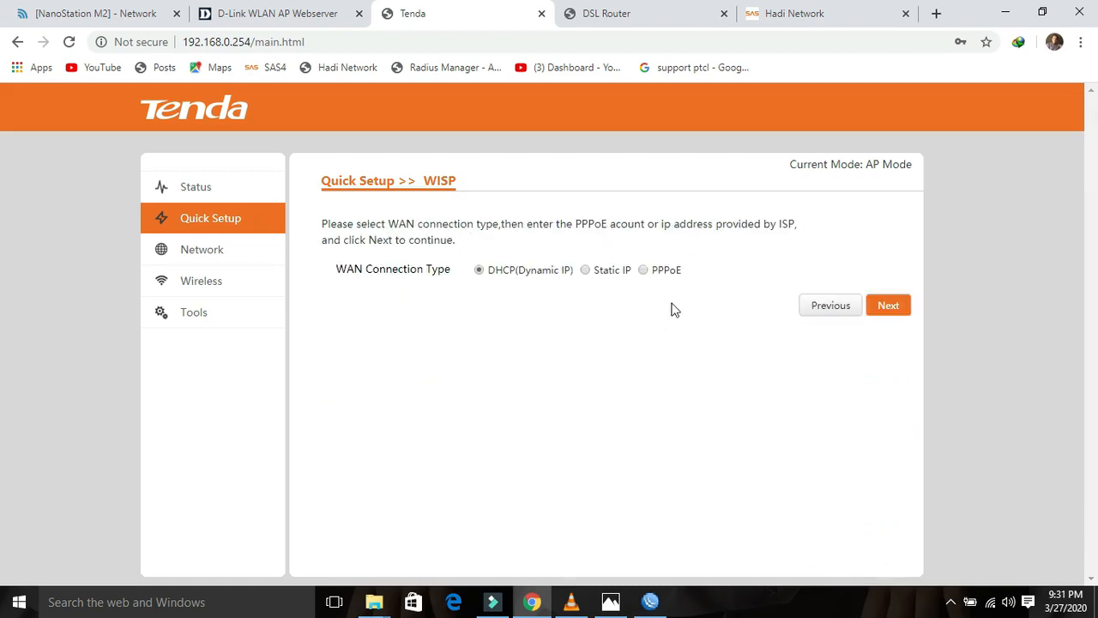
Step: Set the WAN type to PPPoE and keep the wireless and LAN IP settings. Save so the router reboots
click(643, 271)
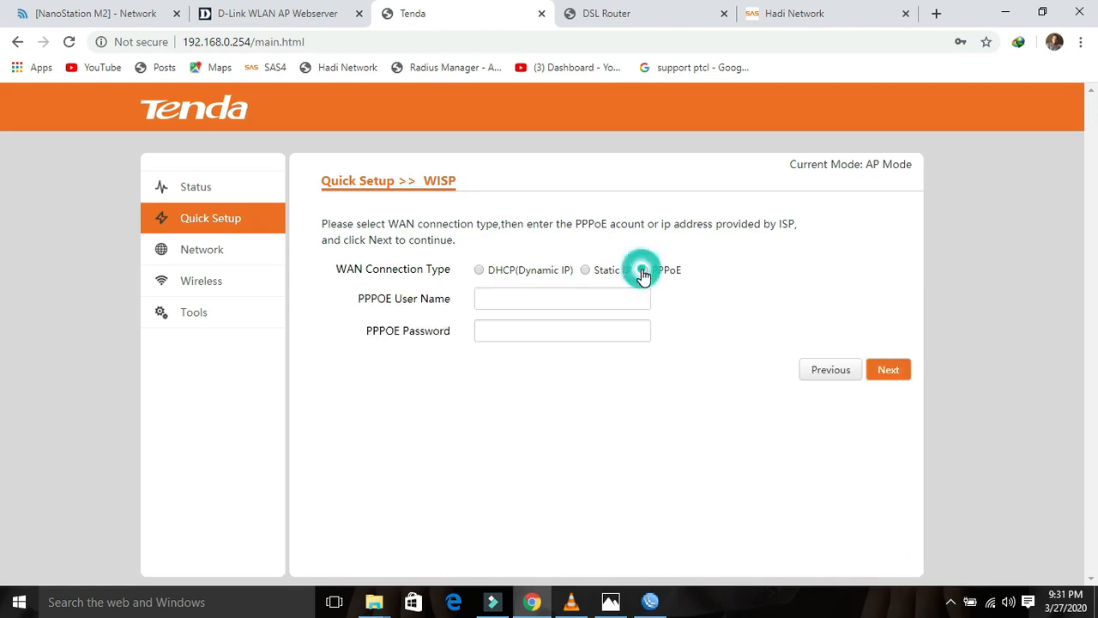
click(599, 297)
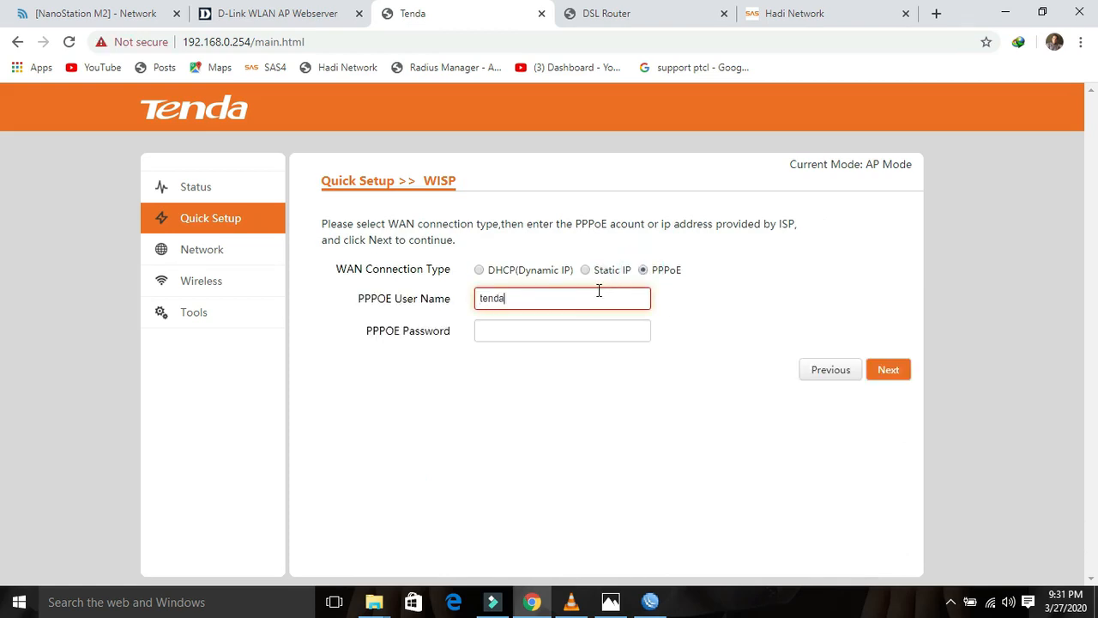
key(Tab)
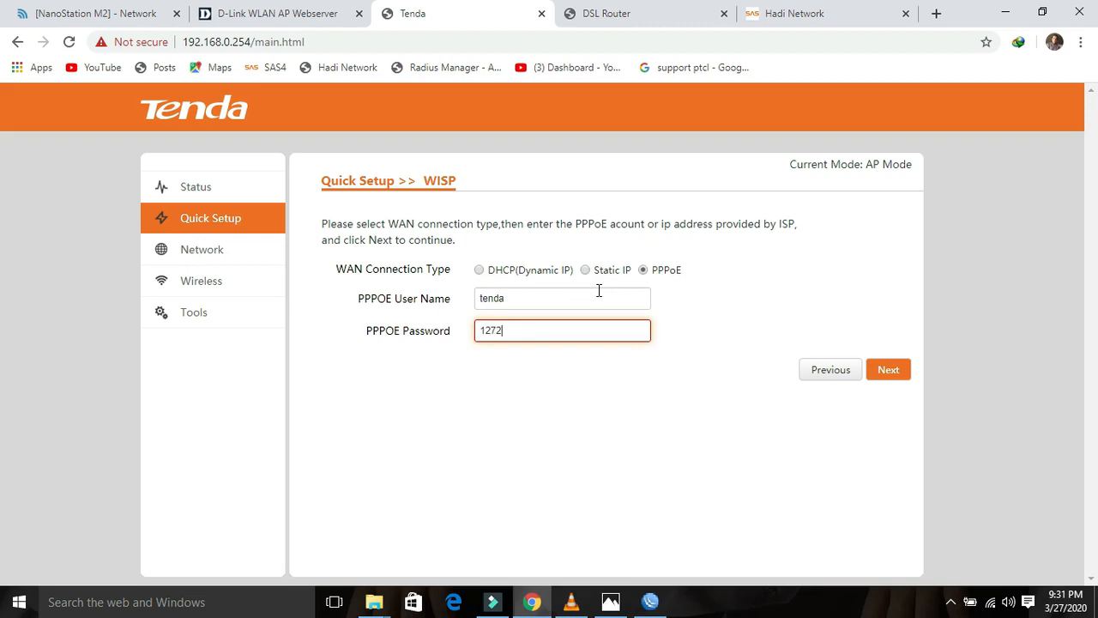
click(894, 378)
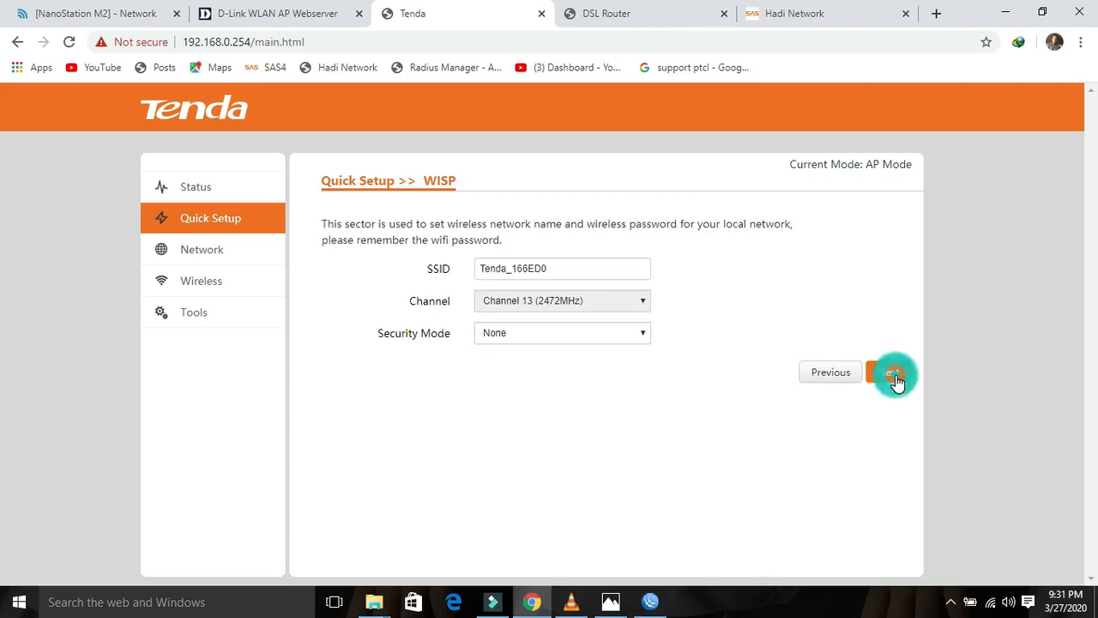
drag(554, 279, 434, 272)
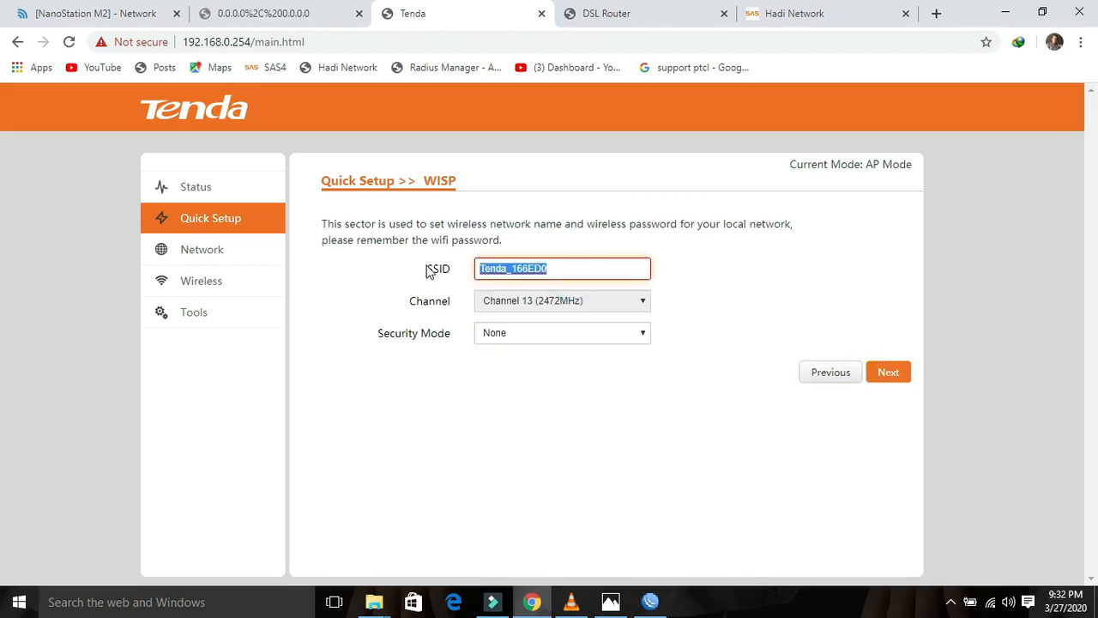
click(879, 377)
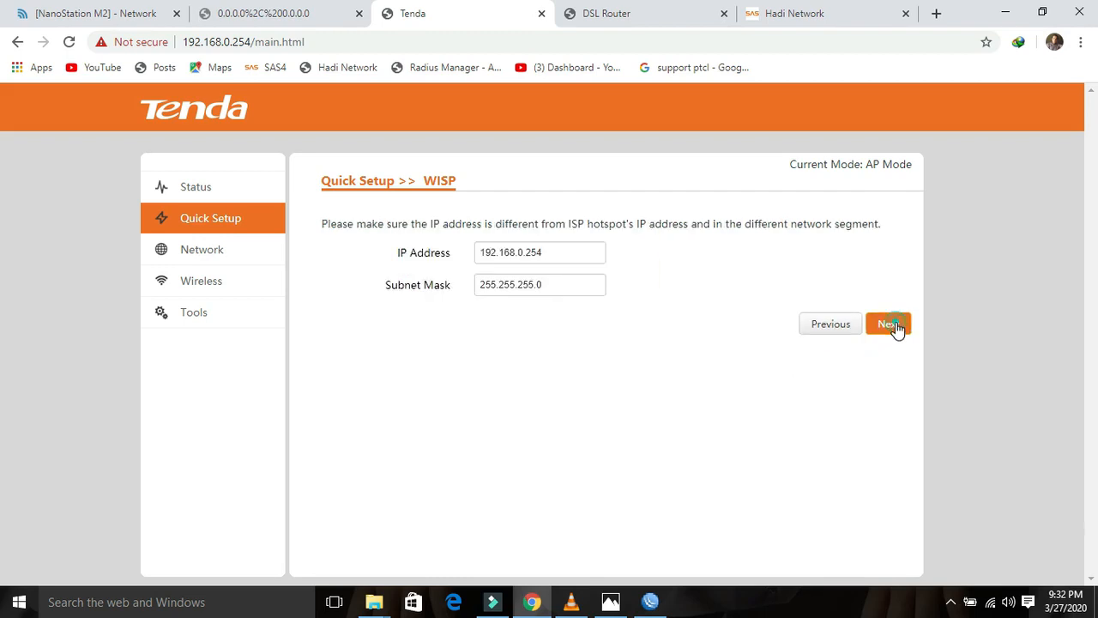
click(895, 324)
click(889, 555)
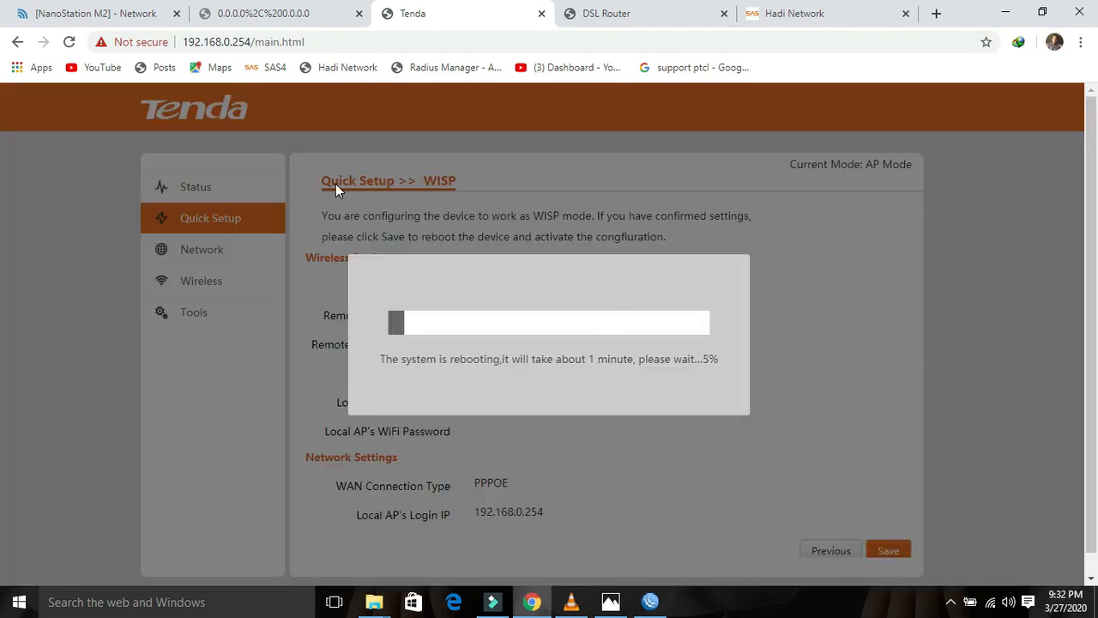
click(648, 17)
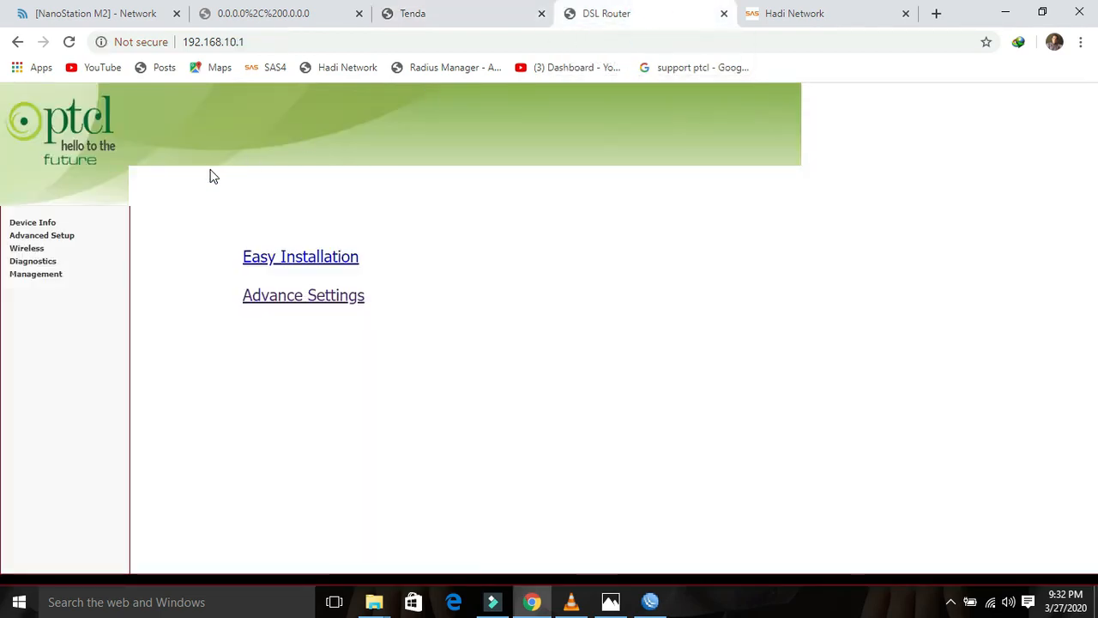
Step: Remove the ppp1.1, ppp0.1, atm3.1 and atm1.1 WAN services
click(65, 237)
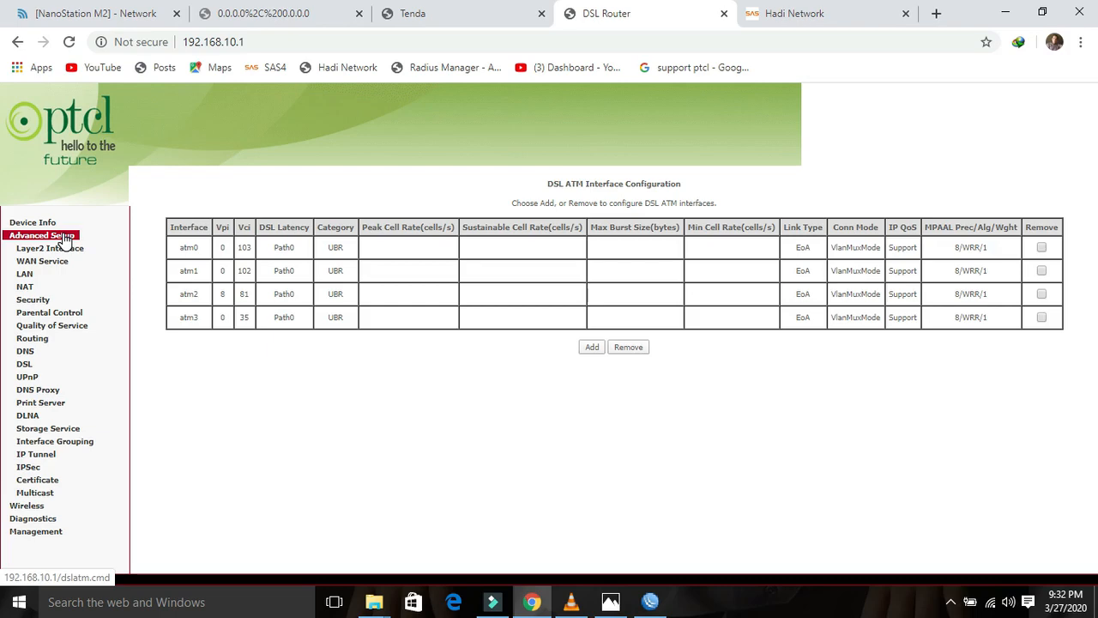
click(58, 261)
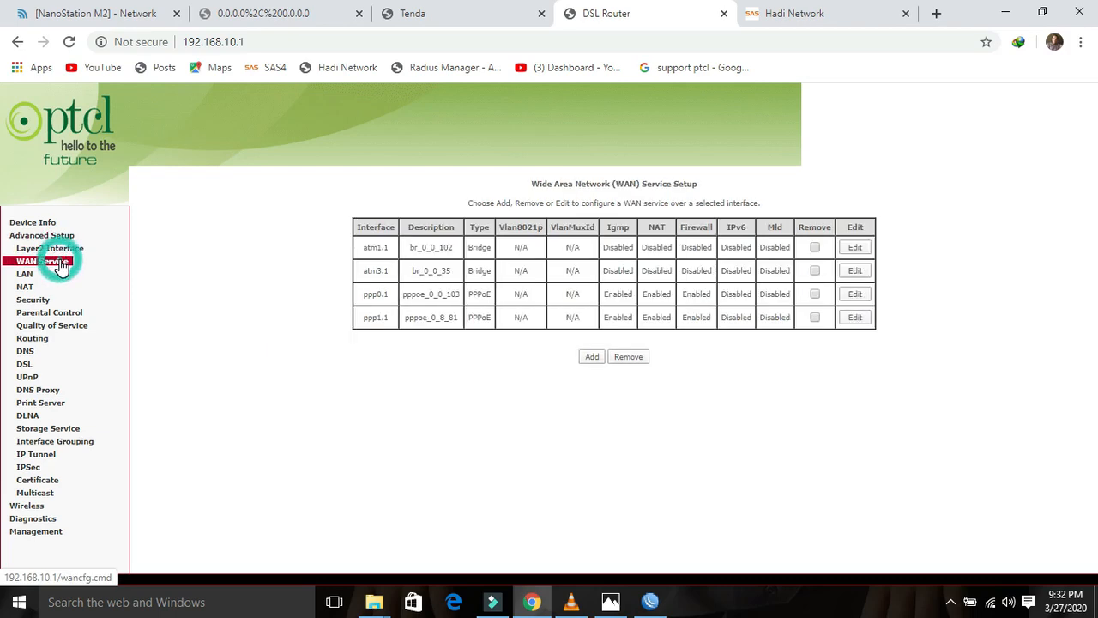
click(815, 317)
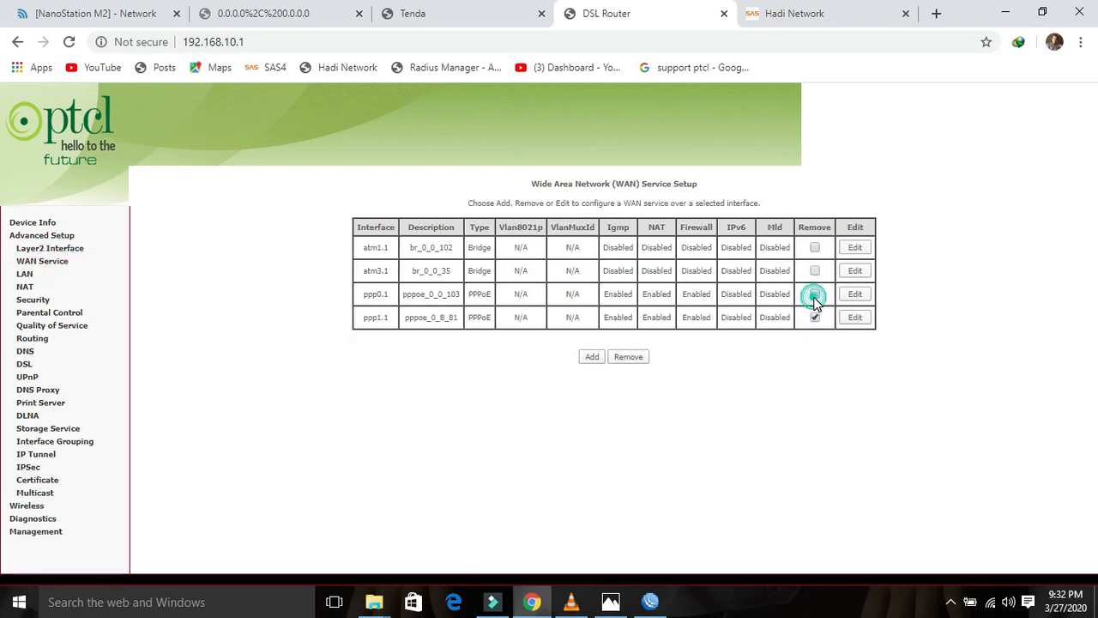
click(815, 293)
click(815, 270)
click(815, 247)
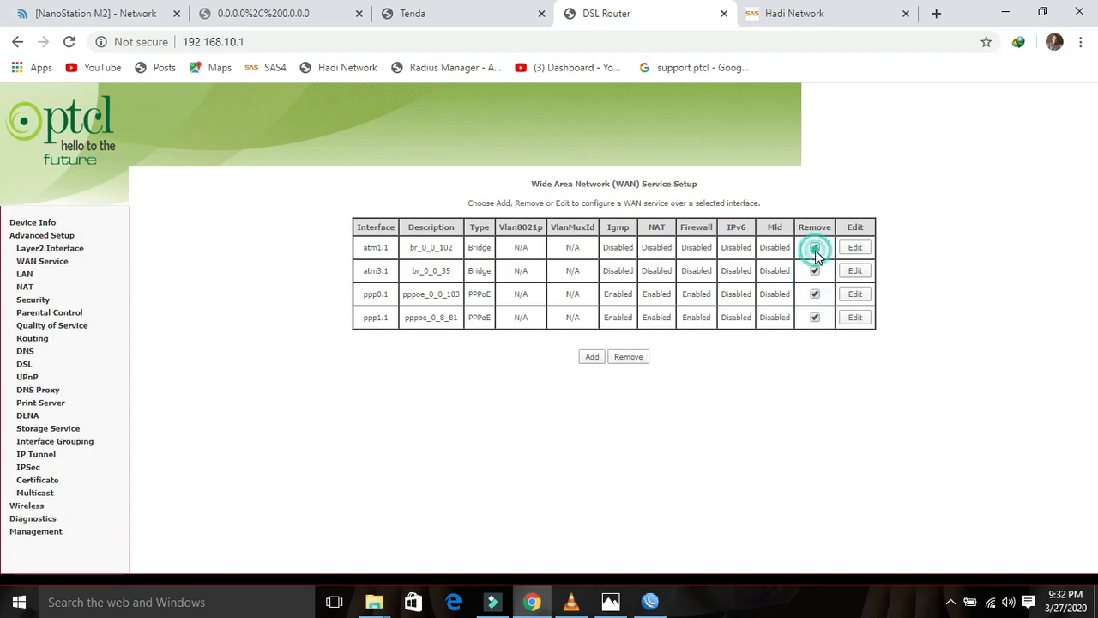
click(628, 356)
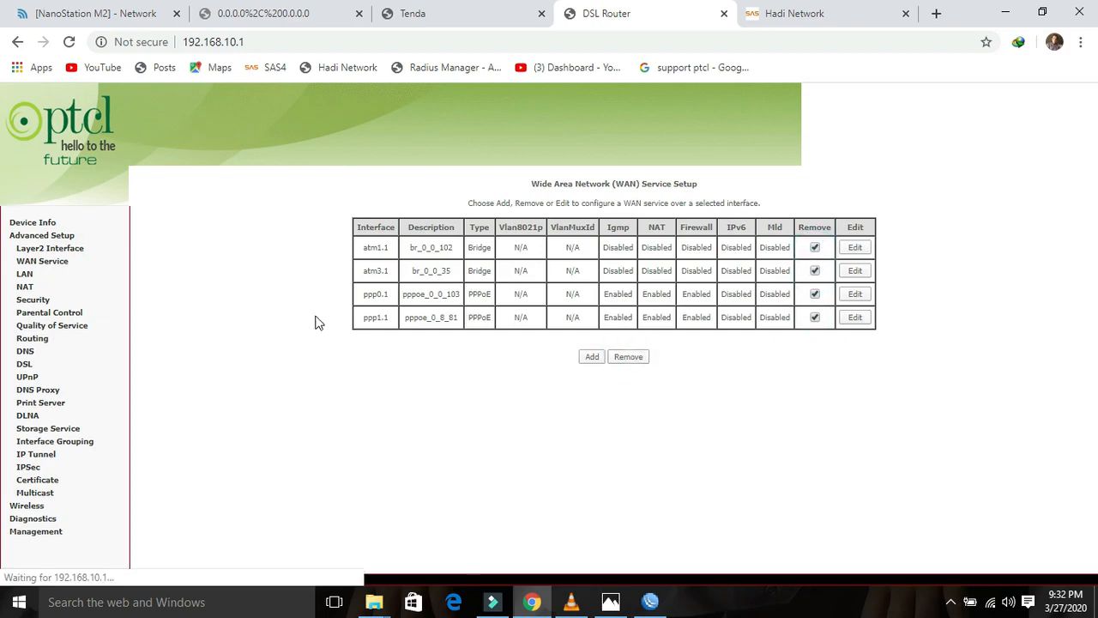
Step: Add eth3/ETH4 as the Ethernet WAN interface and save it
click(62, 249)
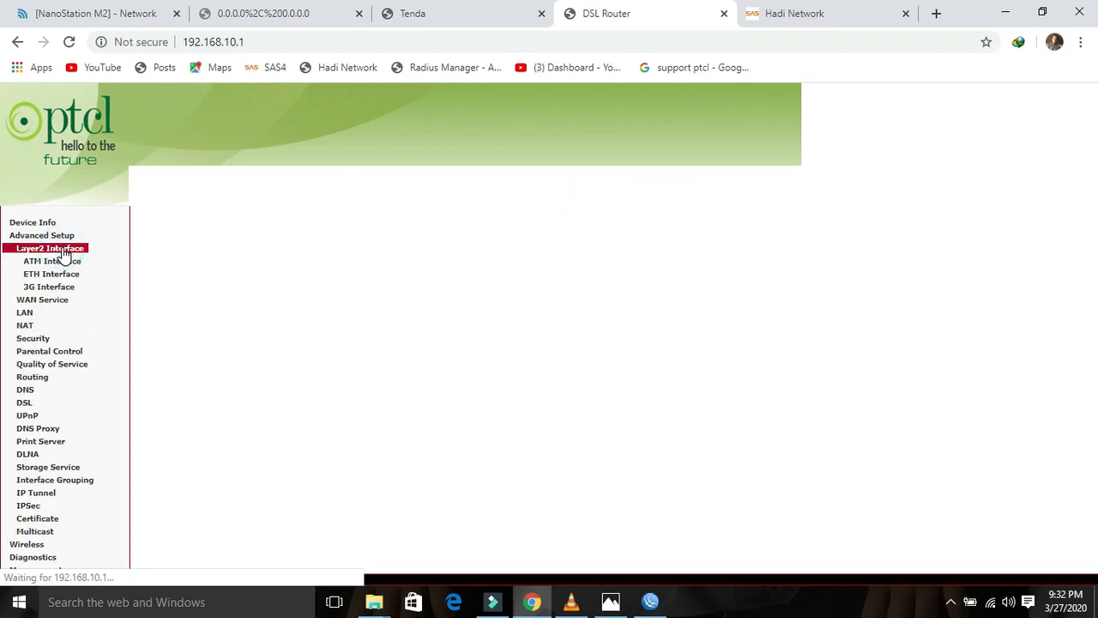
click(53, 274)
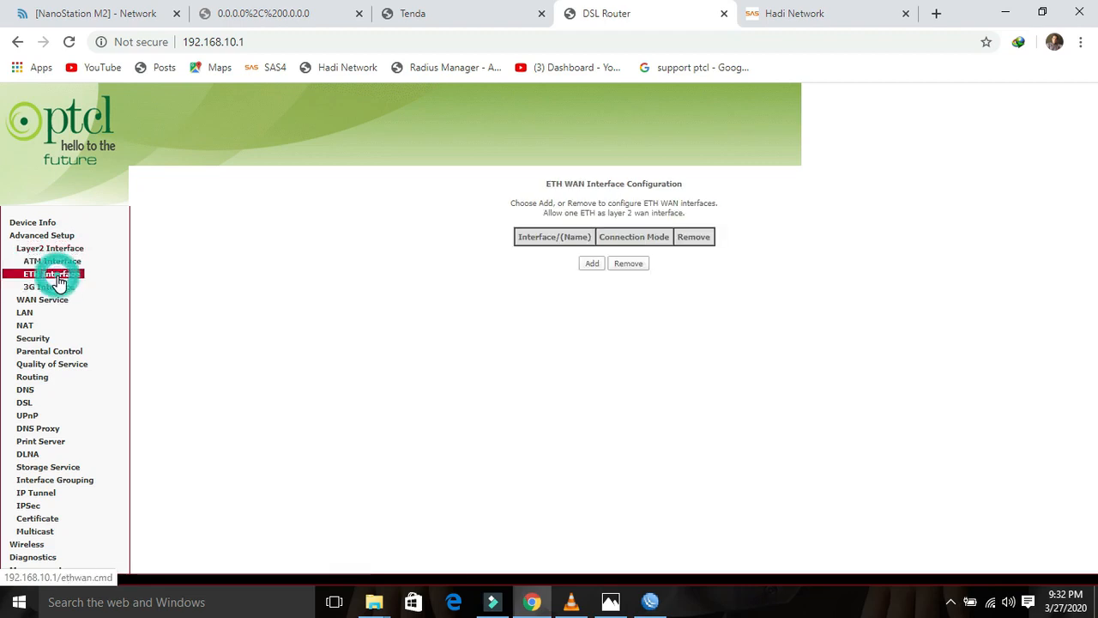
click(591, 264)
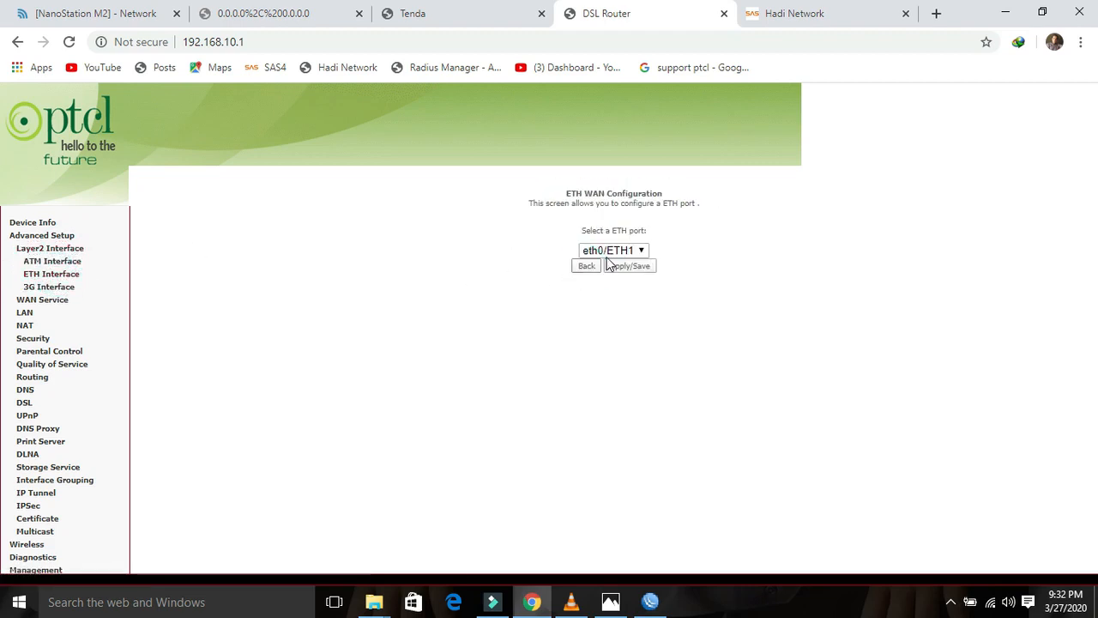
click(611, 250)
click(605, 305)
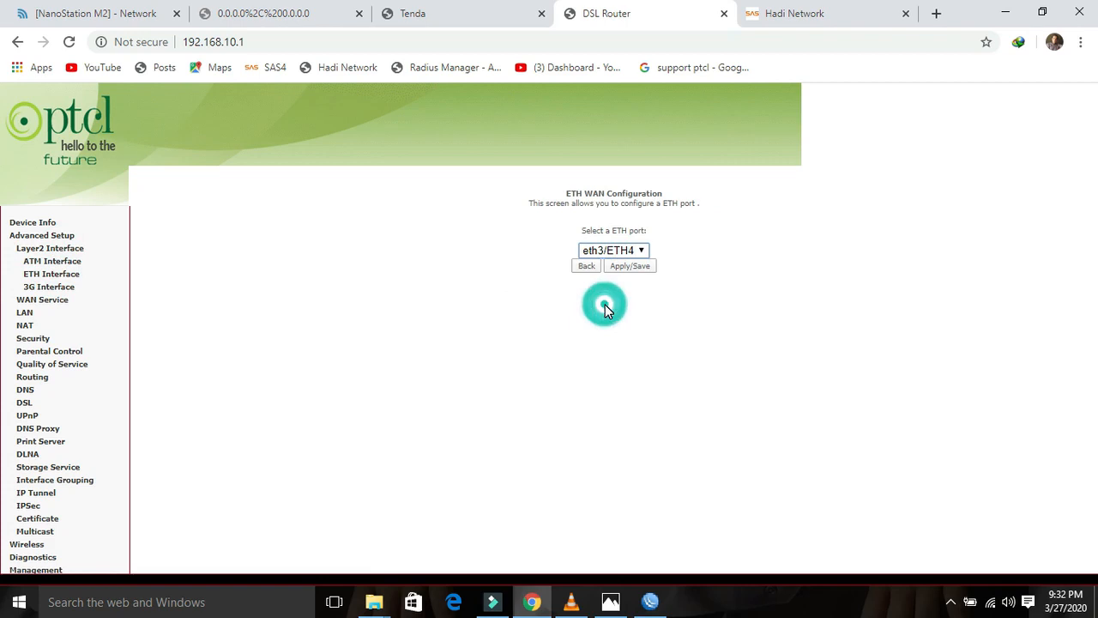
click(629, 266)
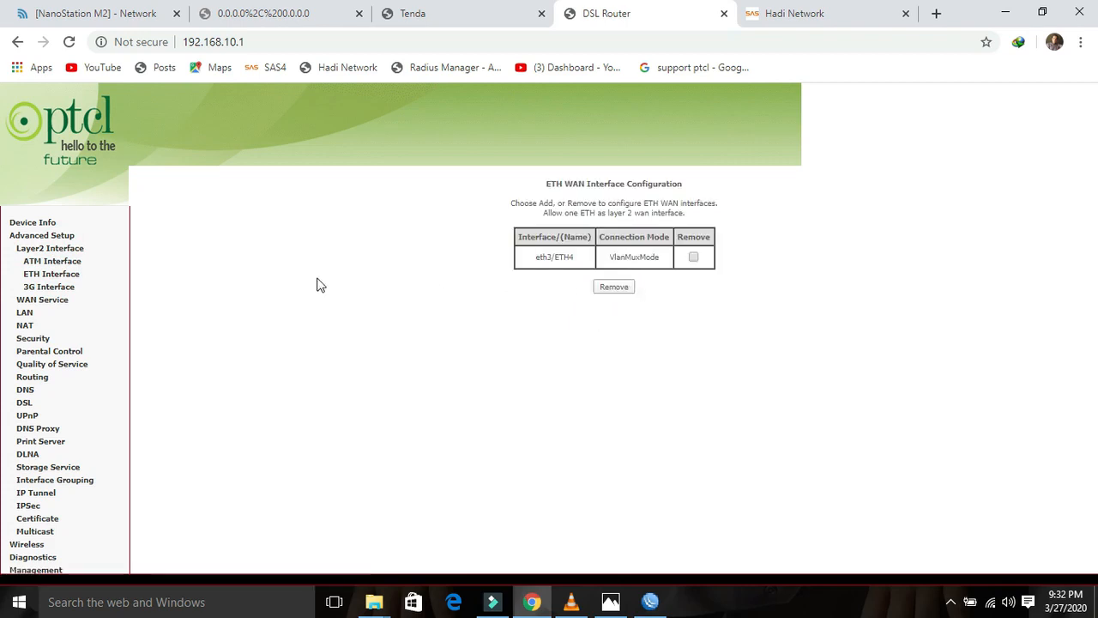
Step: Start a new WAN service on eth3/ETH4 using the PPPoE service type
click(43, 302)
click(590, 264)
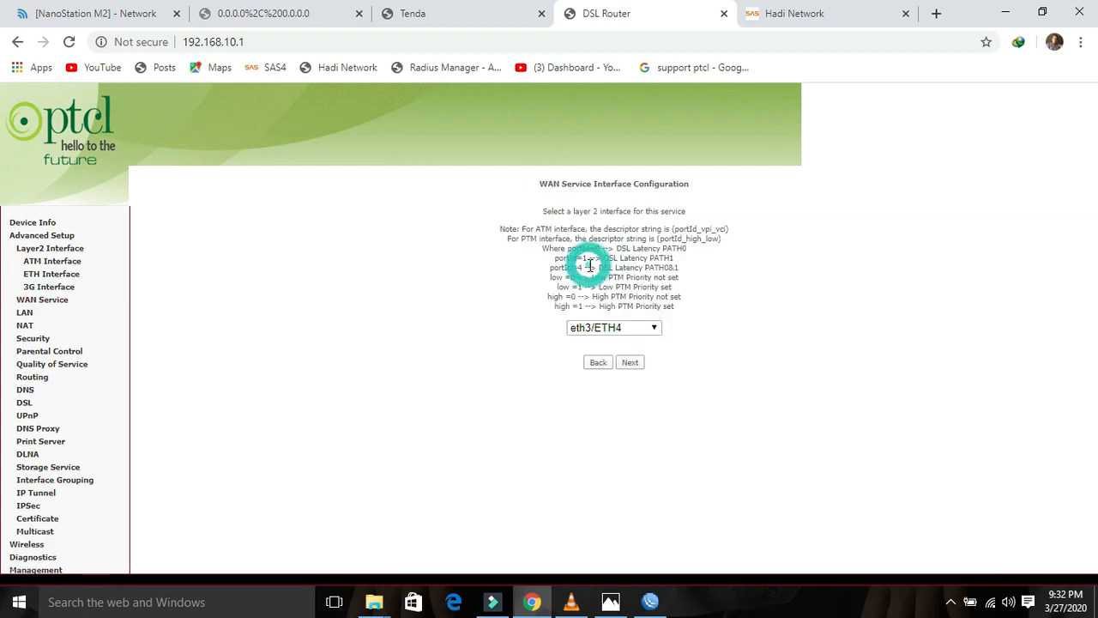
click(619, 327)
click(610, 396)
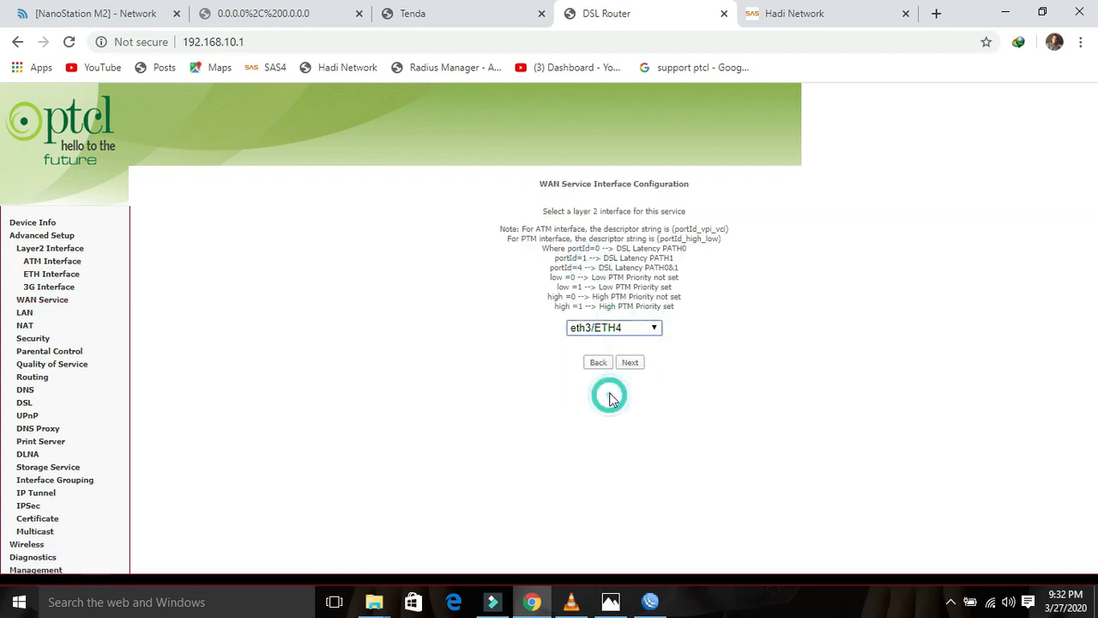
click(630, 363)
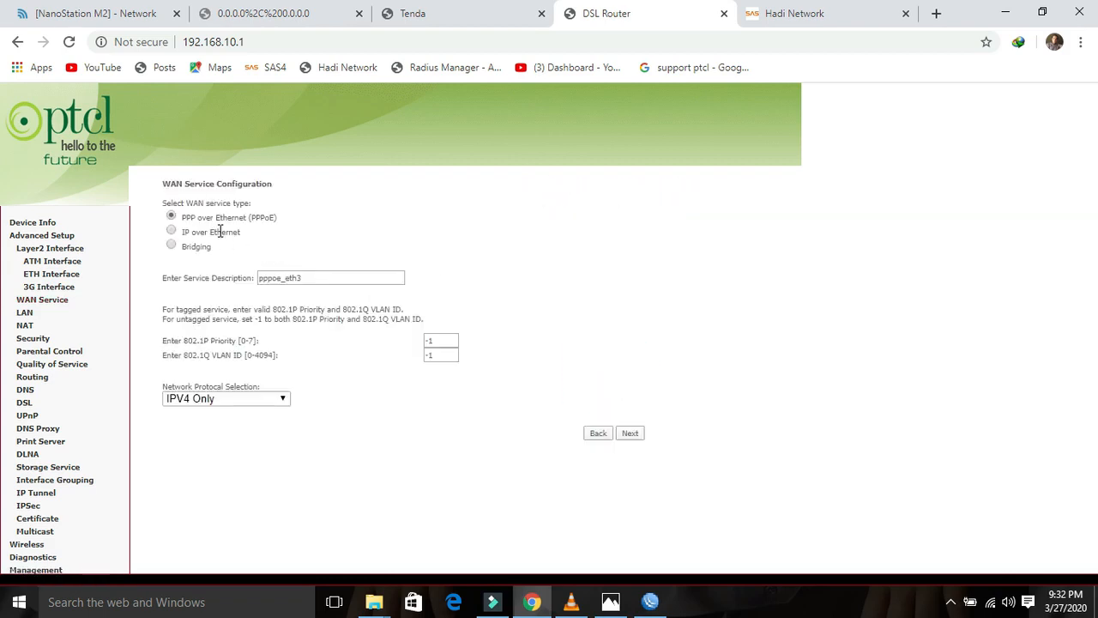
click(630, 433)
Step: Enter the PTCL user's PPP username, checked against the SAS Radius users list, and its password
click(314, 244)
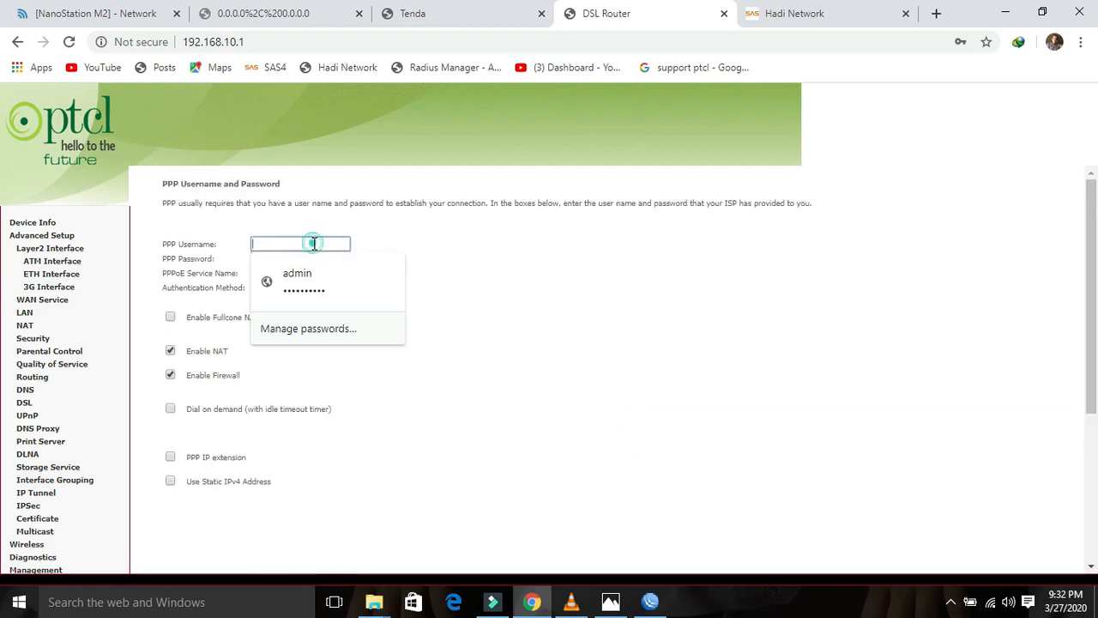
text(ptcl3)
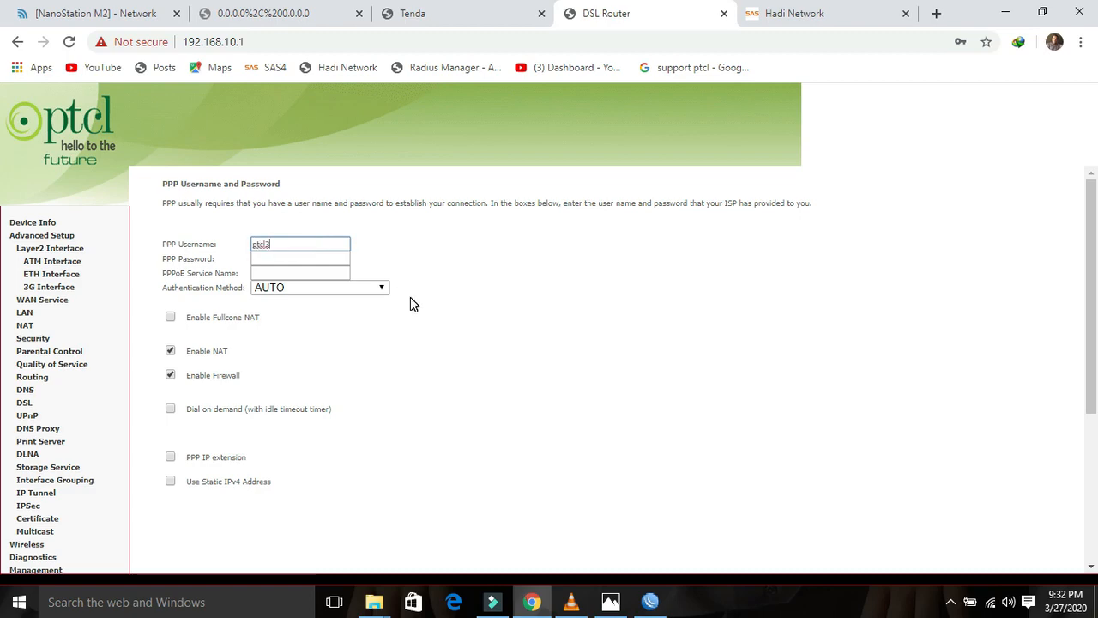
click(845, 10)
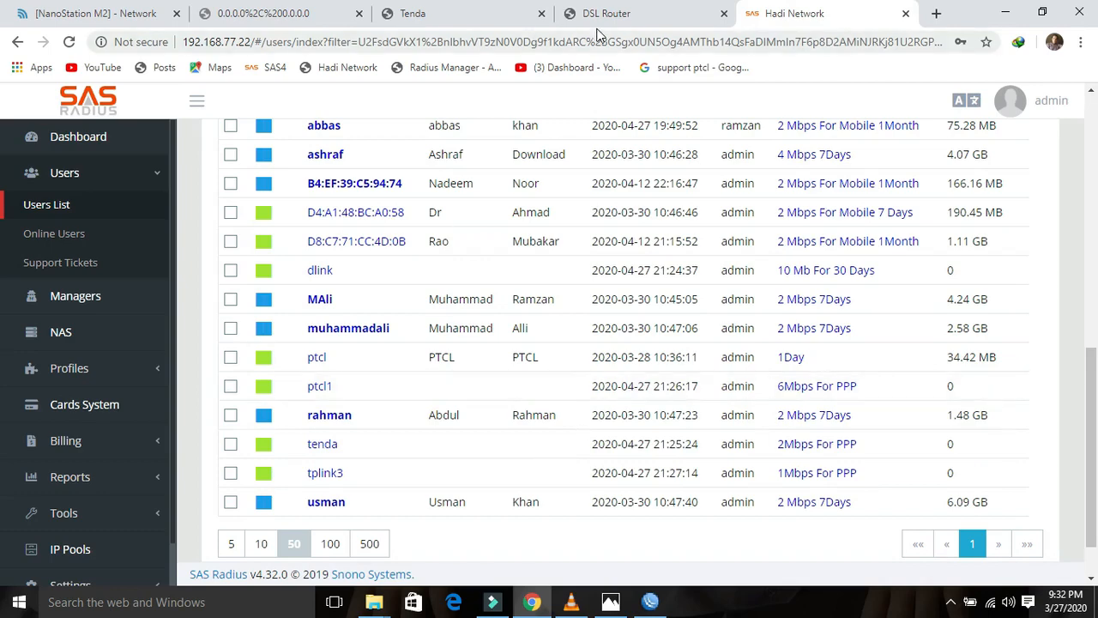
click(347, 388)
drag(346, 391, 310, 388)
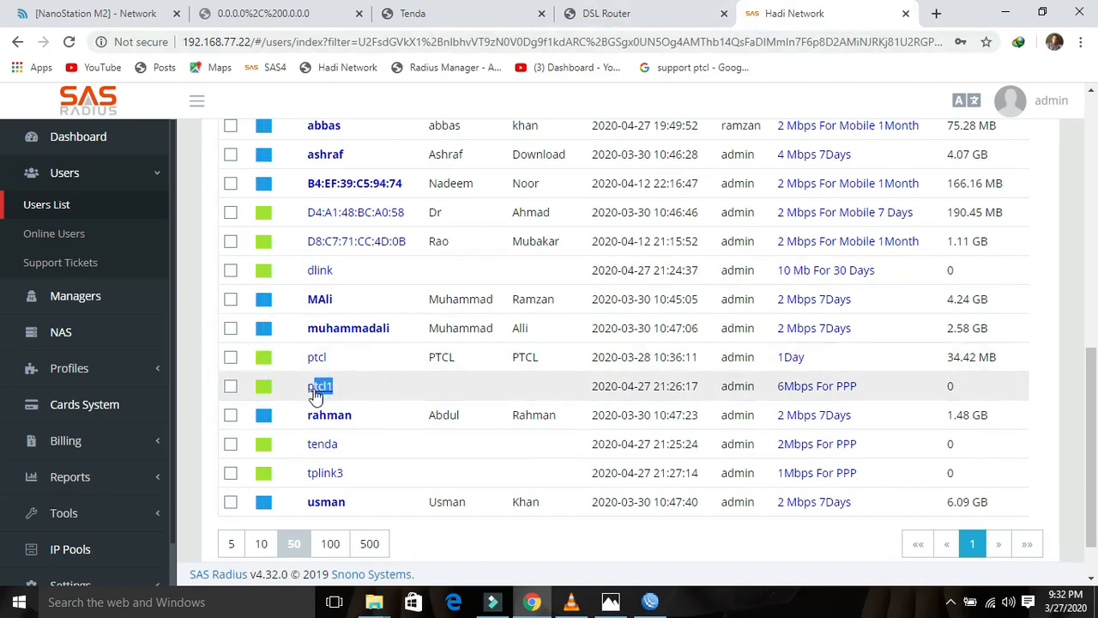
click(613, 19)
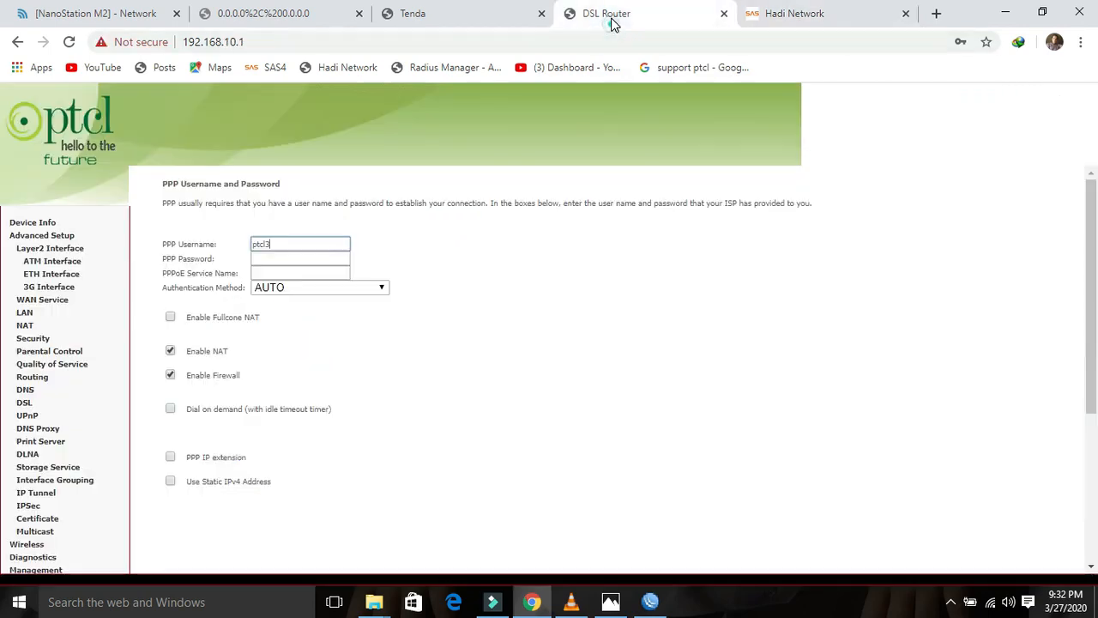
click(287, 243)
key(BackSpace)
text(1)
key(Tab)
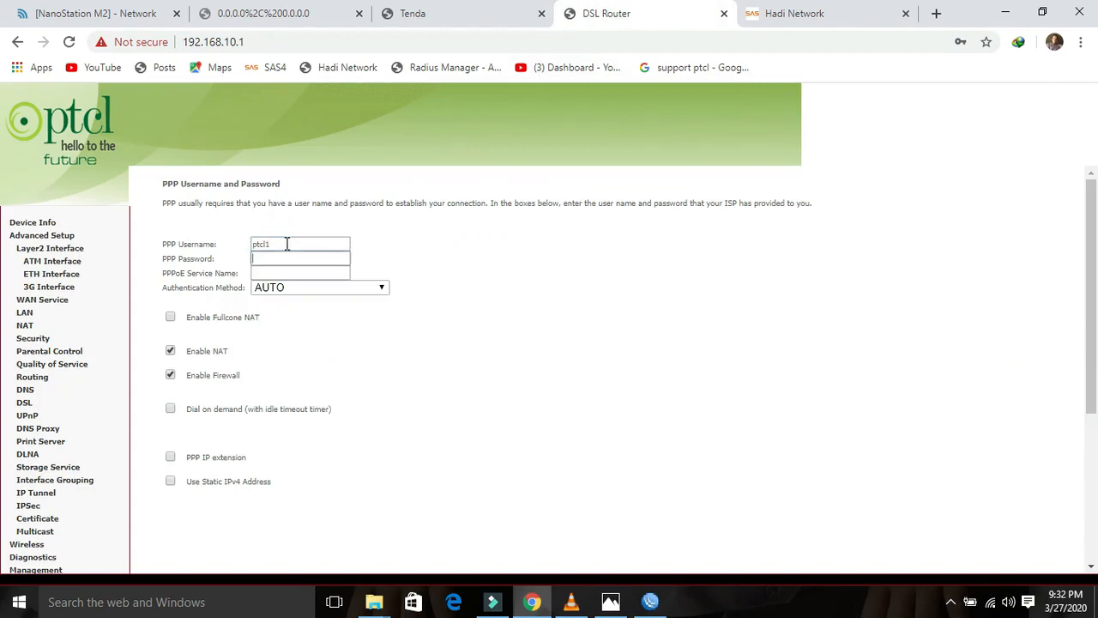
text(ptcl)
Step: Enable PPP debug mode and accept the gateway and DNS defaults. Apply/save the new WAN service
drag(1090, 251, 1087, 390)
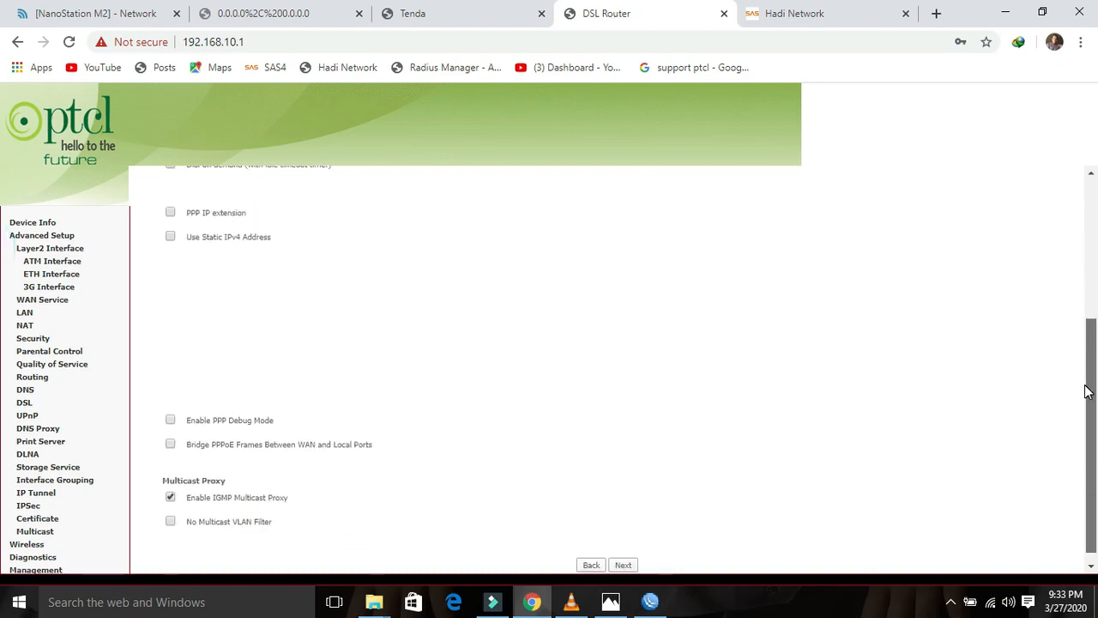
click(170, 422)
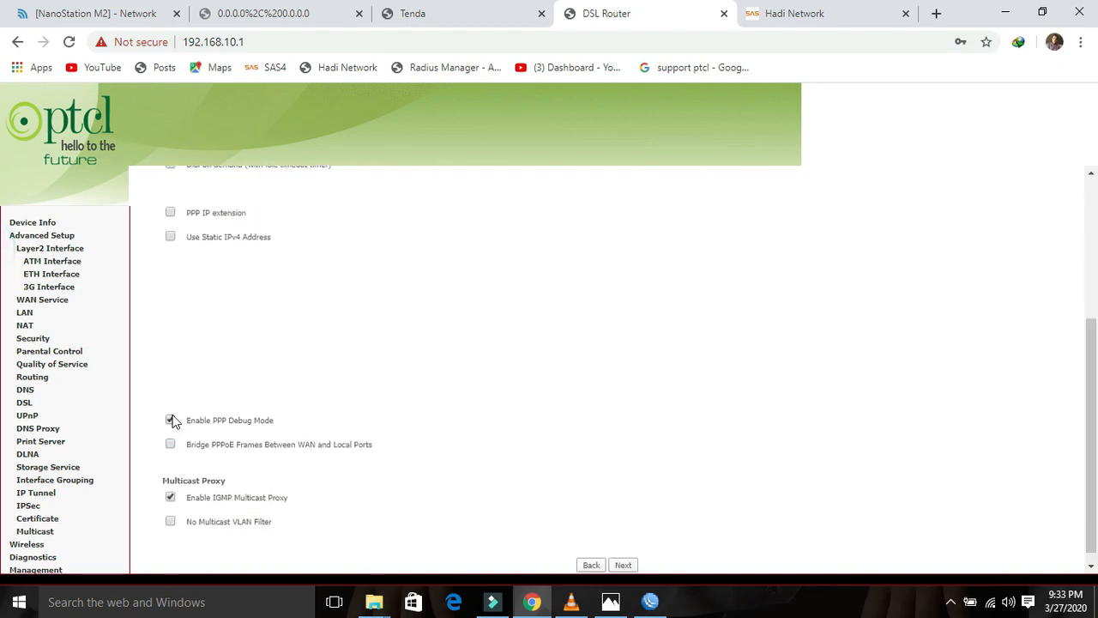
drag(1090, 396, 1091, 420)
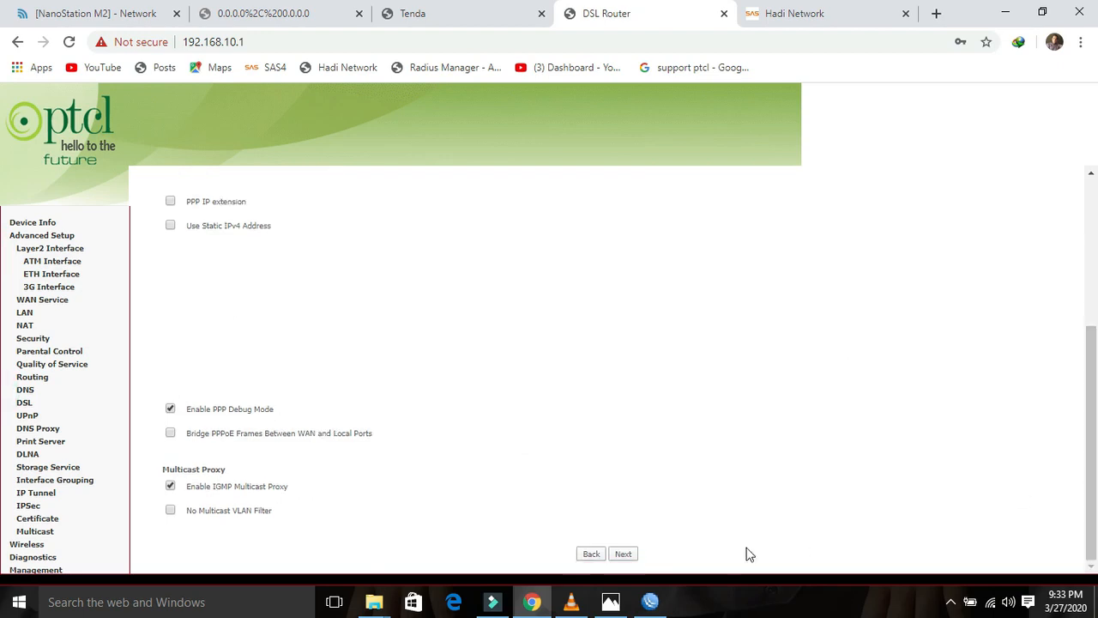
click(625, 562)
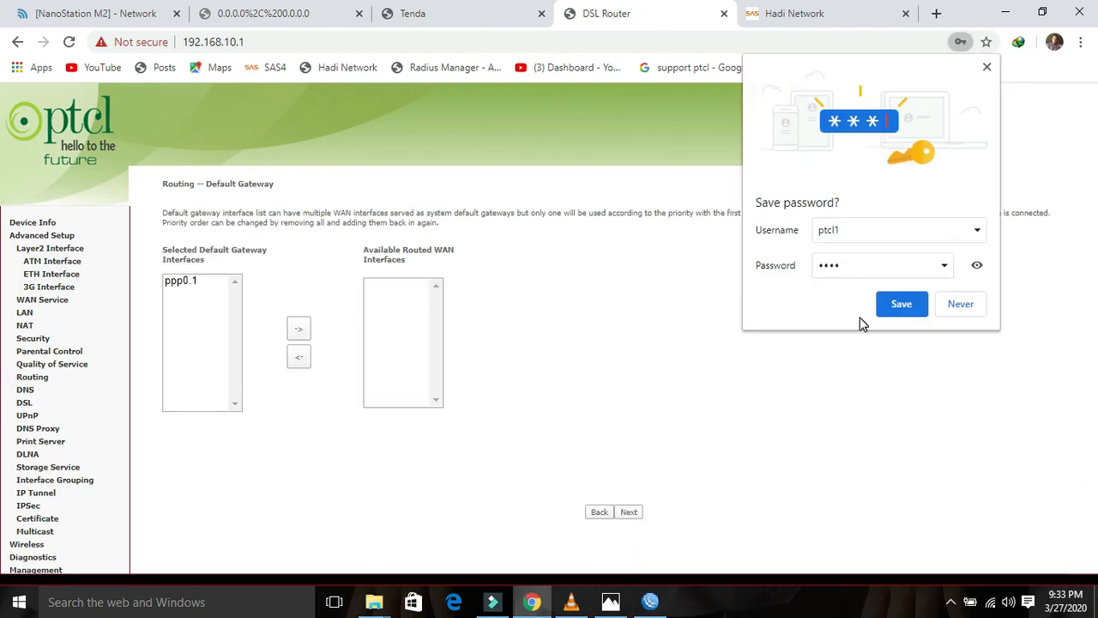
click(959, 302)
click(631, 513)
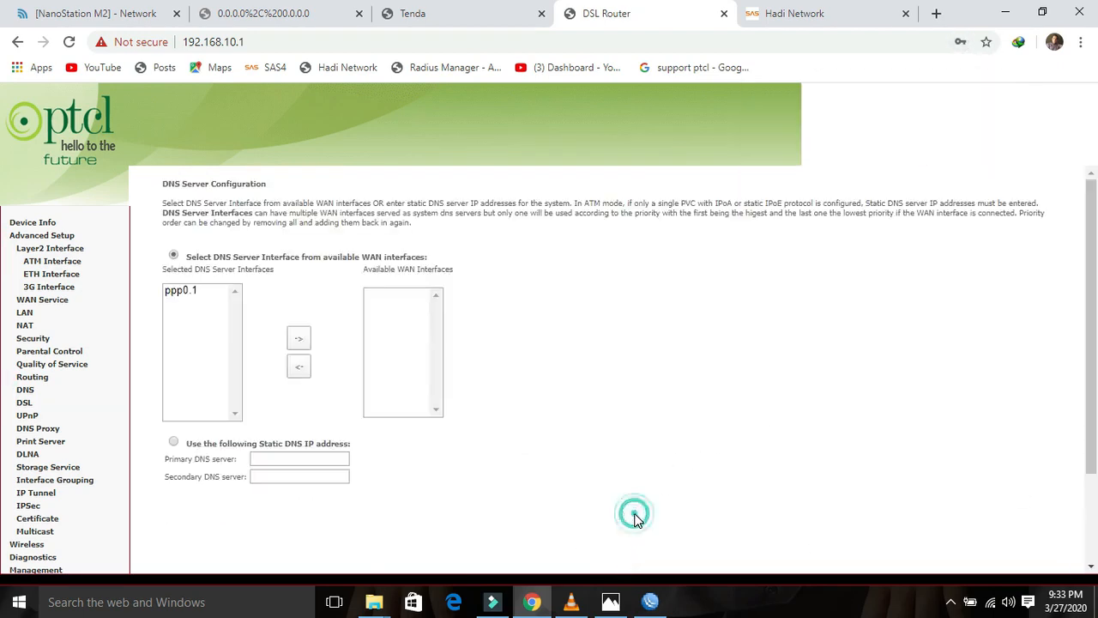
drag(1091, 319, 1077, 477)
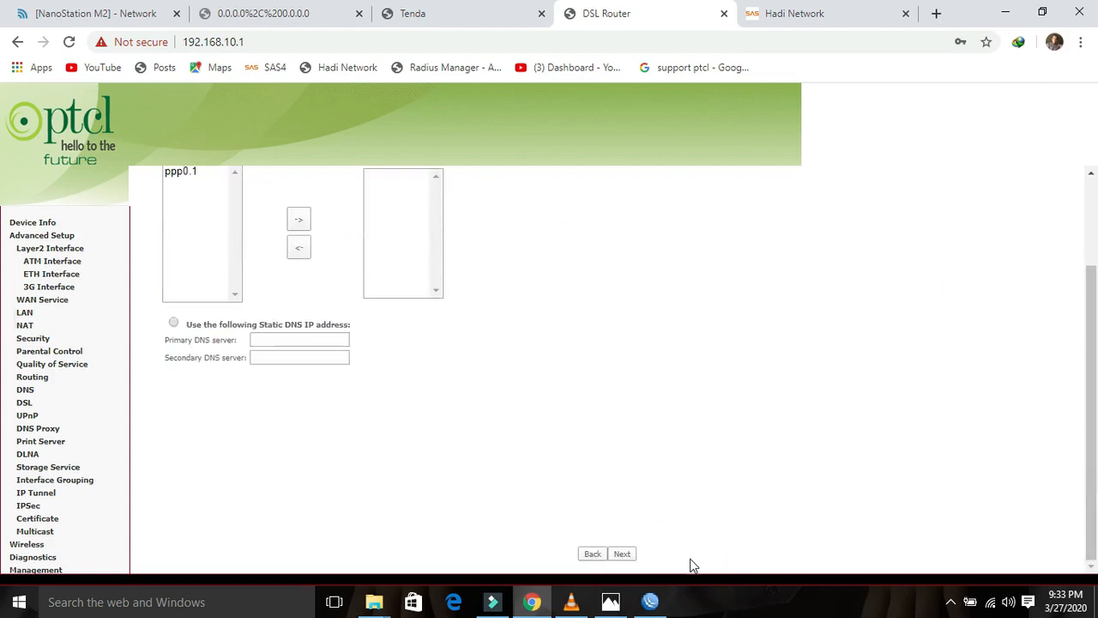
click(627, 554)
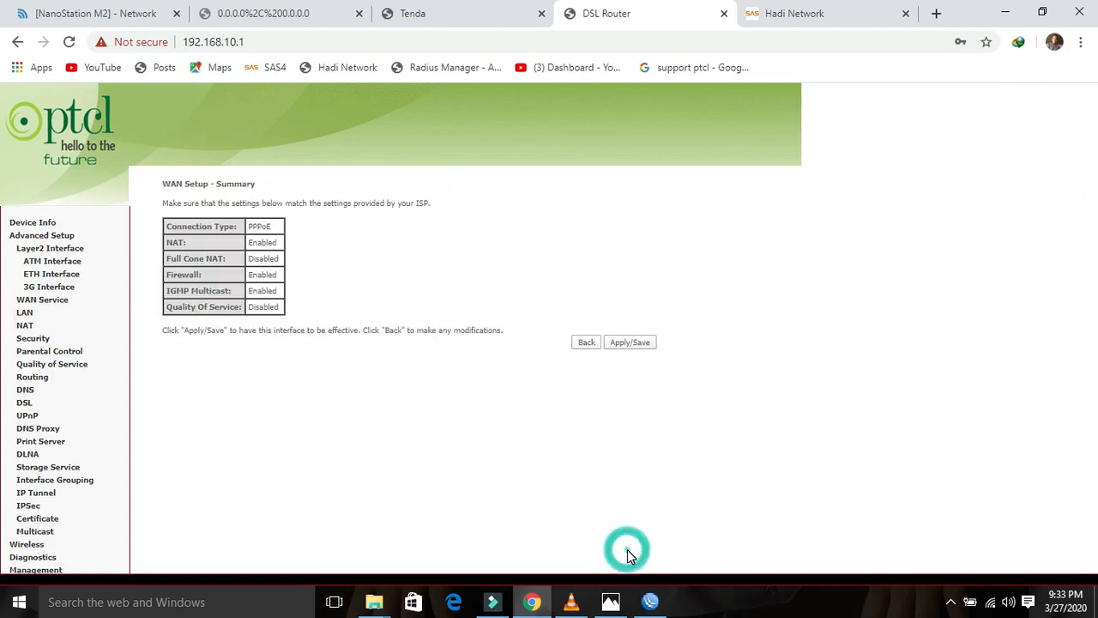
click(633, 344)
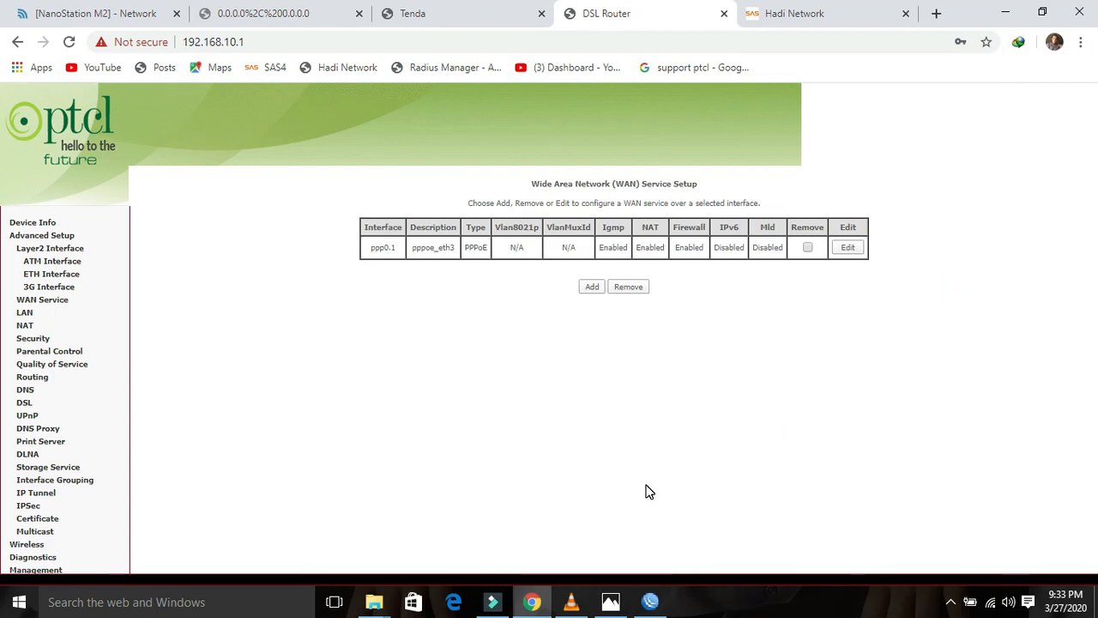
Step: Retry the WinBox connection to the MikroTik router, then close WinBox
click(651, 601)
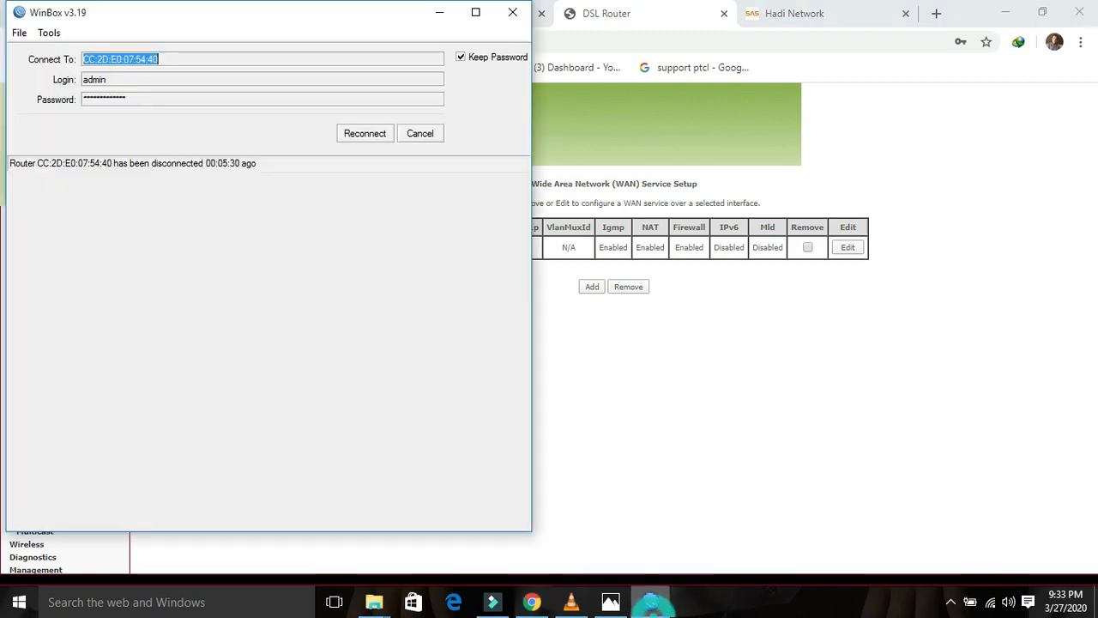
click(372, 134)
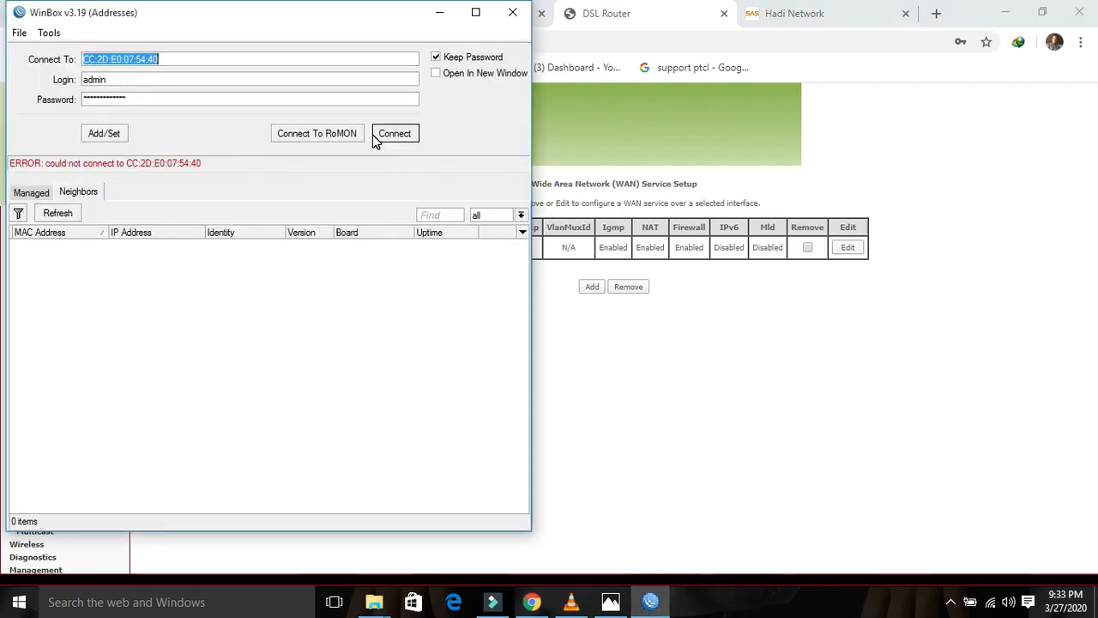
click(512, 14)
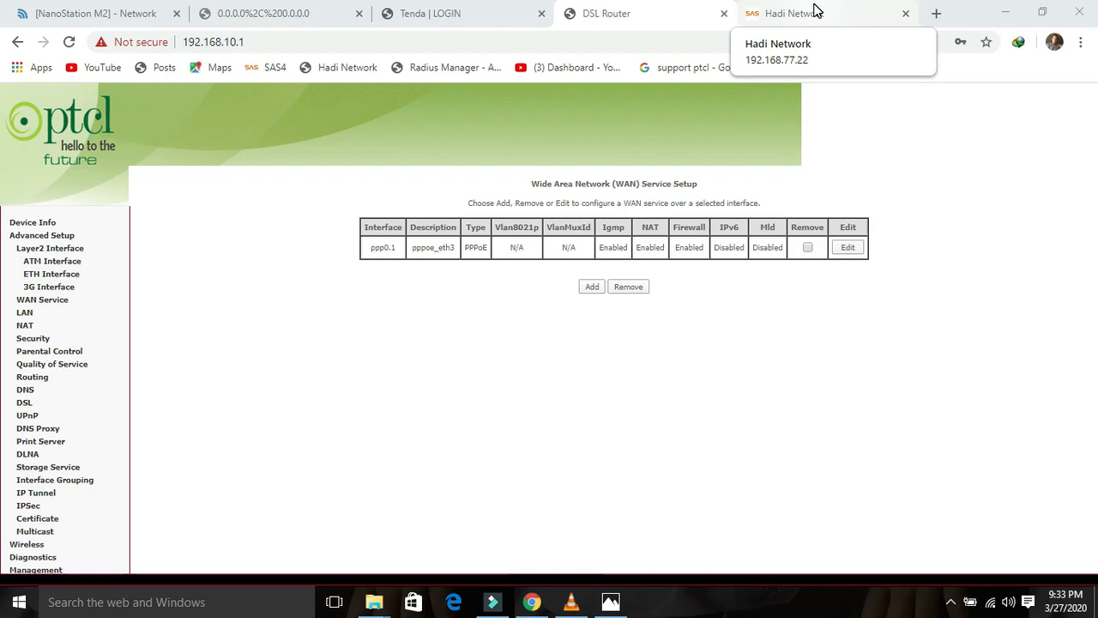
Step: From Network and Sharing Center's adapter list, start dialing the Broadband Connection
right_click(988, 603)
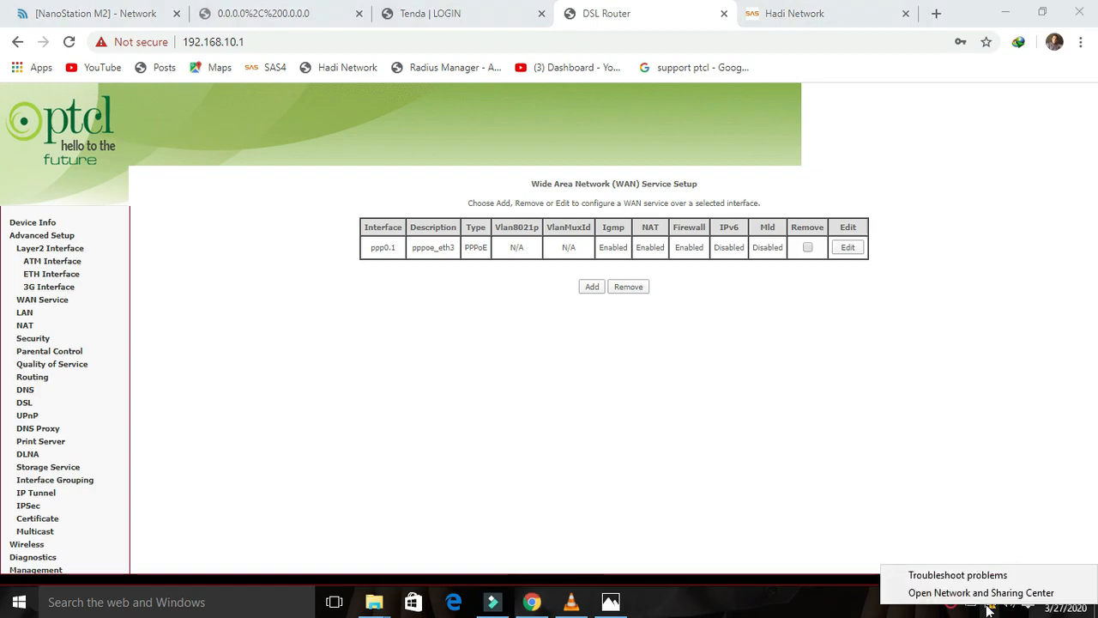
click(981, 591)
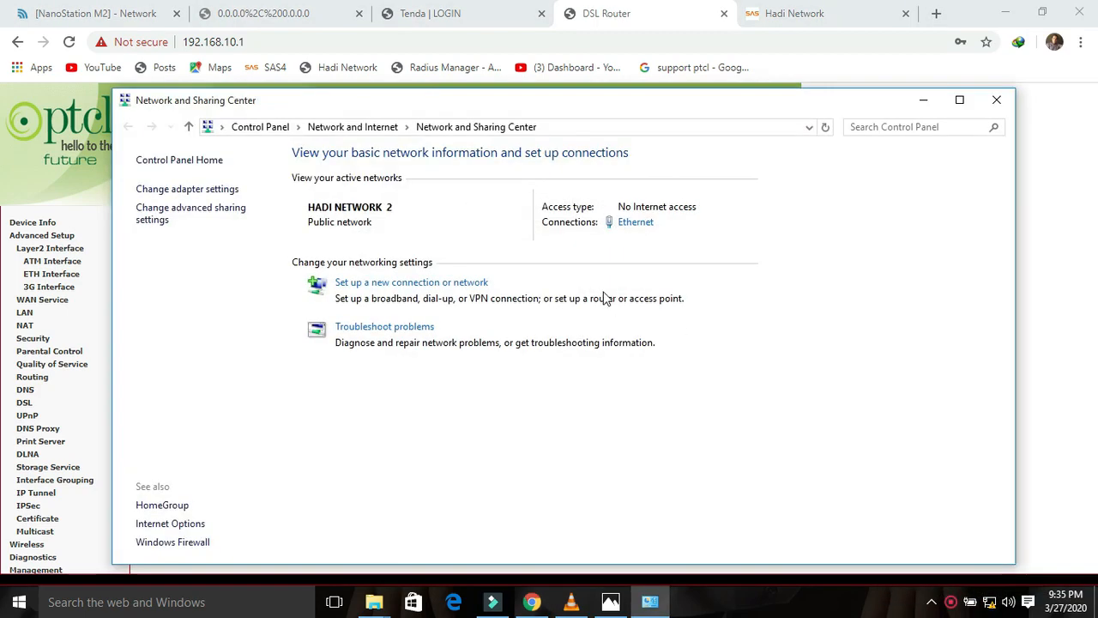
click(215, 189)
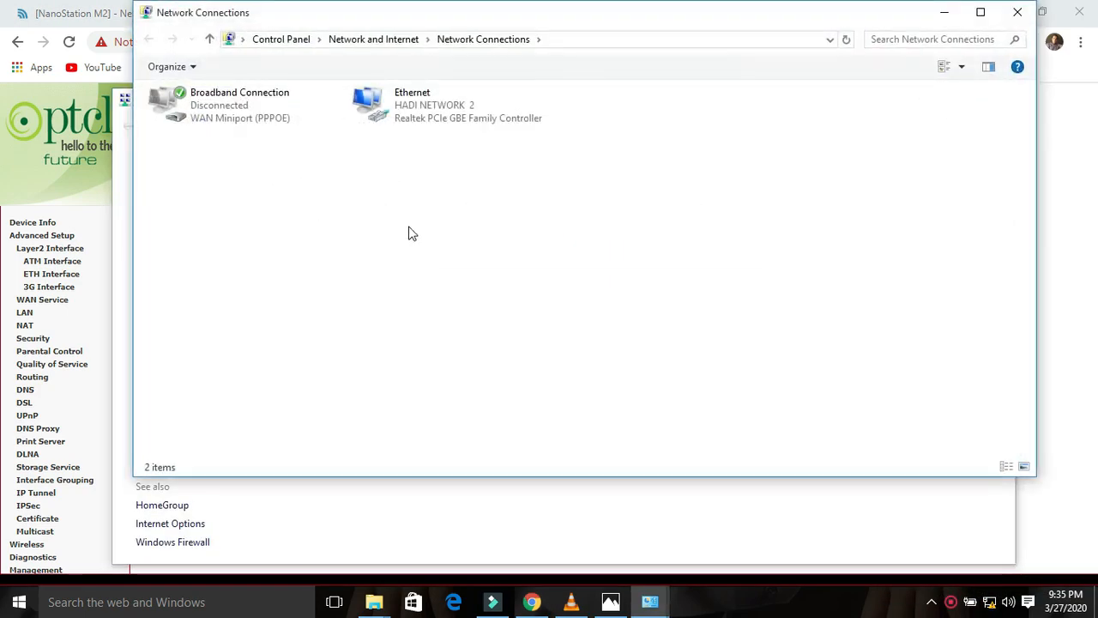
double_click(246, 123)
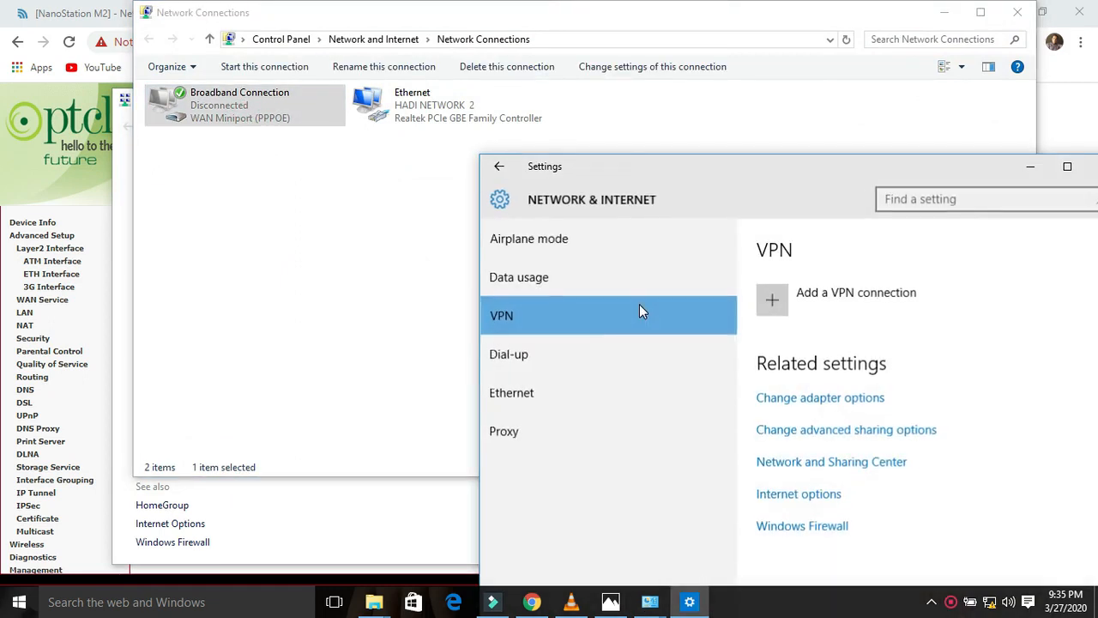
click(521, 360)
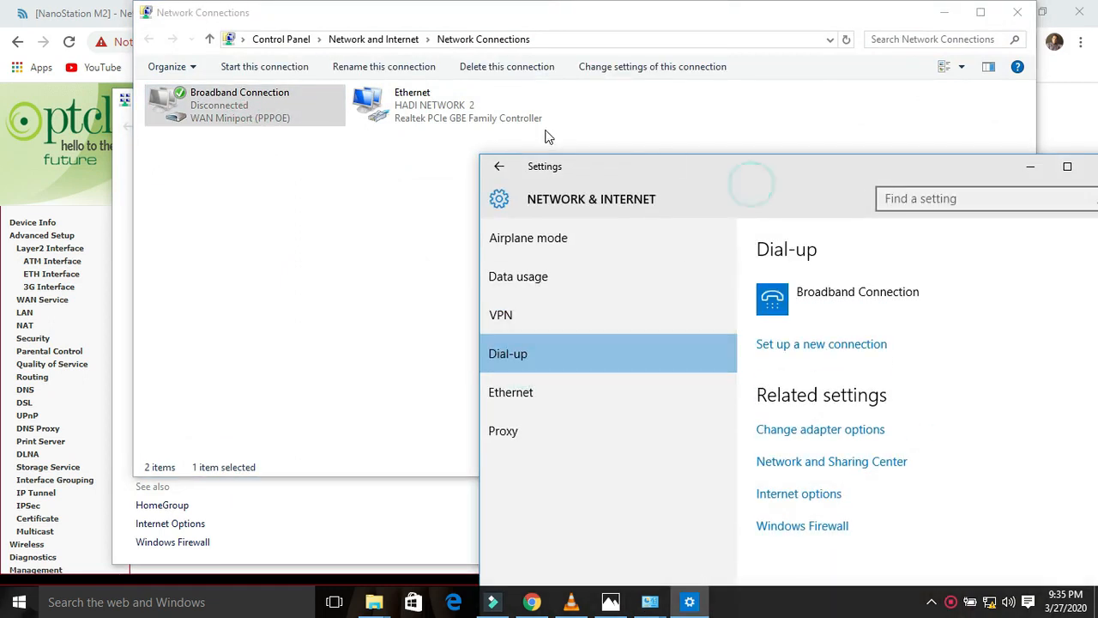
drag(605, 157, 387, 132)
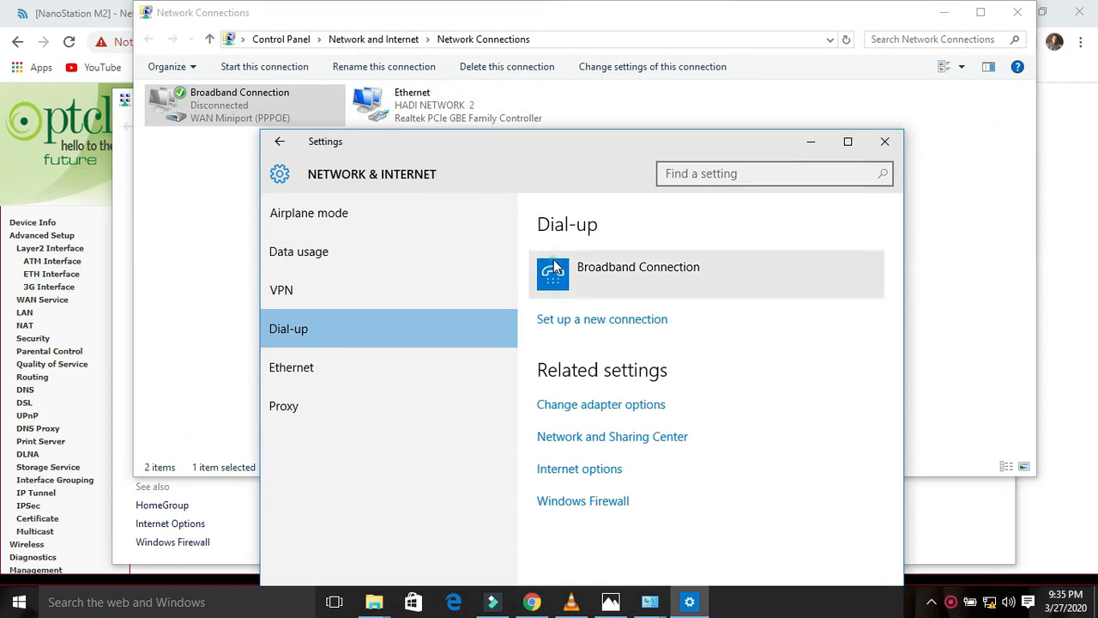
click(600, 296)
click(609, 326)
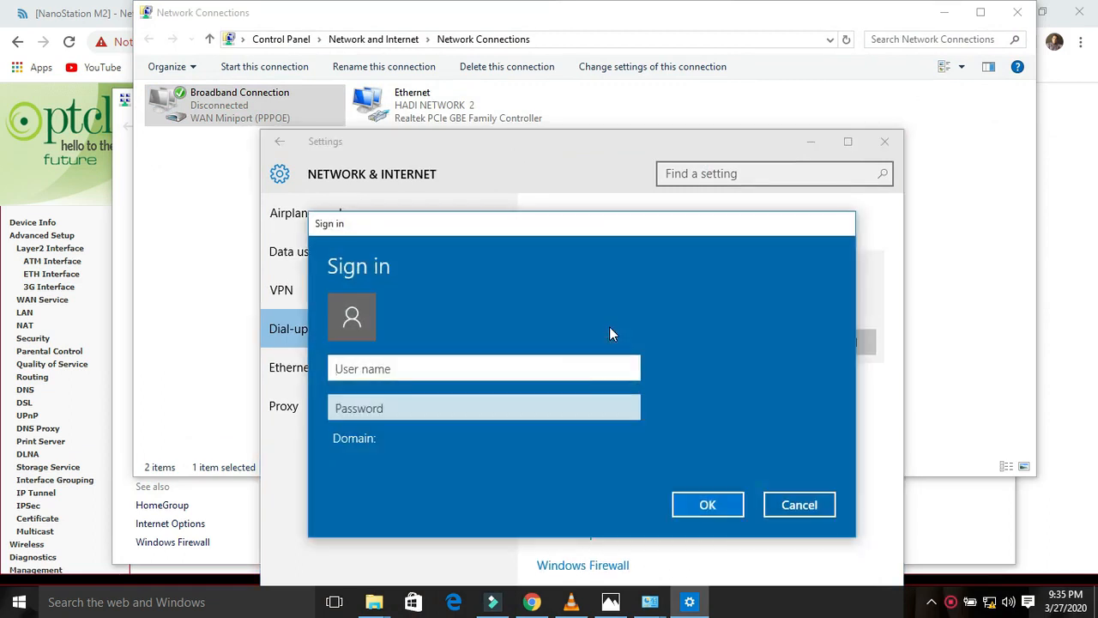
Step: Sign in with the PPPoE user name and password, then close the network windows
text(22)
key(Tab)
text(22)
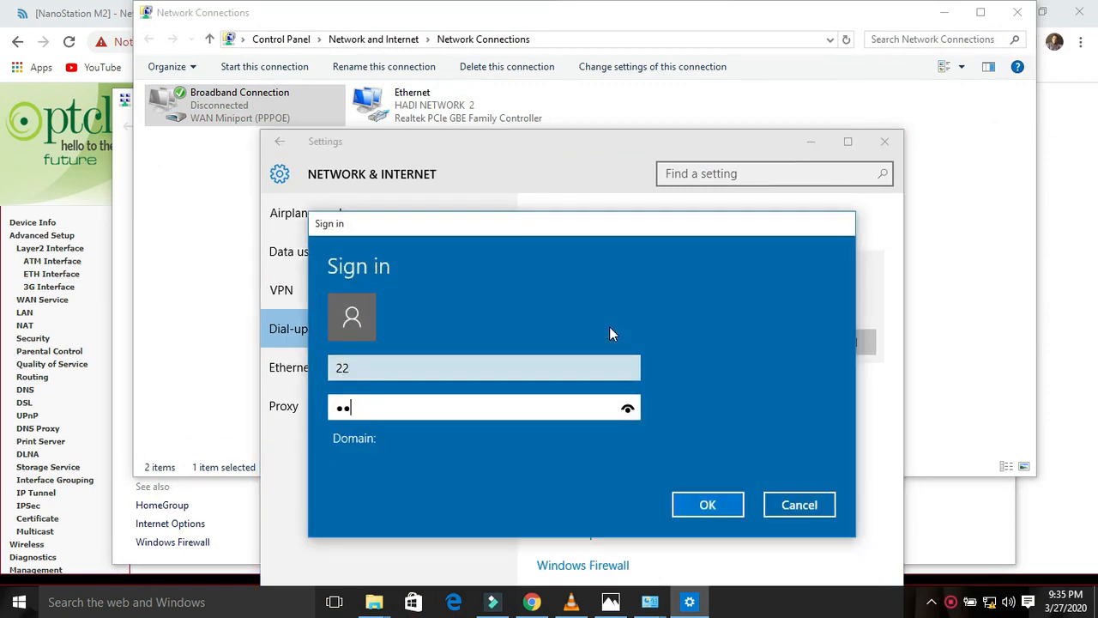
click(712, 505)
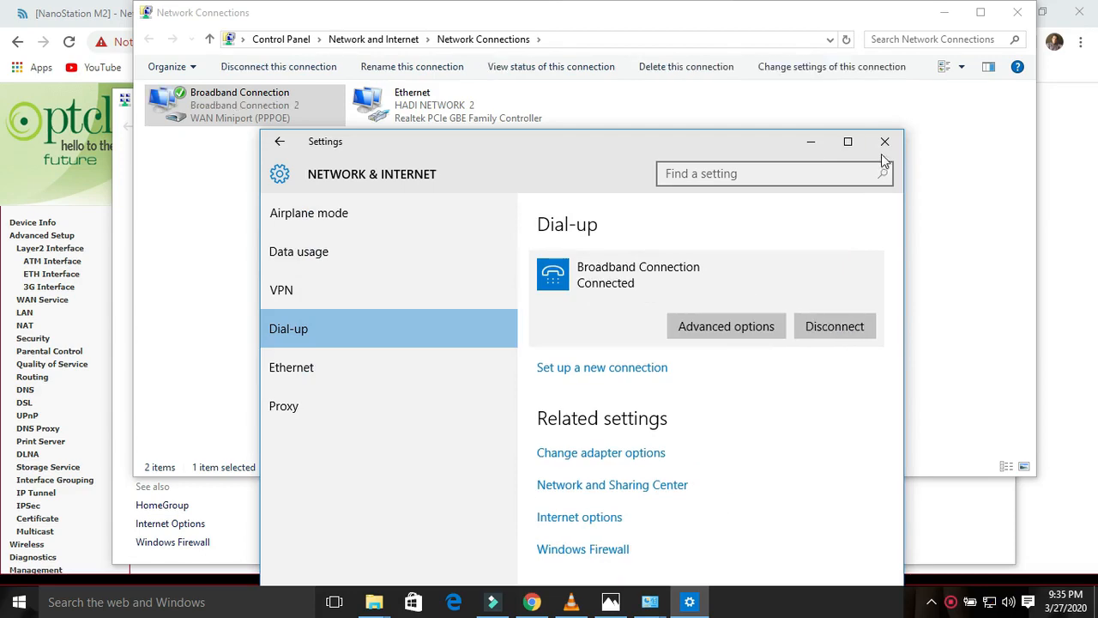
click(884, 143)
click(1017, 12)
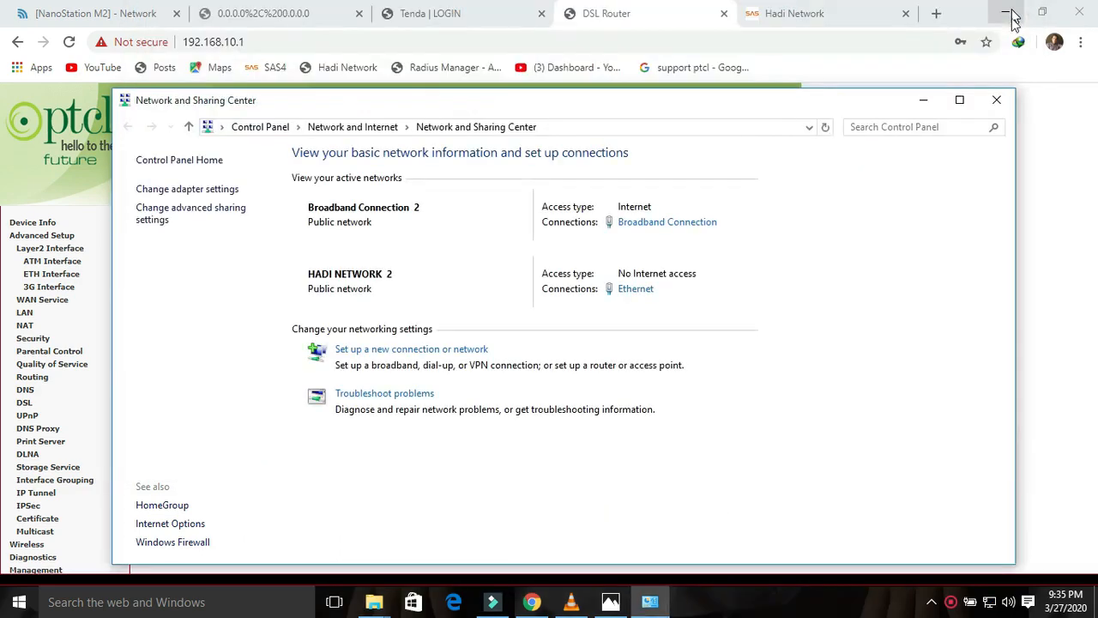
click(996, 99)
click(834, 17)
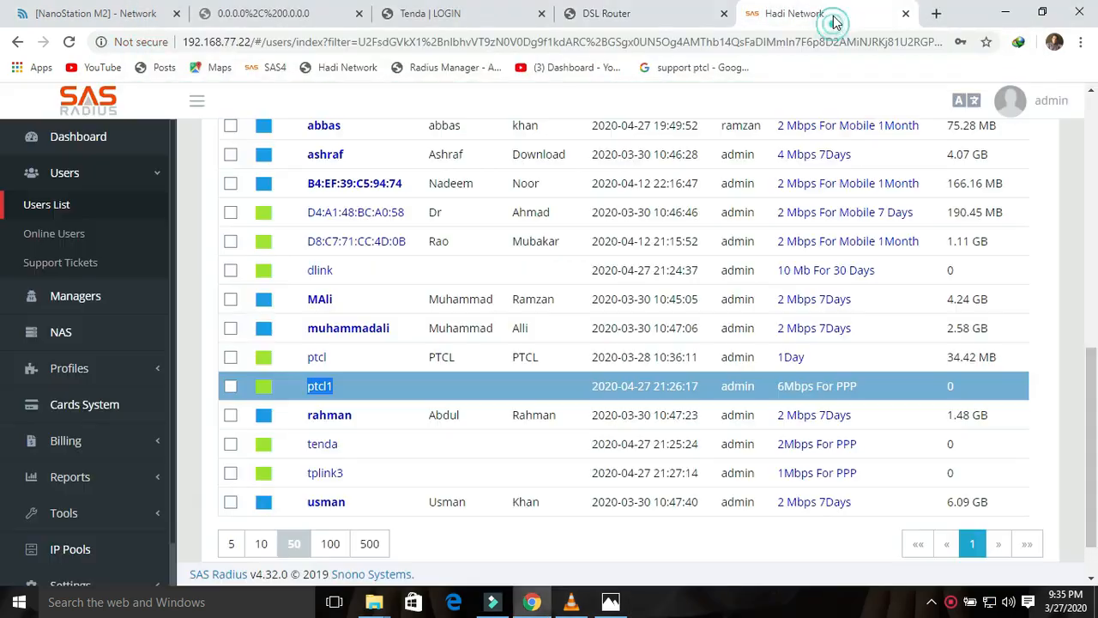
Step: Launch WinBox and connect to the MikroTik router from the neighbors list
click(1003, 14)
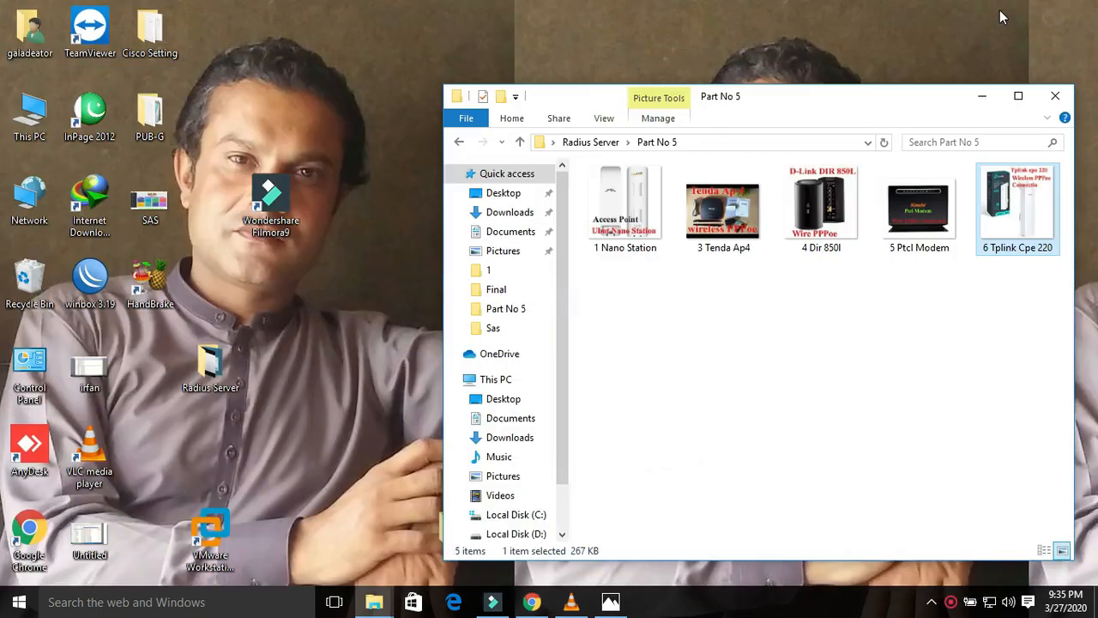
double_click(89, 276)
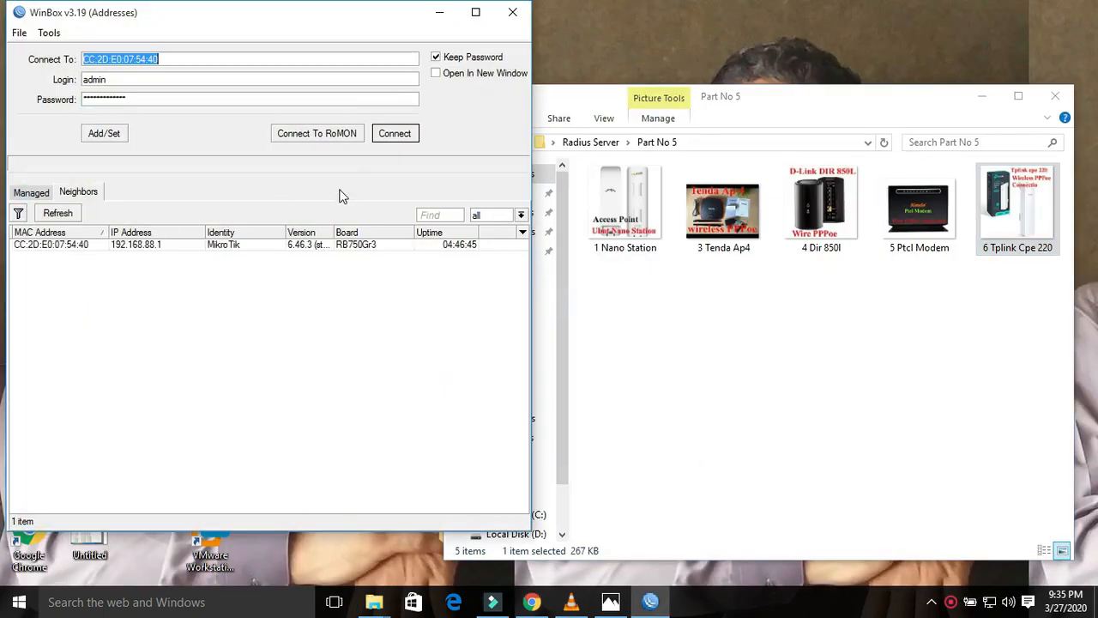
click(81, 244)
click(392, 131)
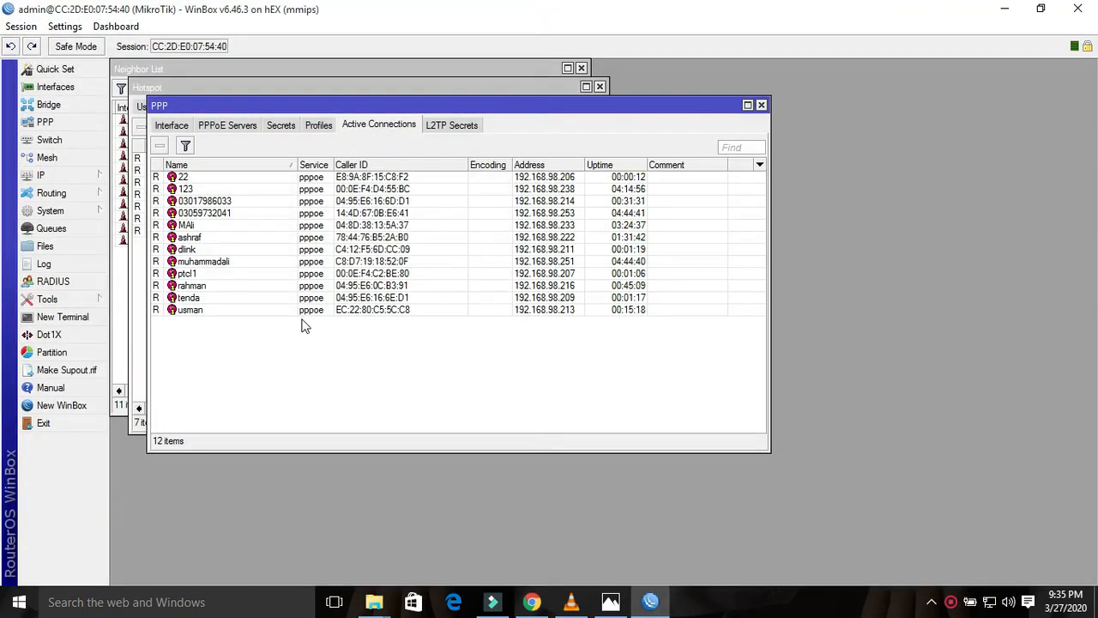
Step: Confirm the tenda, ptcl1 and dlink PPPoE sessions are active, then return to SAS Radius
click(196, 298)
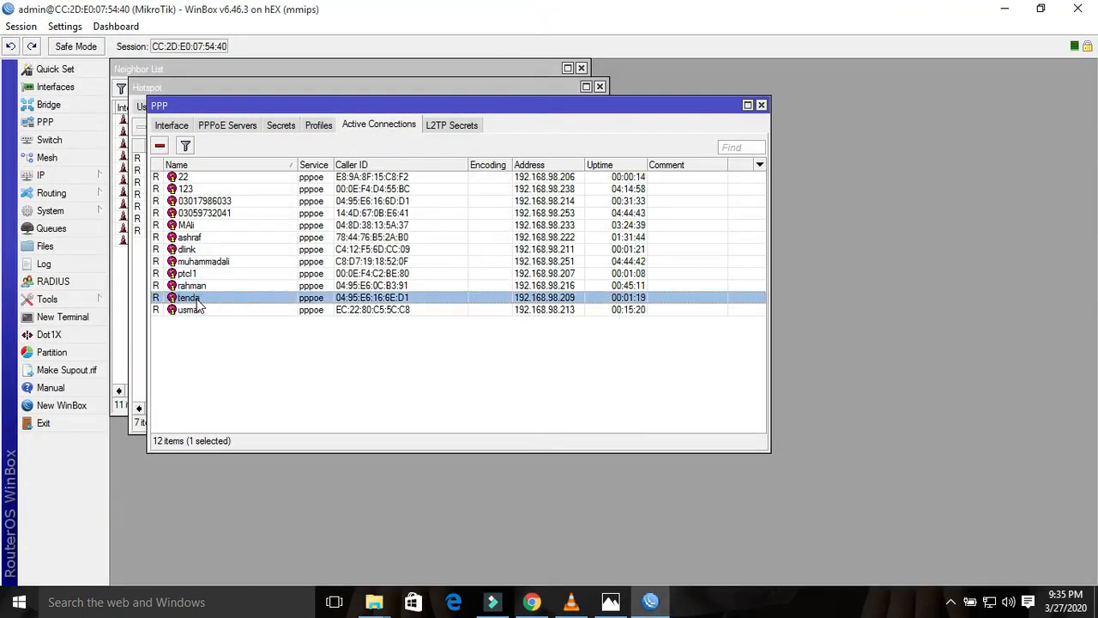
click(192, 275)
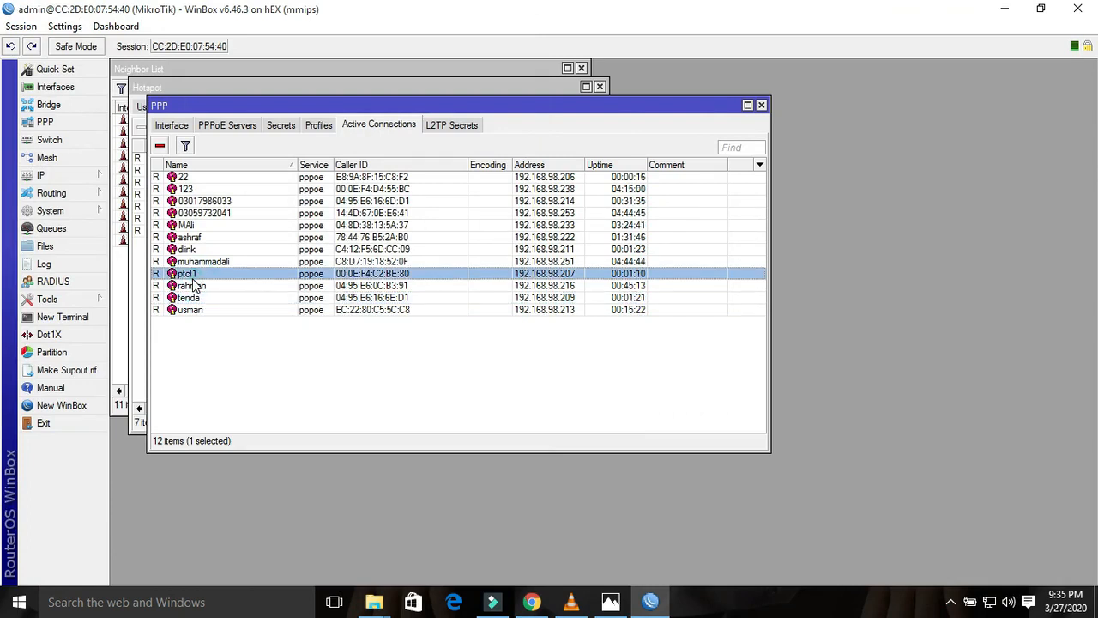
click(189, 250)
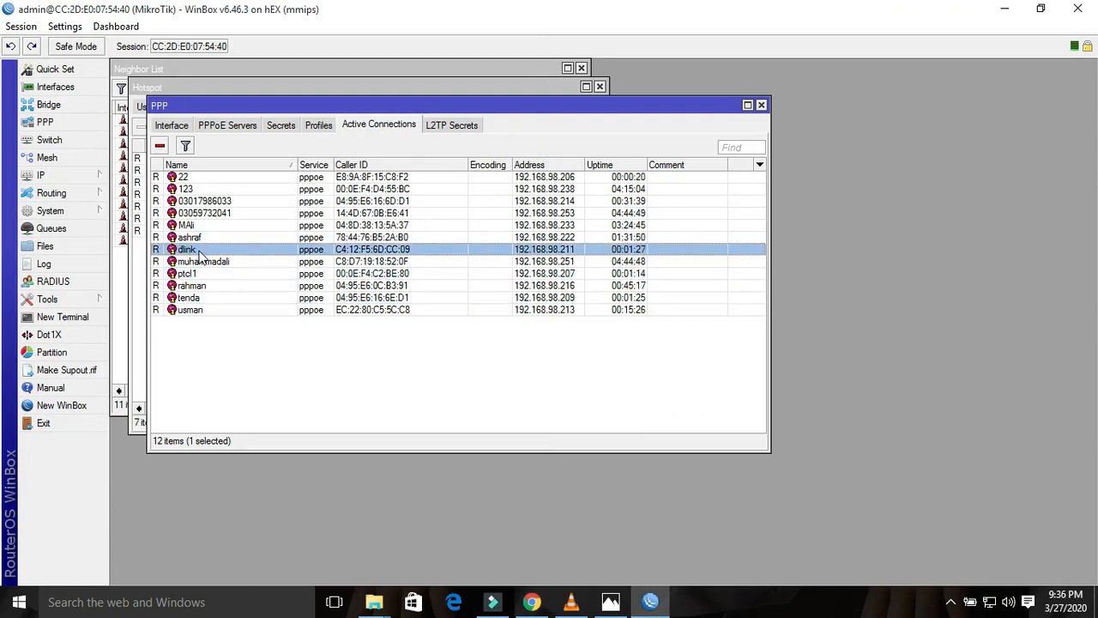
click(532, 602)
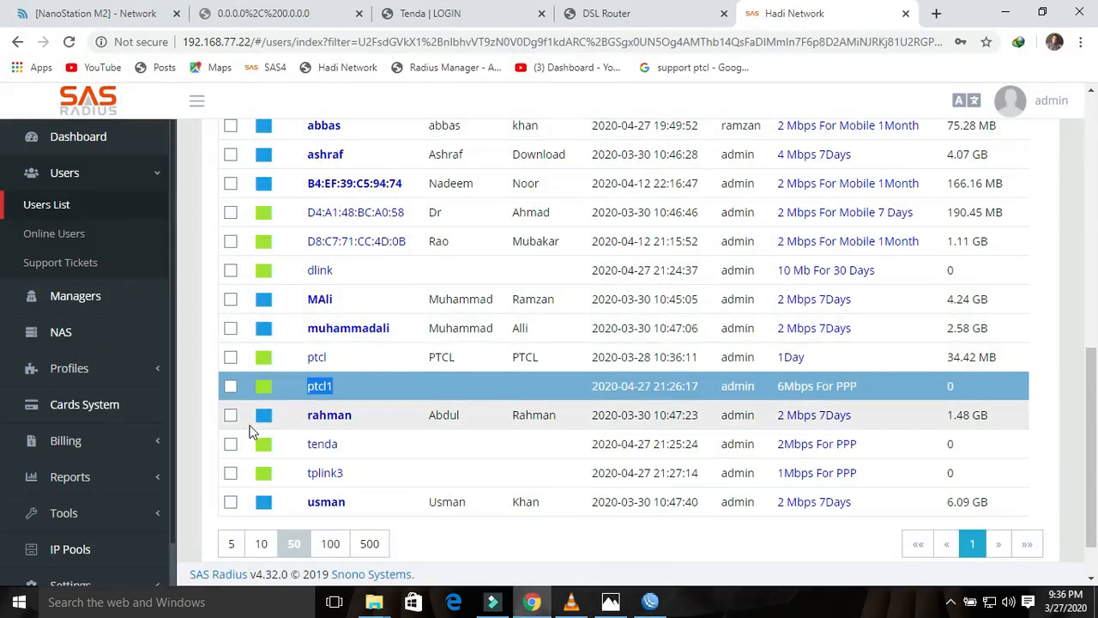
click(95, 173)
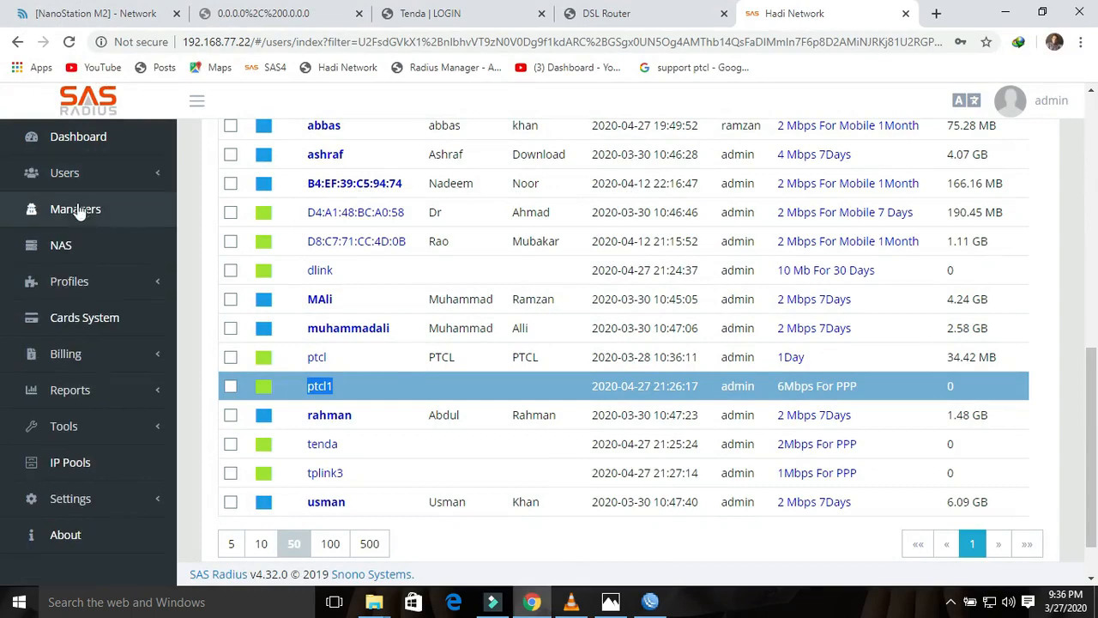
click(86, 172)
Step: Show Online Users at 50 rows per page and scroll to the dlink, tenda, ptcl1 and 22 sessions
click(60, 236)
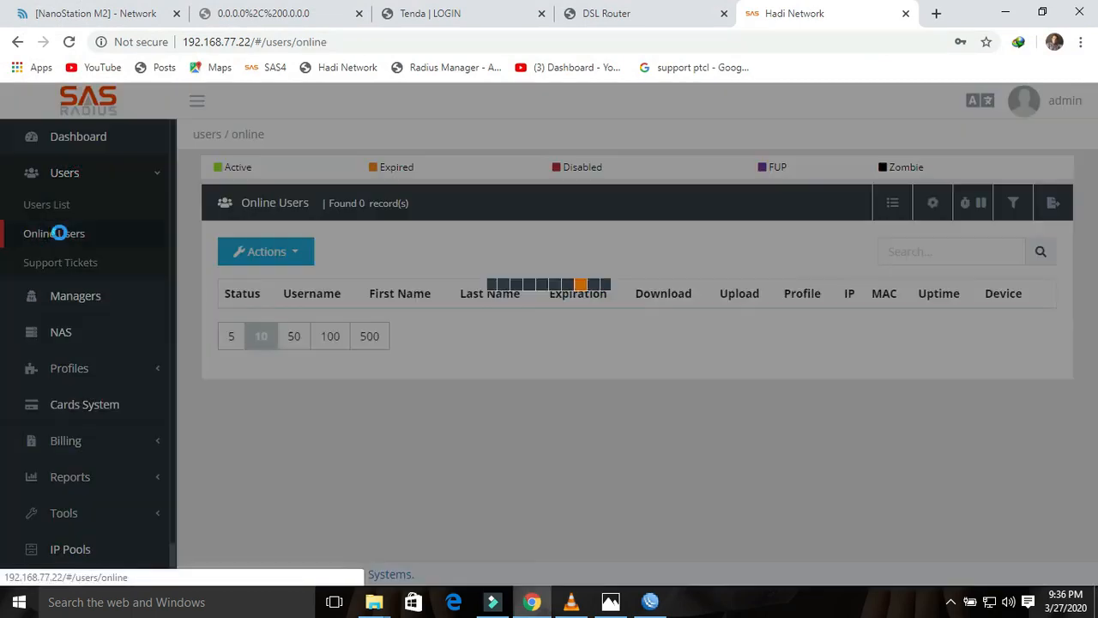
scroll(1094, 290, down, 7)
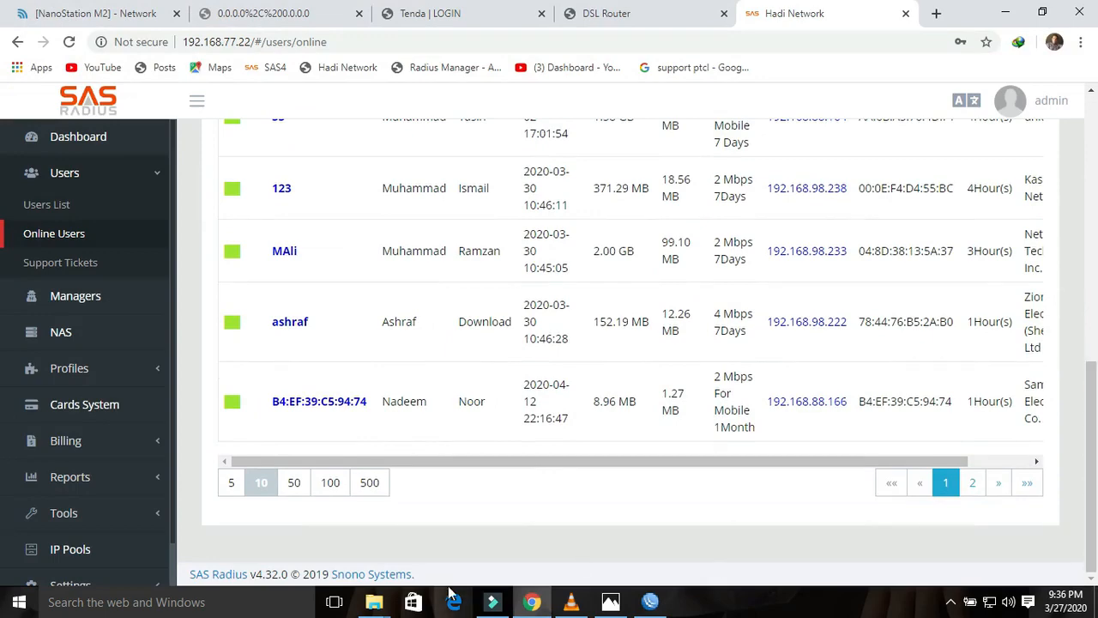
click(294, 483)
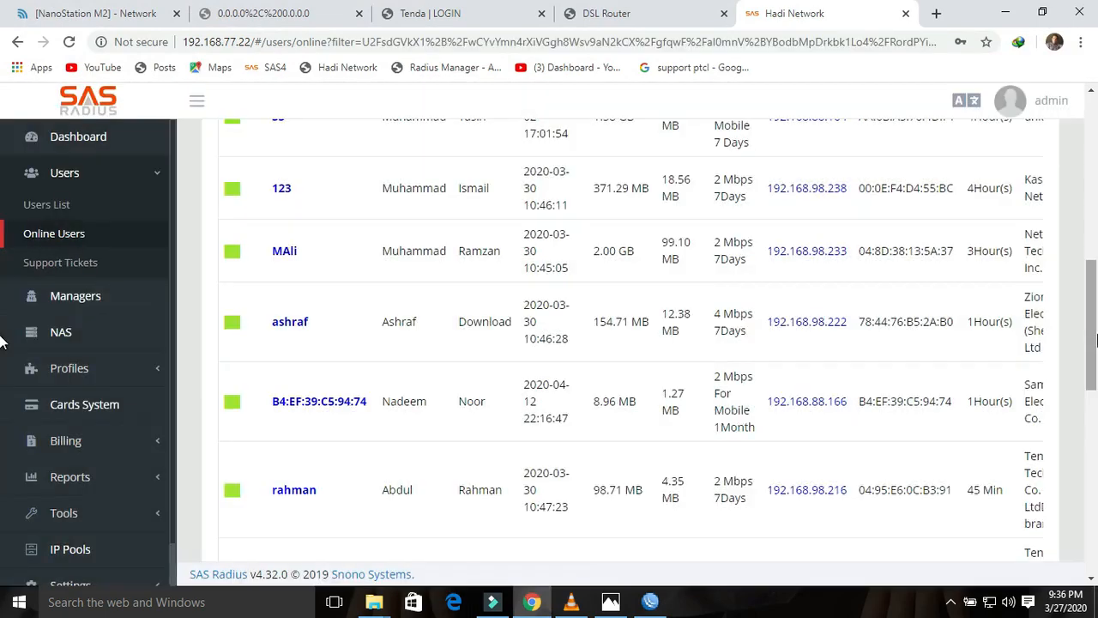
drag(1095, 341, 1094, 497)
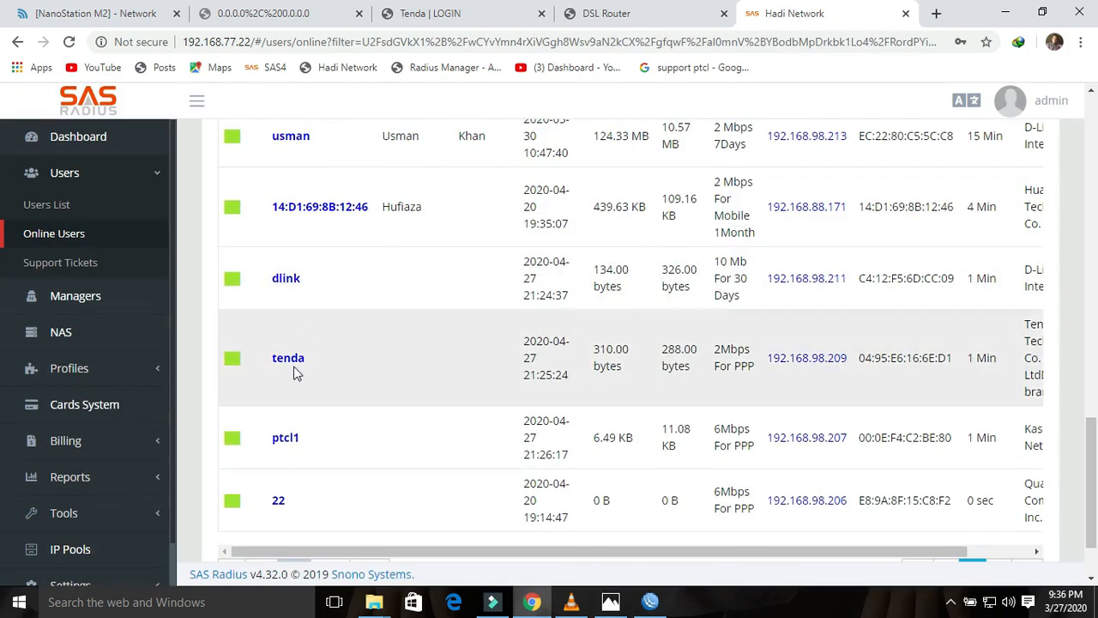
click(611, 601)
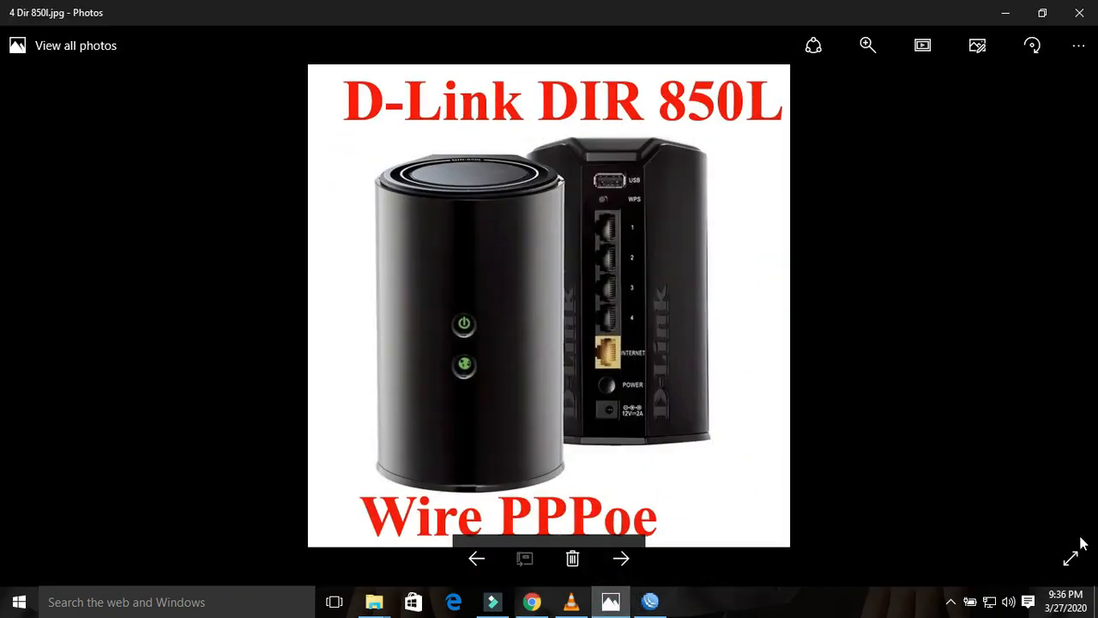
Step: Step forward to the '6 Tplink Cpe 220' picture, then return to WinBox
key(Right)
key(Right)
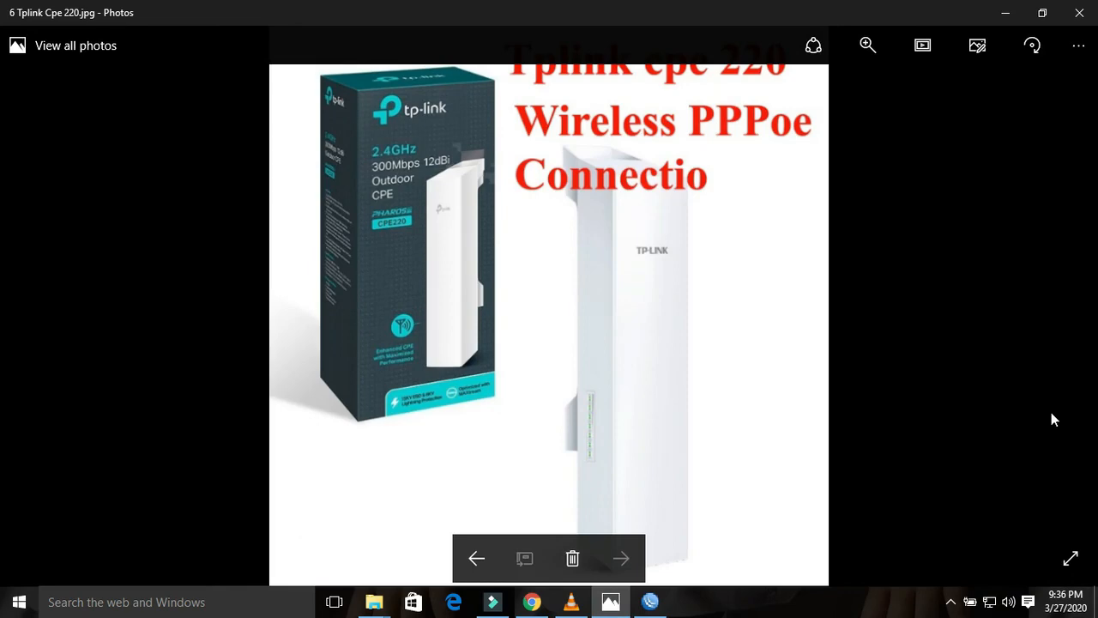
click(650, 601)
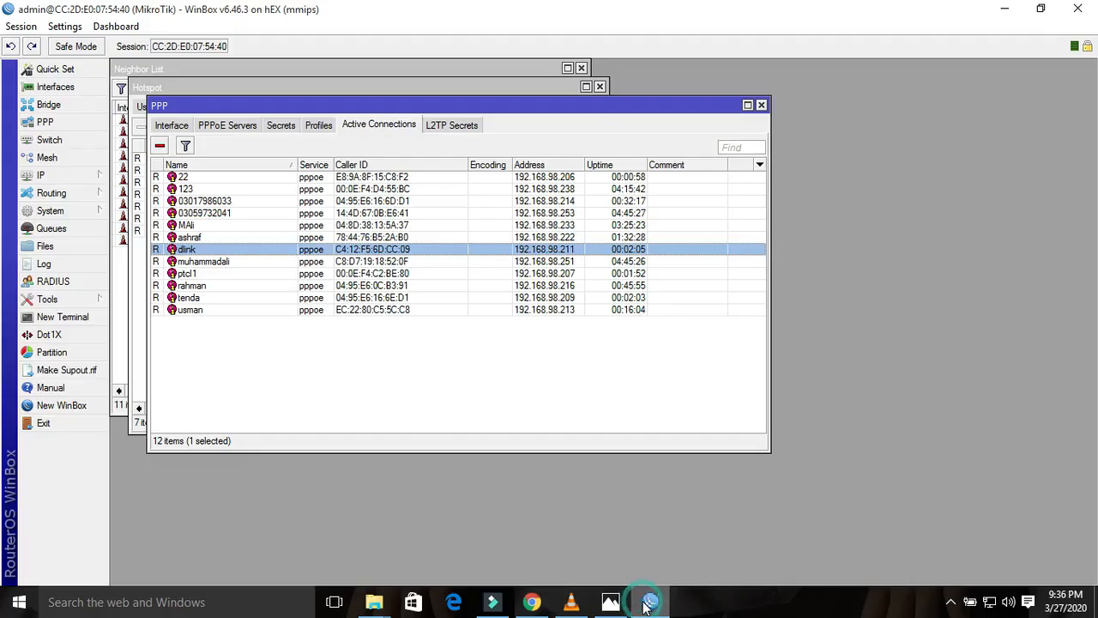
Step: Review the tenda session among the 12 active PPPoE connections, then return to SAS Radius Online Users
click(194, 300)
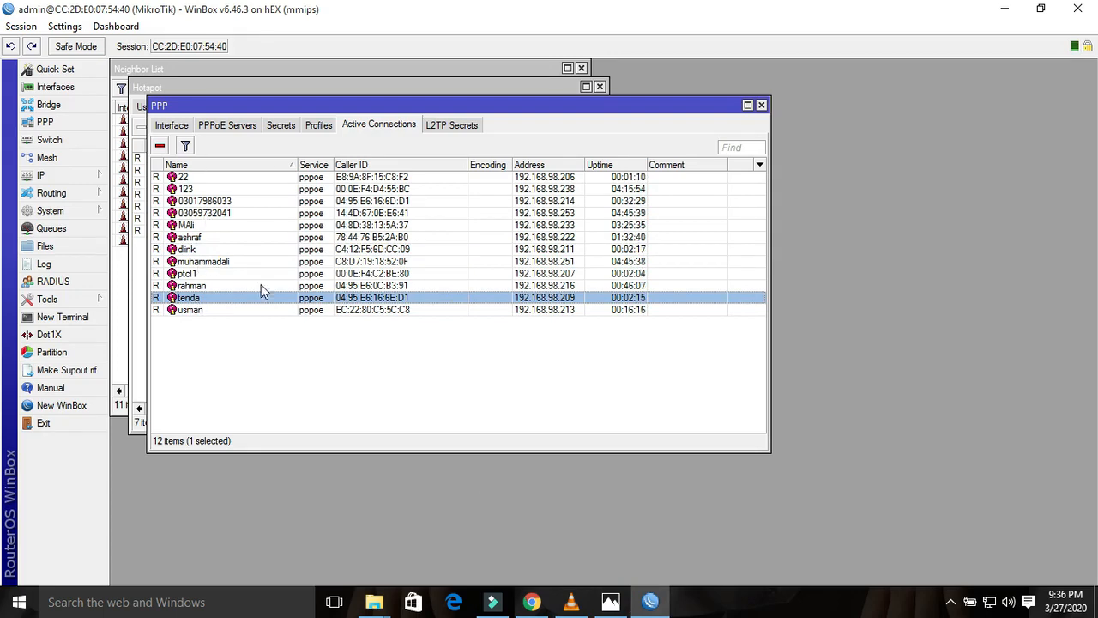
click(531, 602)
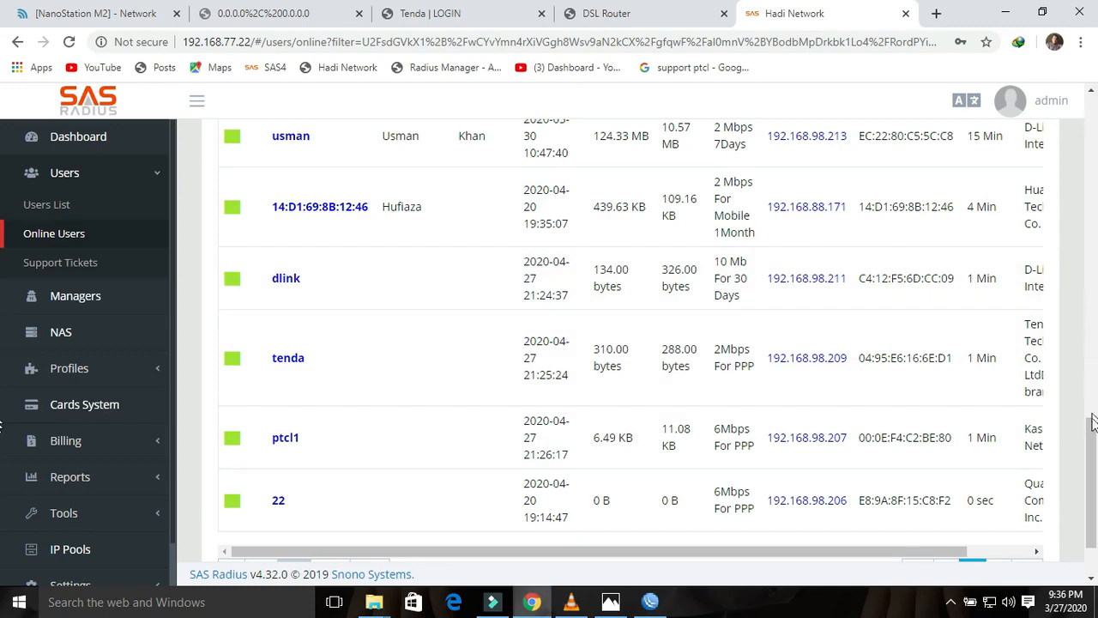
Step: Show the SAS Radius Users List at 50 rows per page and highlight the tplink3 username
drag(1093, 438, 1094, 177)
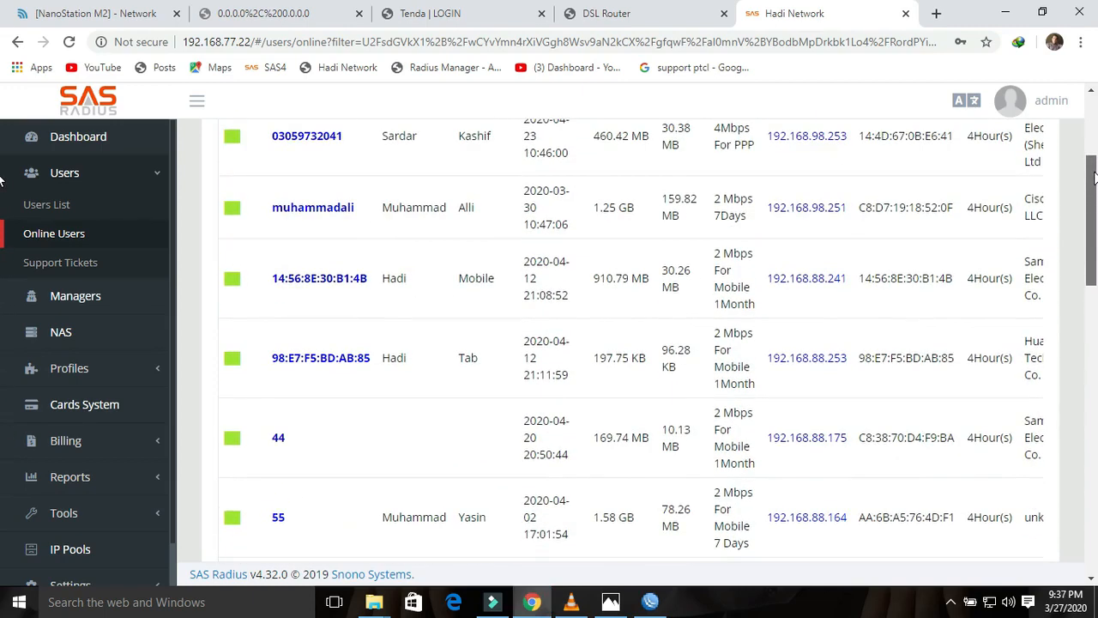
click(47, 205)
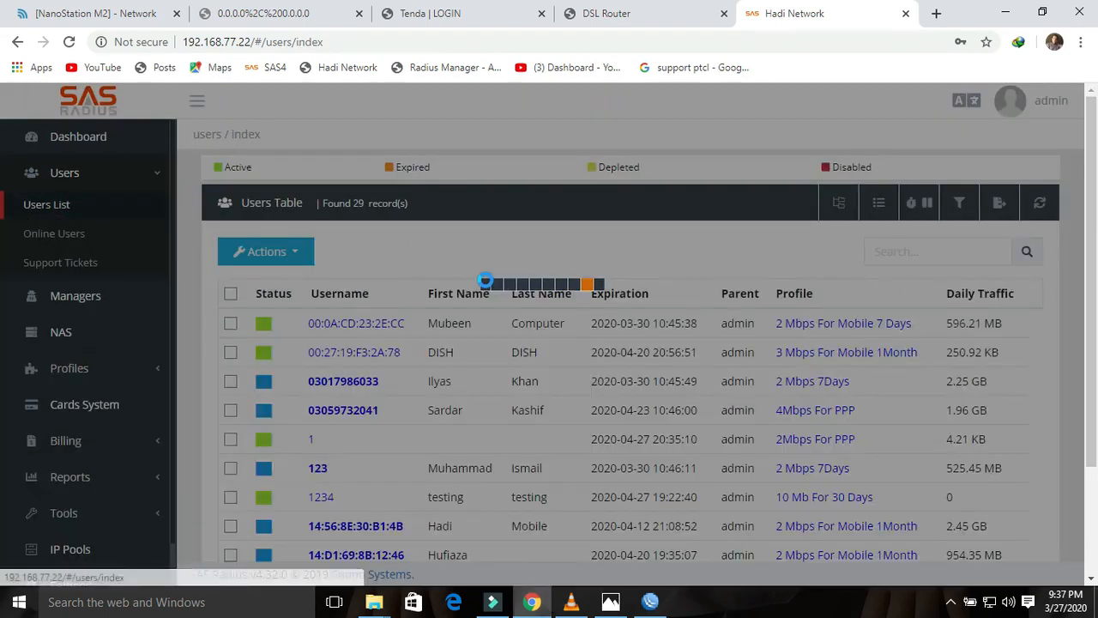
scroll(737, 409, down, 3)
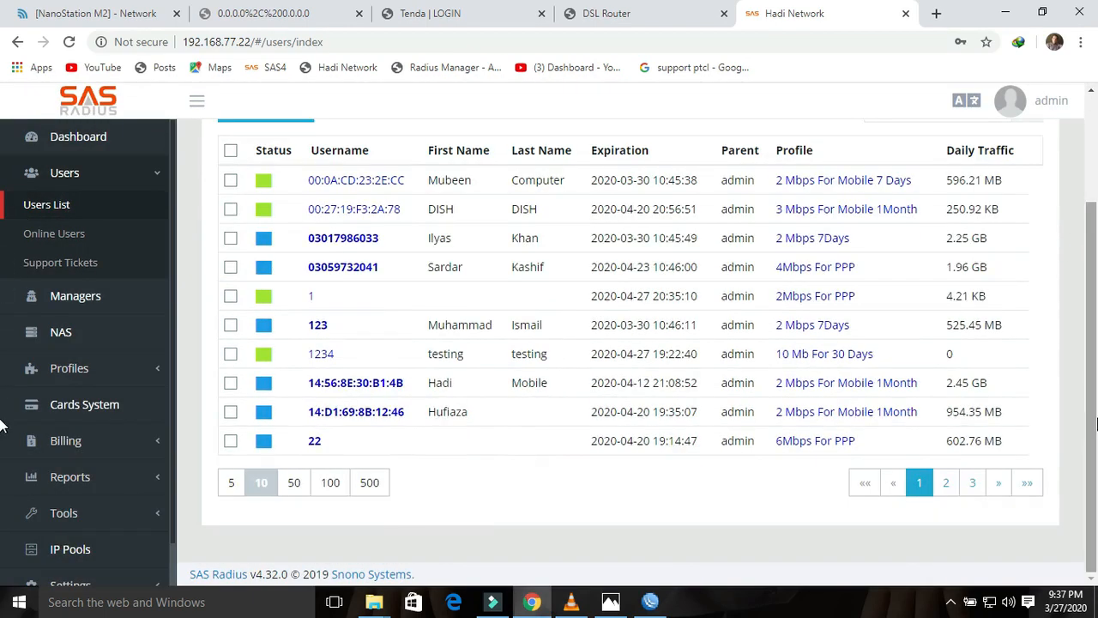
click(293, 482)
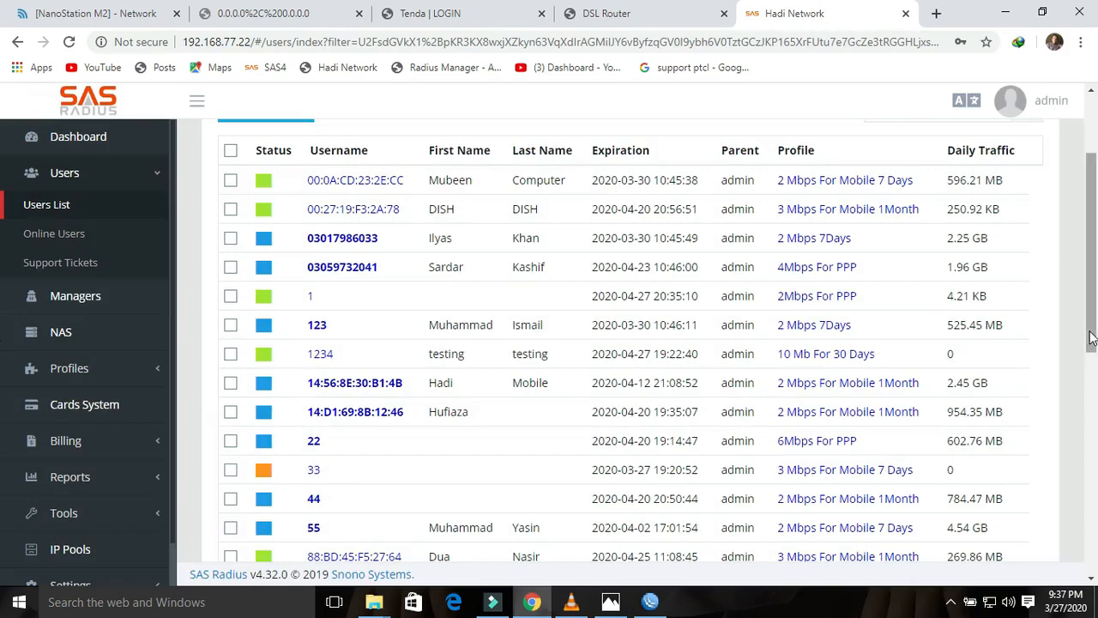
drag(1090, 337, 1089, 557)
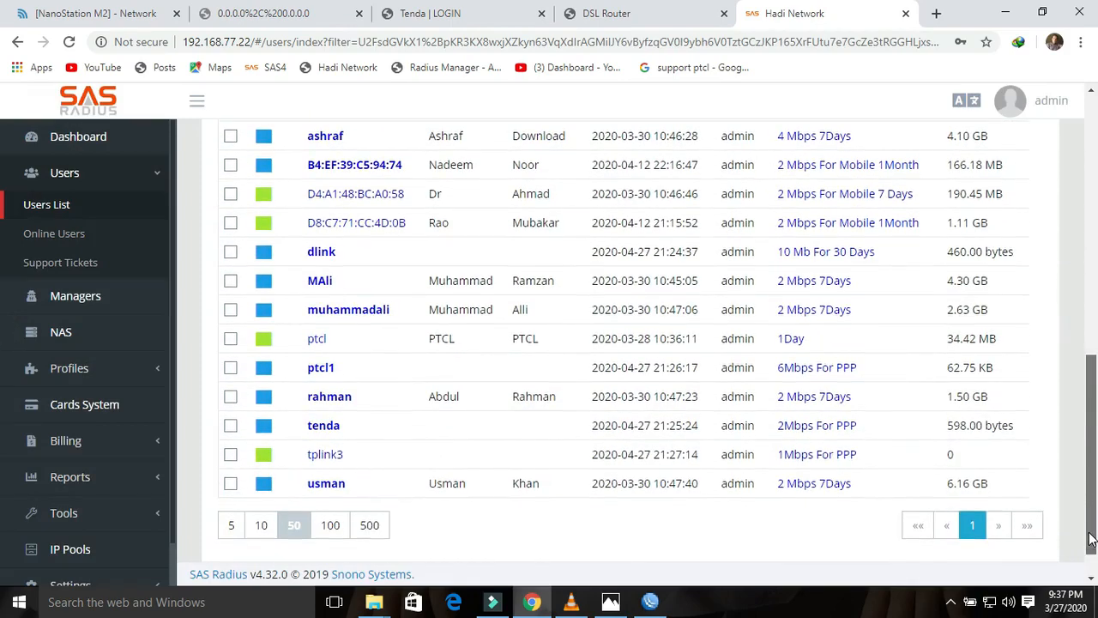
drag(368, 451, 310, 463)
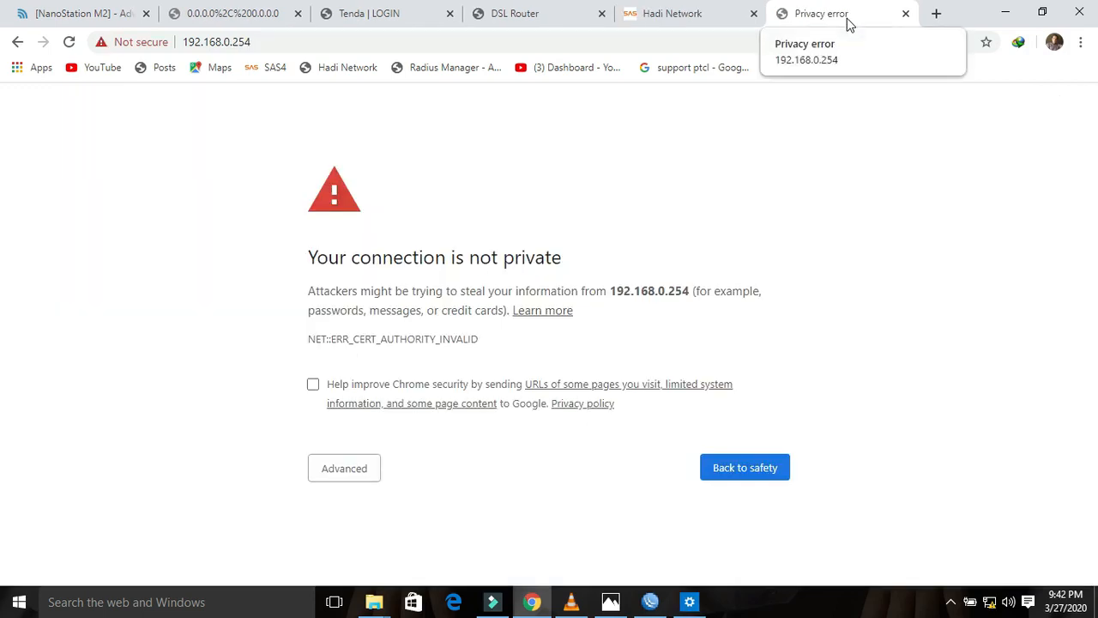
Step: Toggle POE Passthrough off and back on in the NanoStation M2 advanced settings
click(97, 19)
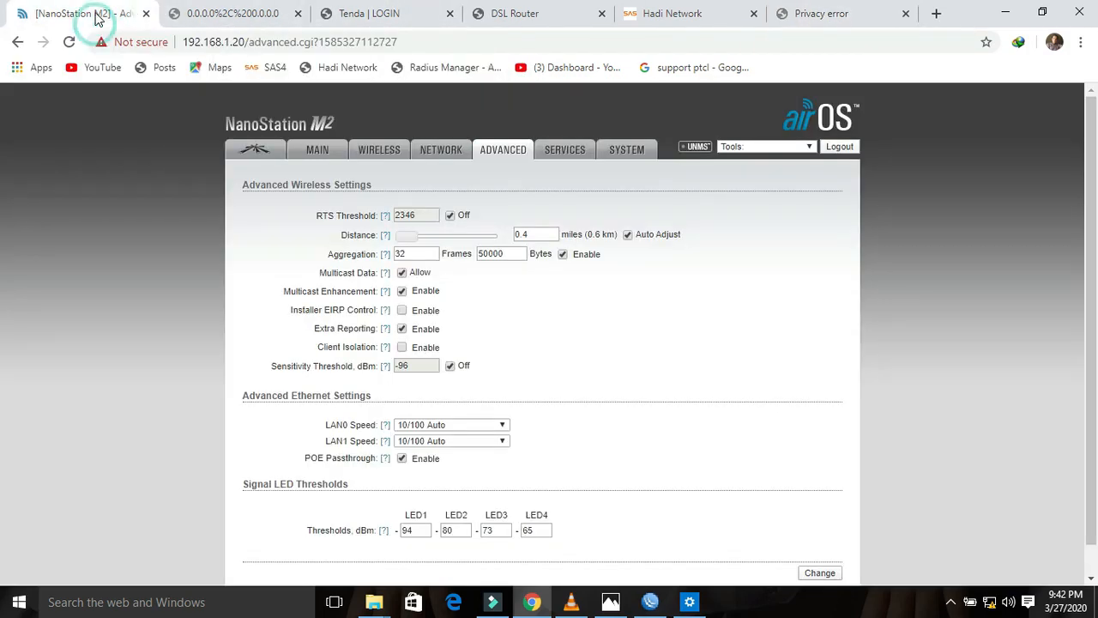
click(401, 459)
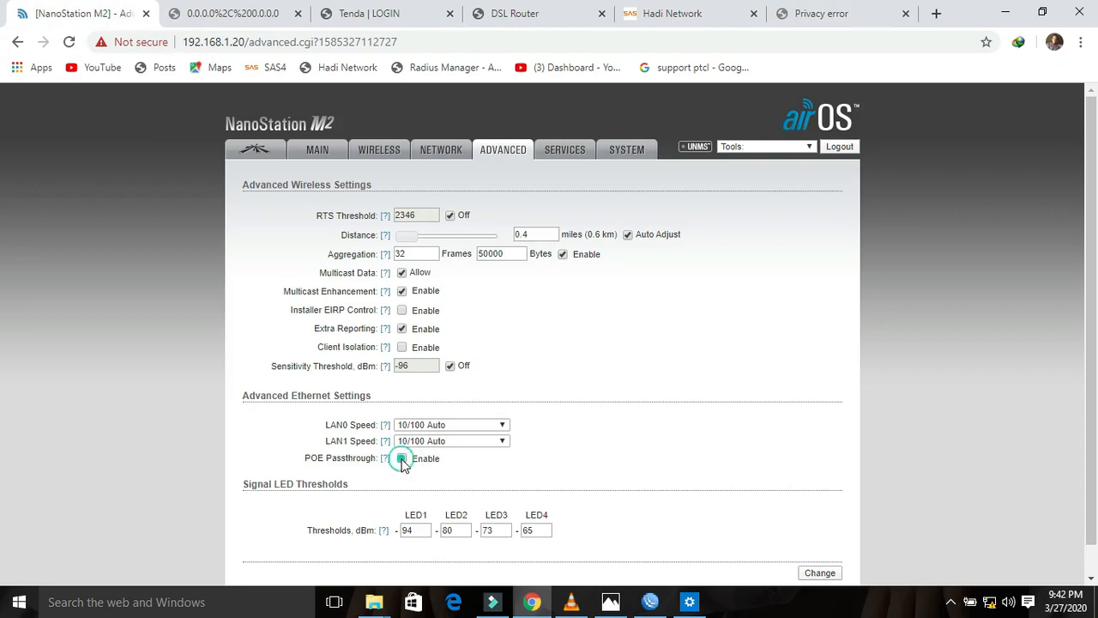
click(401, 459)
Step: Bypass the certificate warning for 192.168.0.254 and begin filling in the CPE220 login user name
click(821, 15)
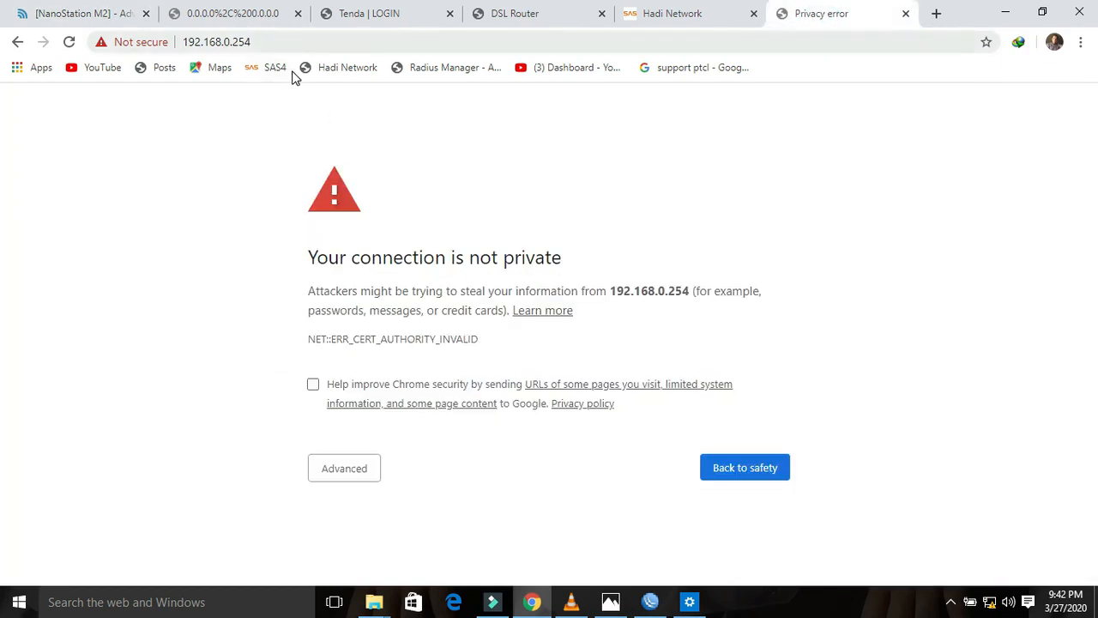
click(336, 476)
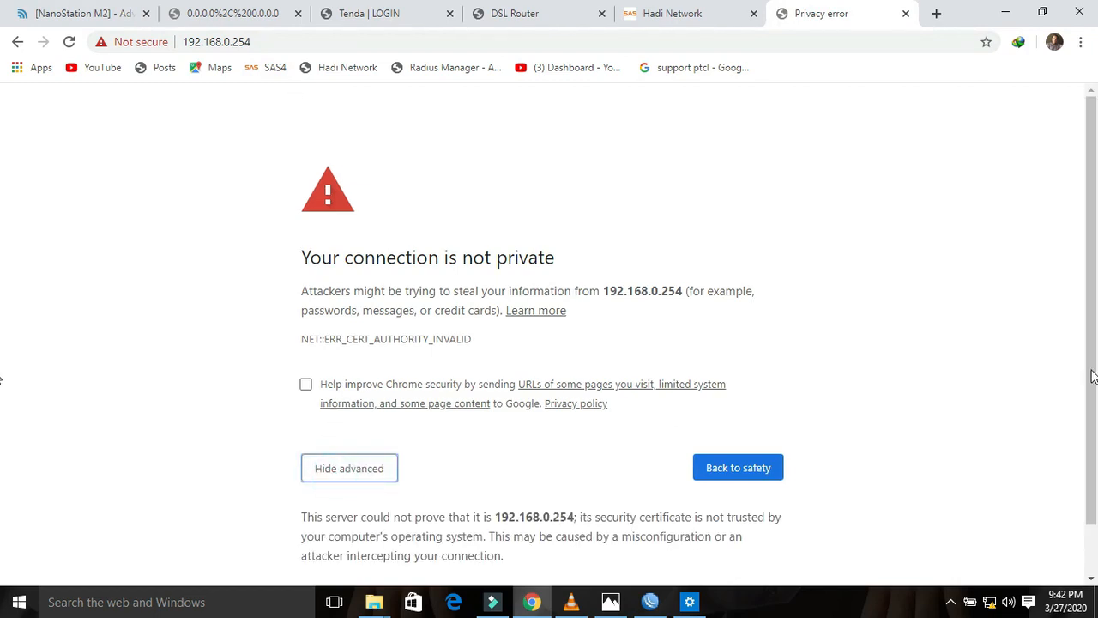
scroll(1073, 481, down, 2)
click(437, 539)
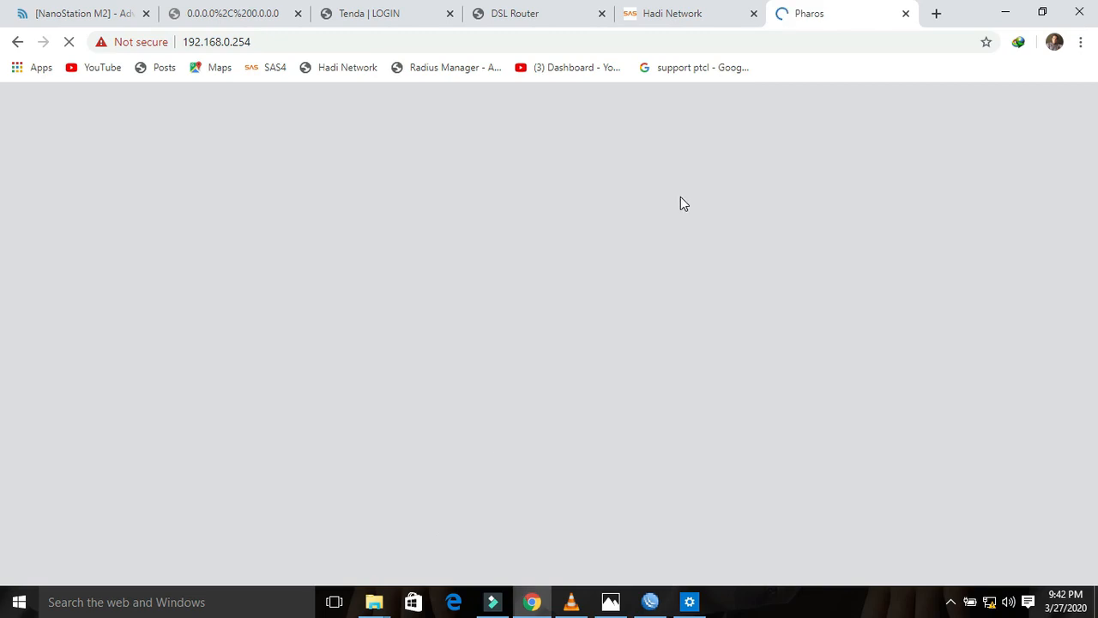
click(658, 212)
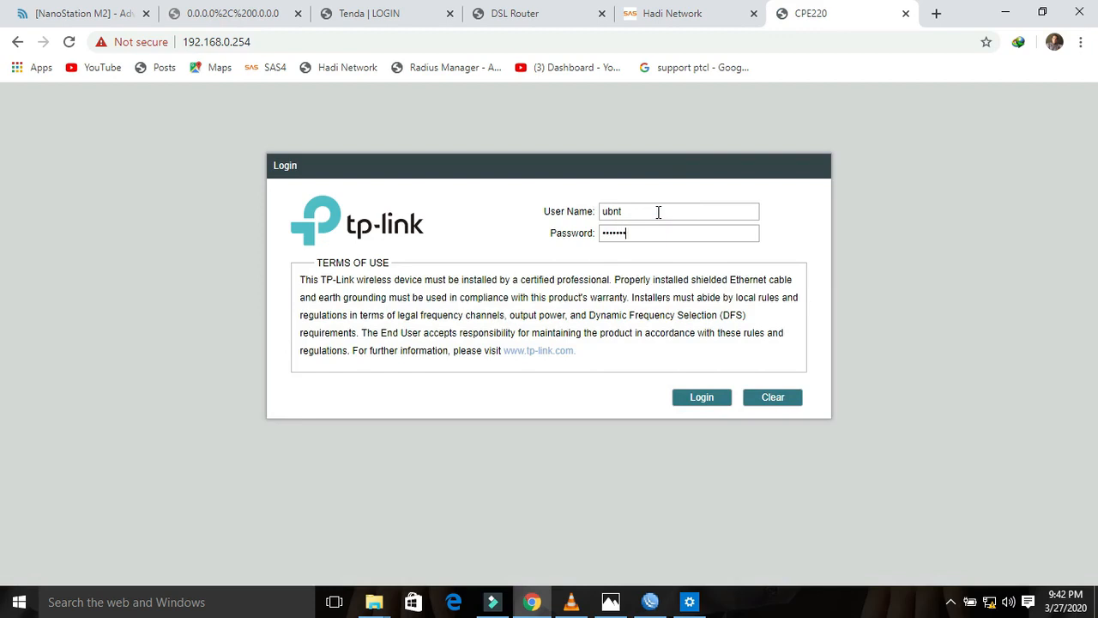
Step: Log in to the CPE220, start quick setup, and check the PPPoE account in the SAS users list
click(717, 402)
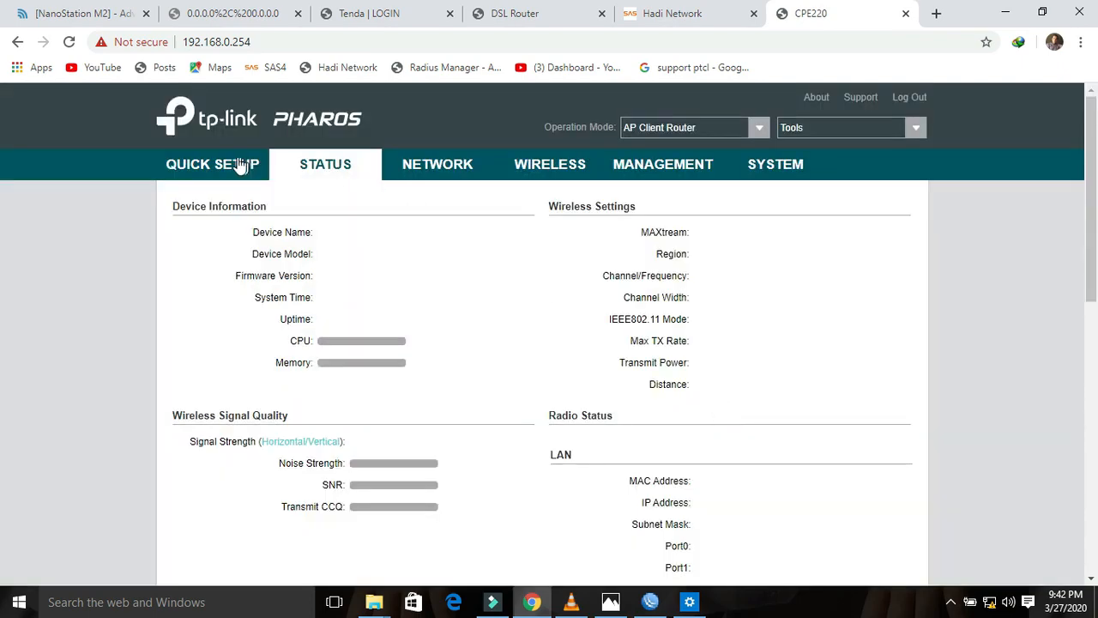
click(240, 166)
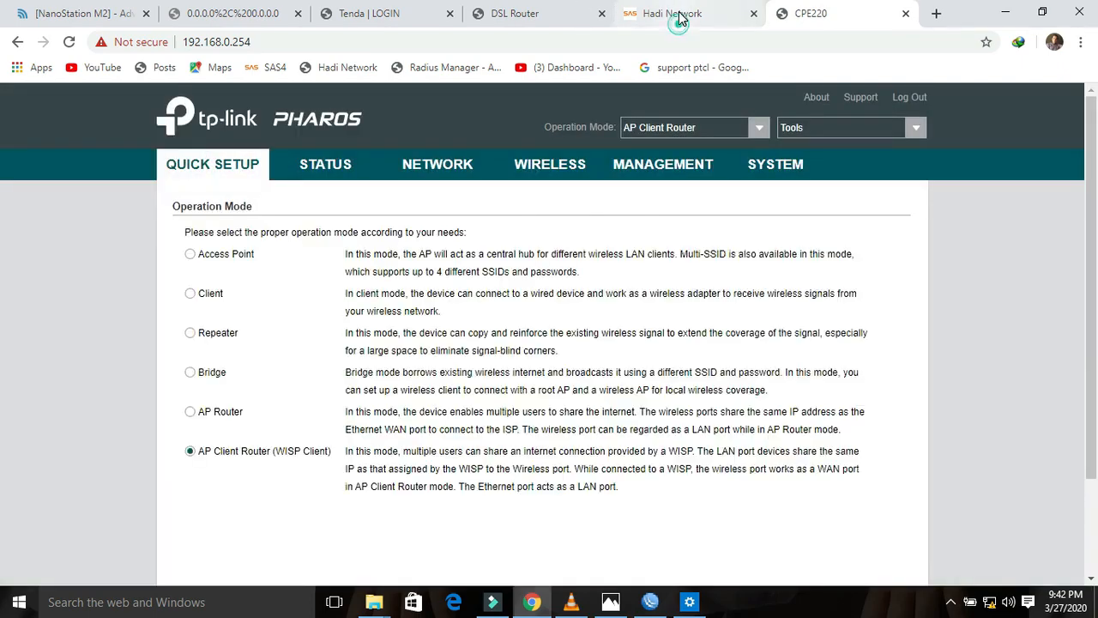
click(684, 13)
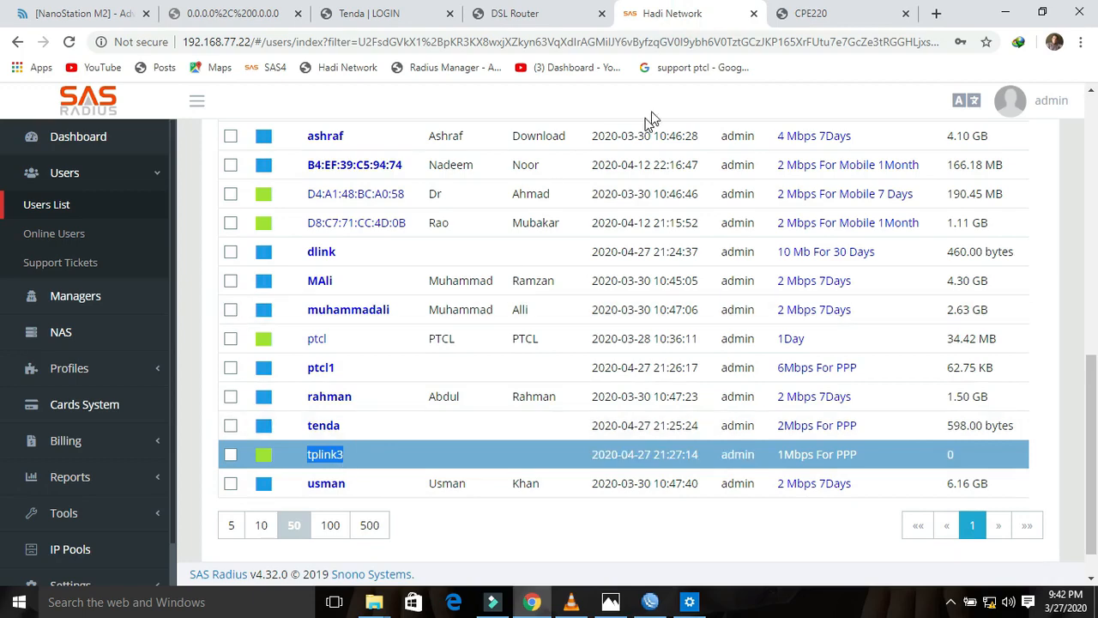
click(815, 19)
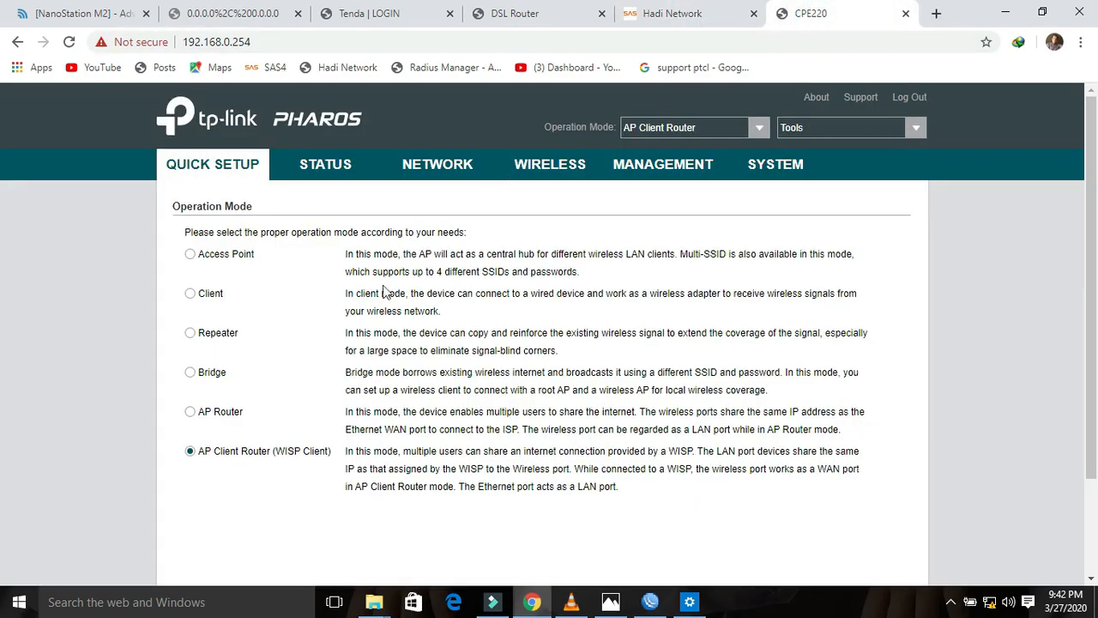
Step: Keep AP Client Router (WISP Client) as operation mode and choose PPPoE as the WAN type
click(192, 452)
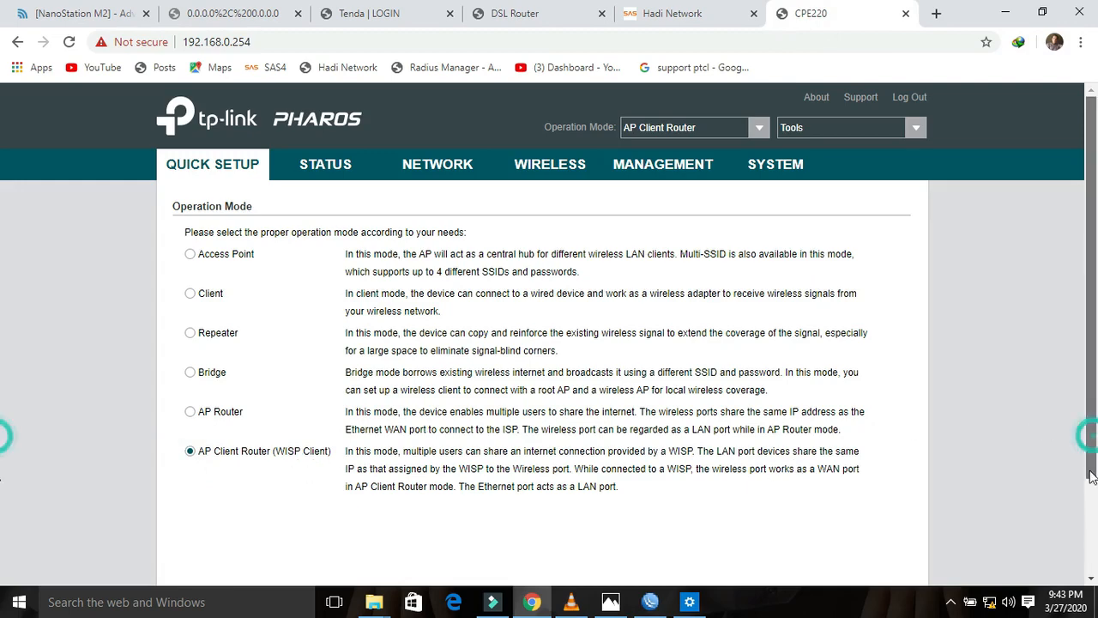
scroll(549, 343, down, 5)
click(606, 506)
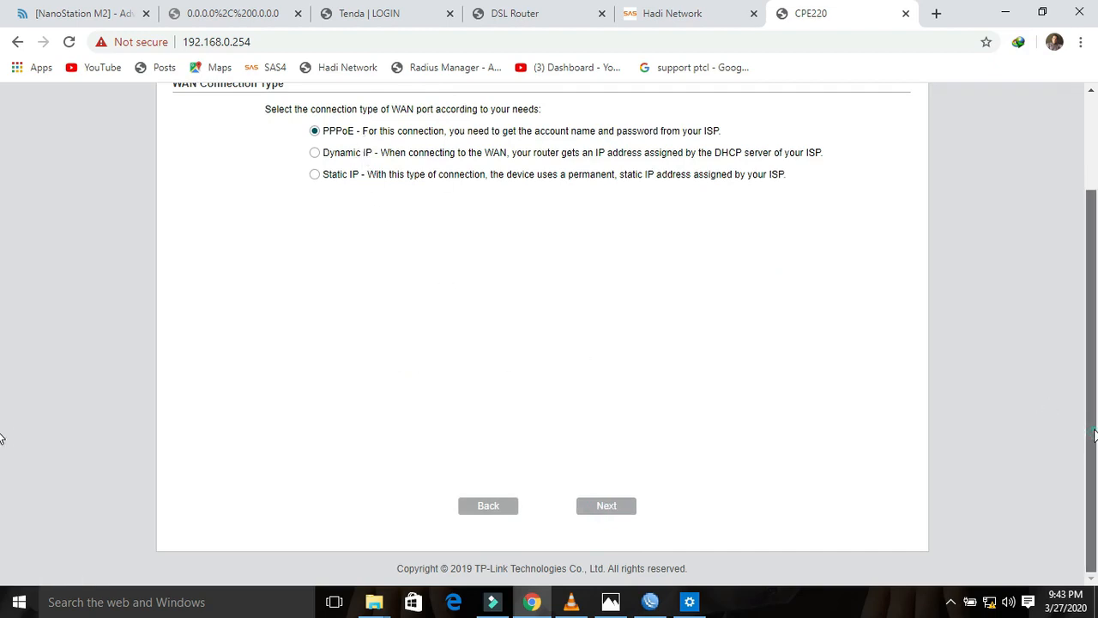
scroll(3, 438, up, 3)
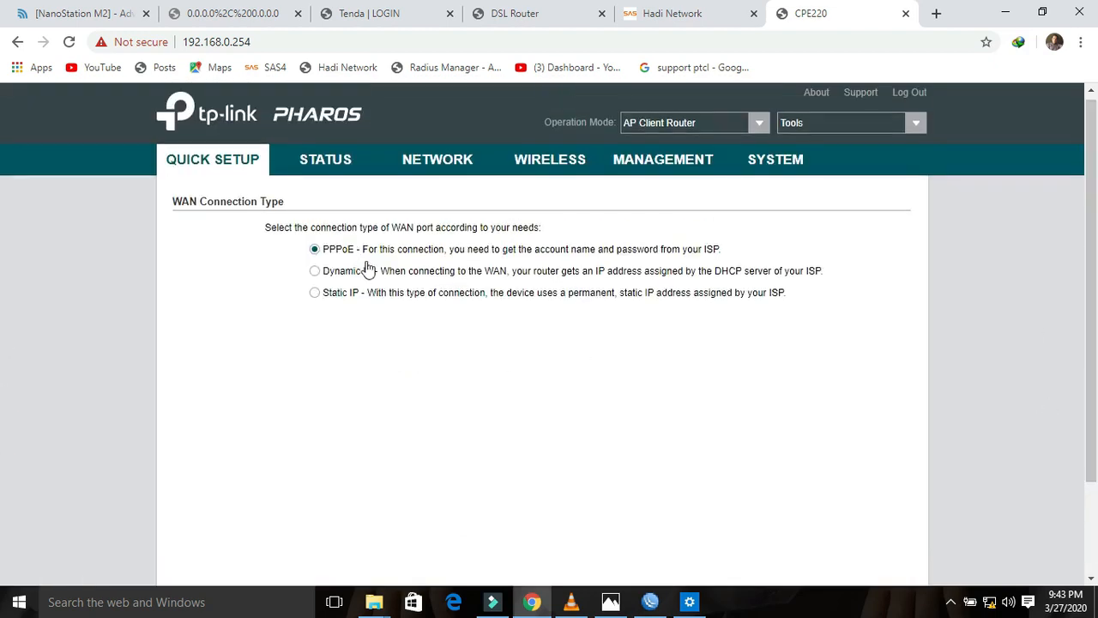
scroll(1070, 496, down, 3)
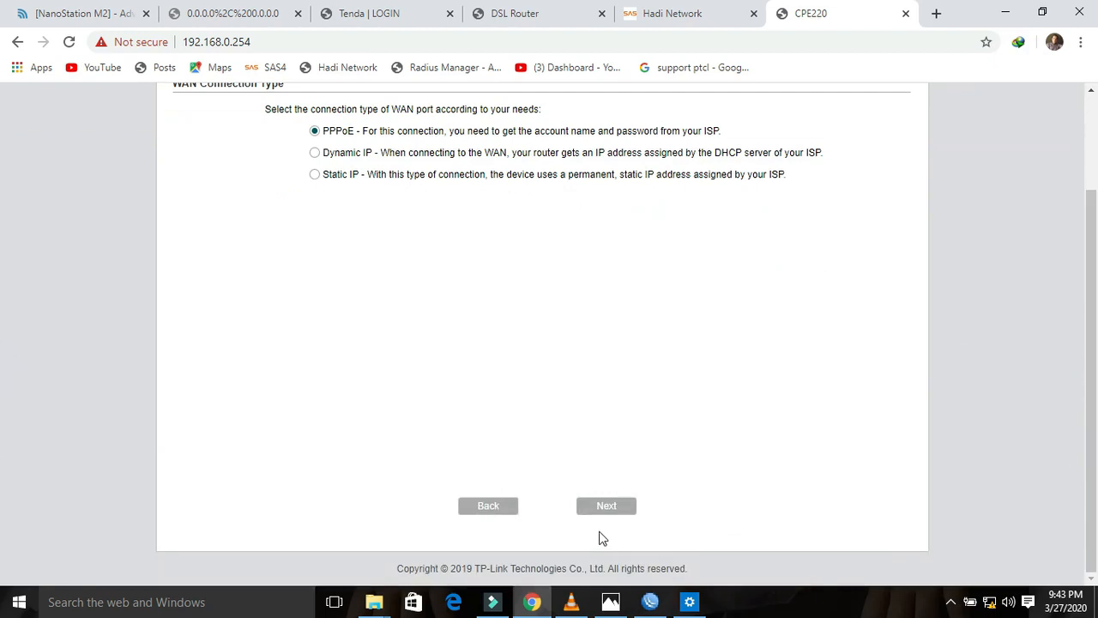
click(602, 511)
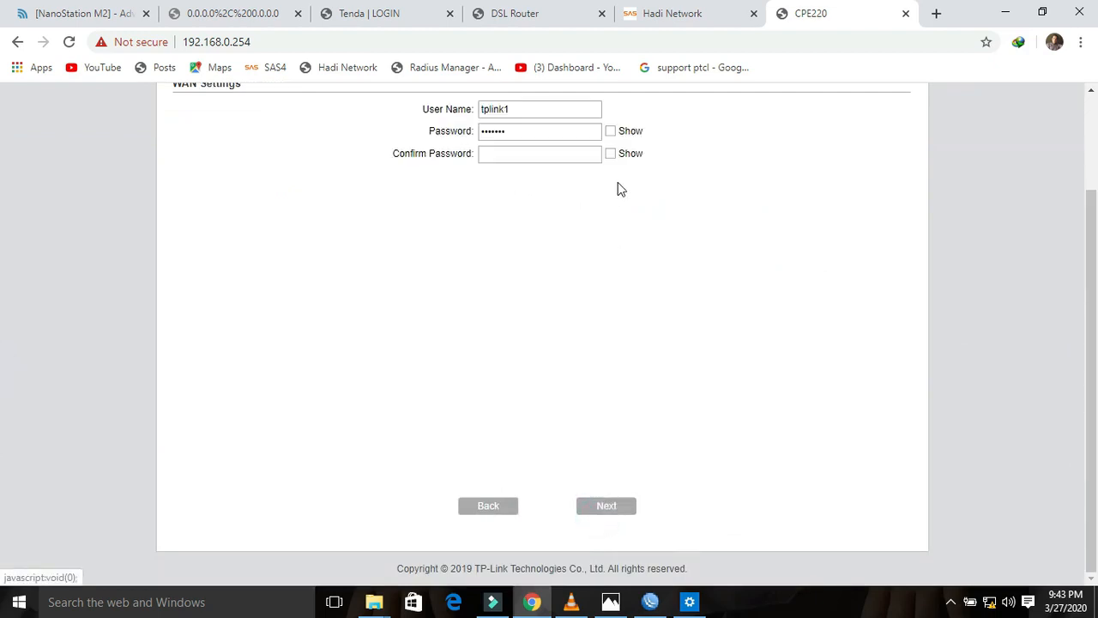
Step: Enter the PPPoE account's user name and password
click(550, 116)
key(Tab)
text(tp)
Step: Survey nearby access points, pick SAS Radius as the remote AP, and lock onto it
click(615, 507)
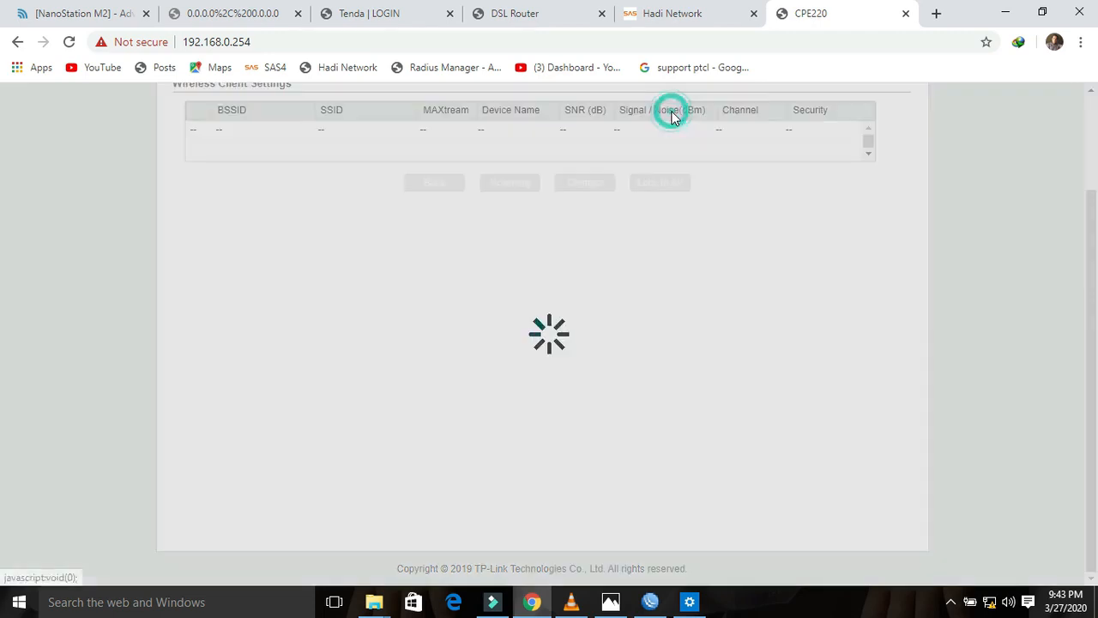
click(674, 112)
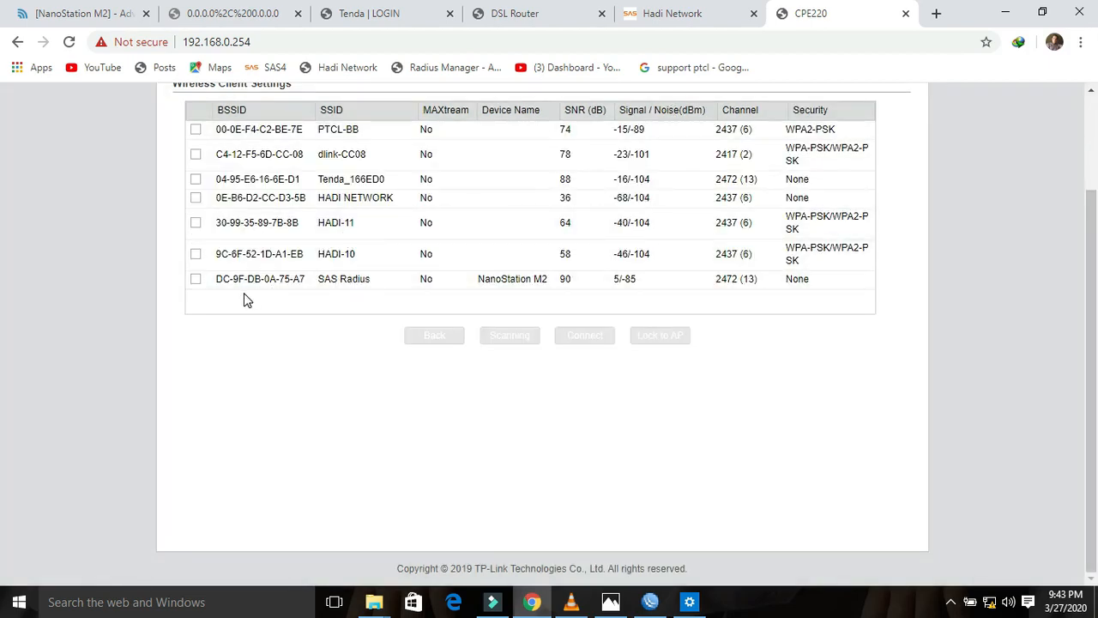
click(196, 281)
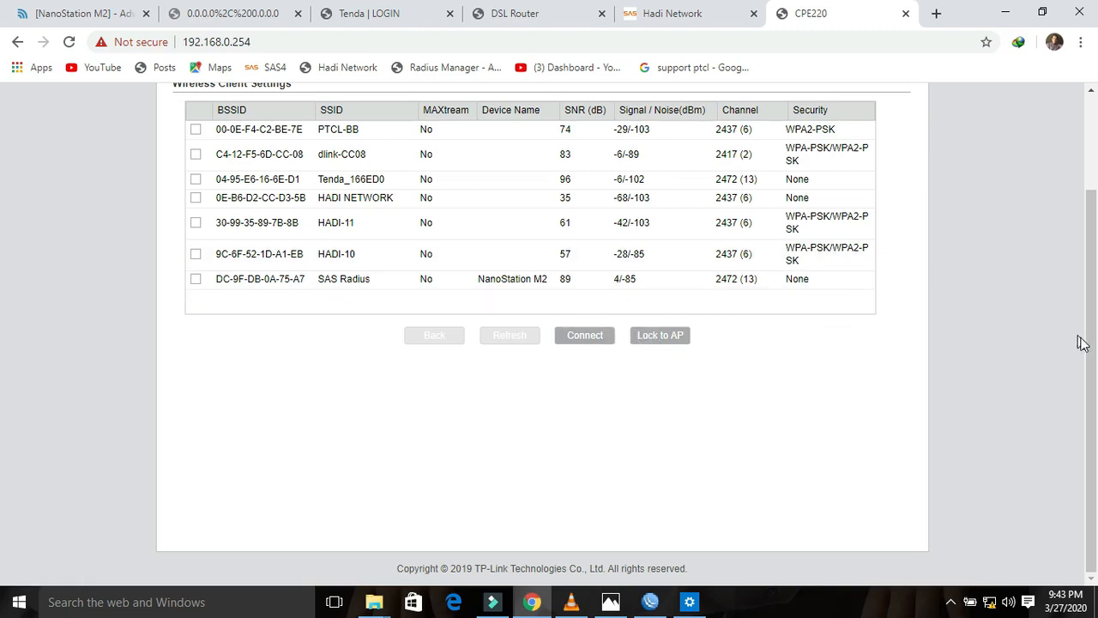
drag(1089, 352, 1090, 336)
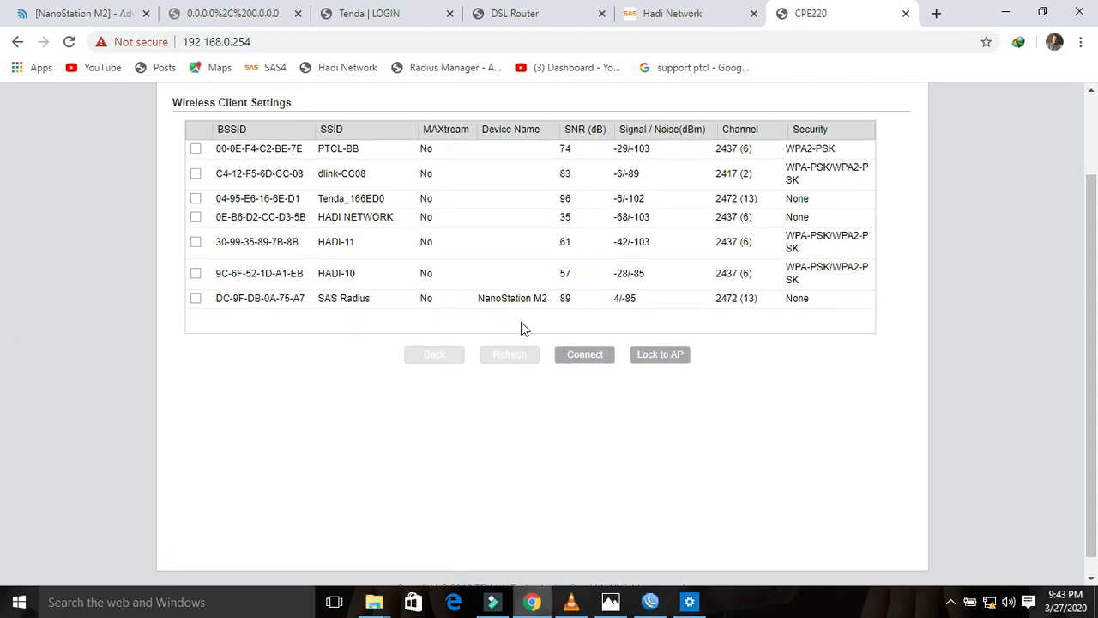
click(195, 299)
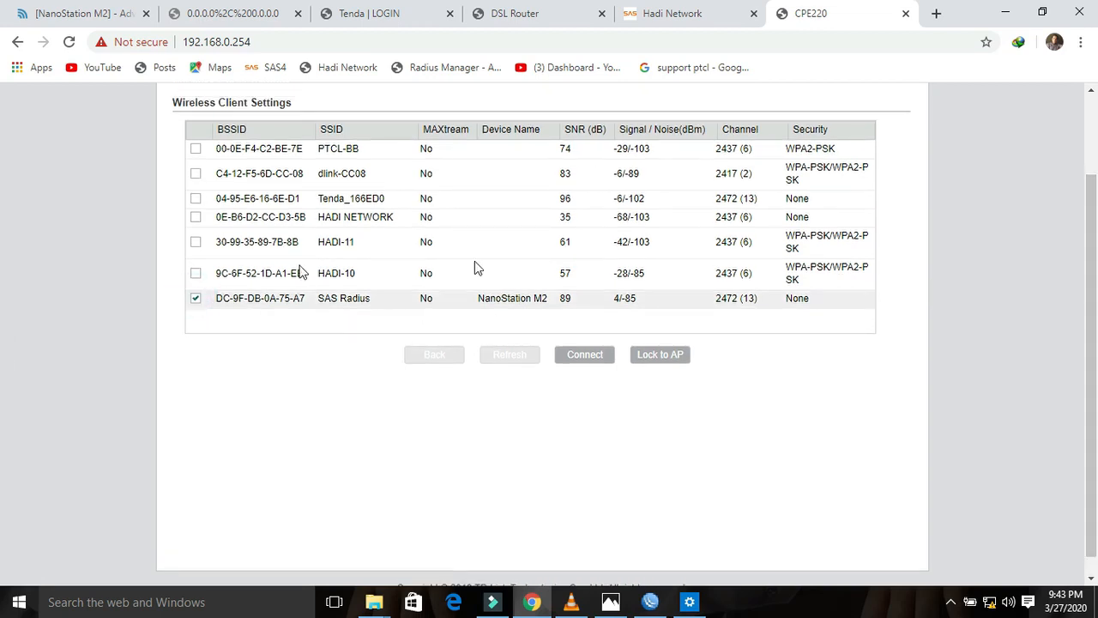
click(662, 357)
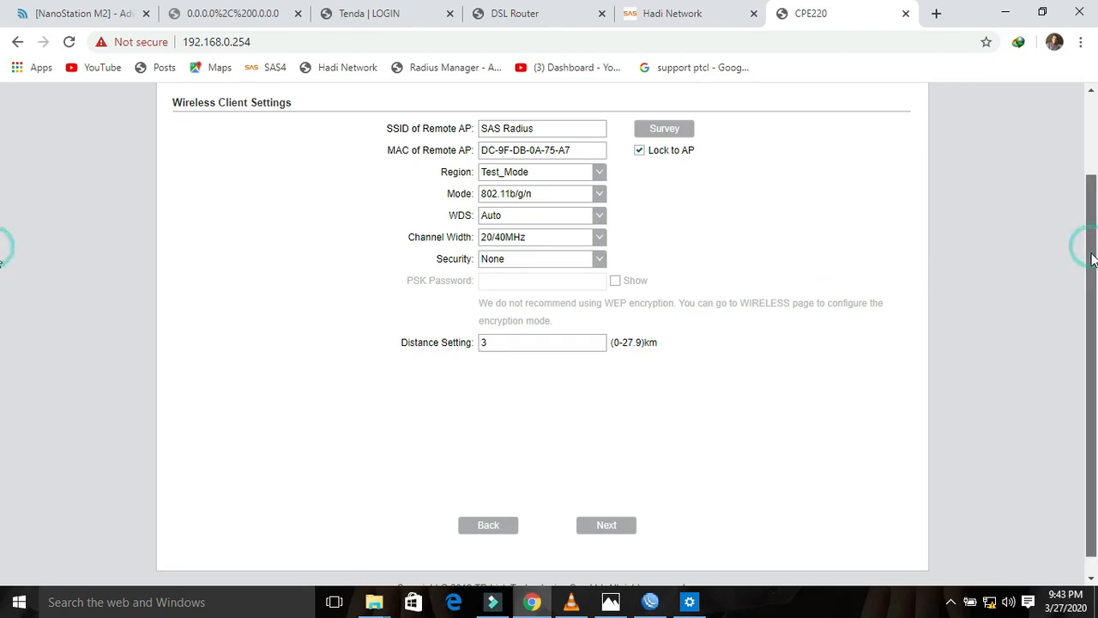
scroll(1085, 245, down, 1)
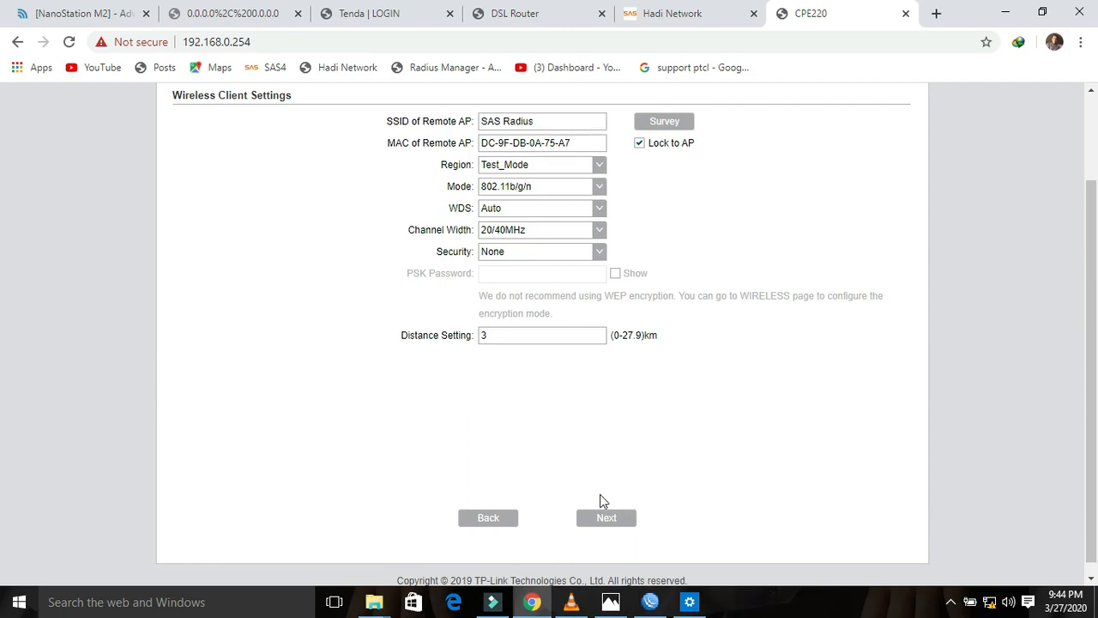
Step: Rename the CPE220's local wireless SSID to TPLINK
click(604, 517)
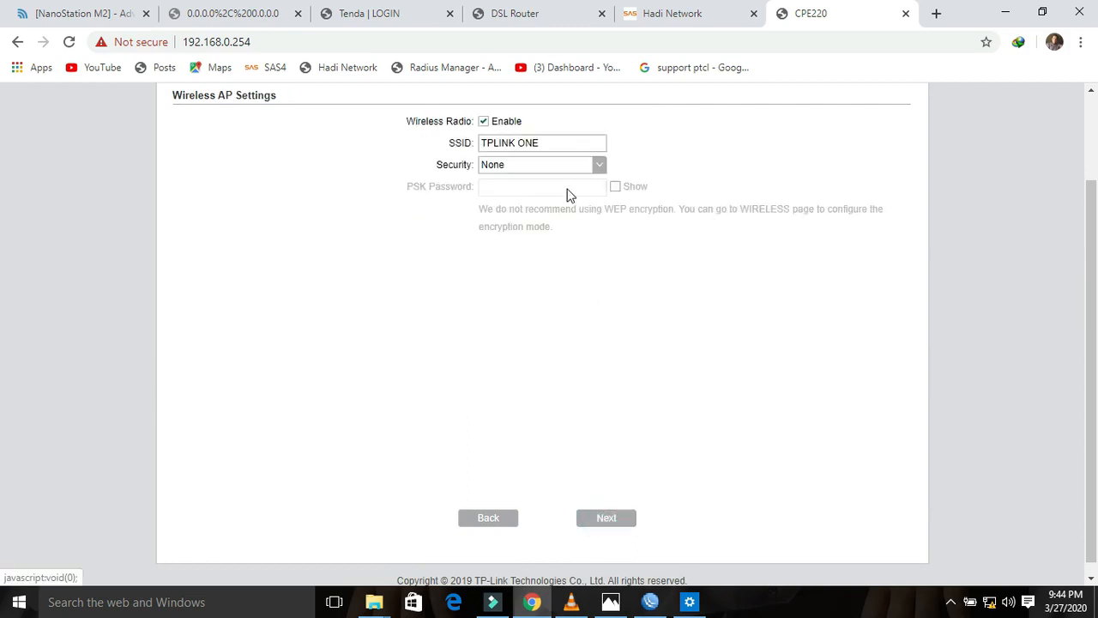
click(560, 144)
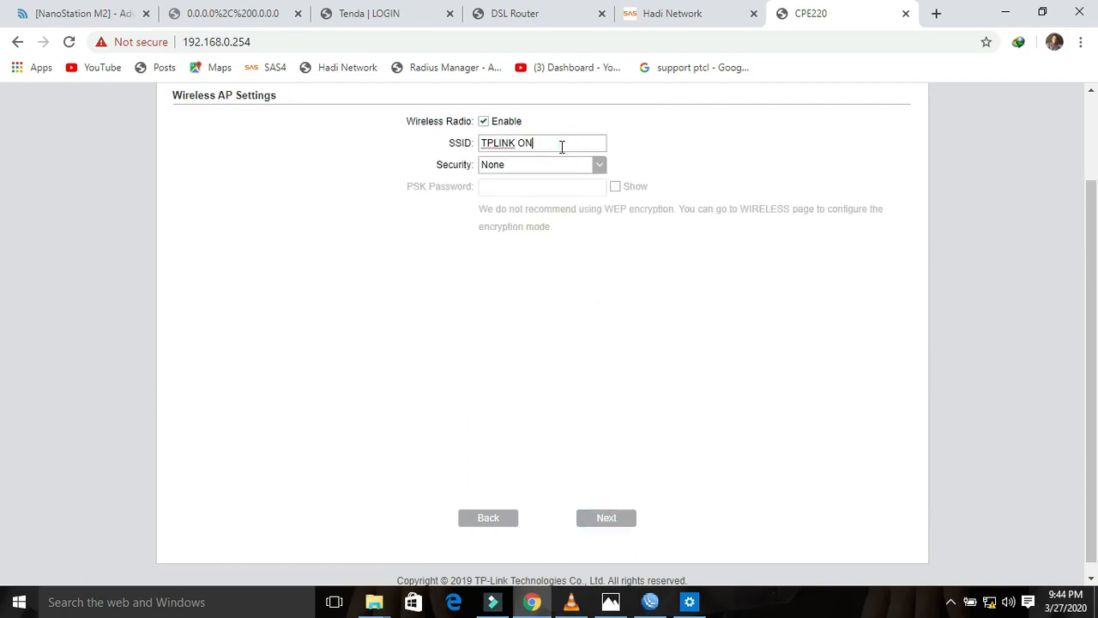
key(BackSpace)
key(BackSpace)
key(BackSpace)
Step: Secure the TPLINK network with WPA-PSK / WPA2-PSK and a PSK password, then finish quick setup
click(599, 167)
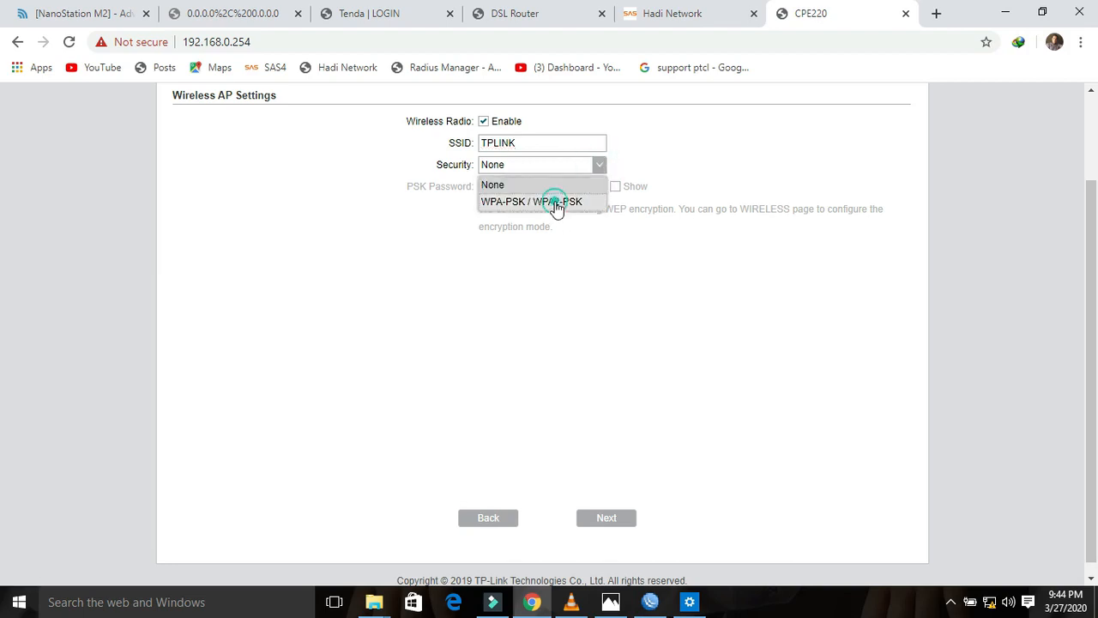
click(555, 202)
click(525, 189)
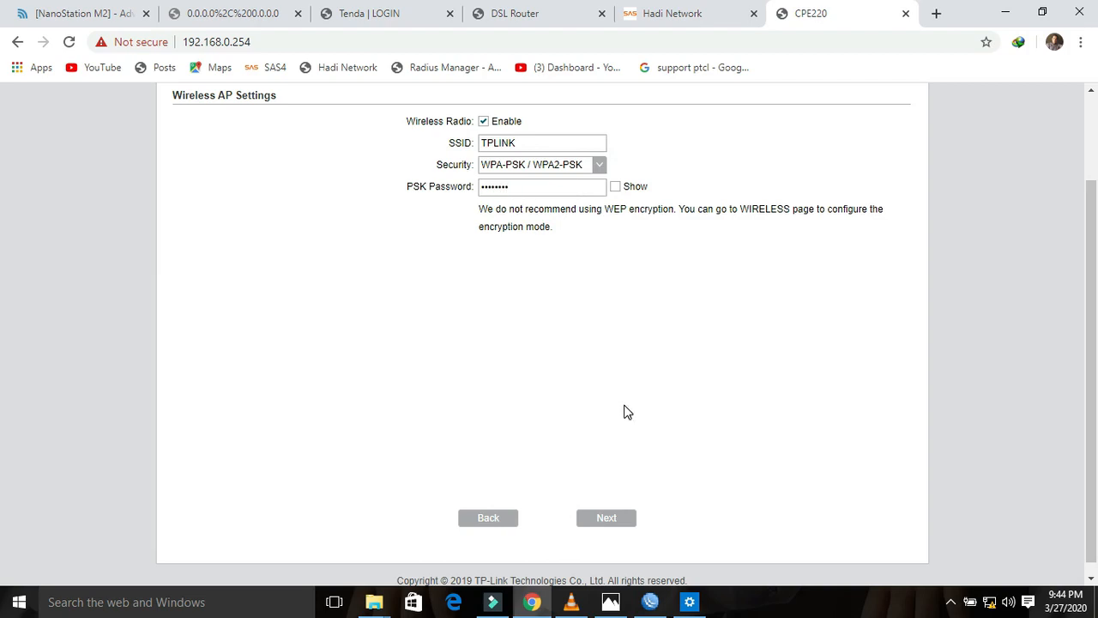
click(615, 187)
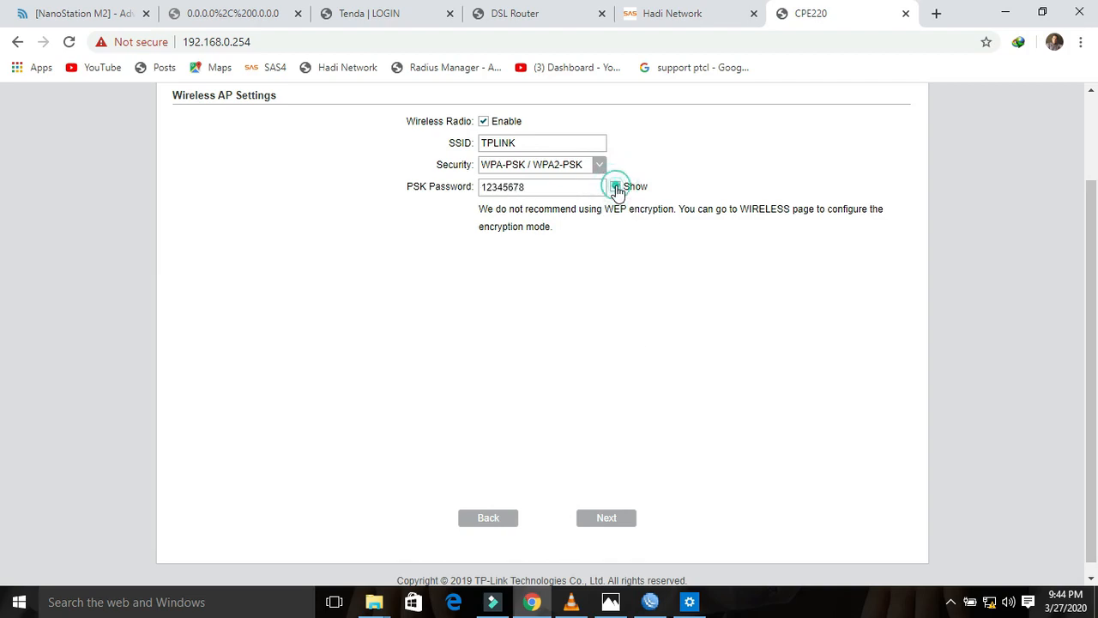
click(615, 187)
click(618, 527)
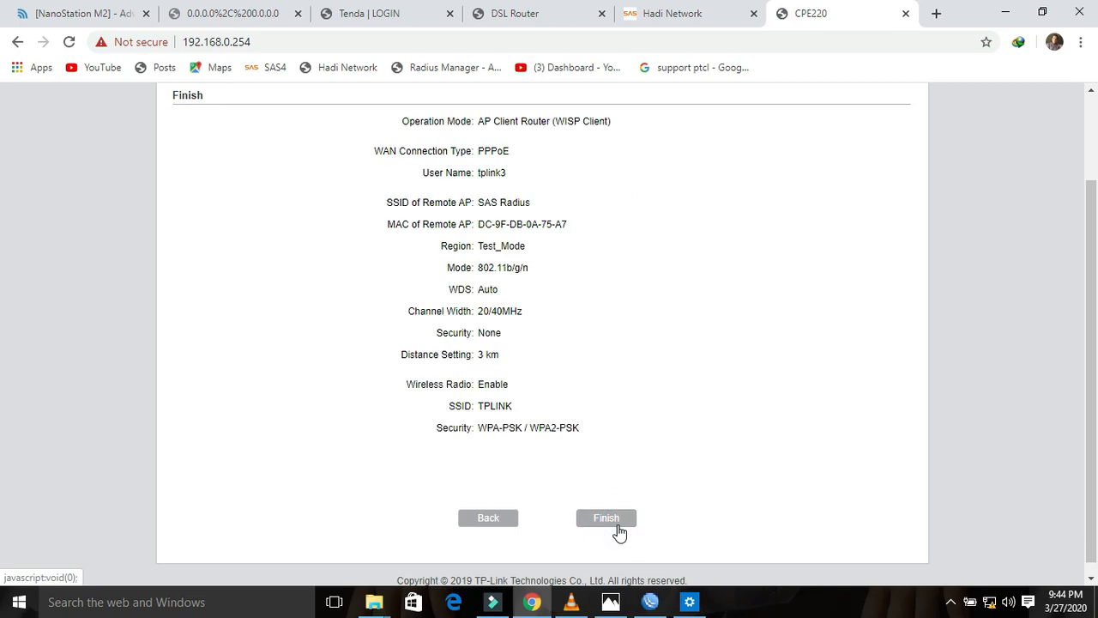
click(625, 521)
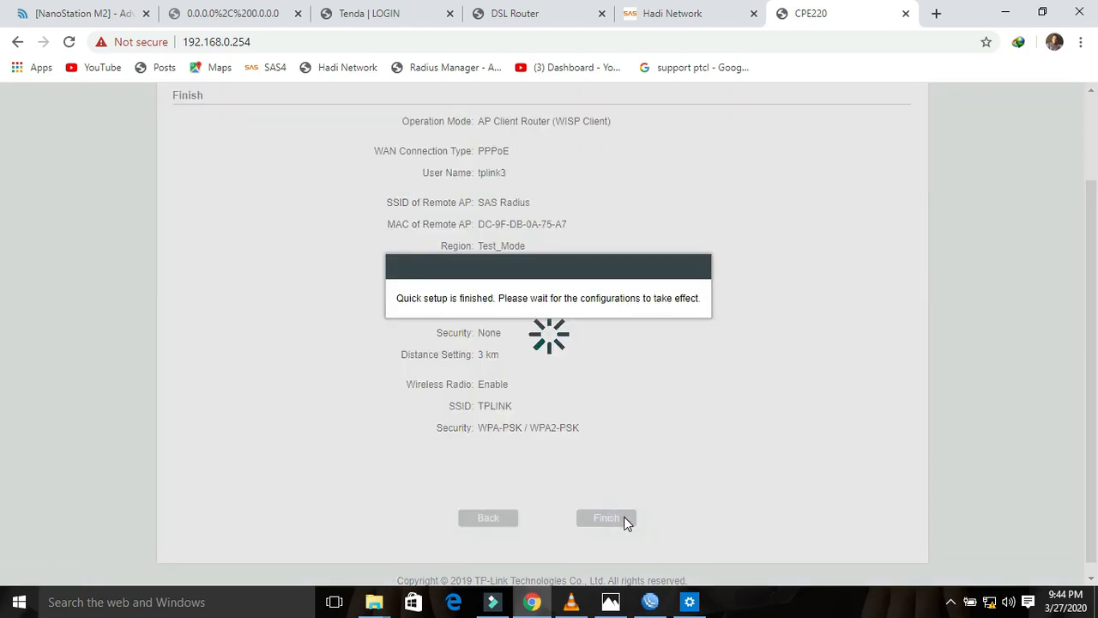
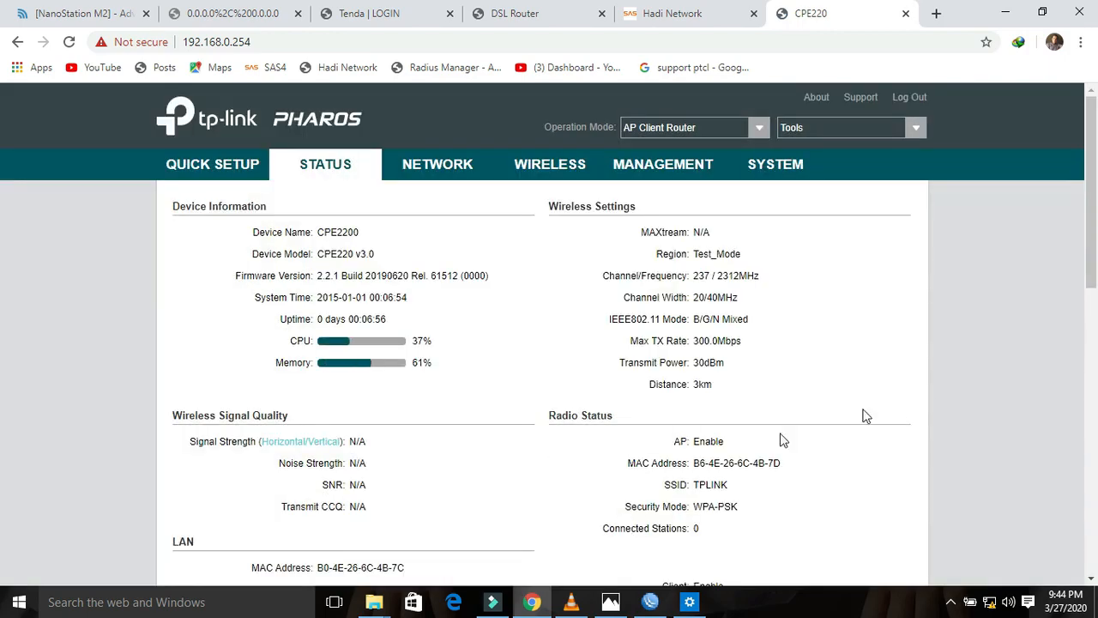
Step: Check the CPE220 status: PPPoE WAN, linked to root AP 'SAS Radius' at 117 Mbps
drag(1093, 205, 1097, 161)
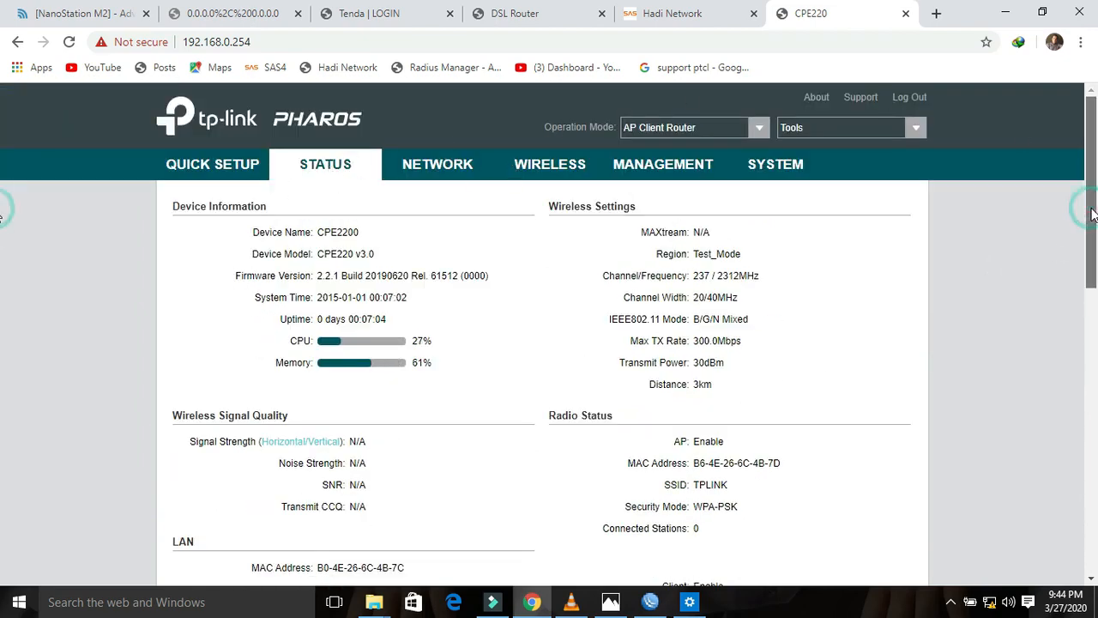
drag(1092, 215, 1091, 394)
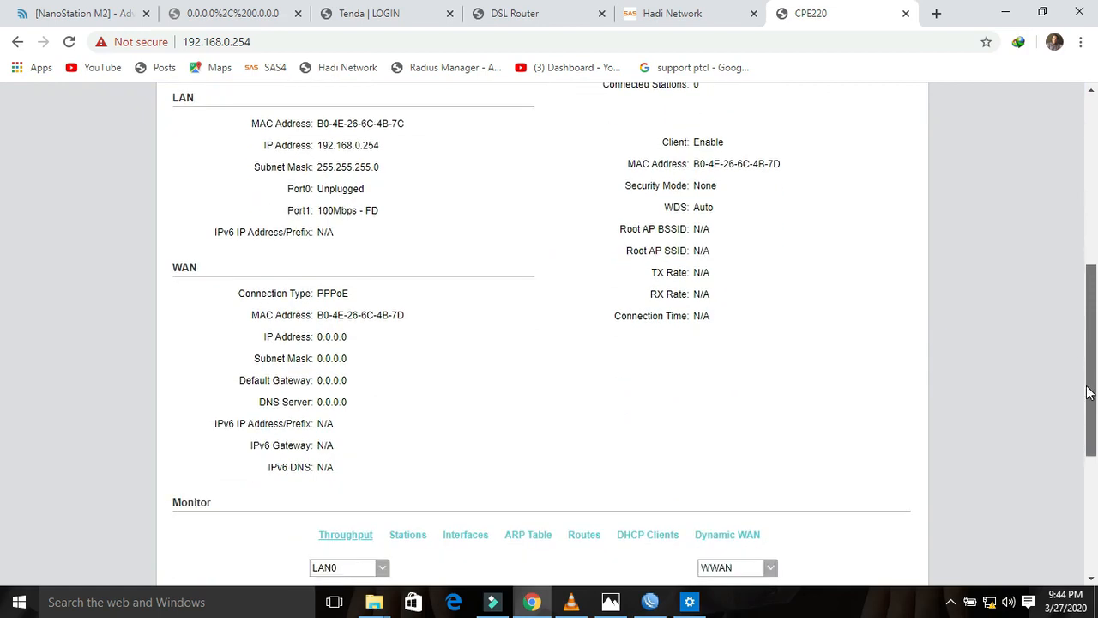
drag(356, 297, 317, 294)
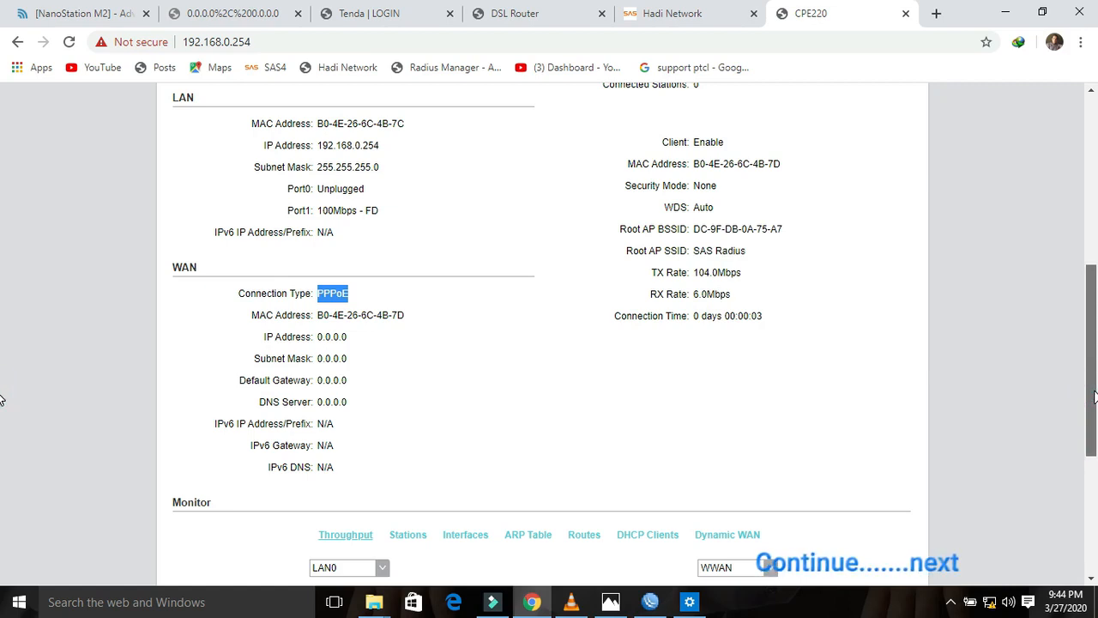
drag(1094, 395, 1094, 382)
drag(755, 288, 697, 286)
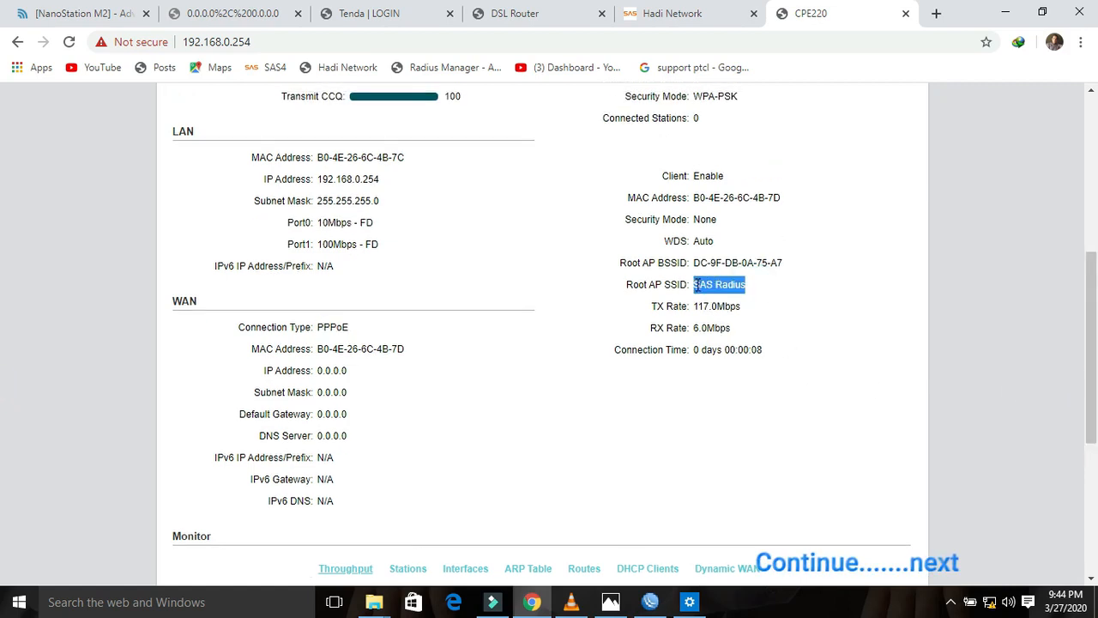
click(650, 603)
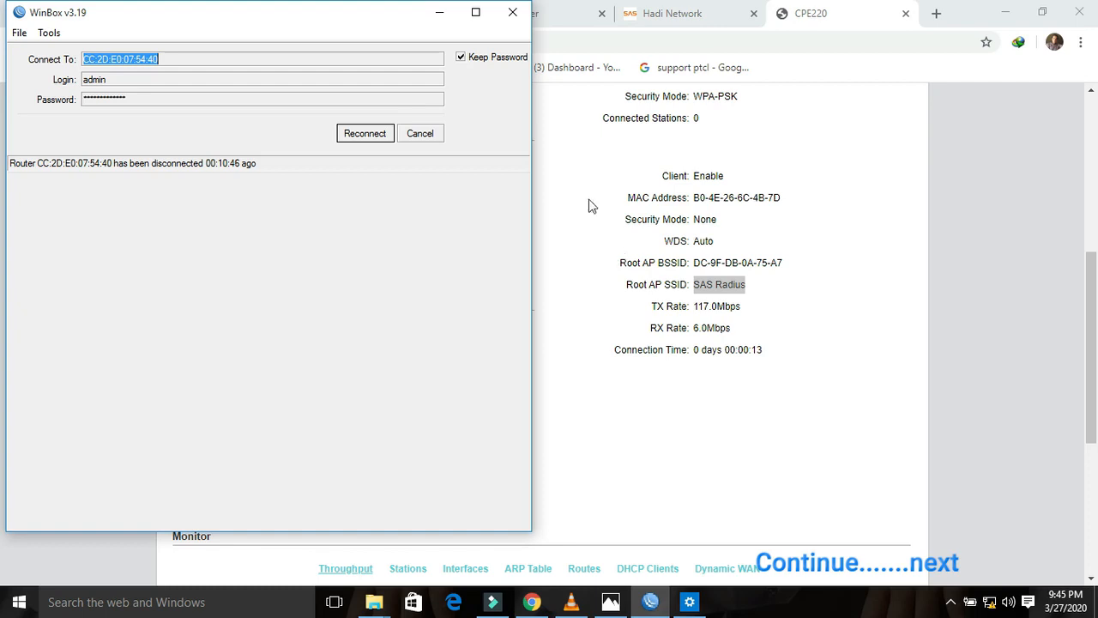
Step: Show the network adapters list from the Network and Sharing Center
click(407, 30)
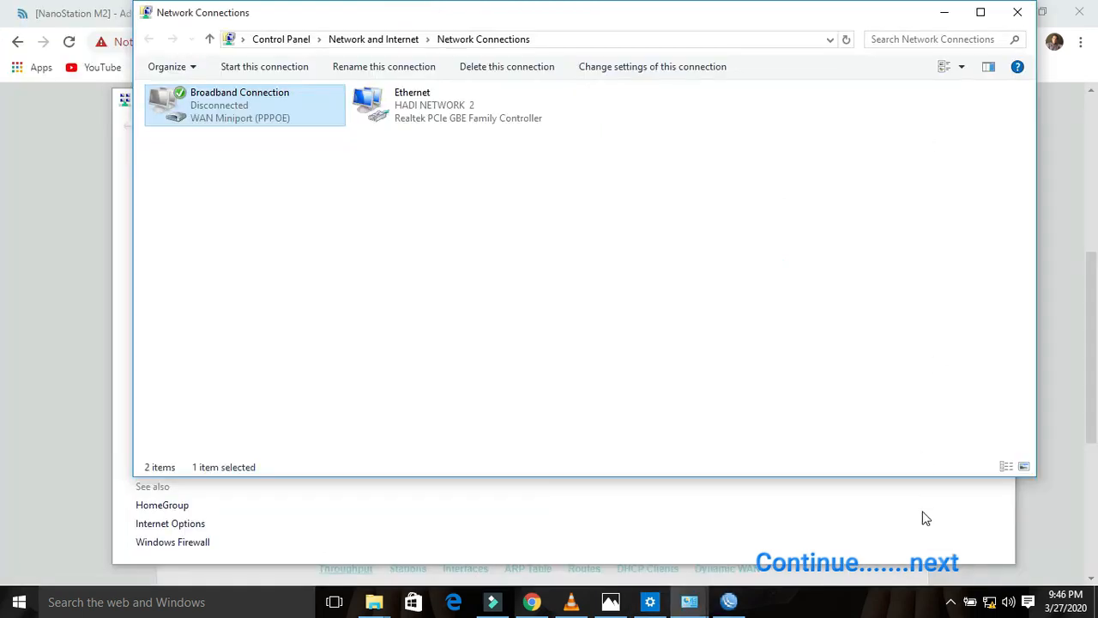
click(927, 518)
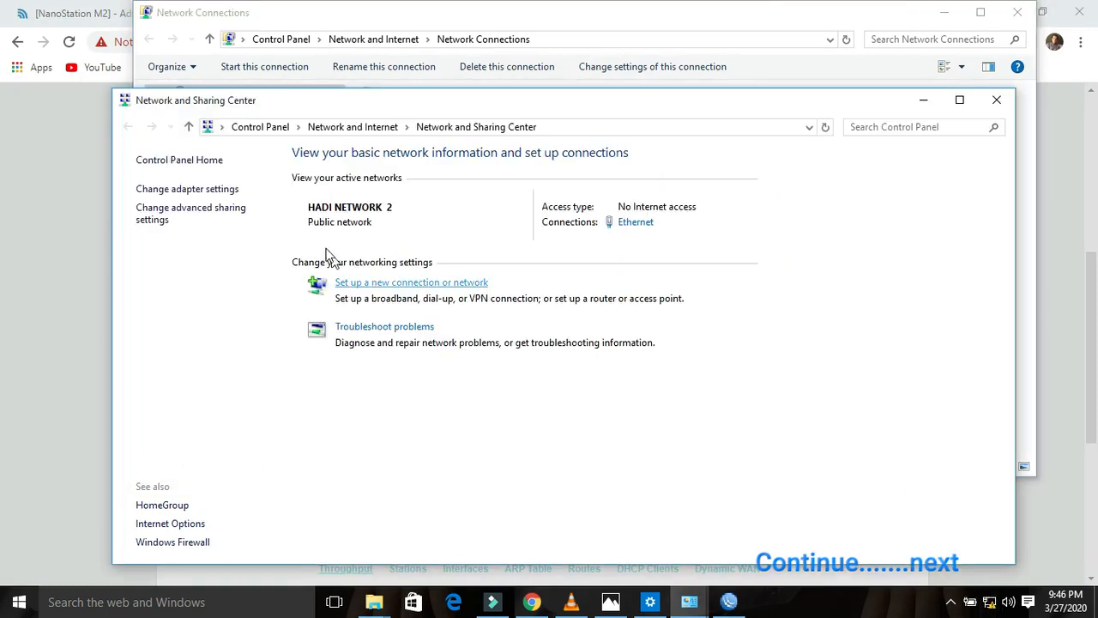
click(183, 191)
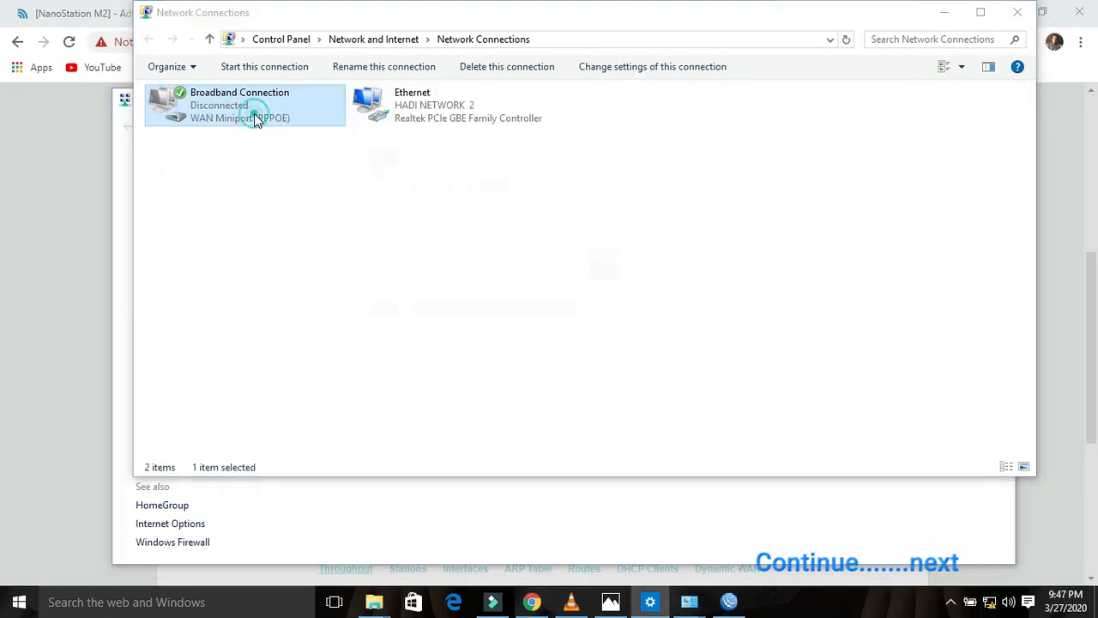
Step: Dial the PPPoE Broadband Connection with its user name and password, then close the network windows
double_click(253, 113)
click(411, 199)
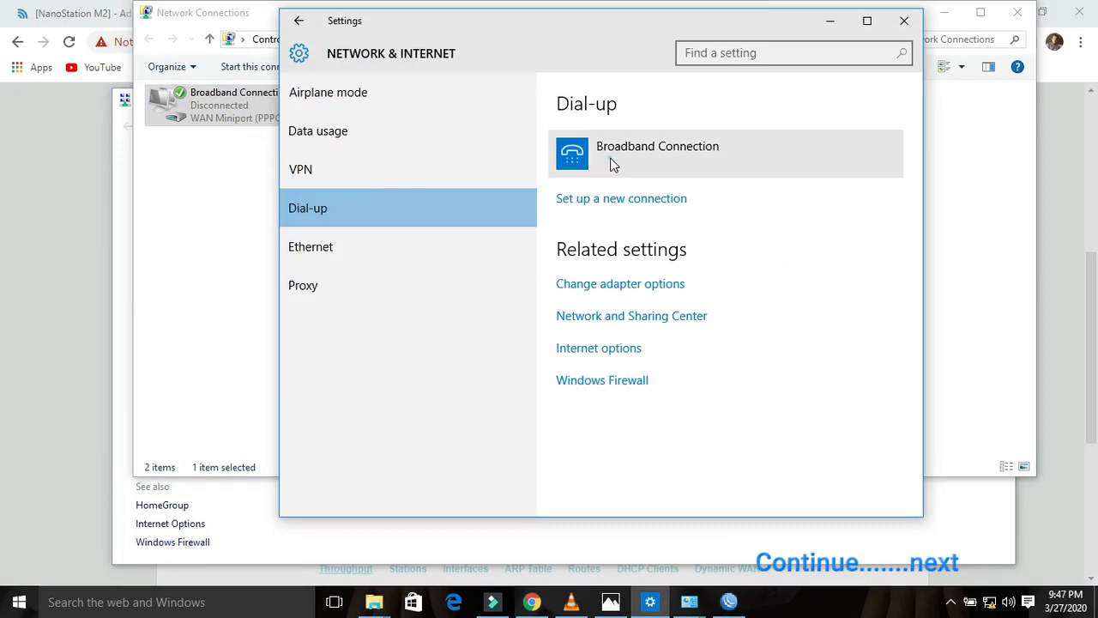
click(623, 163)
click(644, 209)
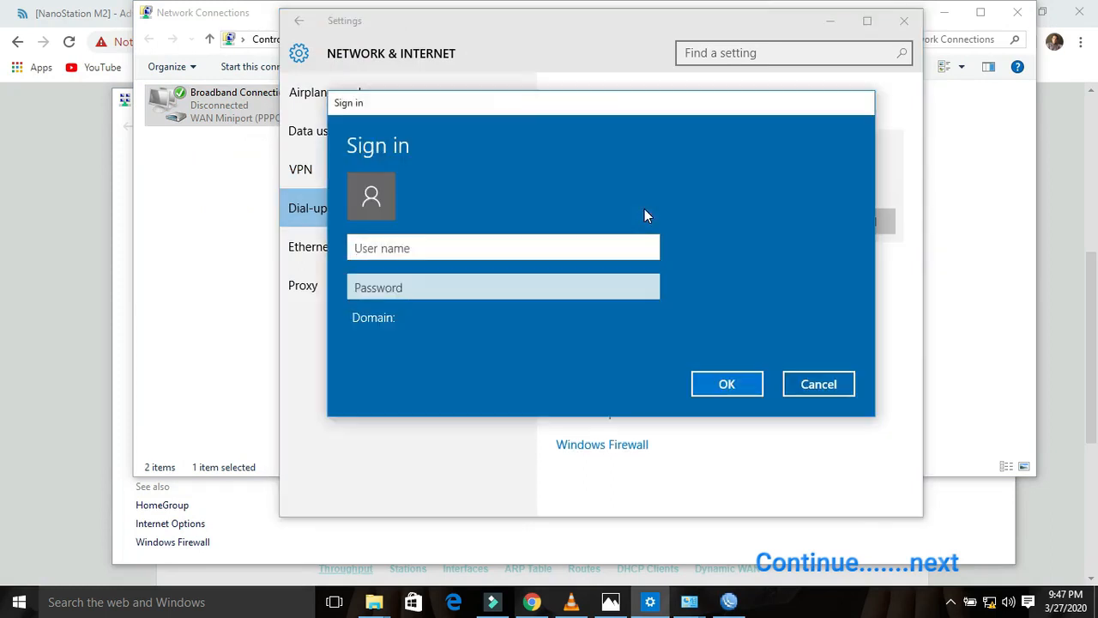
text(22)
key(Tab)
text(22)
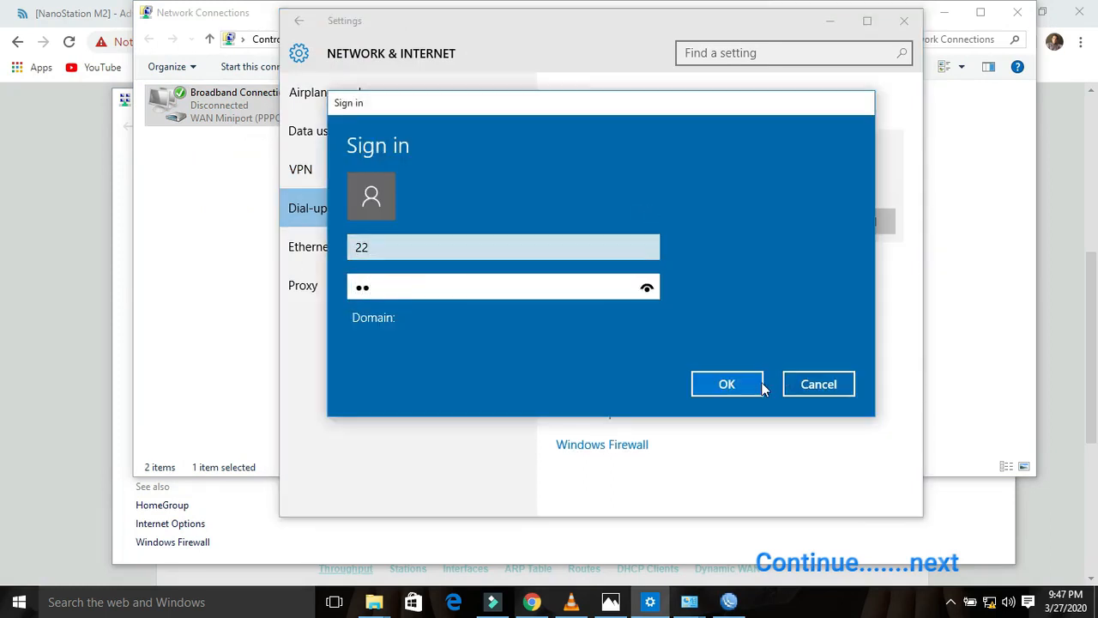
click(731, 386)
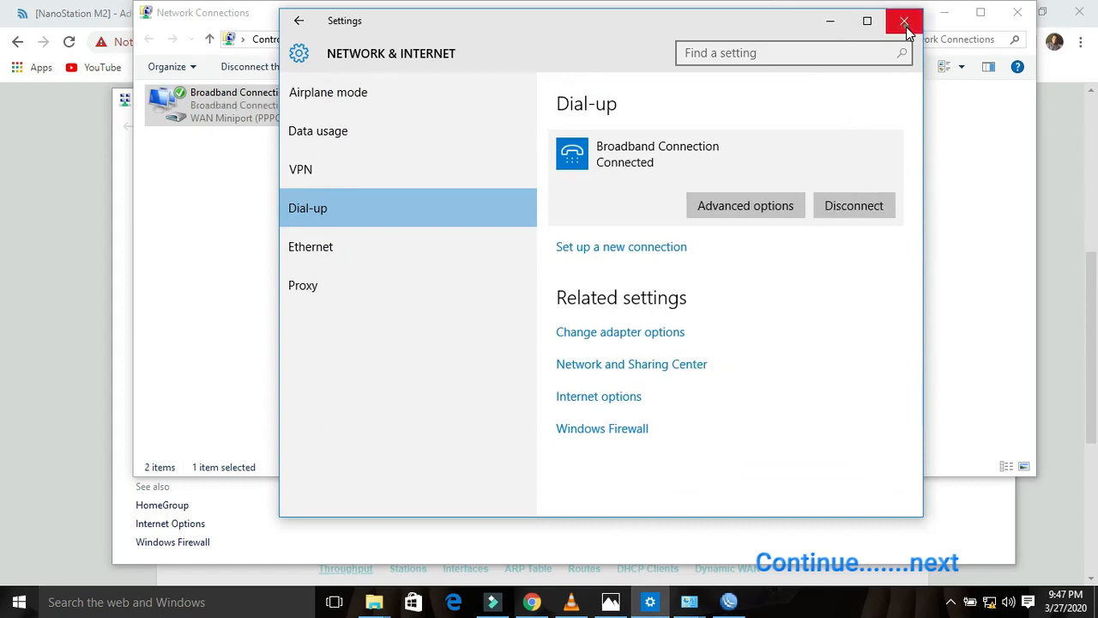
click(903, 21)
click(1015, 14)
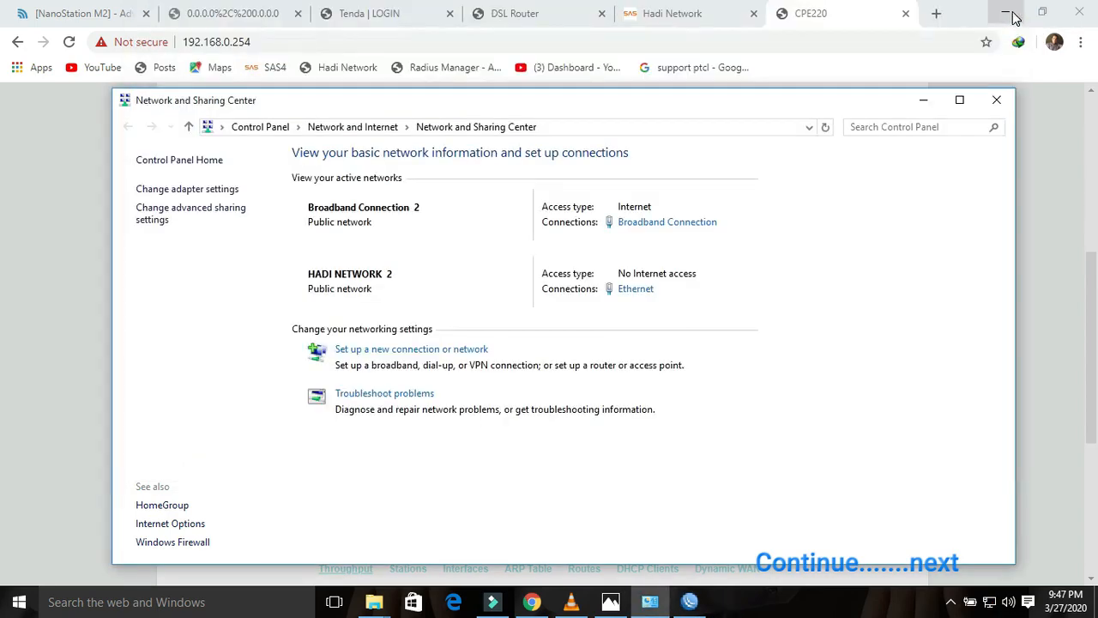
Step: Check the dlink, ptcl1, tenda and tplink3 sessions in WinBox PPP Active Connections
click(689, 601)
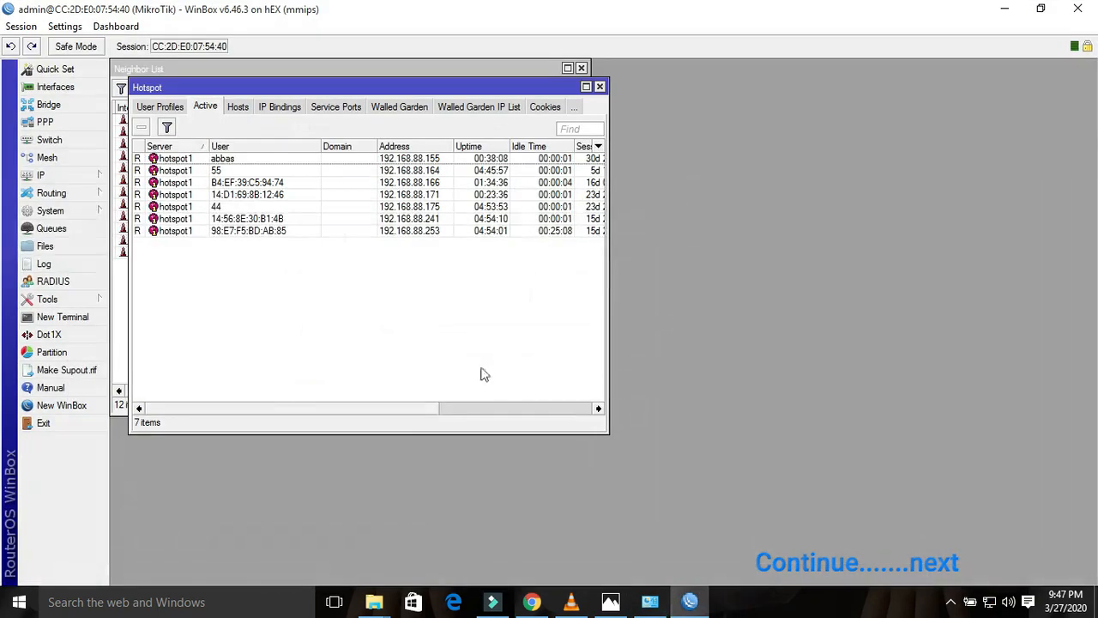
click(46, 124)
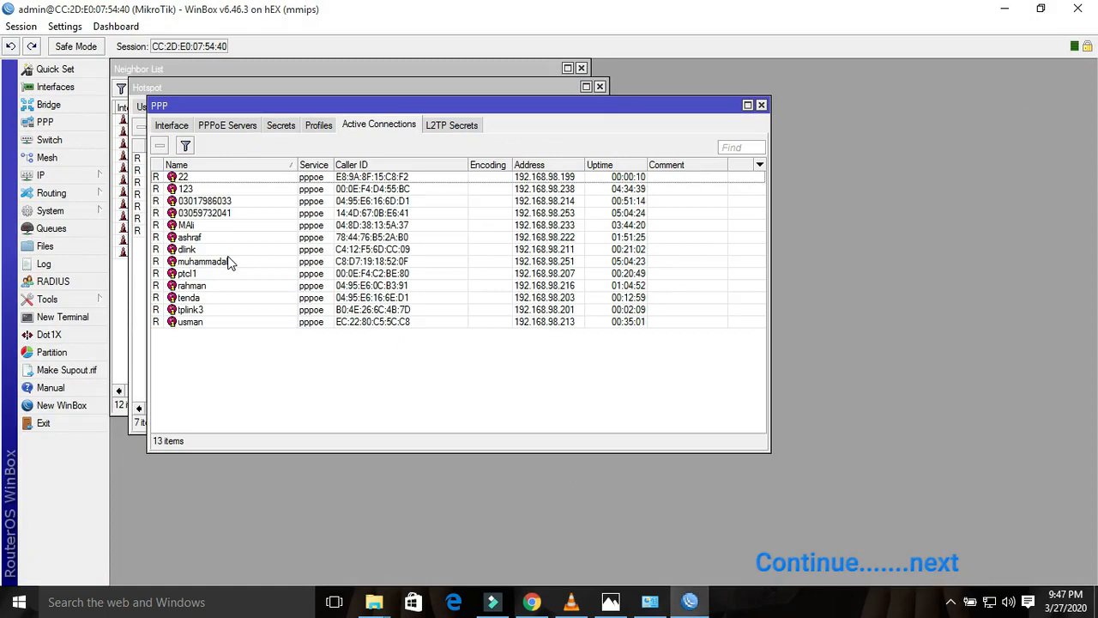
click(202, 249)
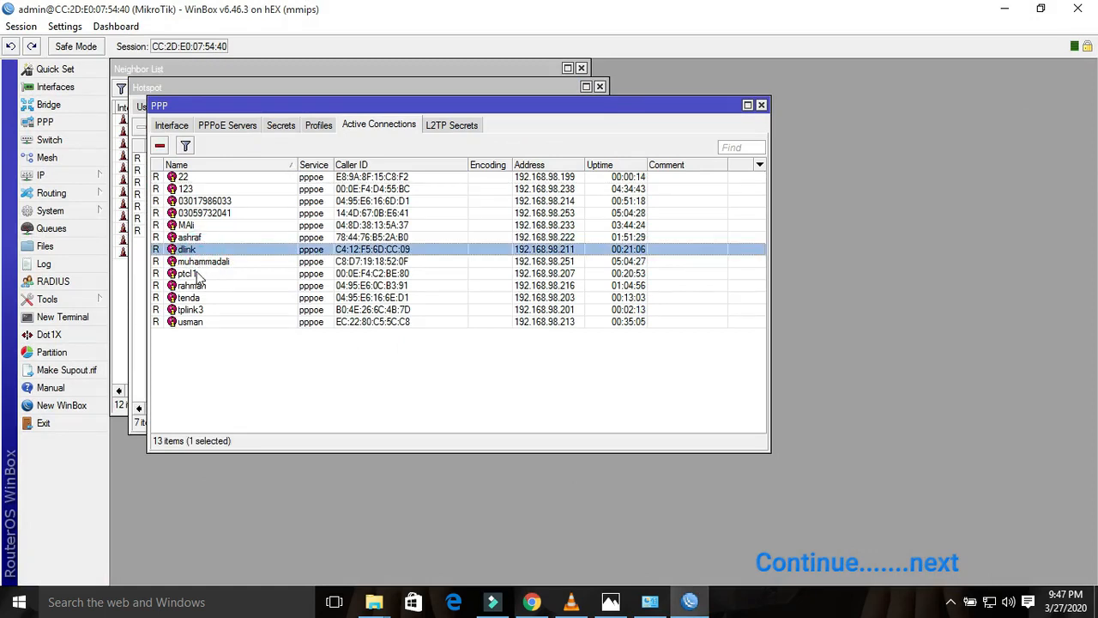
click(198, 274)
click(206, 299)
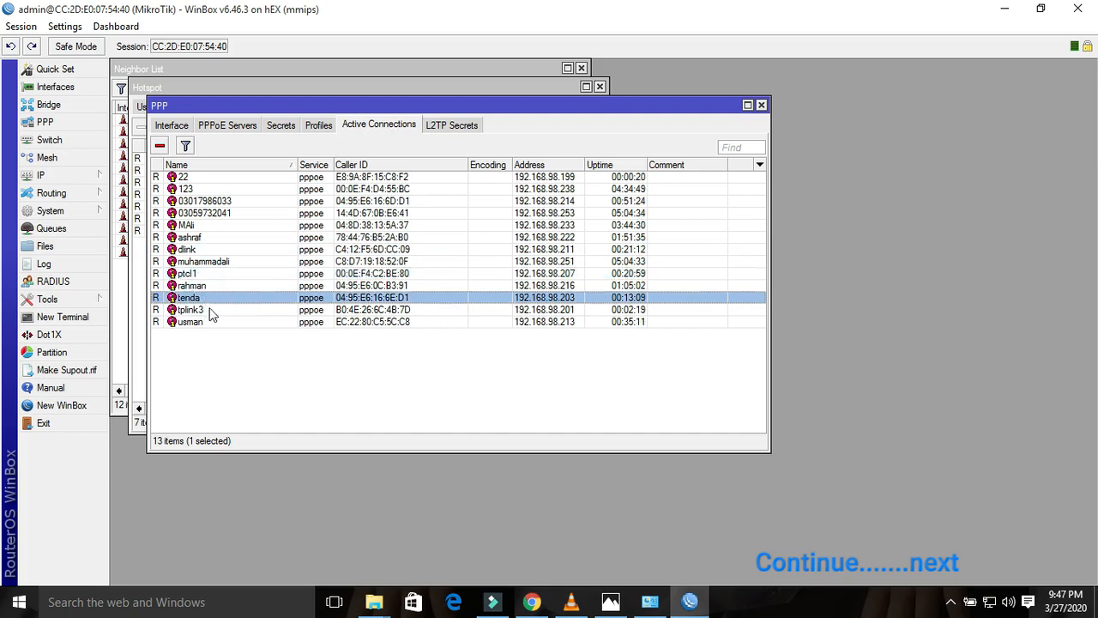
click(210, 312)
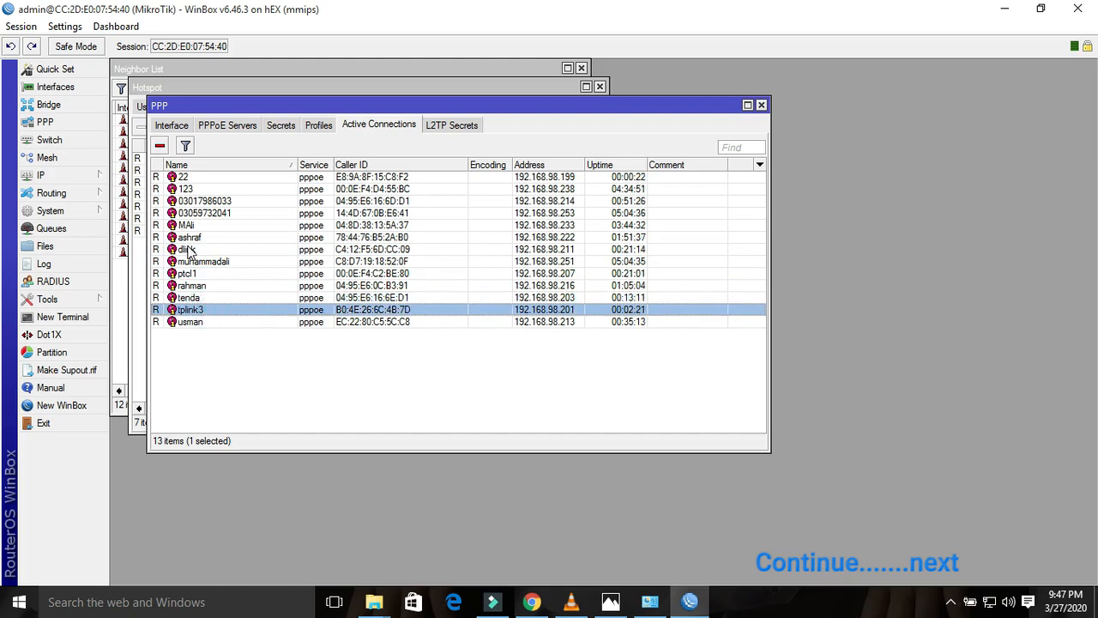
click(611, 602)
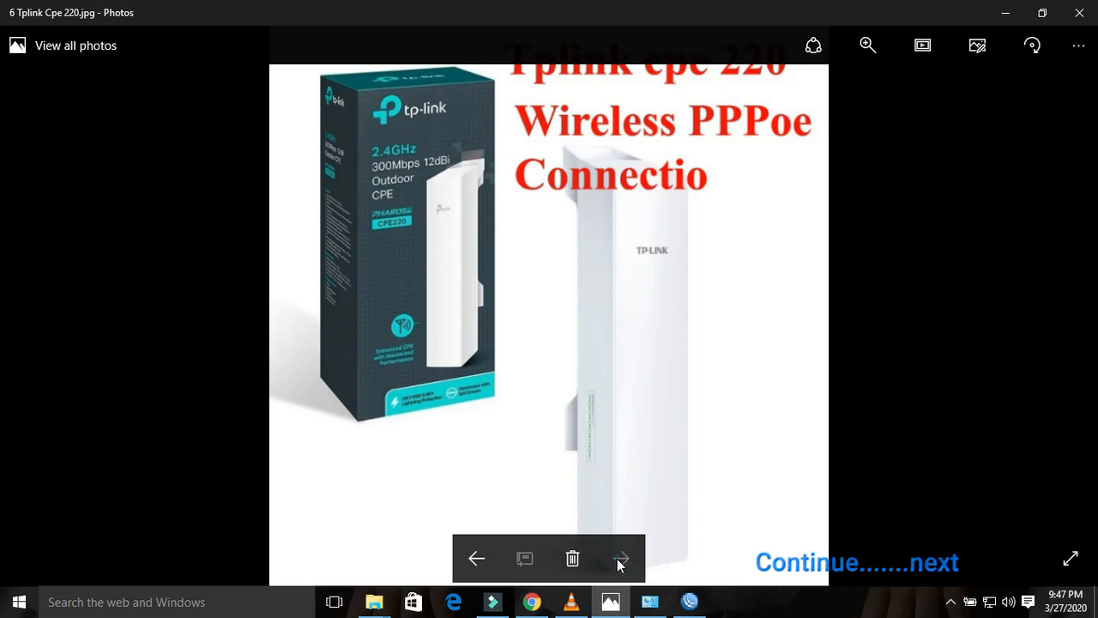
Step: Step back four photos to the Nano Station picture
click(477, 559)
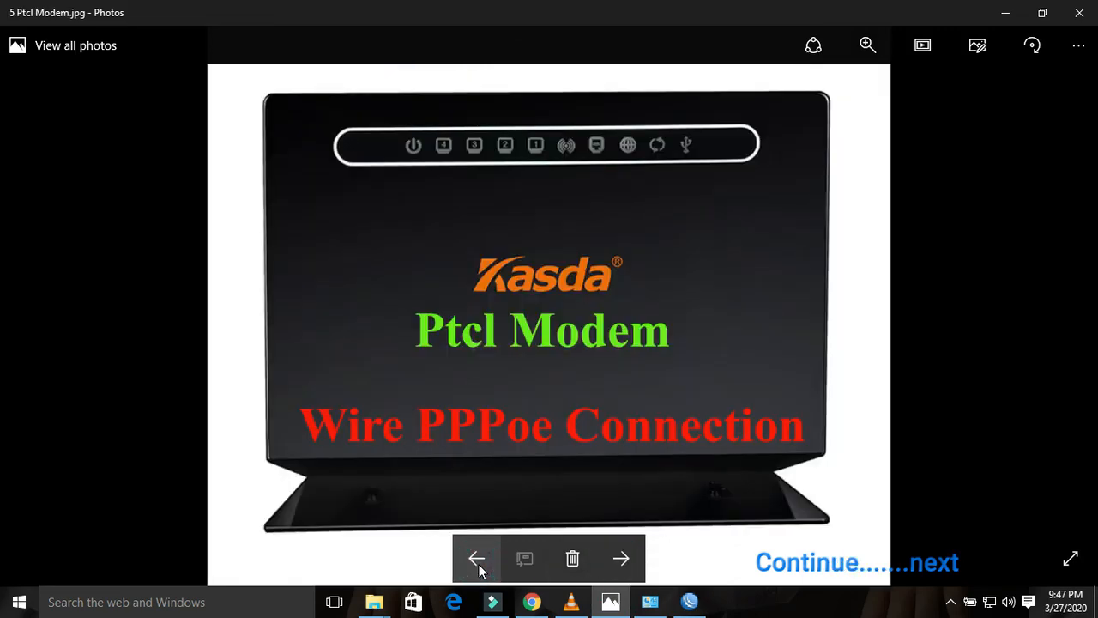
click(476, 559)
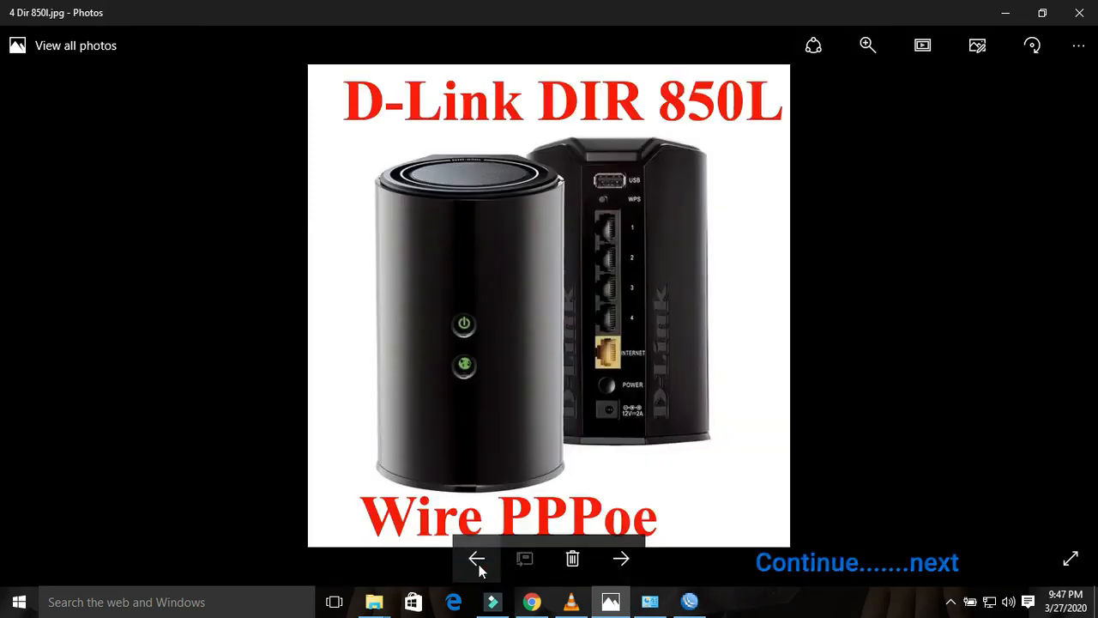
click(476, 559)
click(477, 560)
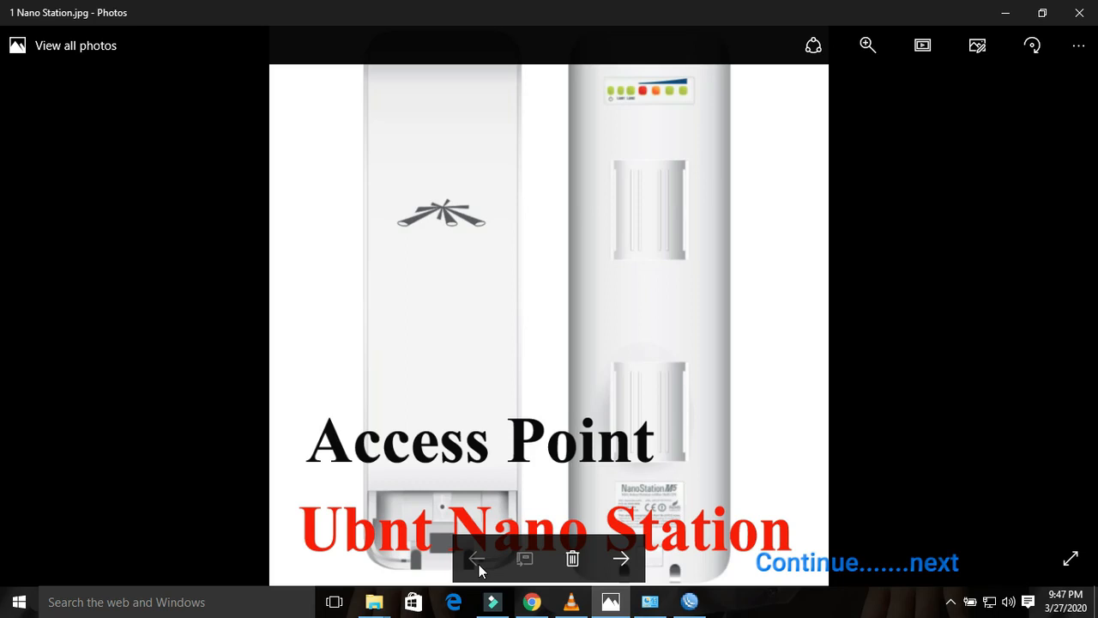
Step: Dismiss the failed-to-get-data message in Chrome and return to the SAS Radius users list
click(689, 601)
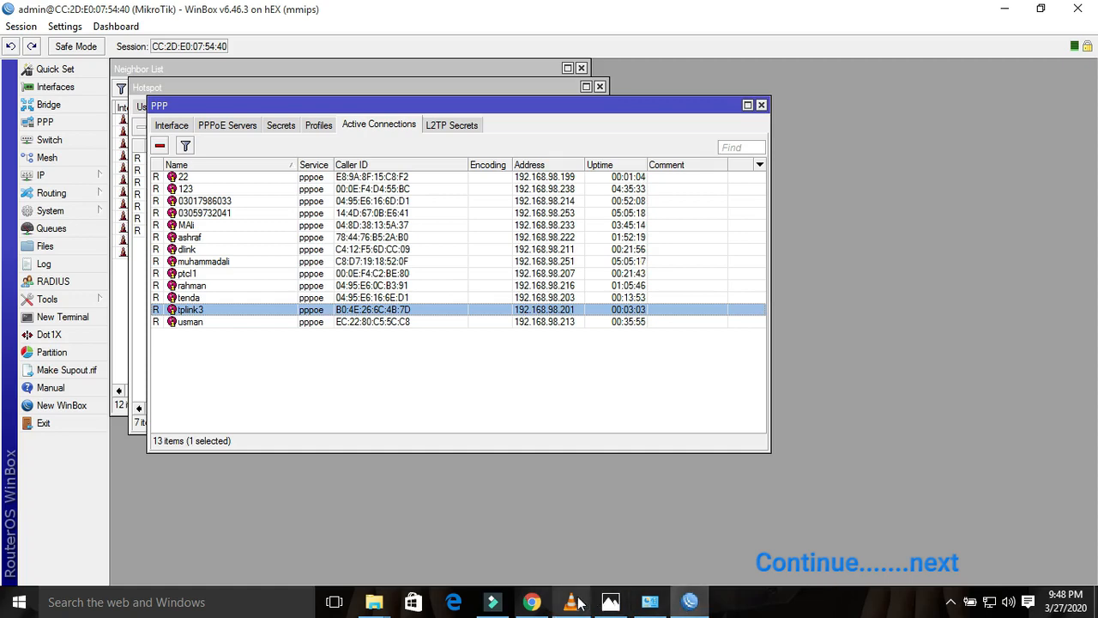
click(534, 604)
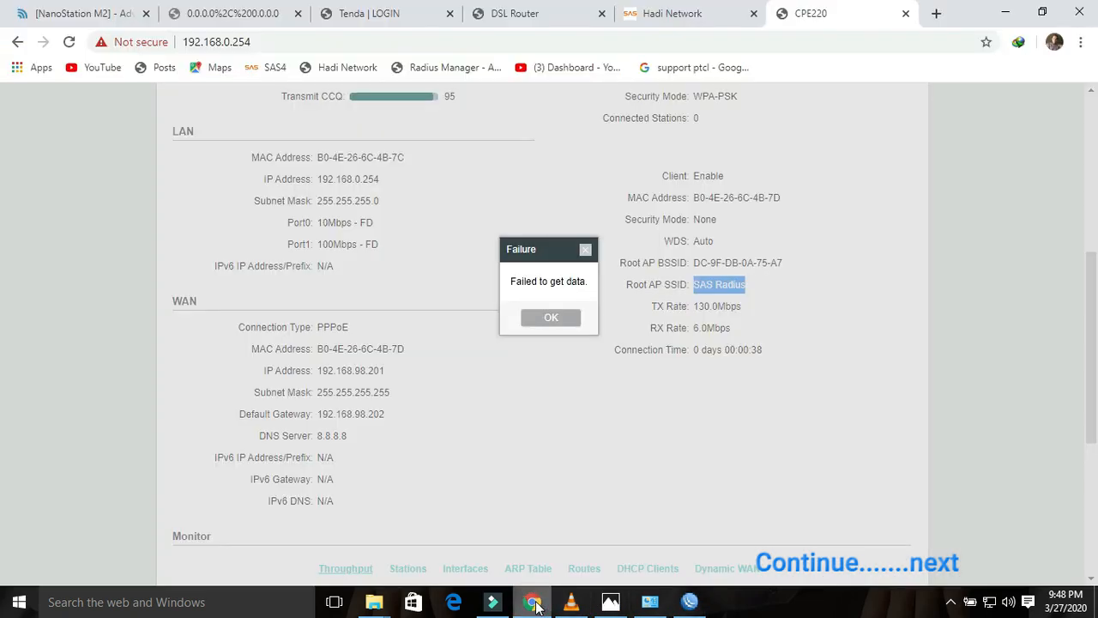
click(566, 317)
click(723, 10)
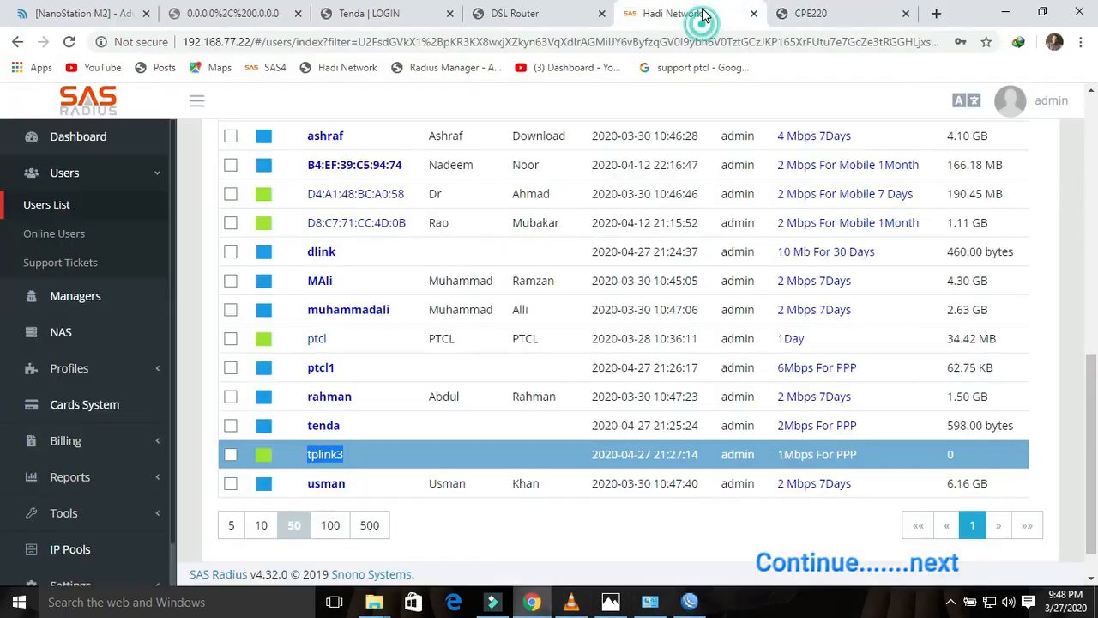
Step: Reload the full, unfiltered SAS Radius Users List
click(83, 172)
click(68, 173)
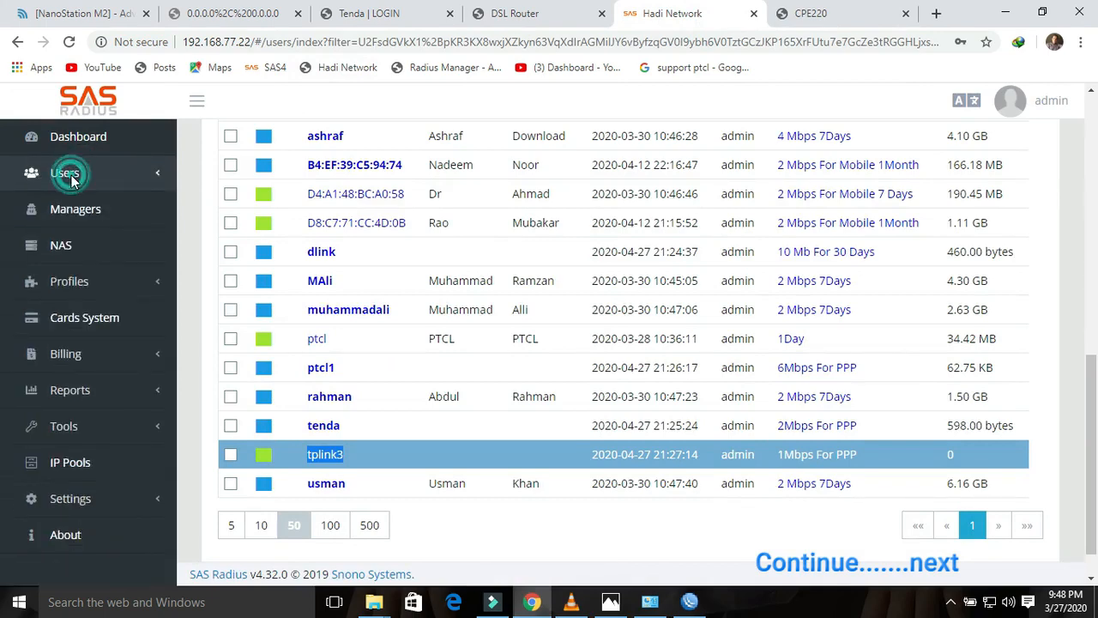
click(64, 205)
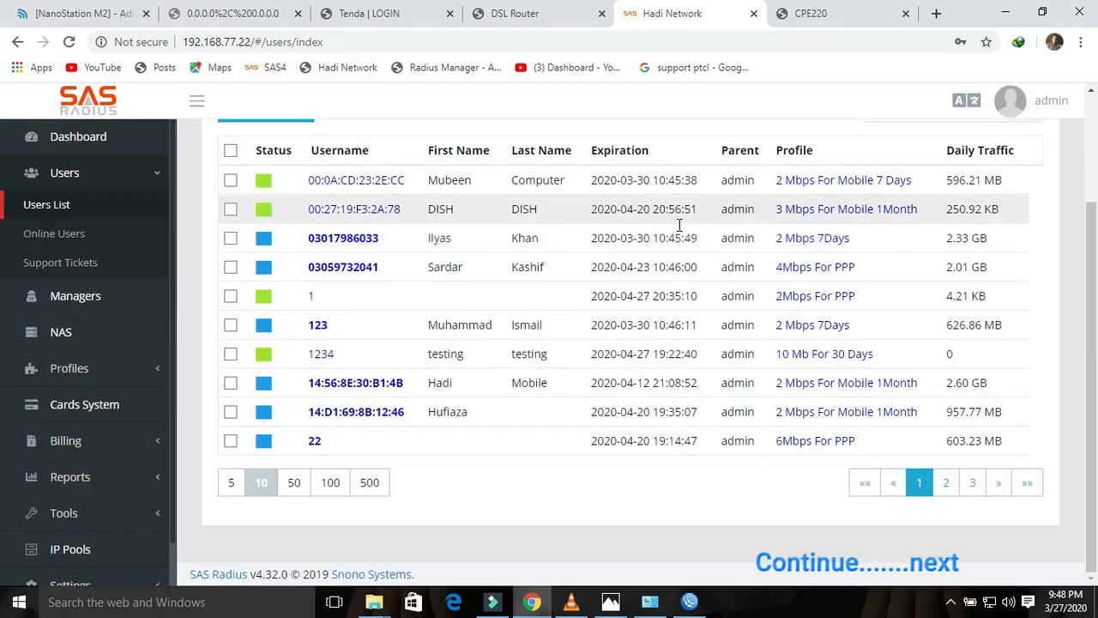
scroll(515, 343, up, 2)
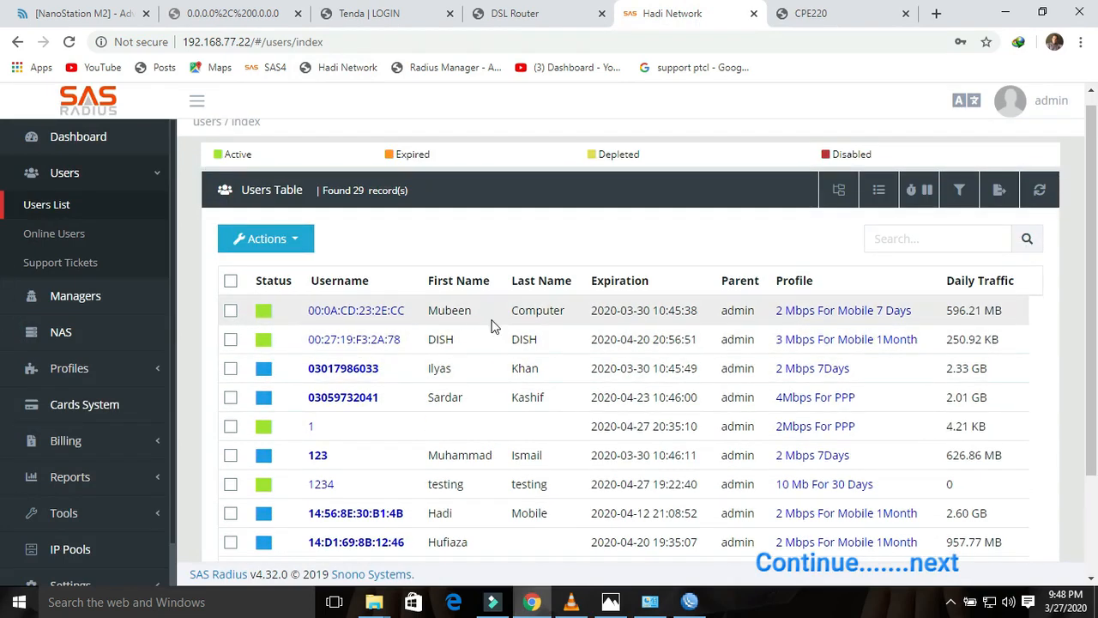
Step: Review the first user's Edit form, then list the 19 online users
click(362, 314)
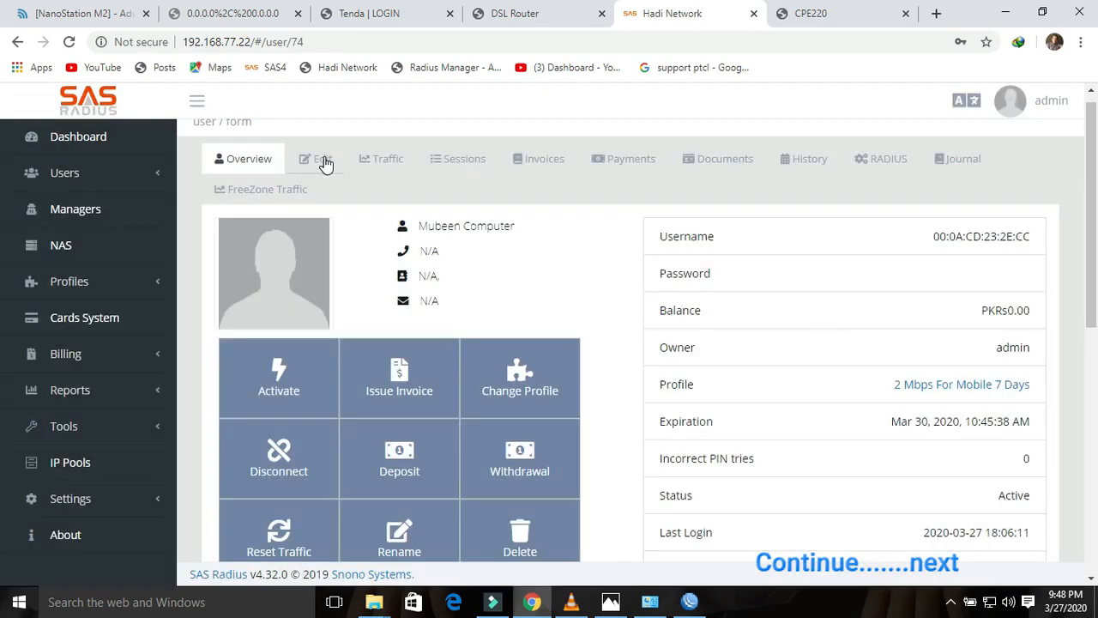
click(322, 161)
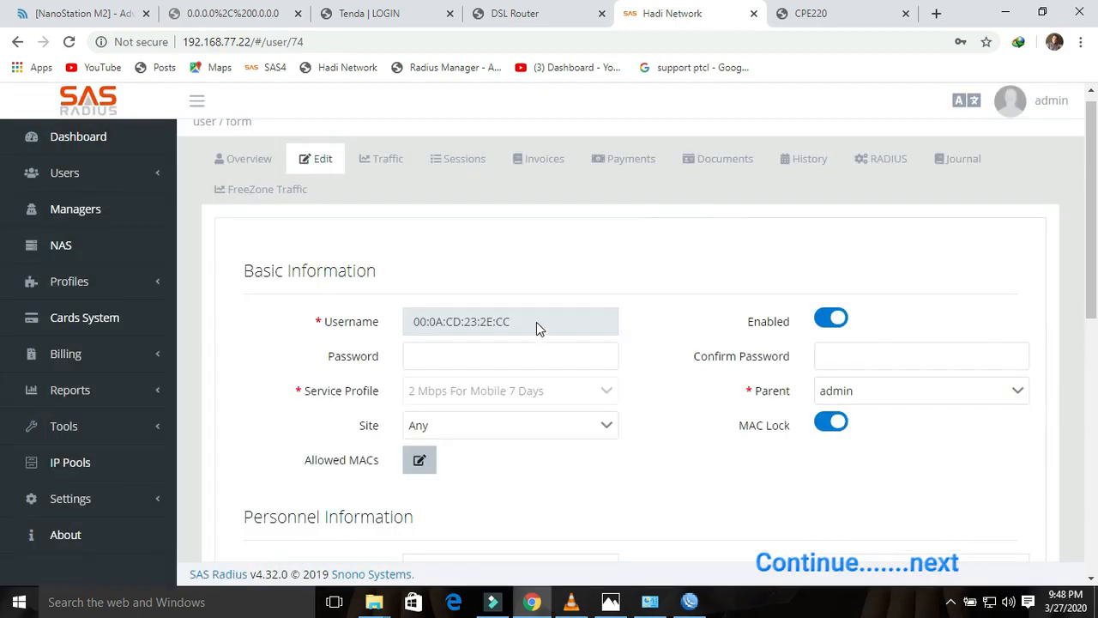
drag(537, 322, 409, 329)
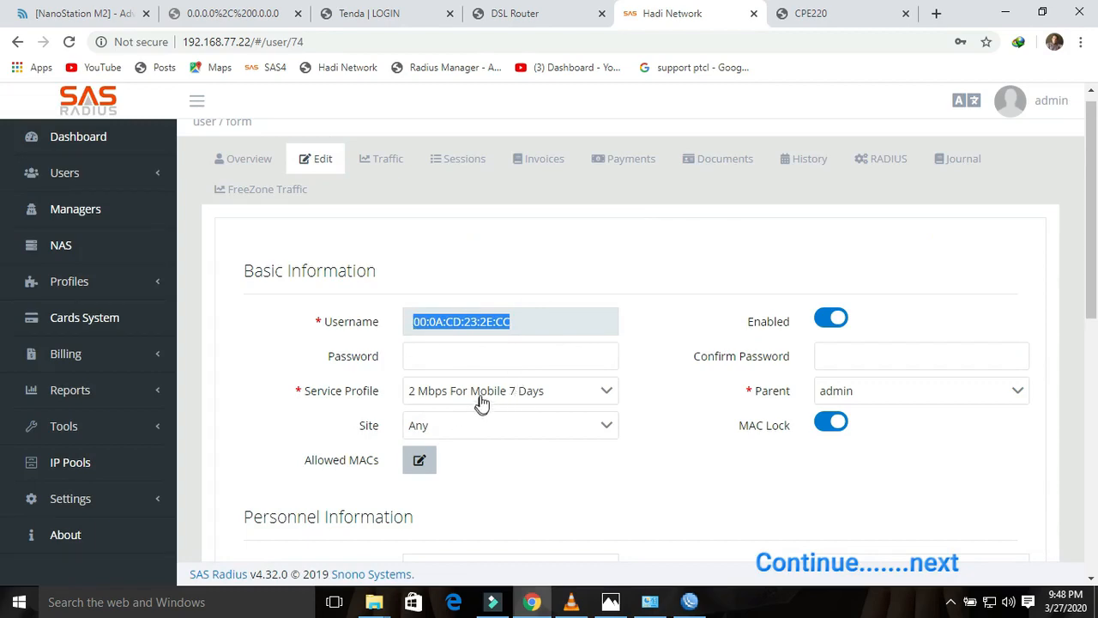
click(1092, 251)
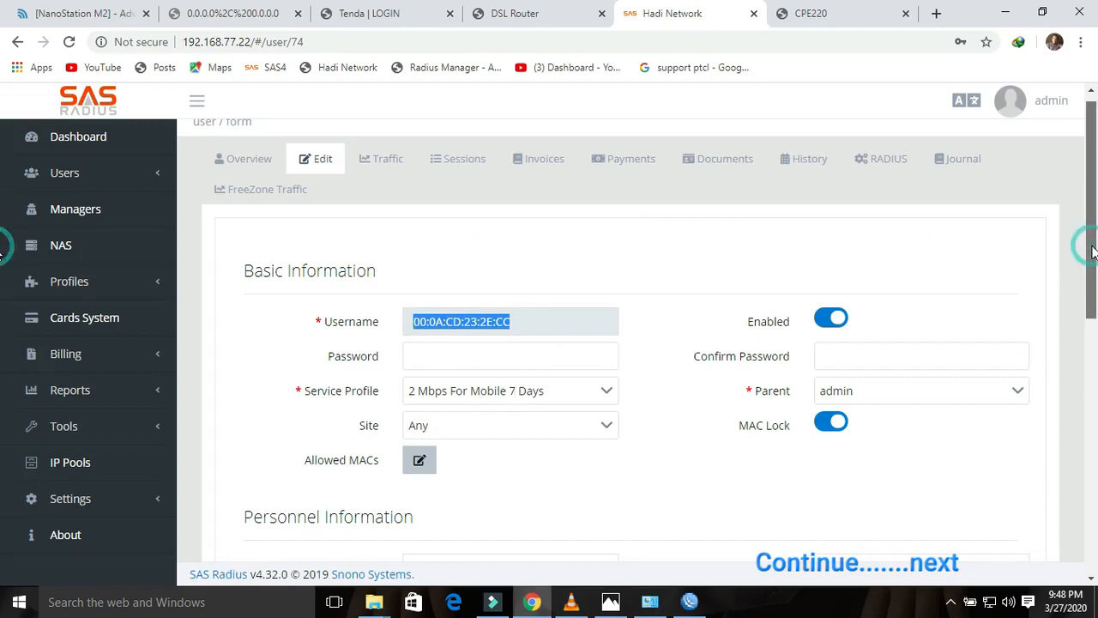
drag(1092, 251, 1095, 284)
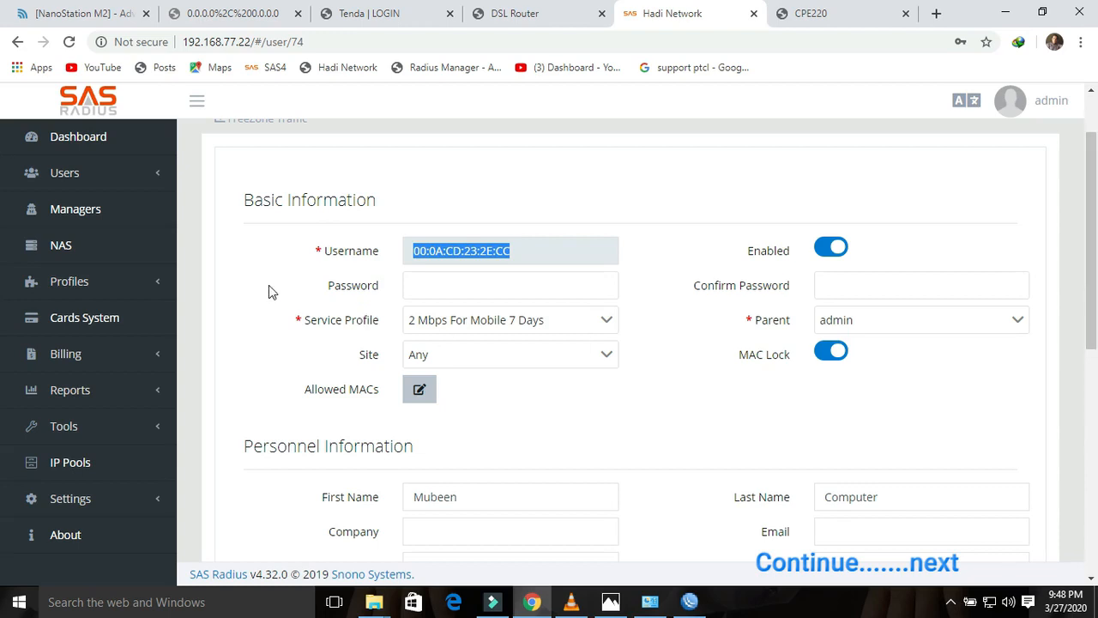
click(76, 184)
click(65, 235)
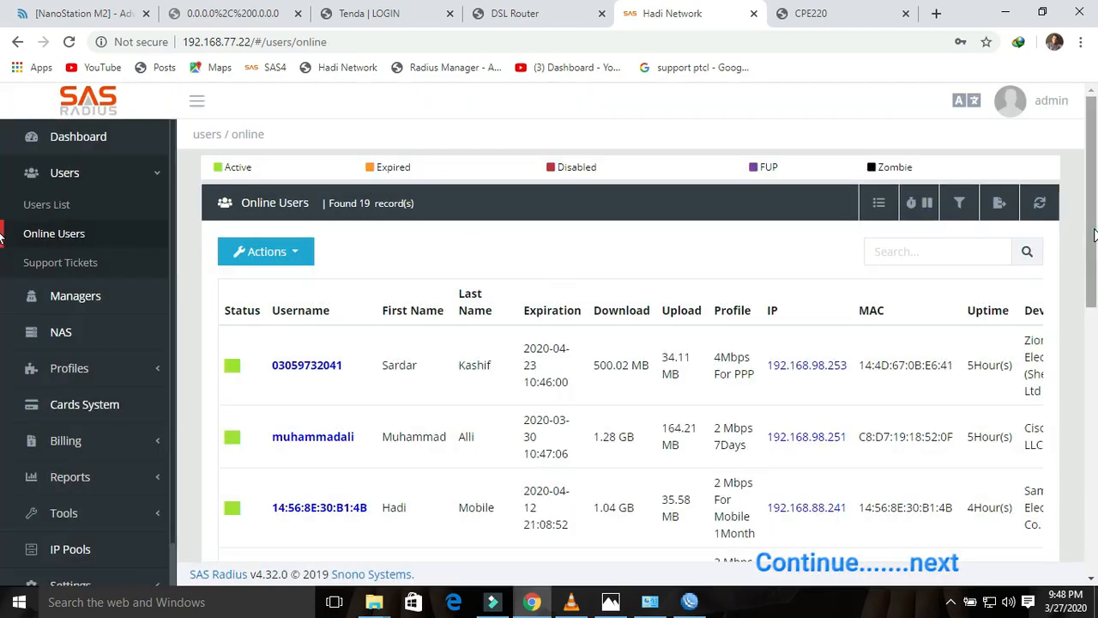
Step: Open the third online user's record: Active, 2 Mbps For Mobile 1Month, expiring Apr 12, 2020
drag(1092, 240, 1093, 314)
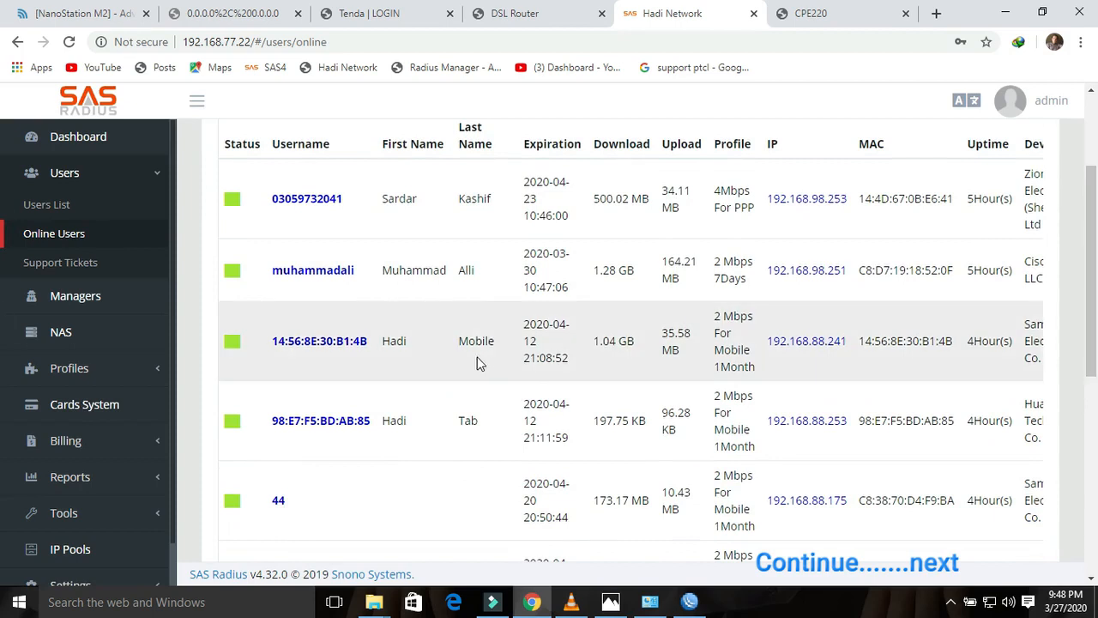
drag(372, 345, 276, 352)
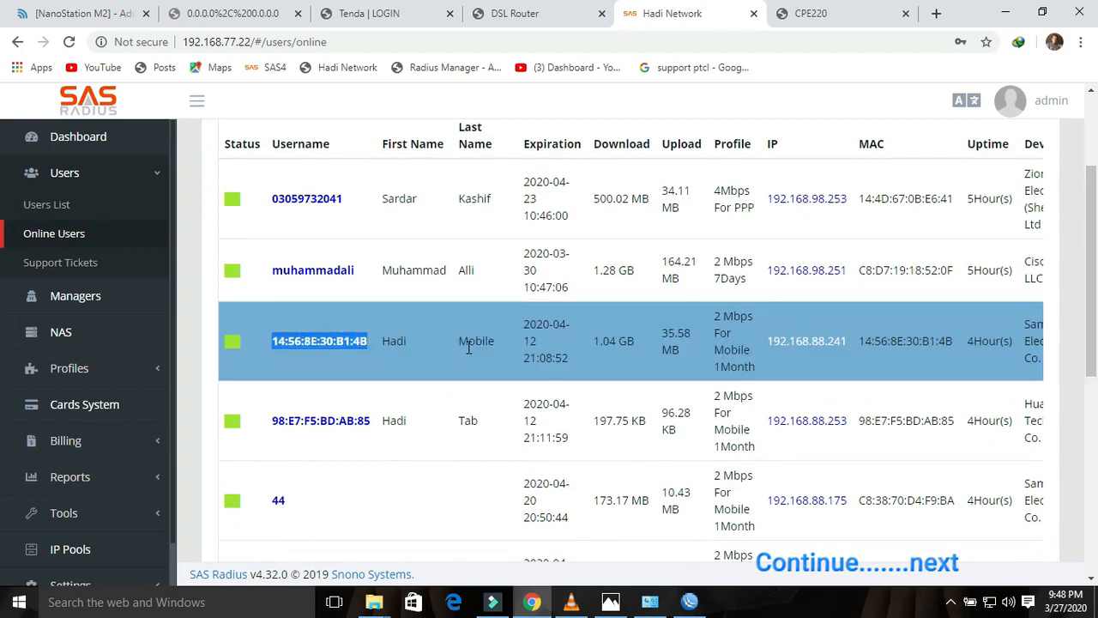
click(330, 341)
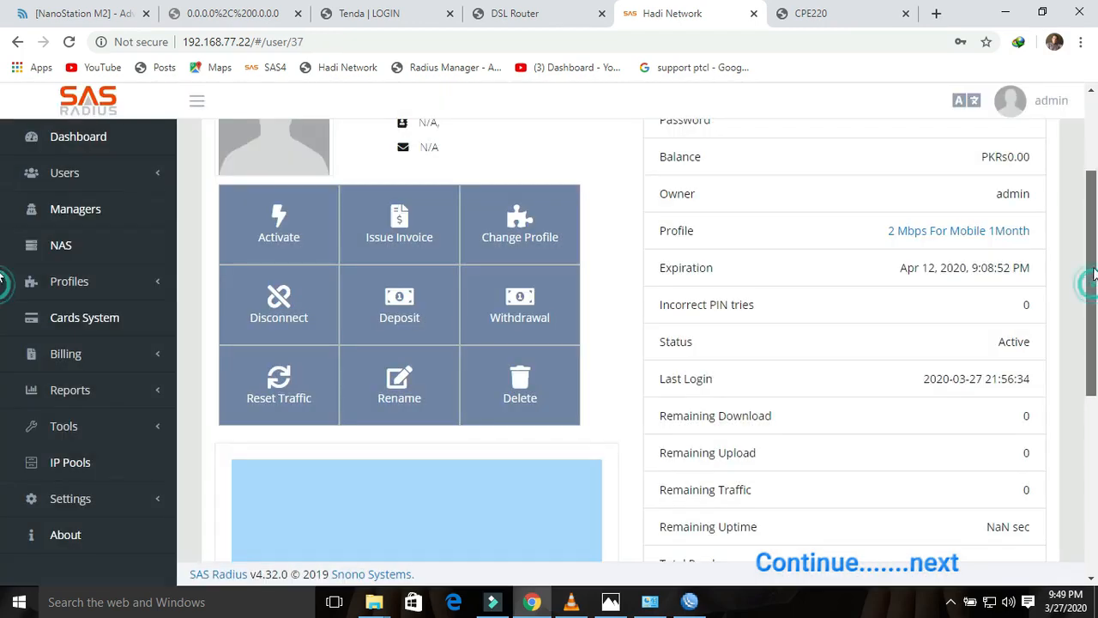
mouse_move(1093, 272)
mouse_down()
mouse_move(1093, 237)
mouse_move(1094, 281)
mouse_up()
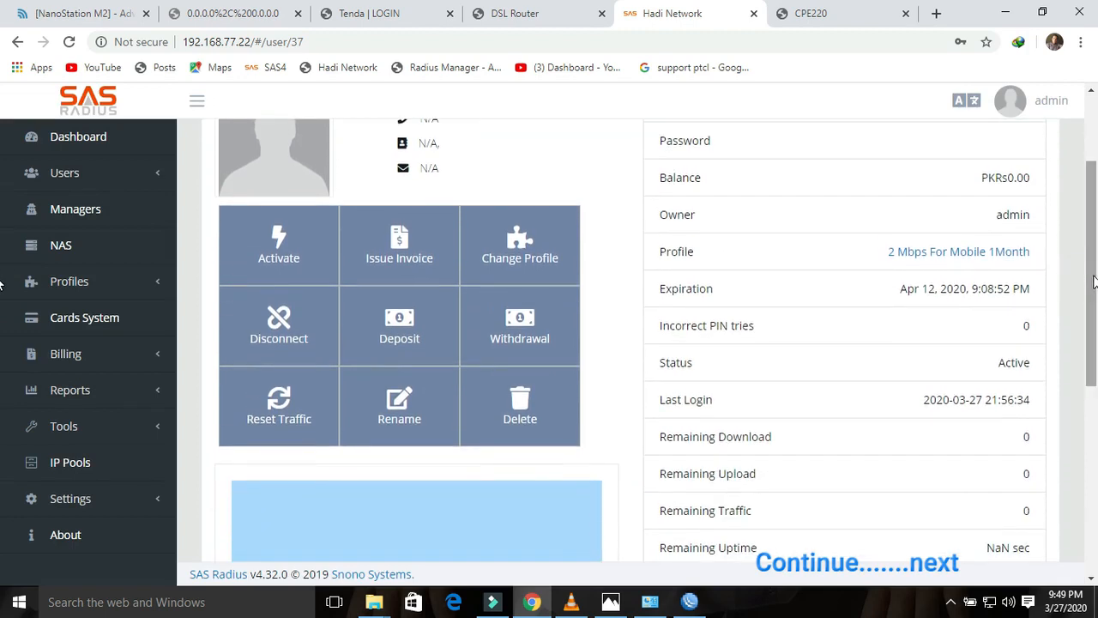